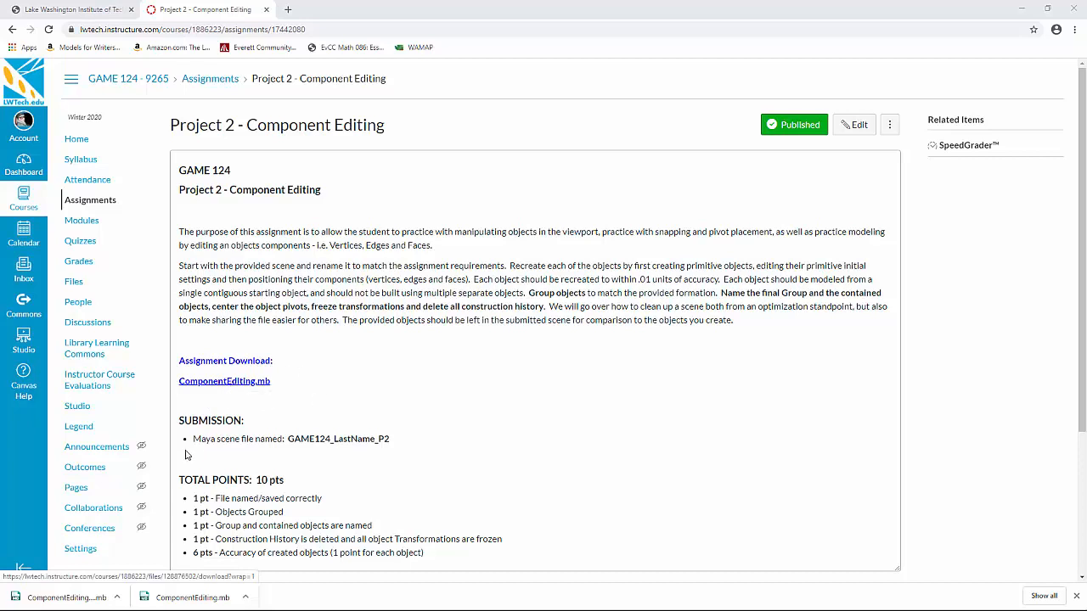
# Step: Highlight the required submission file name GAME124_LastName_P2 on the assignment page
pyautogui.moveTo(289, 439); pyautogui.dragTo(416, 439)
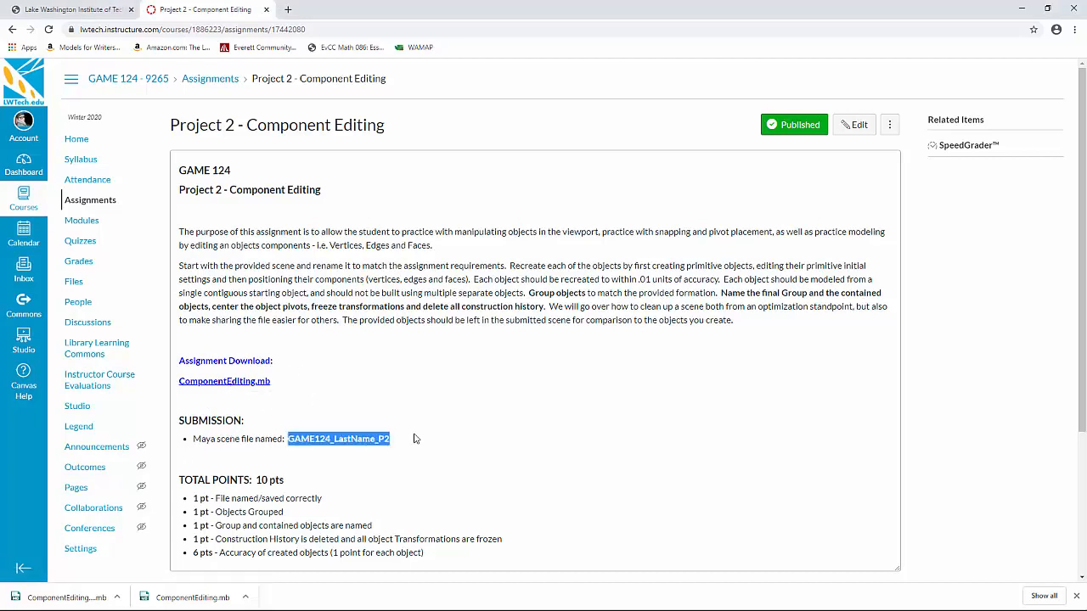
pyautogui.click(424, 361)
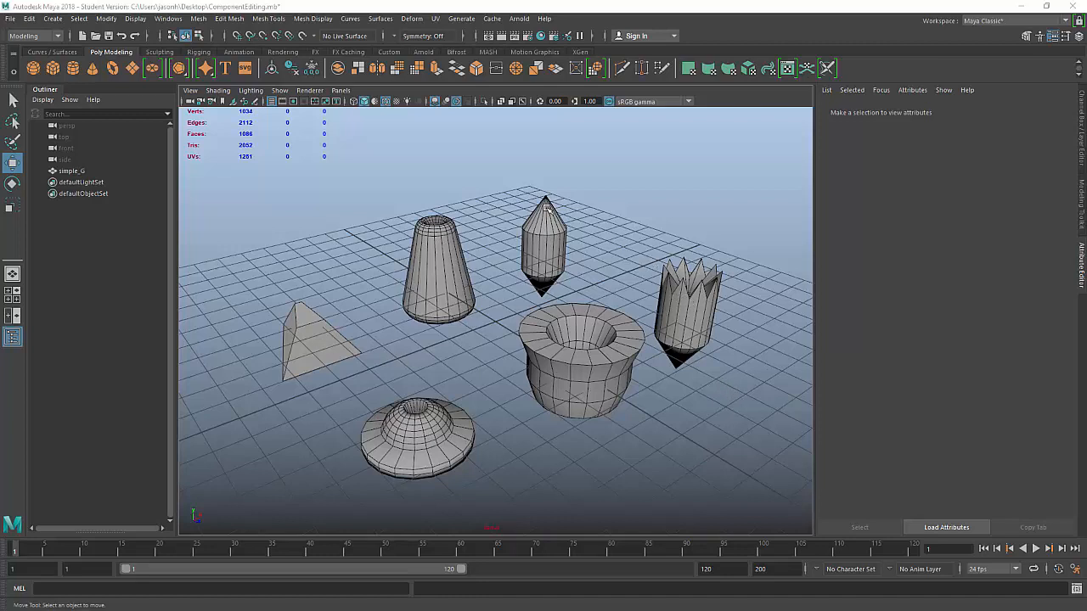
# Step: Select then deselect simple_G, and switch to the four-panel top, perspective, front and side layout
pyautogui.click(74, 171)
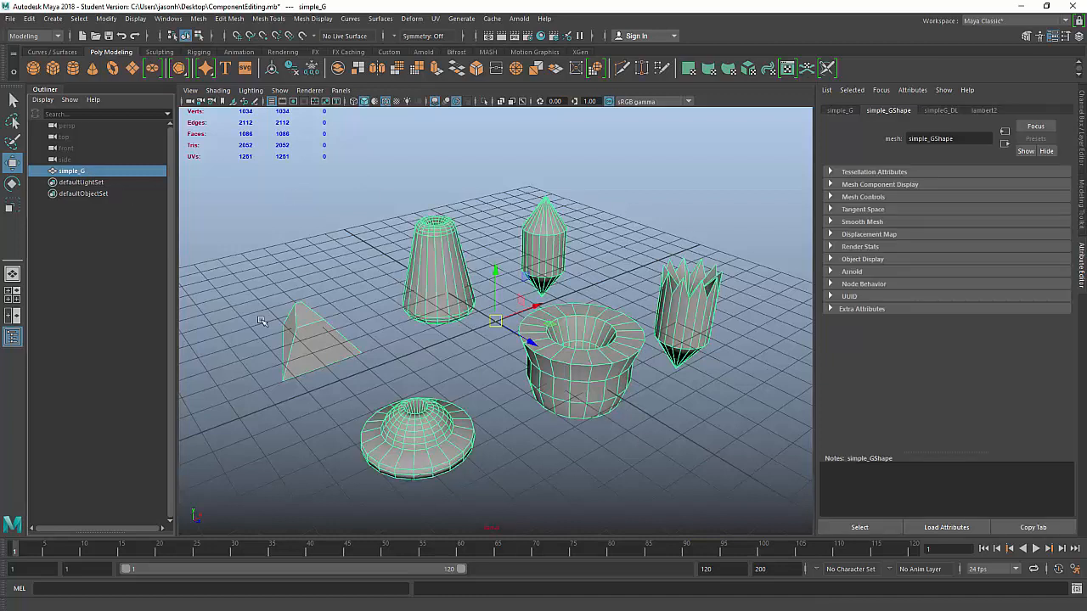
pyautogui.click(622, 273)
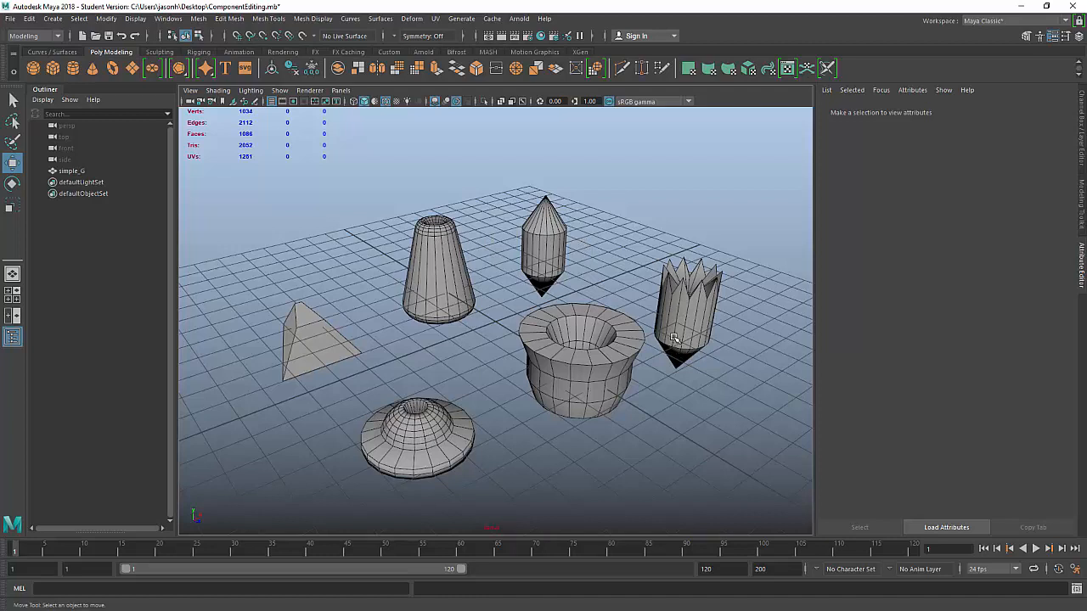
pyautogui.press('space')
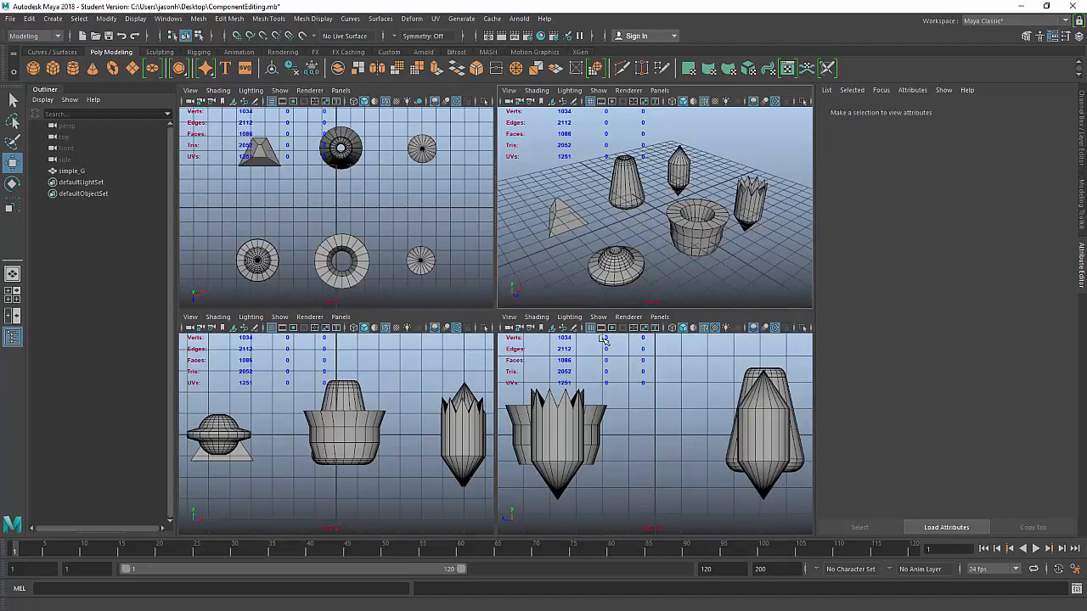
# Step: Hide the top view's grid, enable X-Ray in all four panels, then maximize the perspective view
pyautogui.click(271, 101)
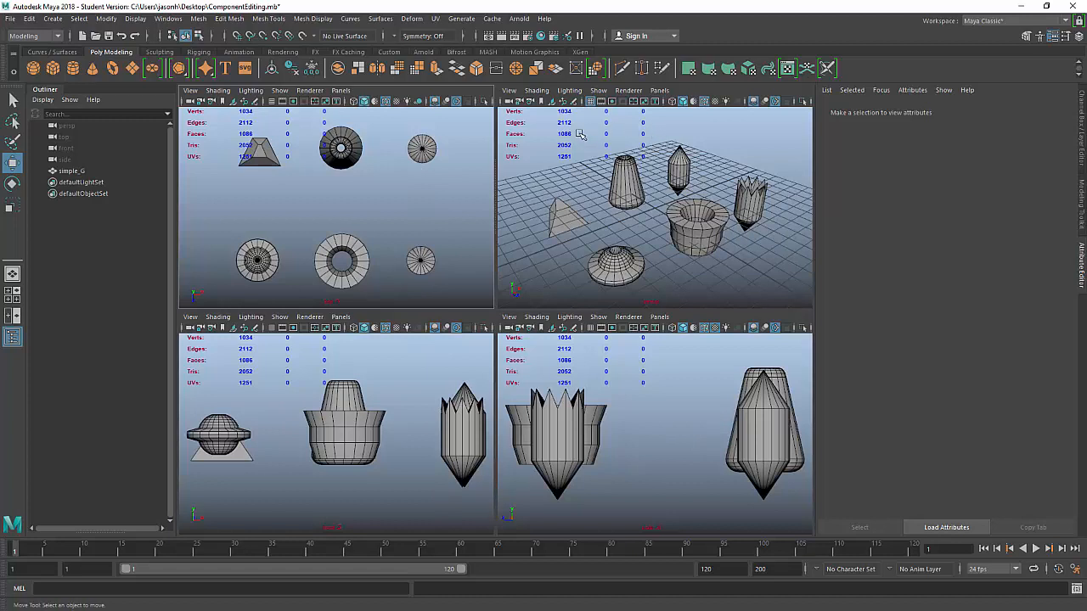
pyautogui.click(536, 90)
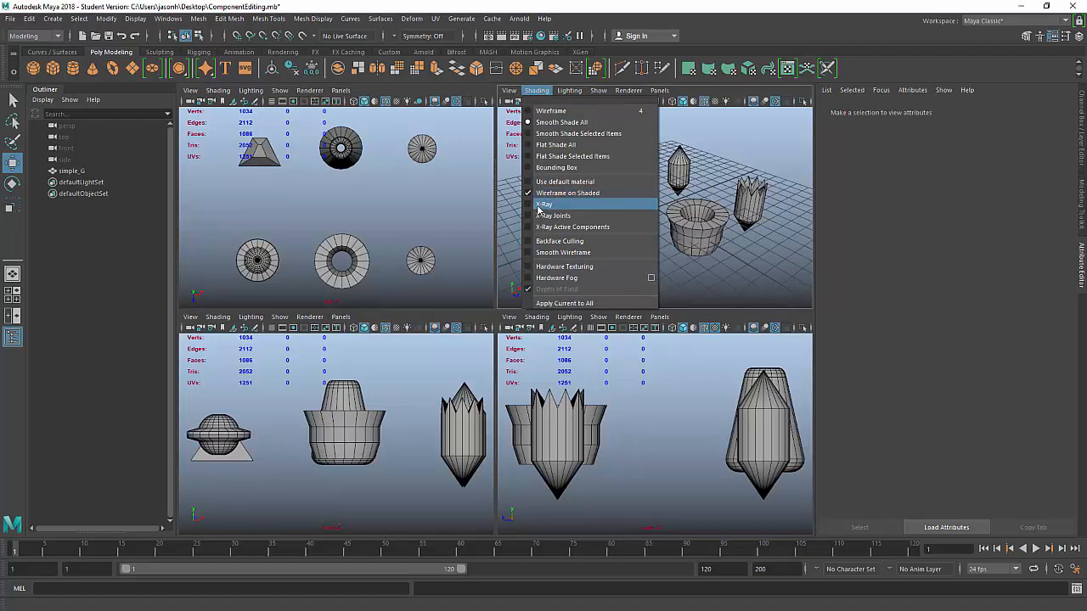
pyautogui.click(543, 204)
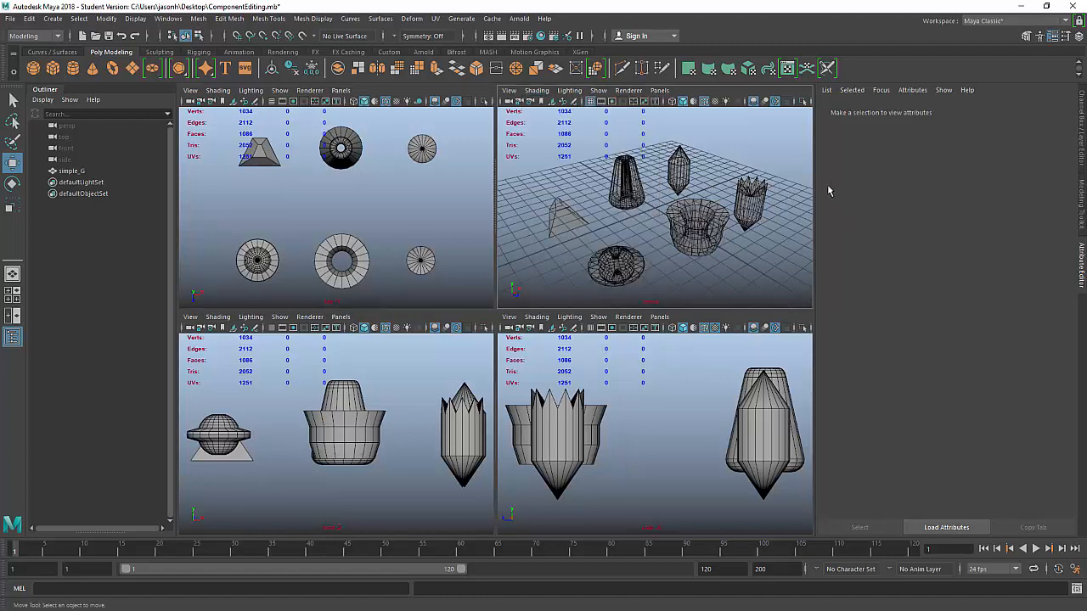
pyautogui.click(535, 320)
pyautogui.click(543, 431)
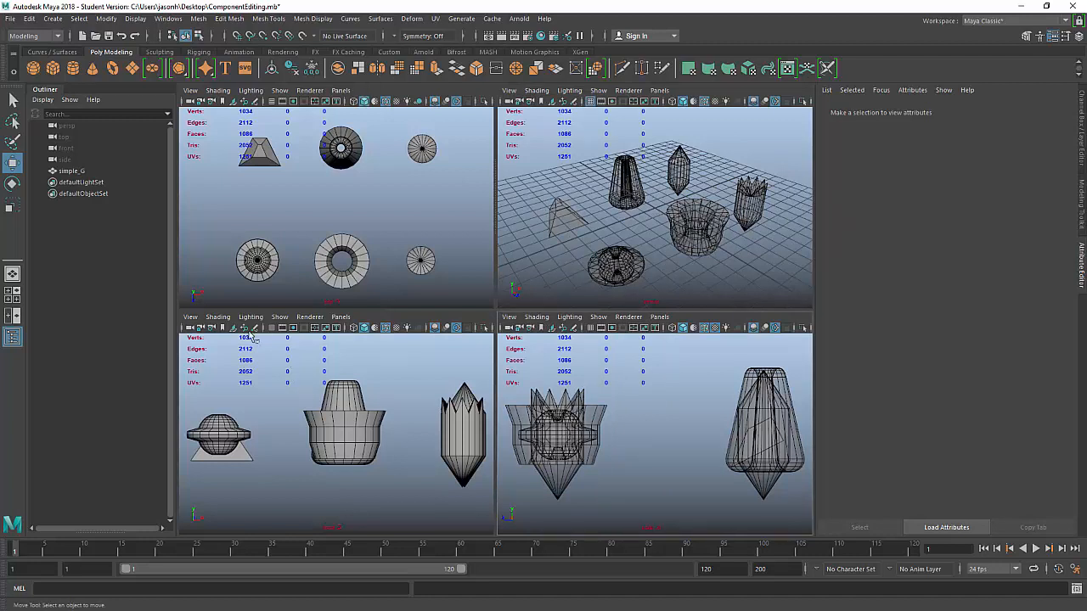
pyautogui.click(219, 318)
pyautogui.click(246, 421)
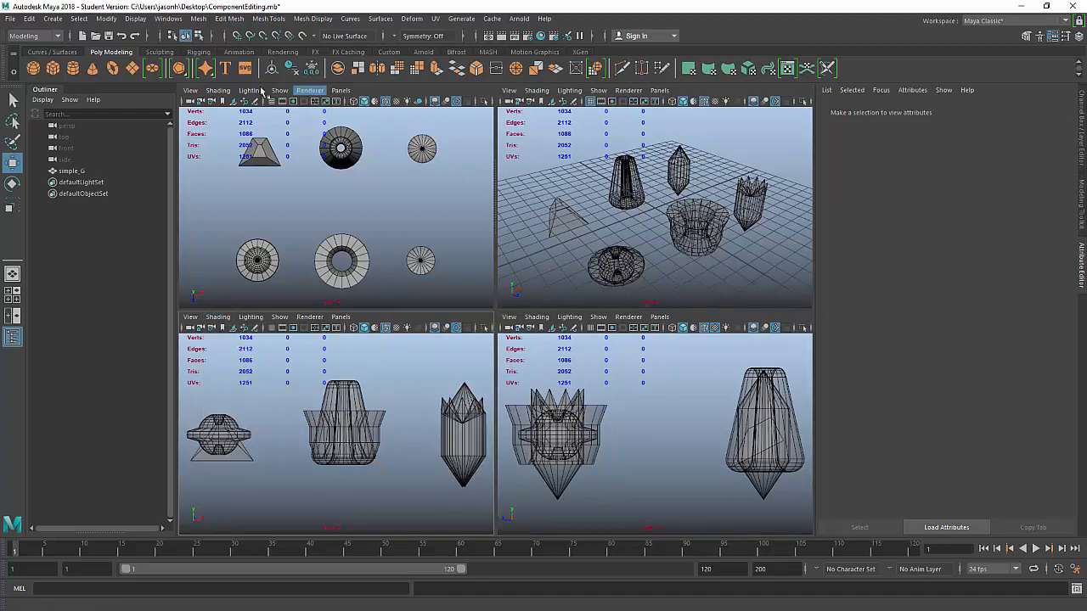
pyautogui.click(218, 91)
pyautogui.click(245, 193)
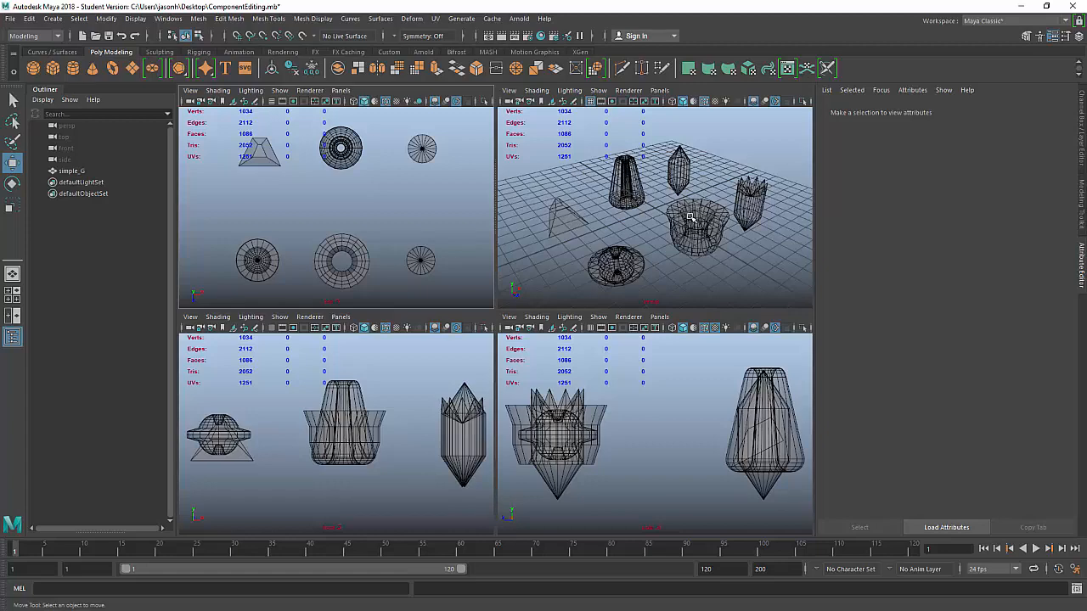
pyautogui.press('space')
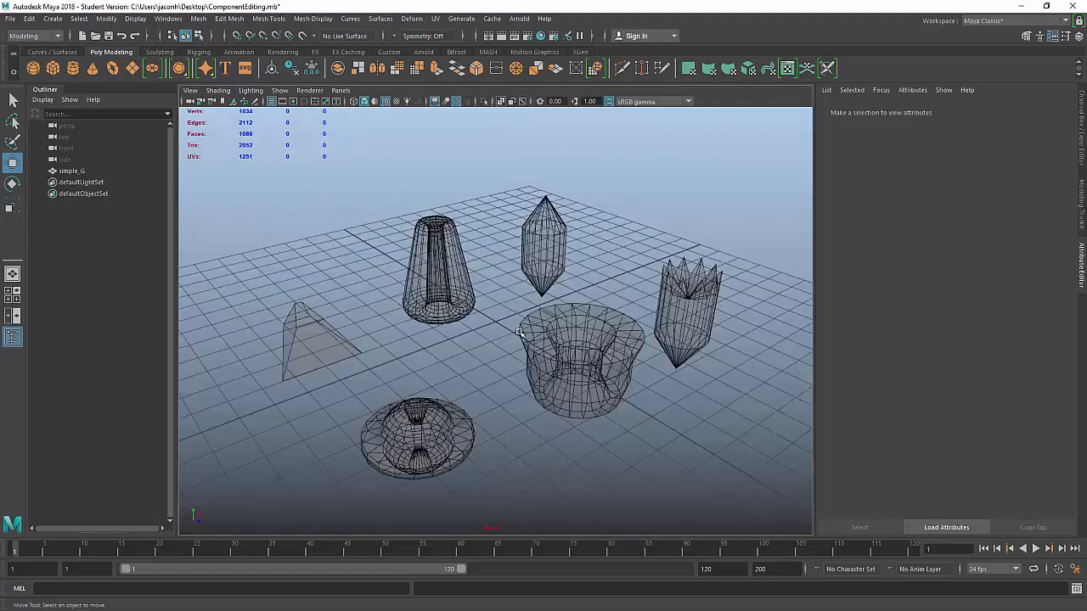
# Step: Orbit and dolly the perspective camera in close to the see-through pyramid
pyautogui.keyDown('alt'); pyautogui.moveTo(611, 269); pyautogui.dragTo(362, 267); pyautogui.keyUp('alt')
pyautogui.moveTo(260, 217); pyautogui.dragTo(626, 334)
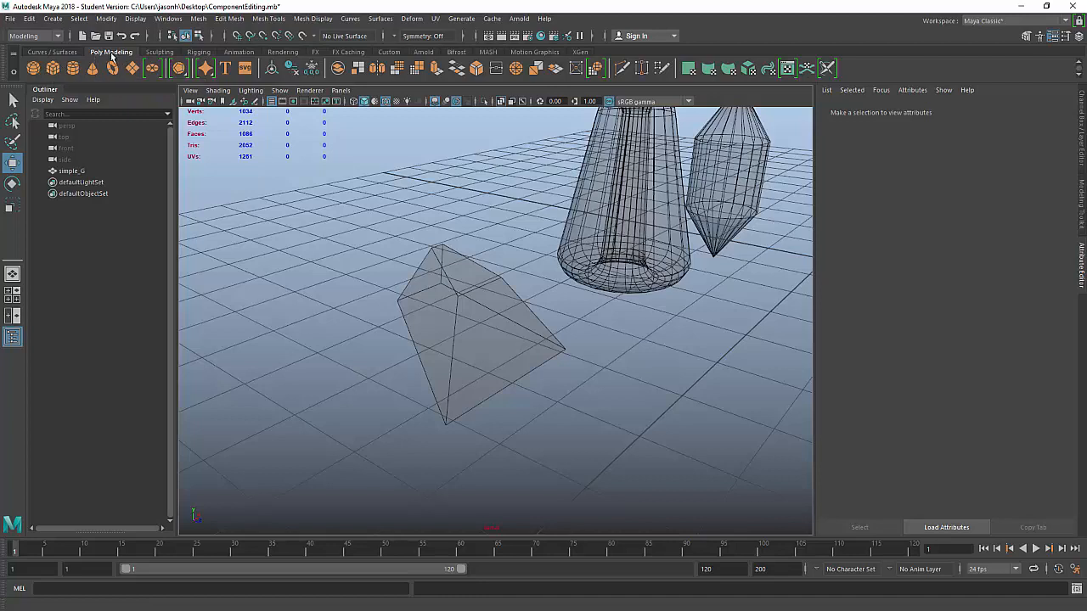
# Step: Add a polygon cube from Create > Polygon Primitives and bring it into view
pyautogui.click(53, 19)
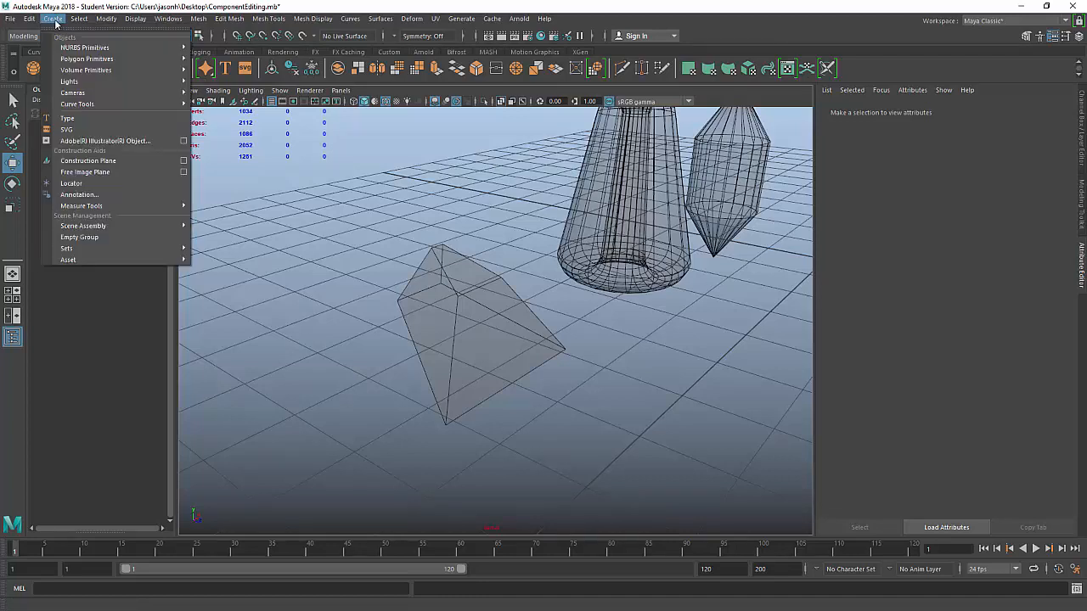
pyautogui.click(316, 223)
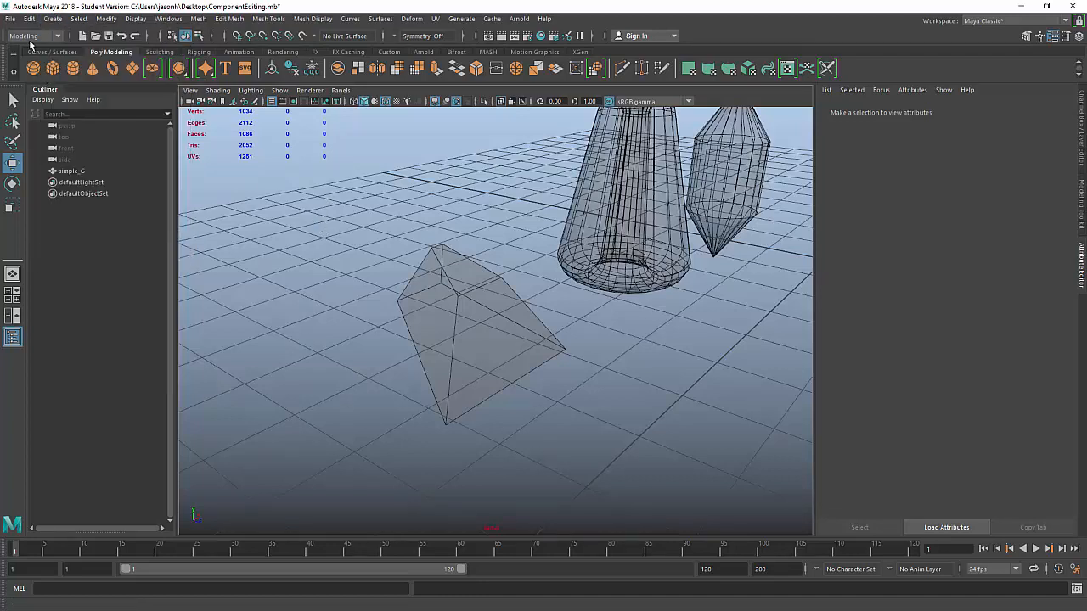
pyautogui.click(52, 18)
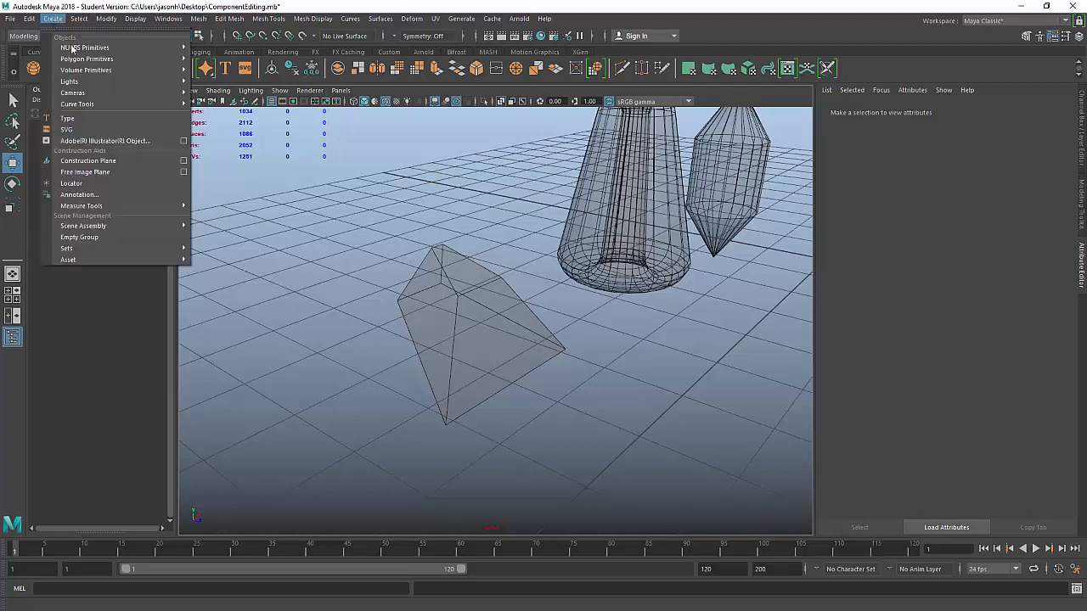
pyautogui.moveTo(92, 58)
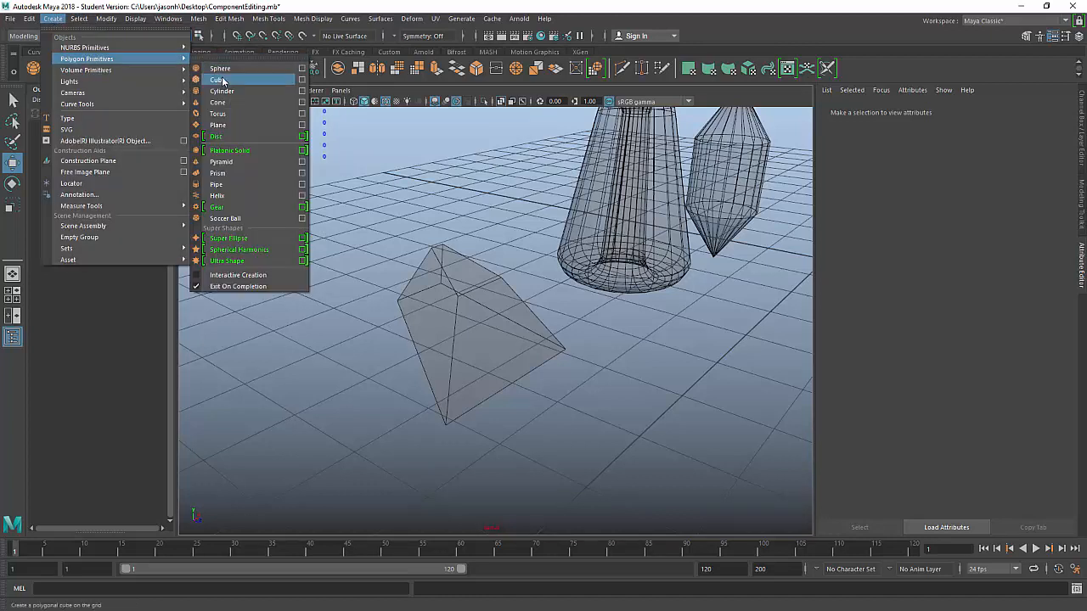
pyautogui.click(464, 149)
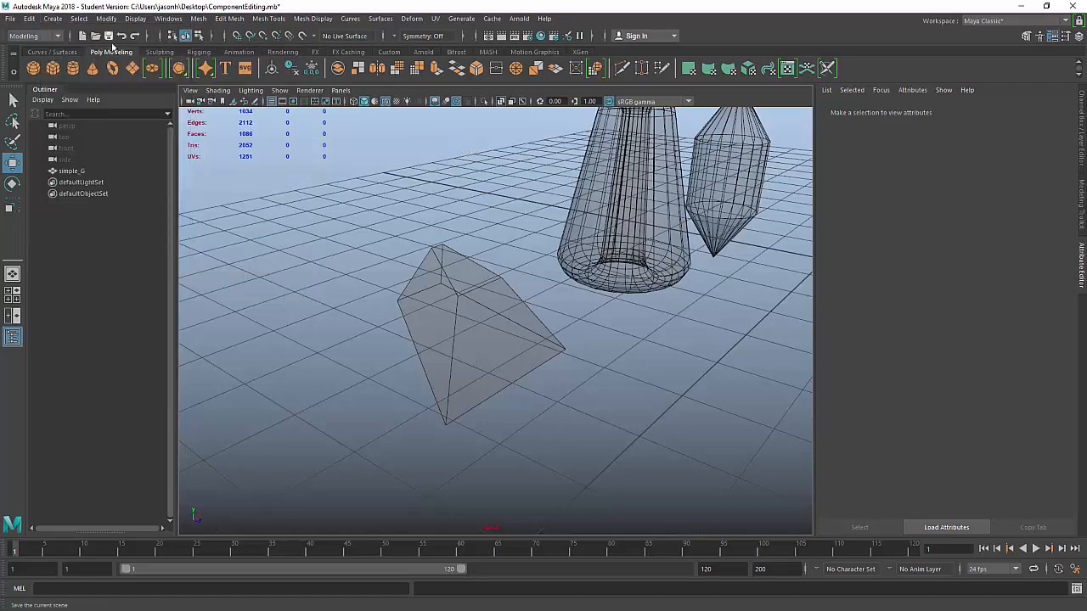
pyautogui.click(53, 68)
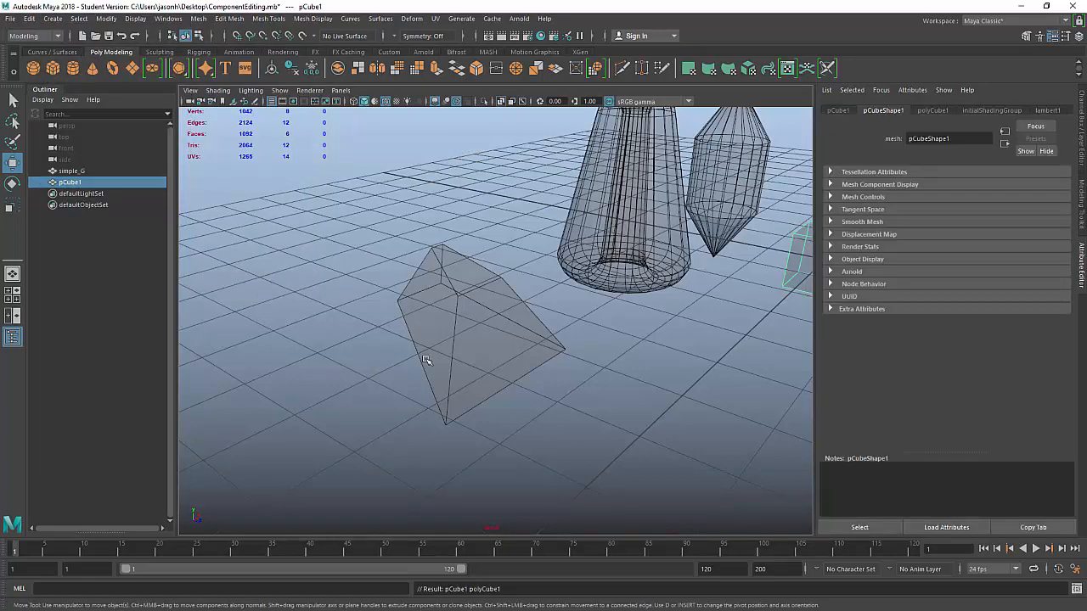
pyautogui.keyDown('alt'); pyautogui.moveTo(714, 403); pyautogui.dragTo(529, 394, button='middle'); pyautogui.keyUp('alt')
pyautogui.keyDown('alt'); pyautogui.moveTo(529, 393); pyautogui.dragTo(590, 383, button='right'); pyautogui.keyUp('alt')
pyautogui.keyDown('alt'); pyautogui.moveTo(605, 344); pyautogui.dragTo(583, 376); pyautogui.keyUp('alt')
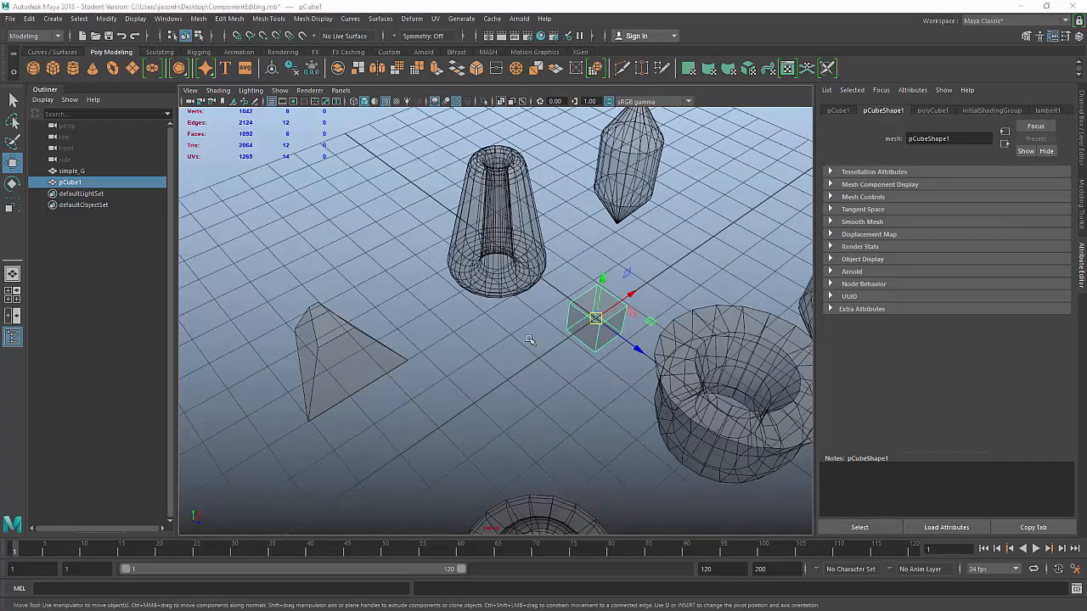
# Step: Move the cube onto the pyramid's top using the four-view layout, then frame it
pyautogui.press('space')
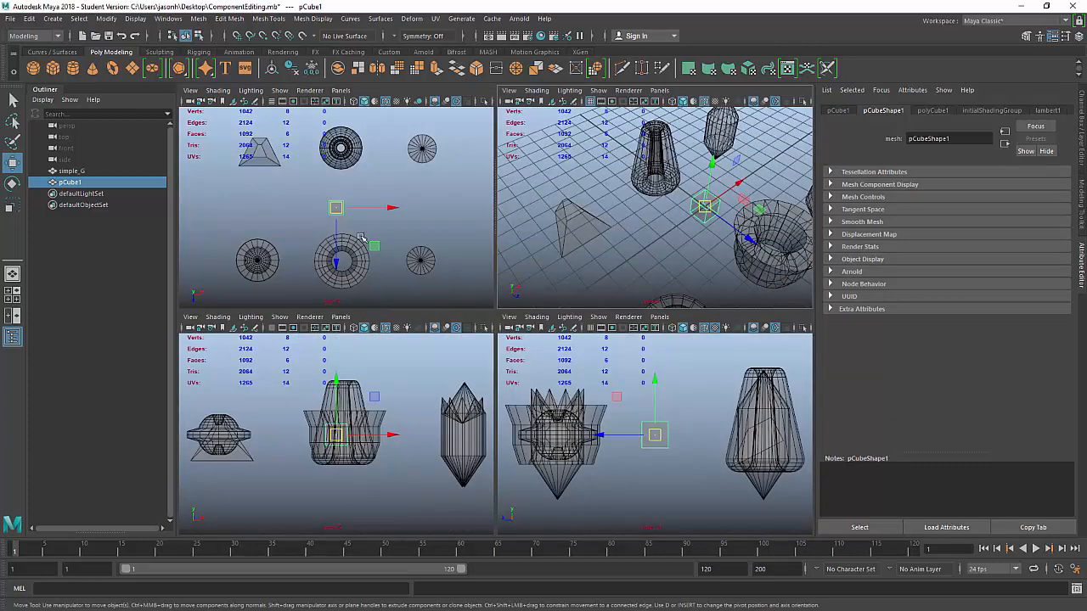
pyautogui.moveTo(375, 246); pyautogui.dragTo(296, 188)
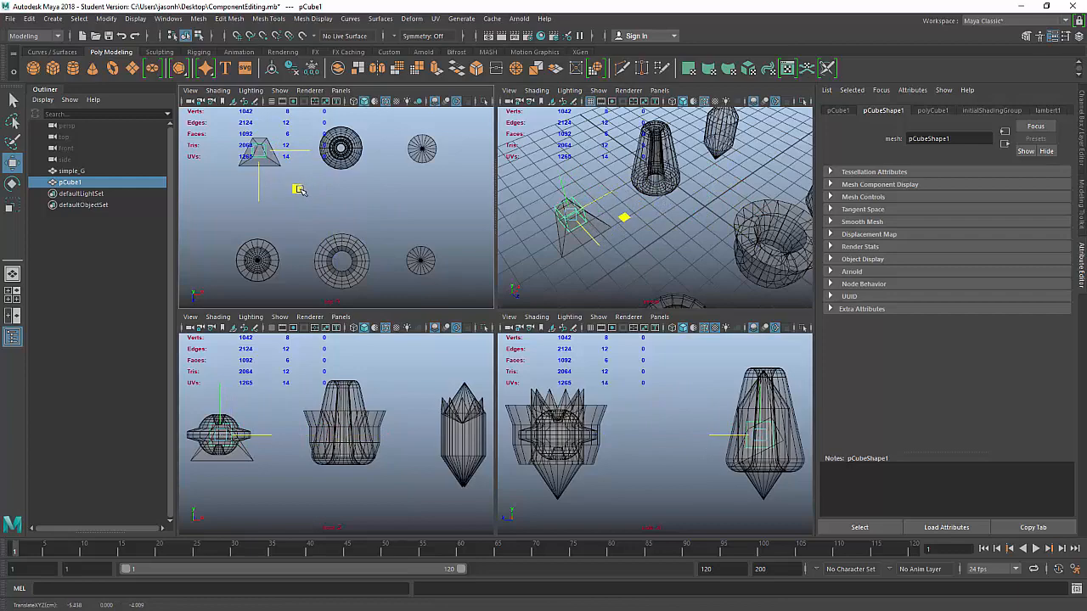
pyautogui.press('space')
pyautogui.keyDown('alt'); pyautogui.moveTo(591, 246); pyautogui.dragTo(506, 268); pyautogui.keyUp('alt')
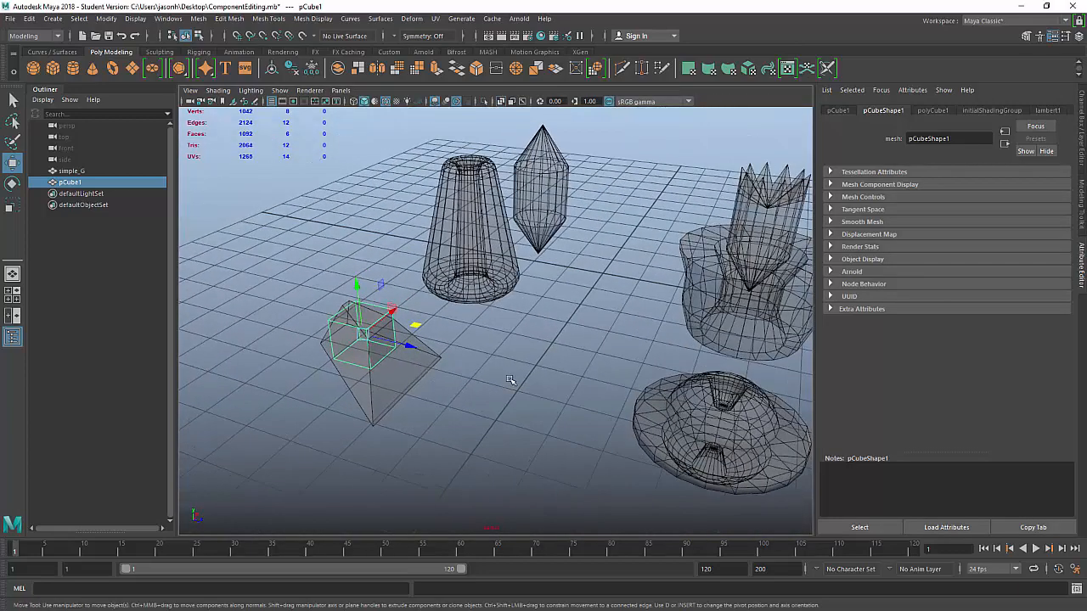
pyautogui.press('f')
pyautogui.keyDown('alt'); pyautogui.moveTo(721, 374); pyautogui.dragTo(519, 357, button='right'); pyautogui.keyUp('alt')
pyautogui.keyDown('alt'); pyautogui.moveTo(680, 356); pyautogui.dragTo(661, 387); pyautogui.keyUp('alt')
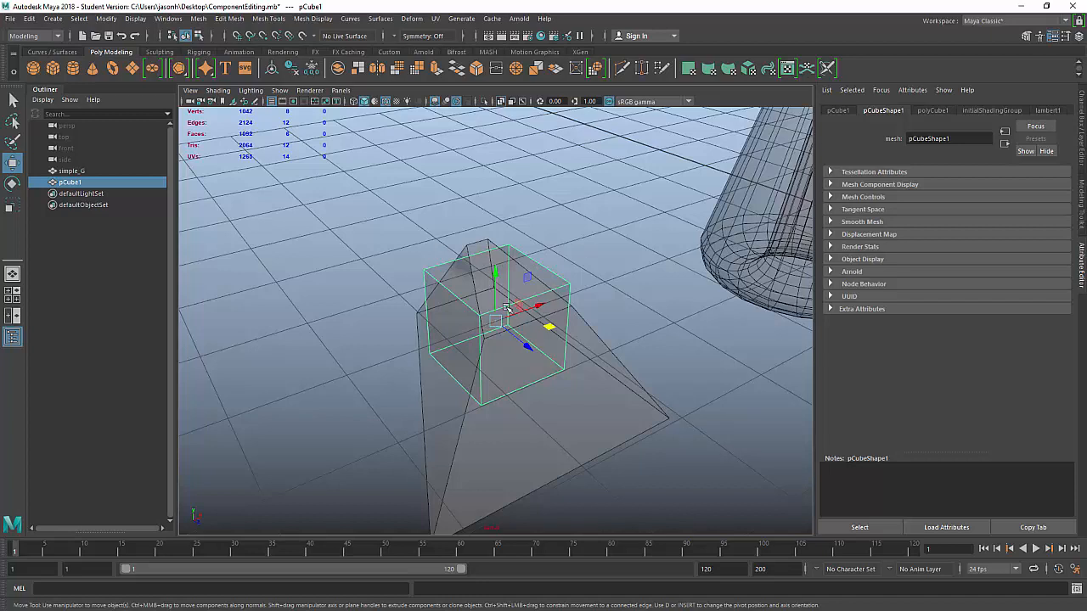
# Step: Show the Modeling Toolkit, then marquee-select pCube1's vertices in vertex mode and clear the selection
pyautogui.click(1027, 37)
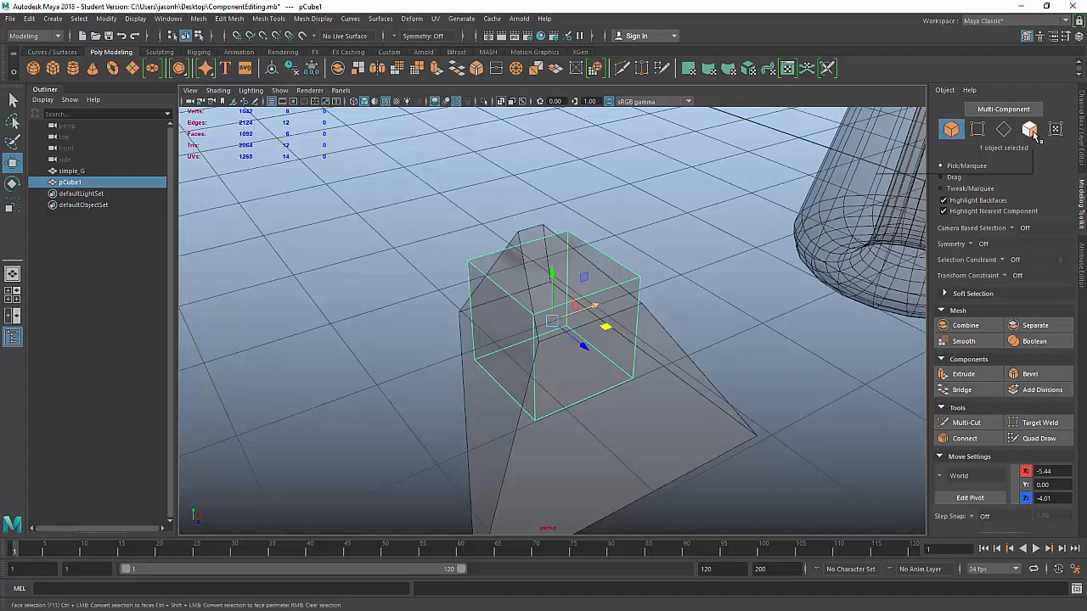
pyautogui.rightClick(606, 264)
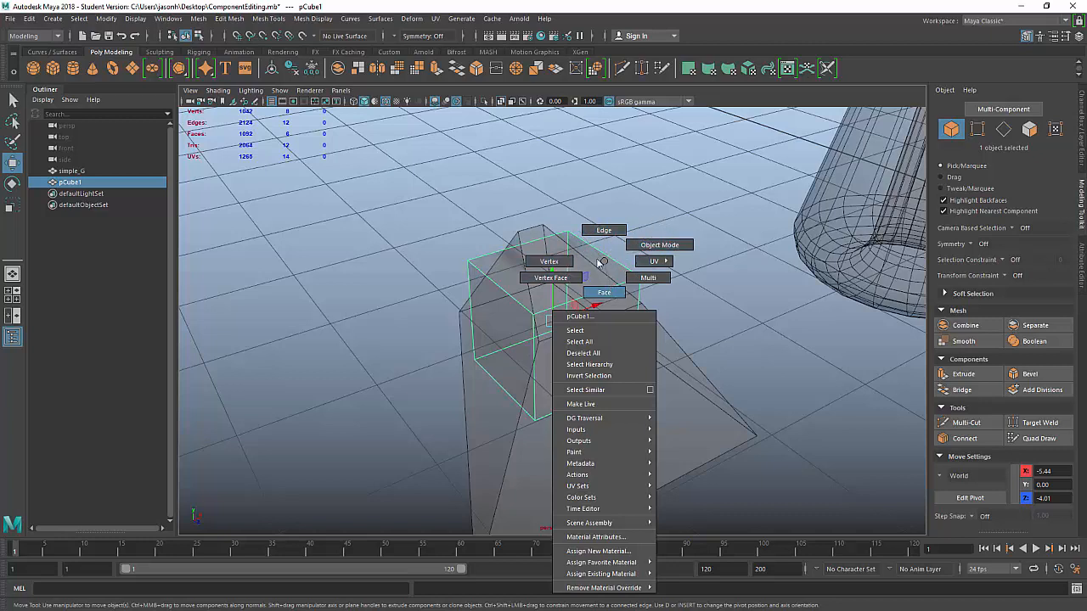
pyautogui.click(551, 263)
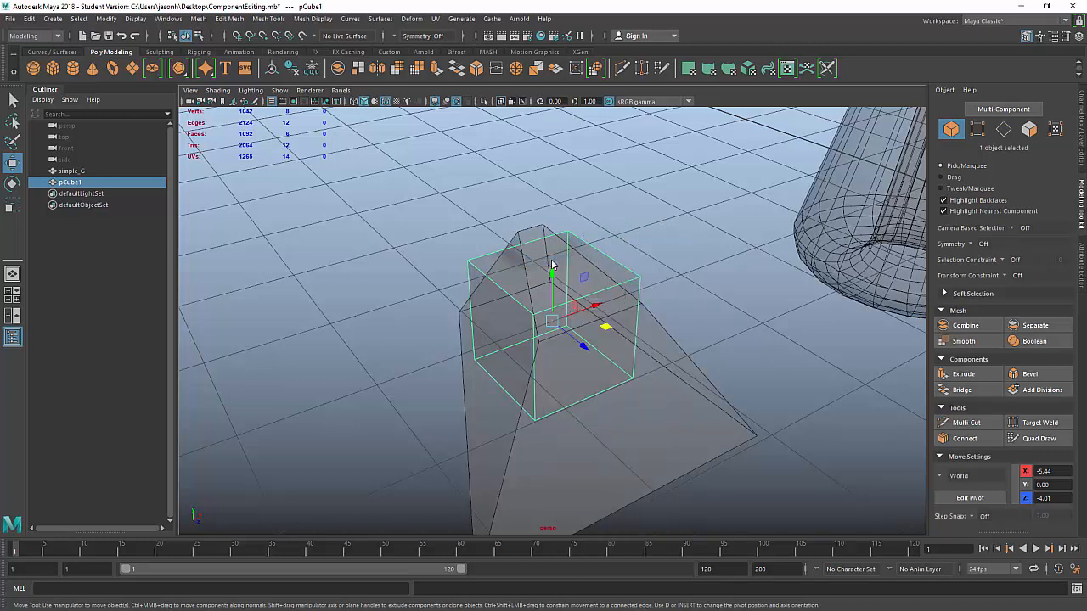
pyautogui.moveTo(426, 216); pyautogui.dragTo(486, 272)
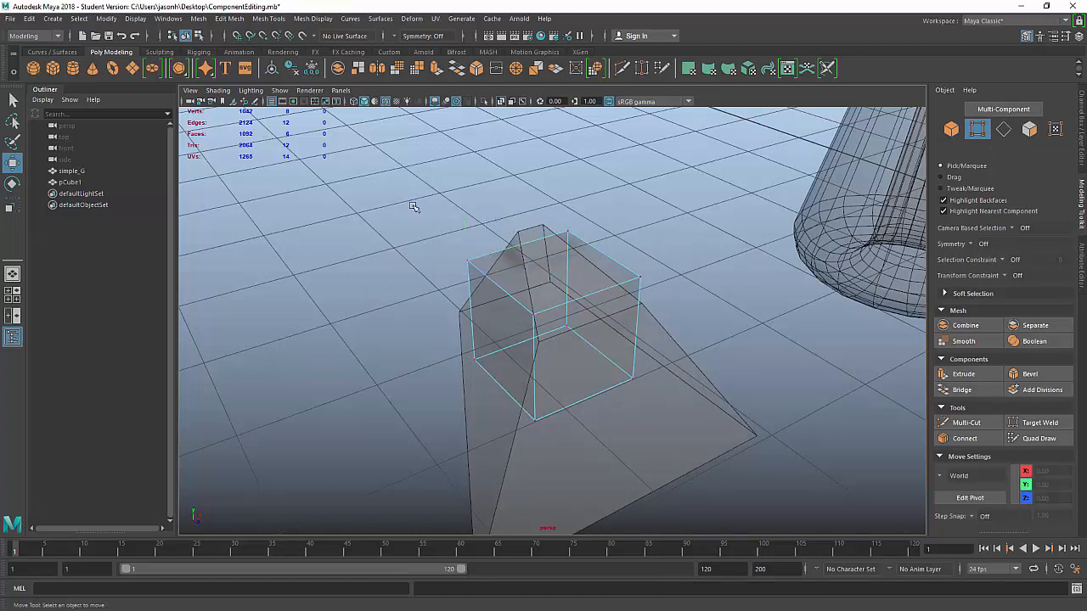
pyautogui.moveTo(413, 206); pyautogui.dragTo(658, 336)
pyautogui.click(769, 368)
pyautogui.keyDown('alt'); pyautogui.moveTo(725, 378); pyautogui.dragTo(567, 339); pyautogui.keyUp('alt')
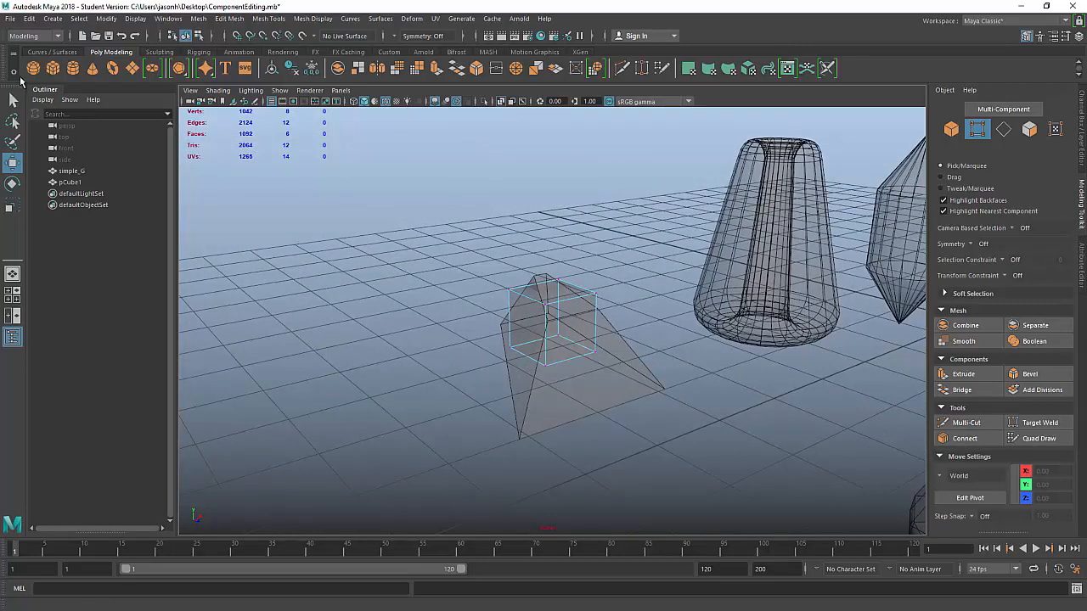
# Step: Add a polygon sphere, isolate it with Ctrl+1, frame it and enter vertex mode
pyautogui.click(33, 69)
pyautogui.press('a')
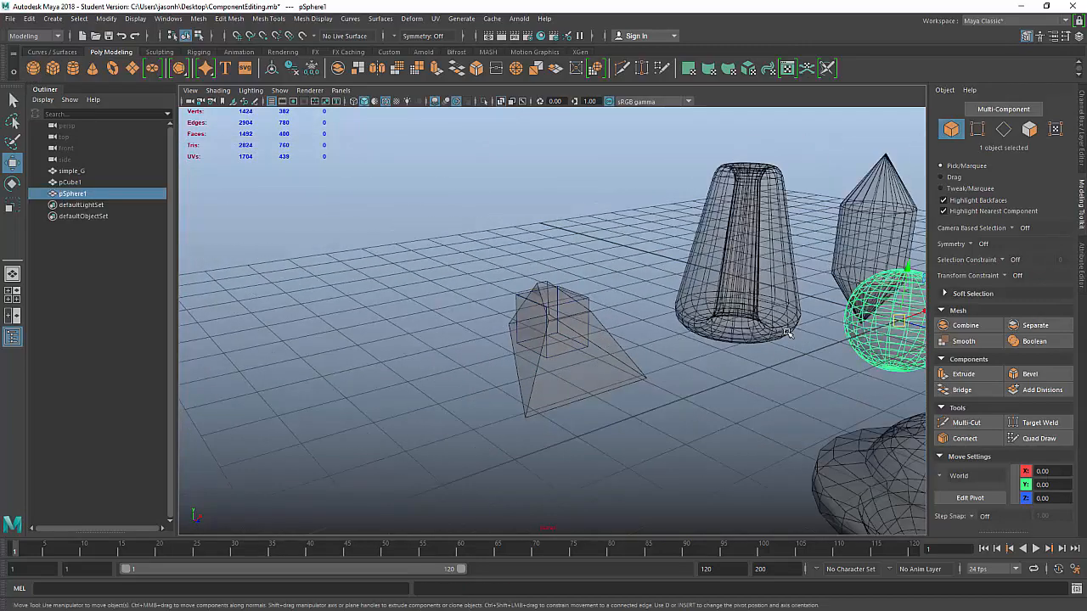
pyautogui.hotkey('ctrl', '1')
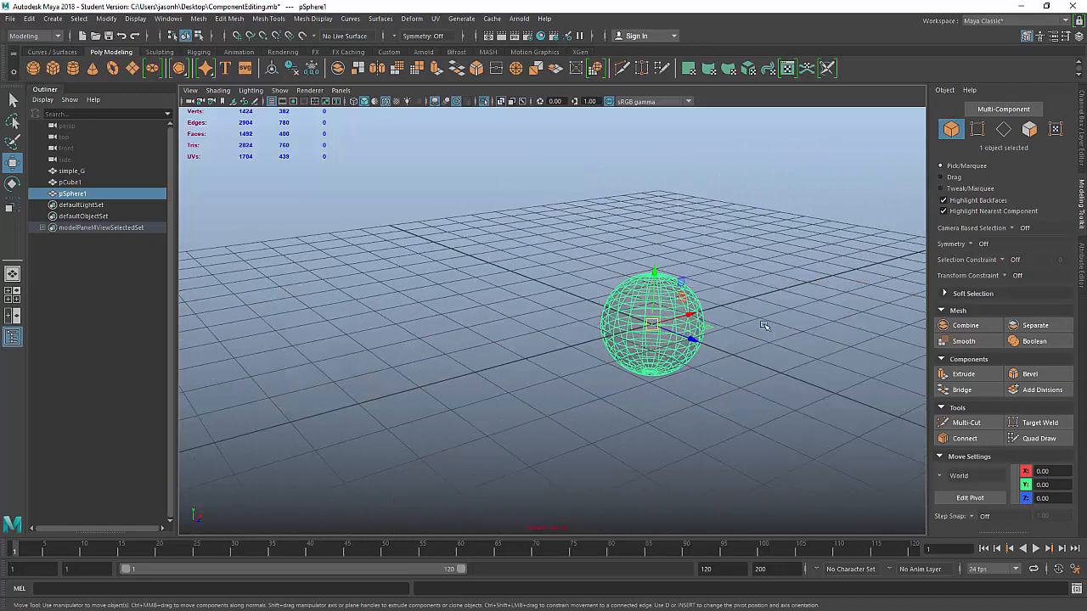
pyautogui.press('f')
pyautogui.moveTo(639, 211); pyautogui.dragTo(688, 219, button='right')
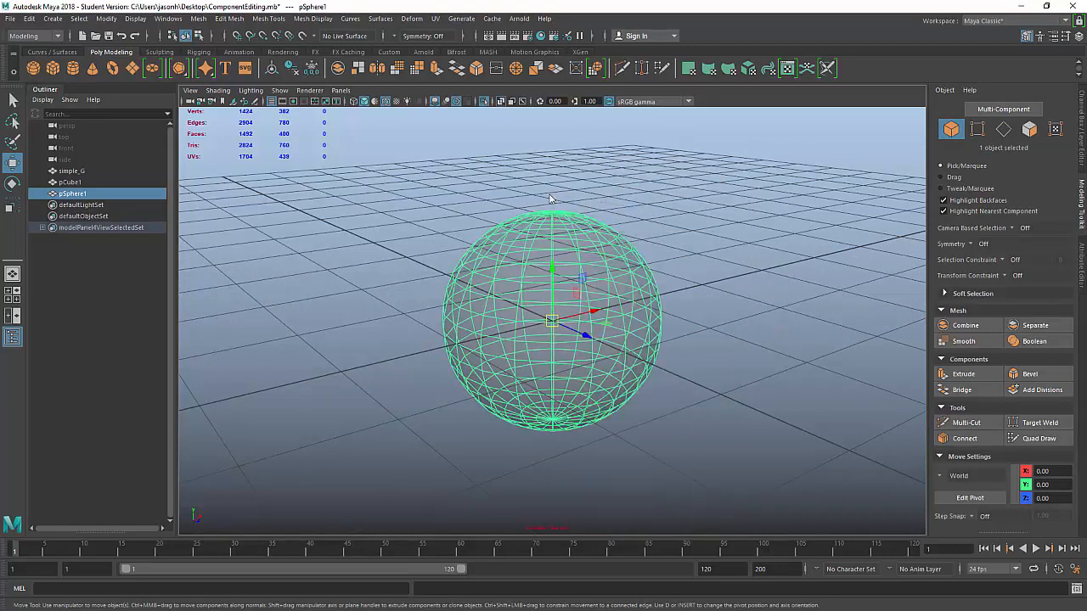
pyautogui.keyDown('alt'); pyautogui.moveTo(411, 251); pyautogui.dragTo(447, 259); pyautogui.keyUp('alt')
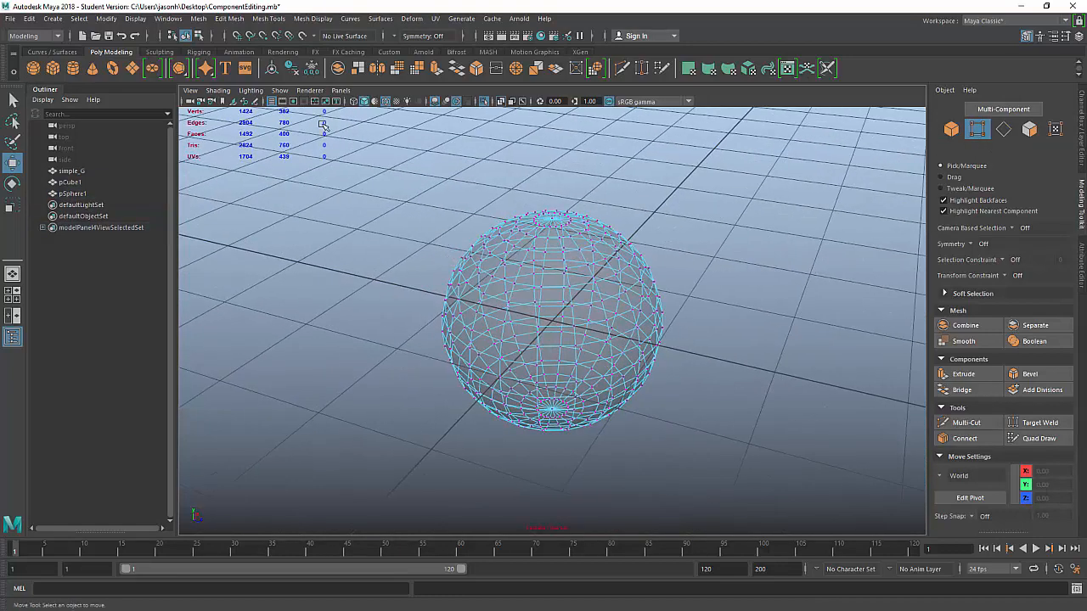
# Step: Turn off X-Ray shading, move closer, and select a vertex on the sphere's front
pyautogui.click(217, 90)
pyautogui.click(225, 206)
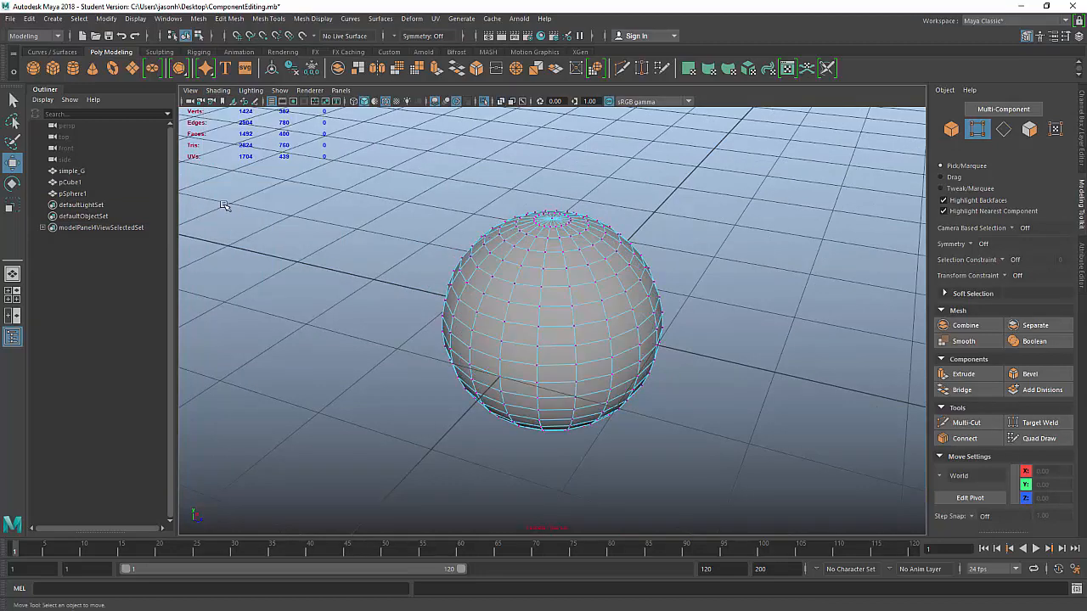
pyautogui.moveTo(594, 286)
pyautogui.keyDown('alt'); pyautogui.mouseDown()
pyautogui.moveTo(747, 316)
pyautogui.moveTo(740, 293)
pyautogui.mouseUp(); pyautogui.keyUp('alt')
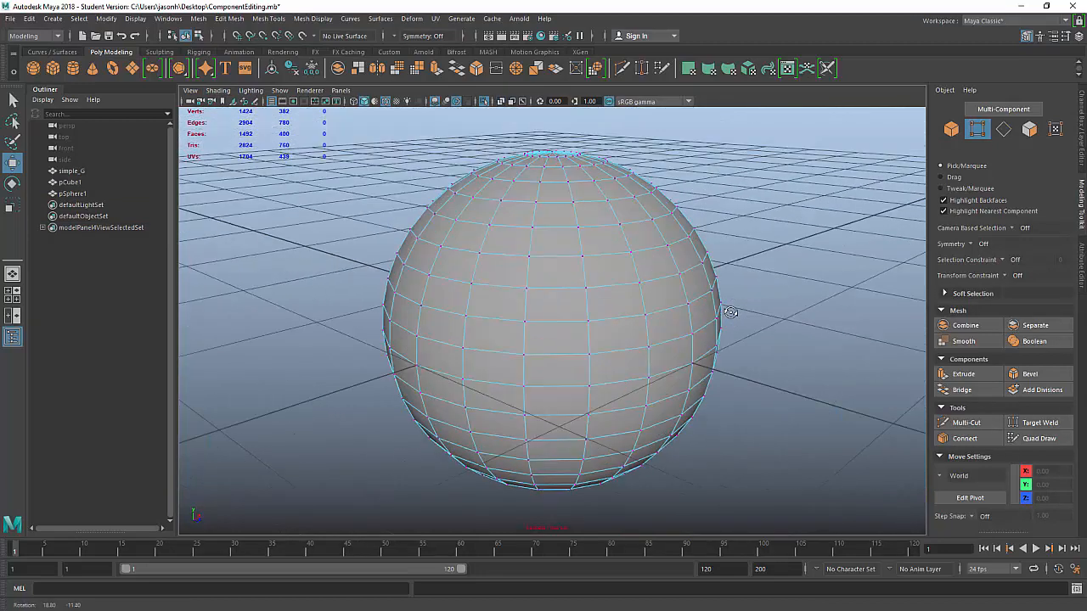
pyautogui.click(527, 289)
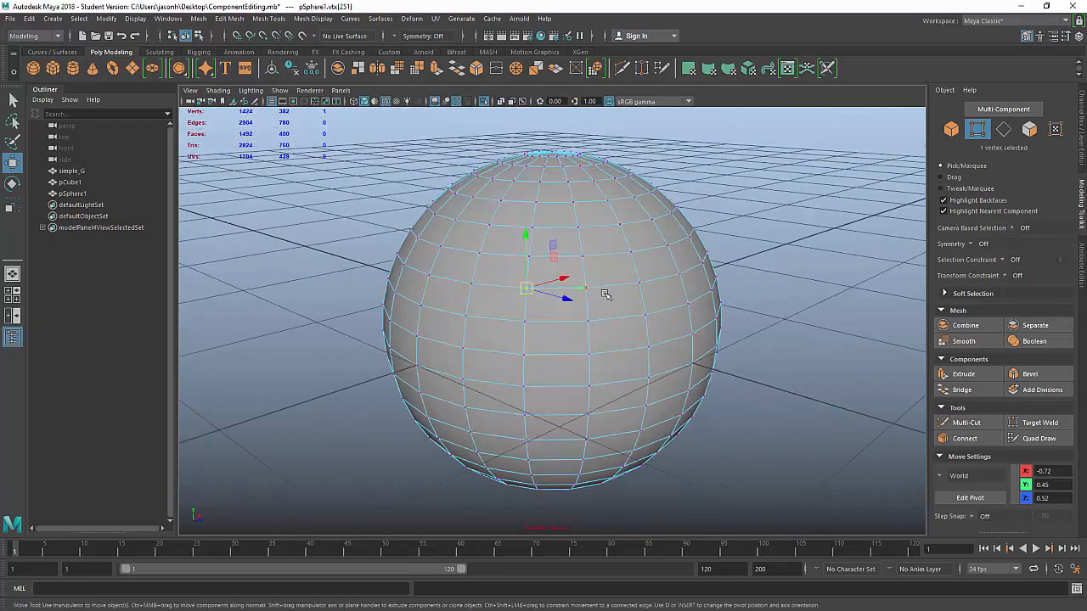
# Step: With the Select tool, add and remove individual sphere vertices by shift-clicking
pyautogui.press('q')
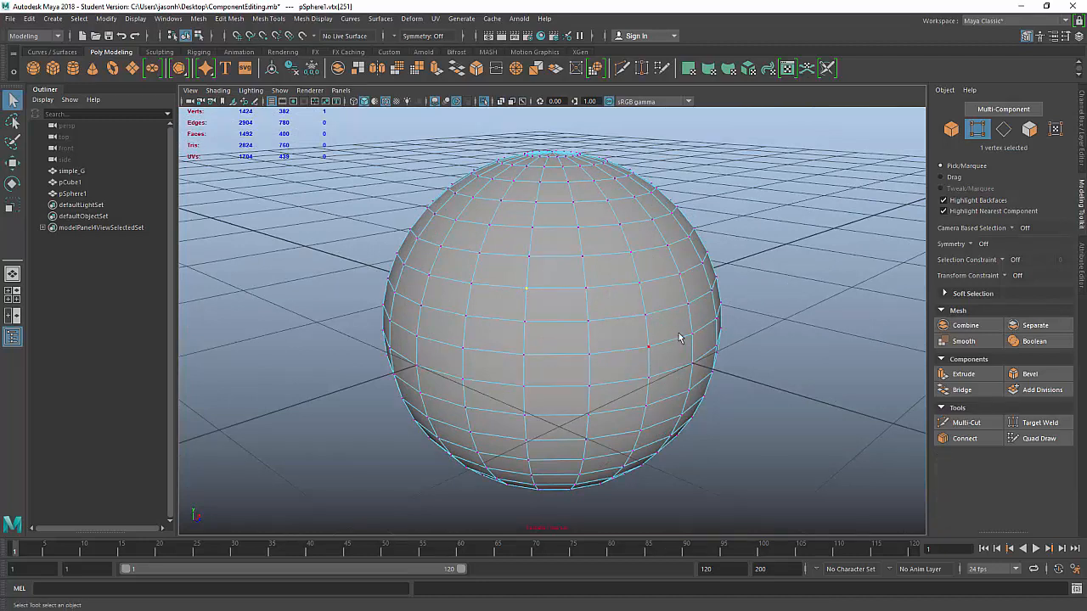
pyautogui.keyDown('shift'); pyautogui.click(588, 290); pyautogui.keyUp('shift')
pyautogui.keyDown('shift'); pyautogui.click(589, 322); pyautogui.keyUp('shift')
pyautogui.keyDown('shift'); pyautogui.click(524, 322); pyautogui.keyUp('shift')
pyautogui.keyDown('shift'); pyautogui.click(525, 354); pyautogui.keyUp('shift')
pyautogui.keyDown('shift'); pyautogui.click(585, 352); pyautogui.keyUp('shift')
pyautogui.keyDown('ctrl'); pyautogui.click(590, 355); pyautogui.keyUp('ctrl')
pyautogui.keyDown('shift'); pyautogui.click(590, 355); pyautogui.keyUp('shift')
pyautogui.keyDown('ctrl'); pyautogui.click(588, 320); pyautogui.keyUp('ctrl')
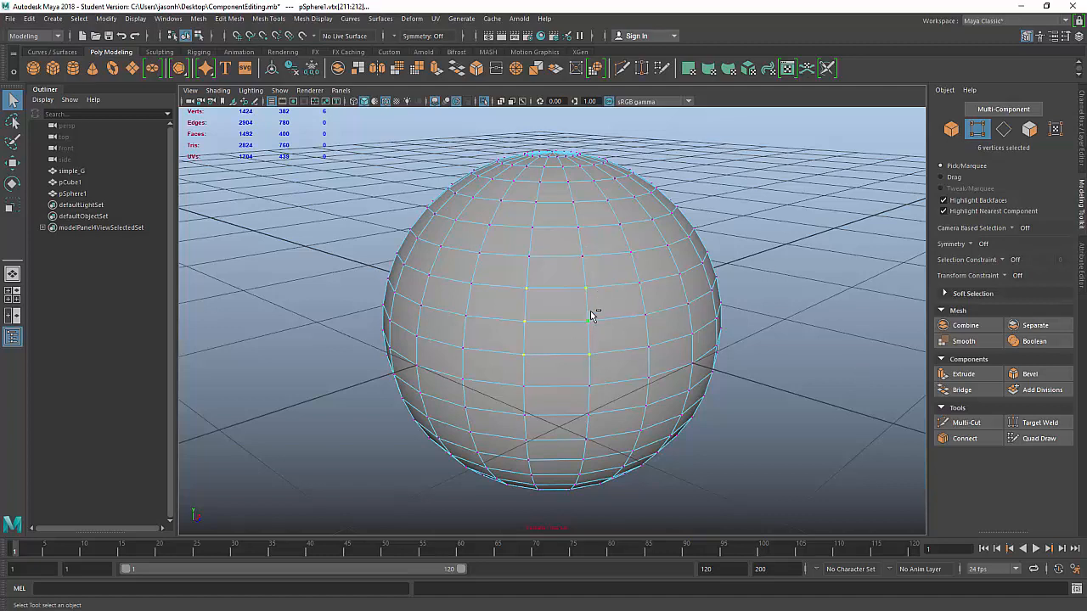
pyautogui.keyDown('ctrl'); pyautogui.click(589, 354); pyautogui.keyUp('ctrl')
pyautogui.keyDown('ctrl'); pyautogui.click(524, 354); pyautogui.keyUp('ctrl')
# Step: Marquee-select right-side vertices, walk the selection with the arrow key, and select a partial vertex loop
pyautogui.keyDown('shift'); pyautogui.moveTo(773, 236); pyautogui.dragTo(677, 327); pyautogui.keyUp('shift')
pyautogui.keyDown('shift'); pyautogui.moveTo(796, 200); pyautogui.dragTo(670, 358); pyautogui.keyUp('shift')
pyautogui.click(527, 289)
pyautogui.keyDown('shift'); pyautogui.click(524, 321); pyautogui.keyUp('shift')
pyautogui.press('Right')
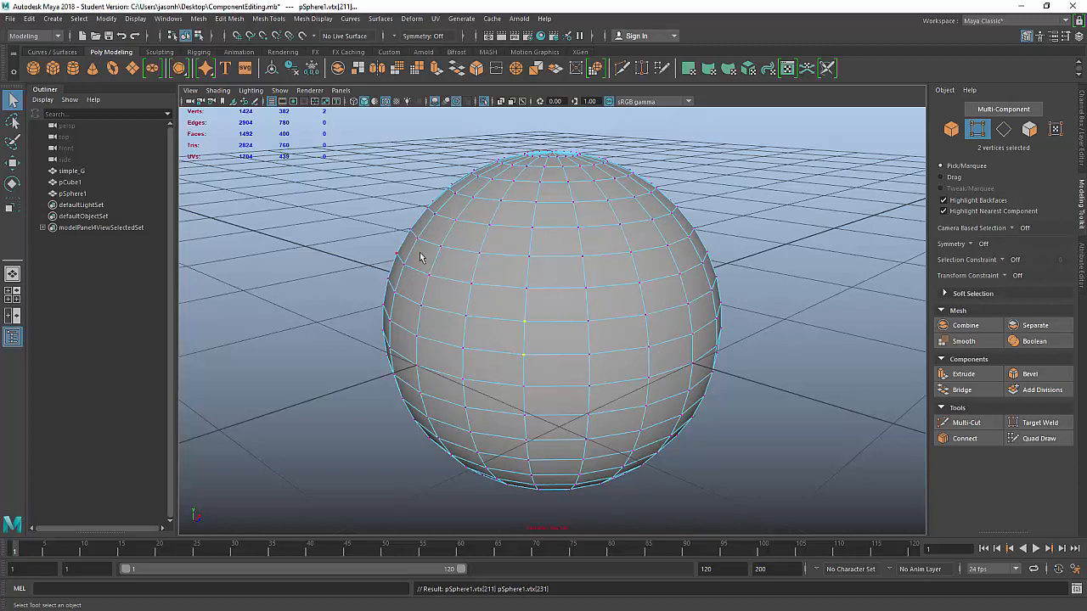
pyautogui.click(472, 284)
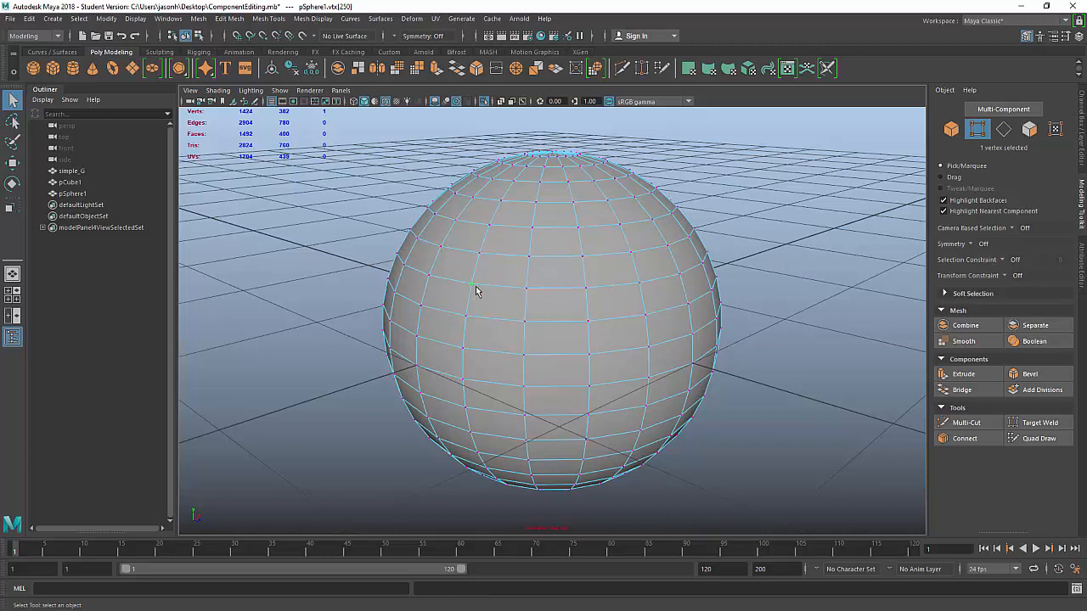
pyautogui.keyDown('shift'); pyautogui.doubleClick(640, 284); pyautogui.keyUp('shift')
# Step: In edge mode, select an edge loop, three stacked edges and an edge ring, then switch to faces
pyautogui.rightClick(600, 243)
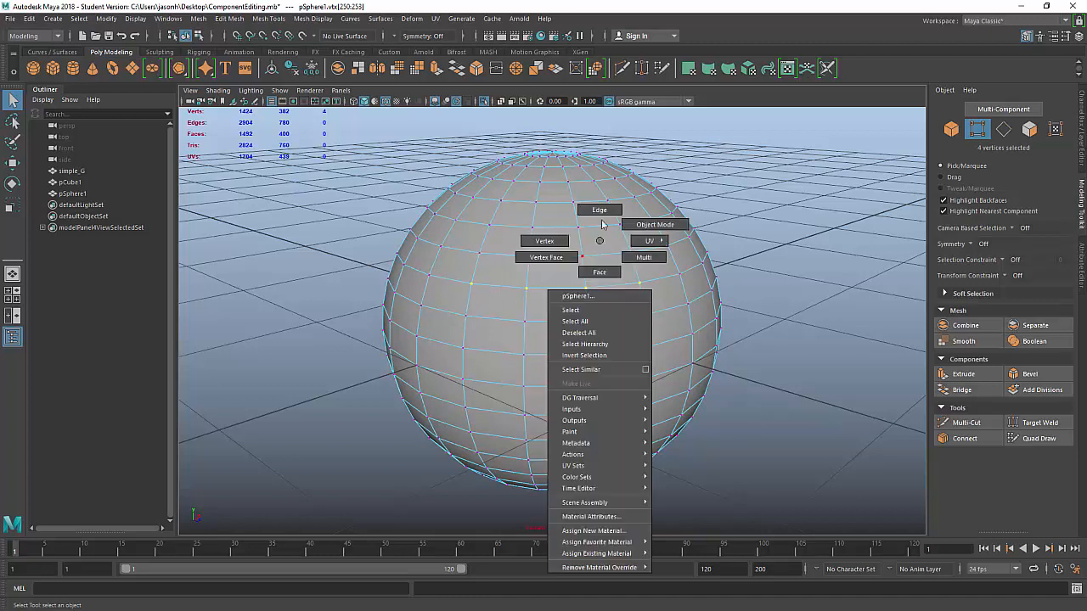
pyautogui.click(601, 212)
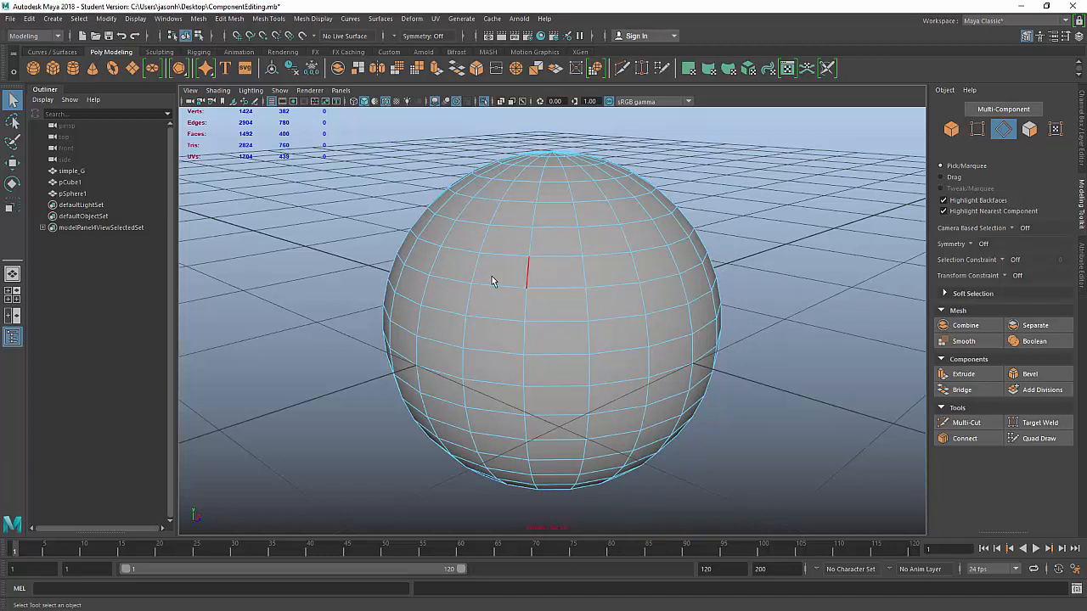
pyautogui.doubleClick(561, 292)
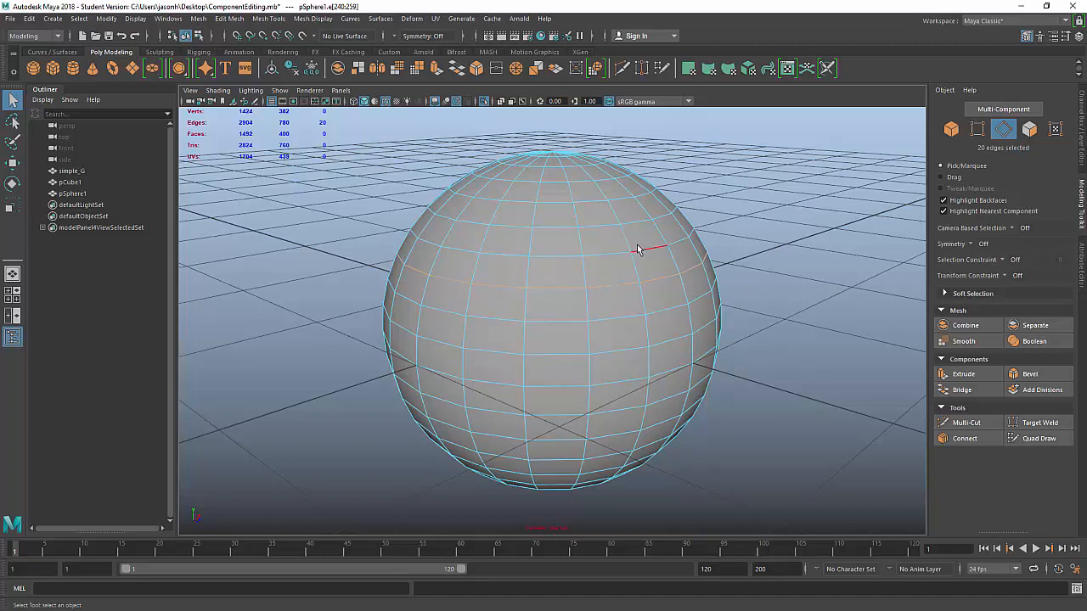
pyautogui.click(747, 273)
pyautogui.click(559, 289)
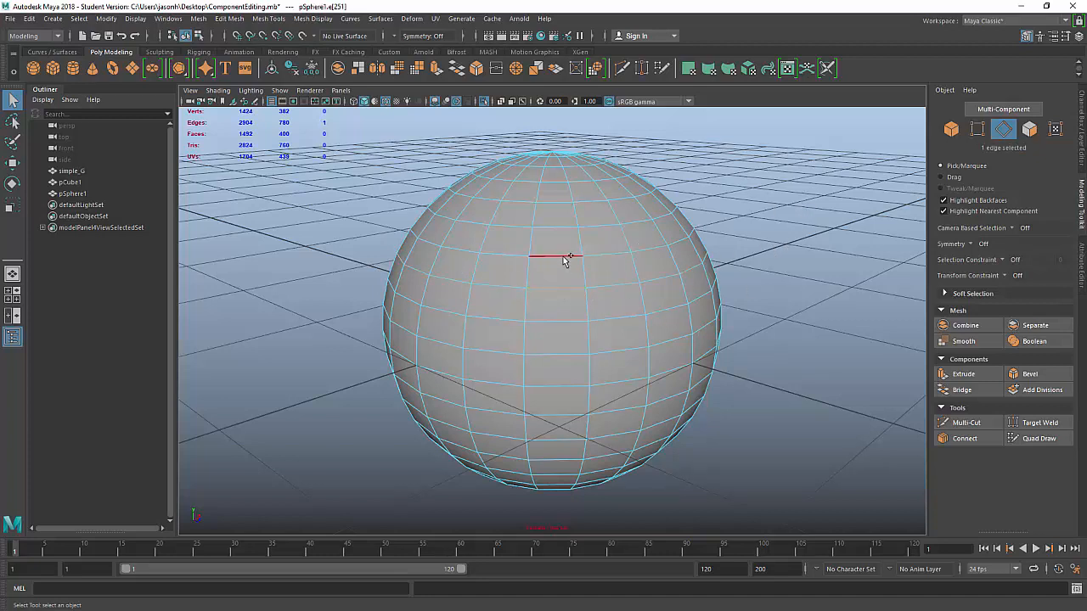
pyautogui.keyDown('shift'); pyautogui.click(563, 258); pyautogui.keyUp('shift')
pyautogui.keyDown('shift'); pyautogui.click(559, 226); pyautogui.keyUp('shift')
pyautogui.click(794, 258)
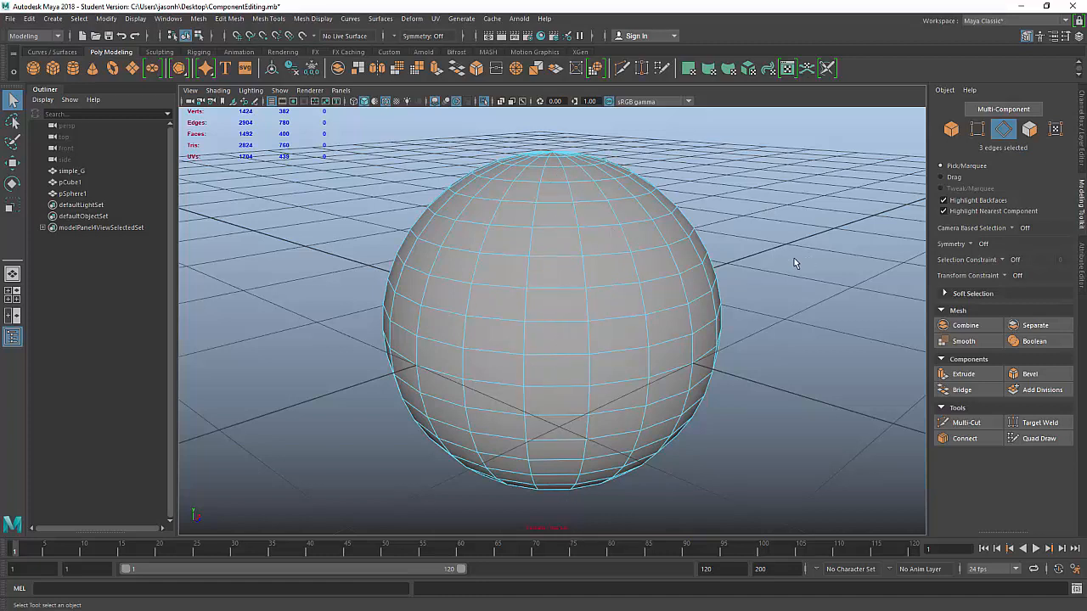
pyautogui.click(551, 257)
pyautogui.keyDown('shift'); pyautogui.doubleClick(560, 287); pyautogui.keyUp('shift')
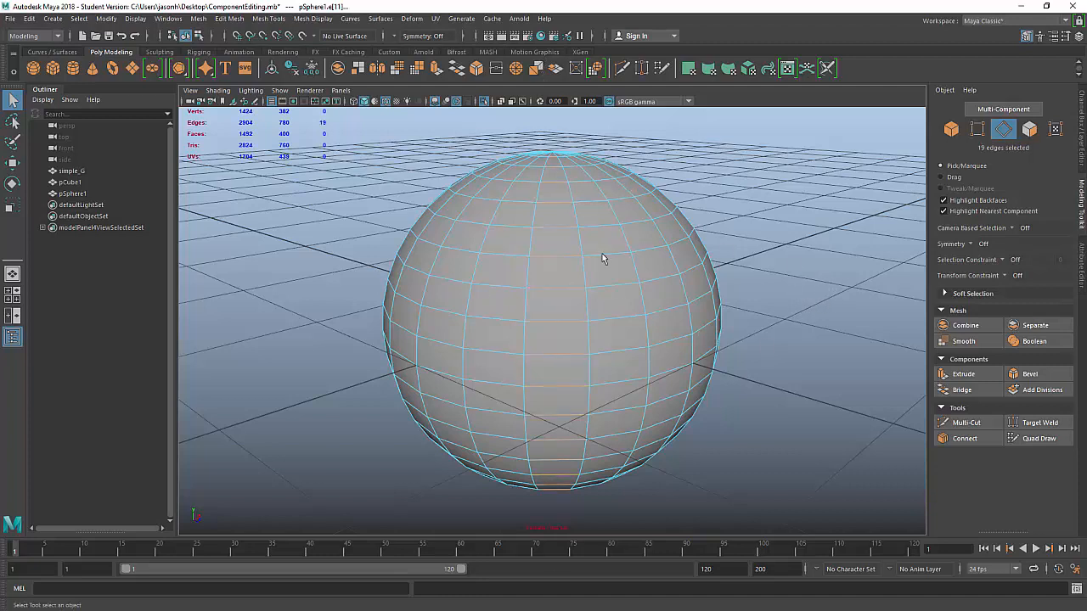
pyautogui.moveTo(663, 234); pyautogui.dragTo(665, 274, button='right')
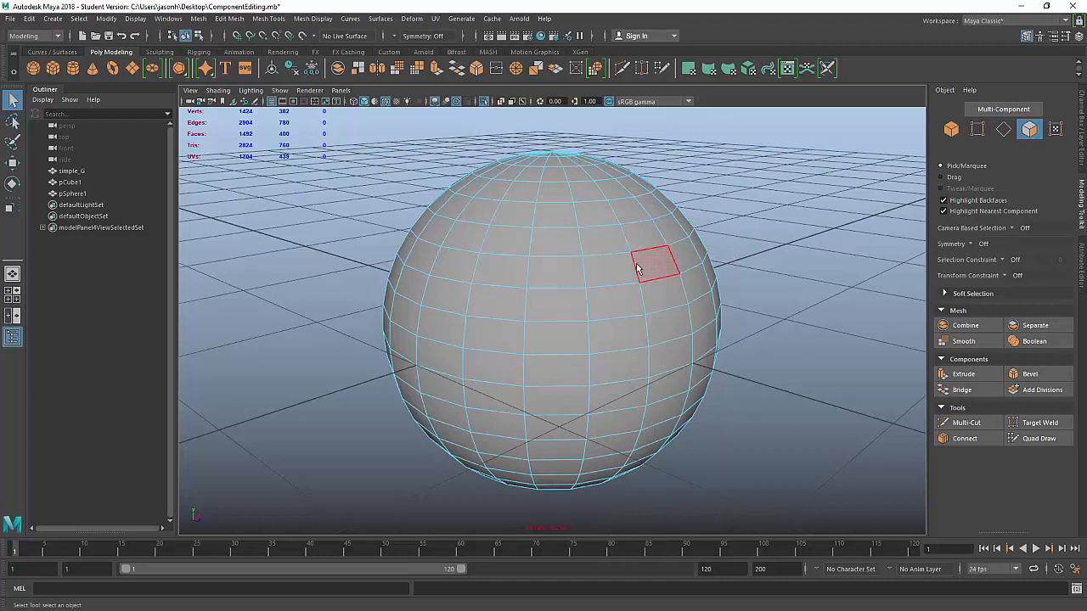
pyautogui.click(660, 266)
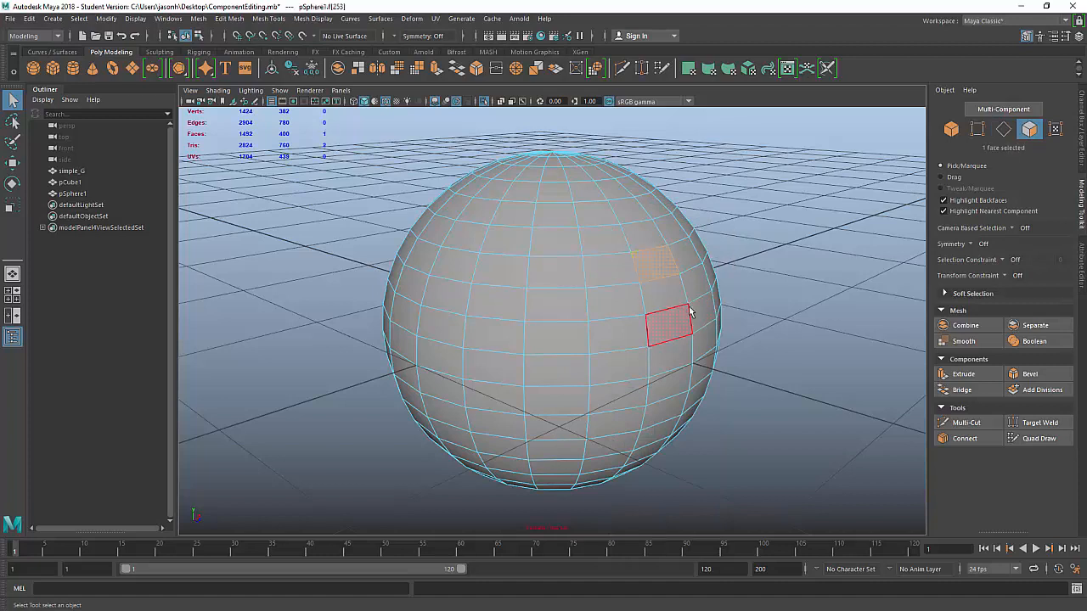
pyautogui.keyDown('shift'); pyautogui.doubleClick(460, 264); pyautogui.keyUp('shift')
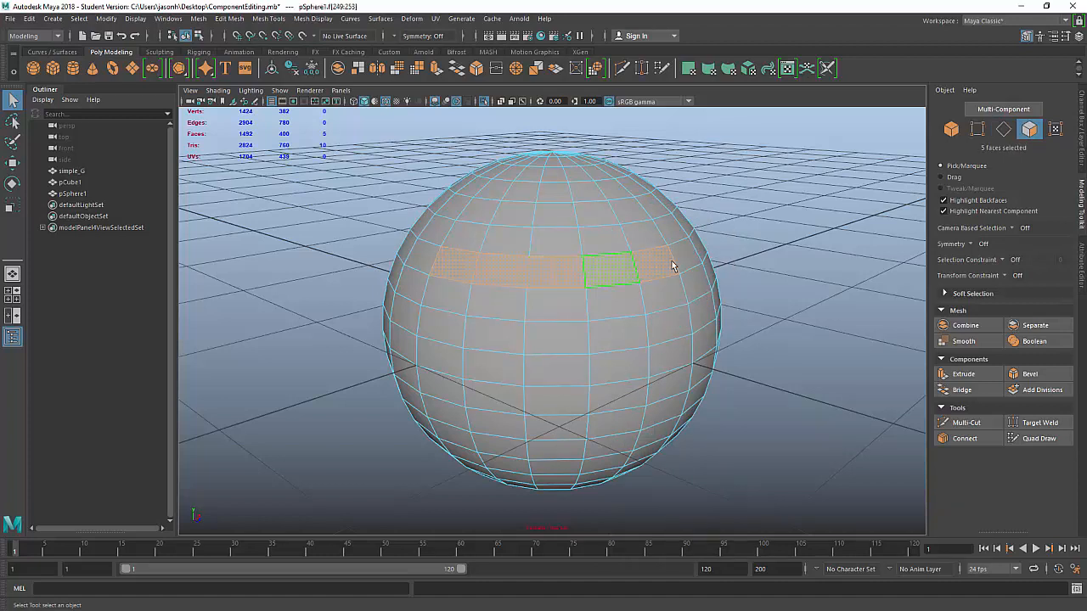
pyautogui.click(786, 281)
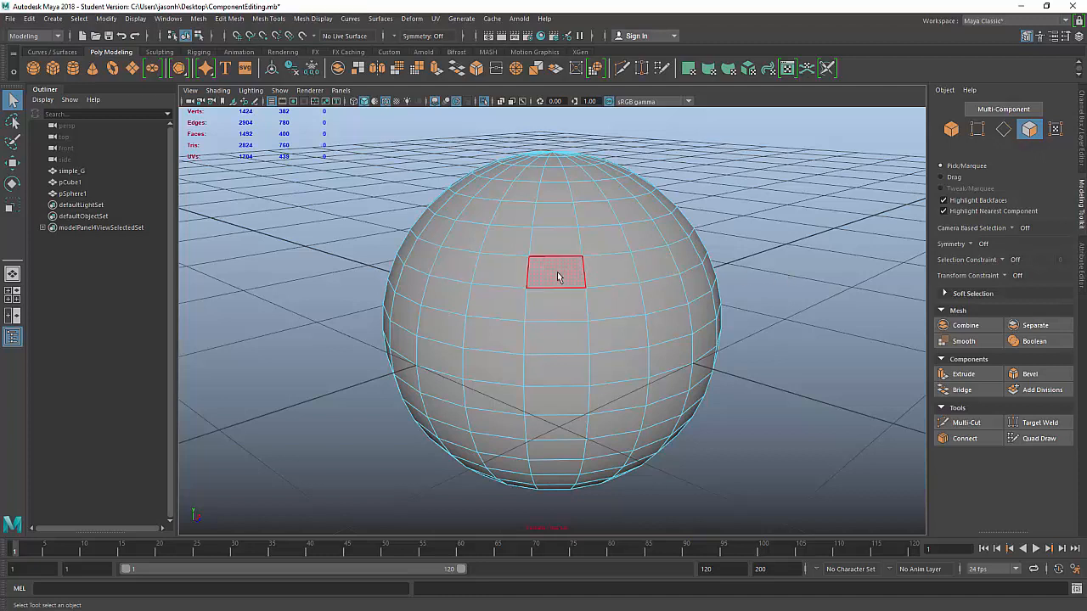
pyautogui.click(557, 275)
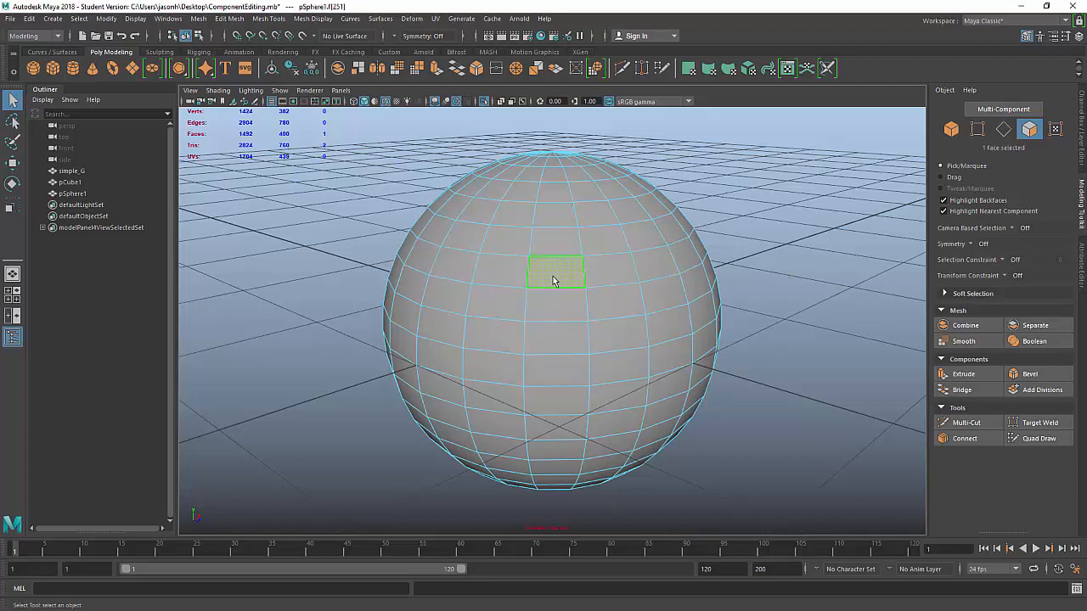
pyautogui.keyDown('shift'); pyautogui.doubleClick(616, 278); pyautogui.keyUp('shift')
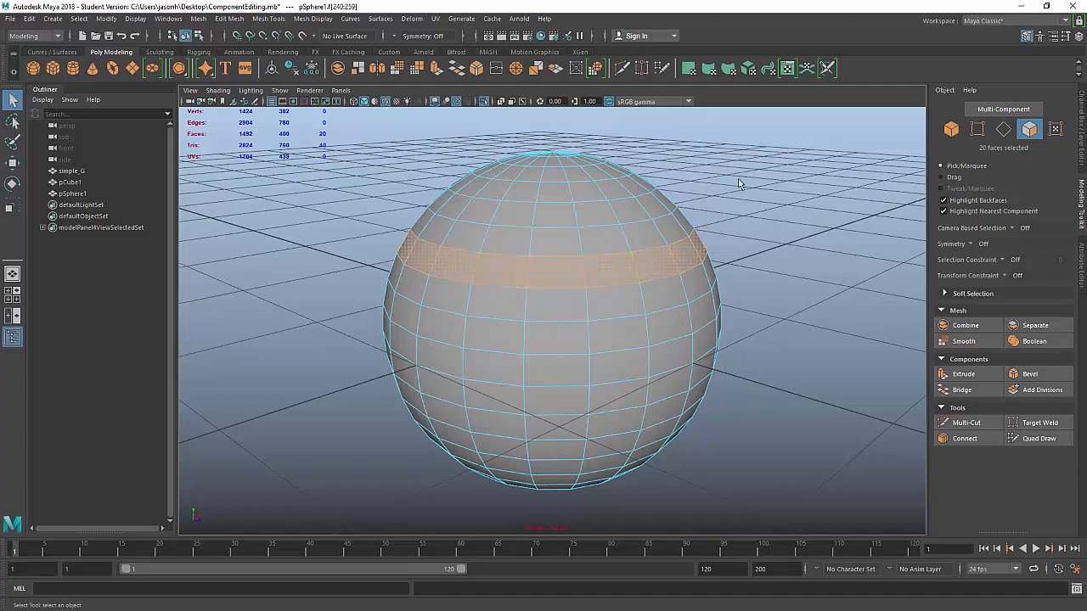
pyautogui.click(559, 297)
pyautogui.keyDown('shift'); pyautogui.doubleClick(574, 485); pyautogui.keyUp('shift')
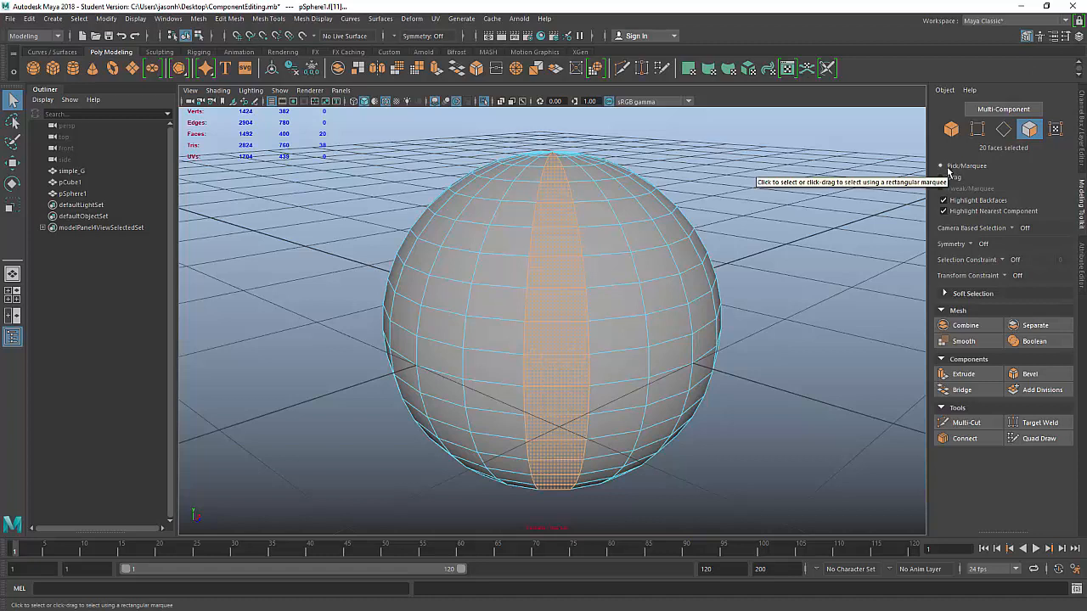
pyautogui.click(611, 302)
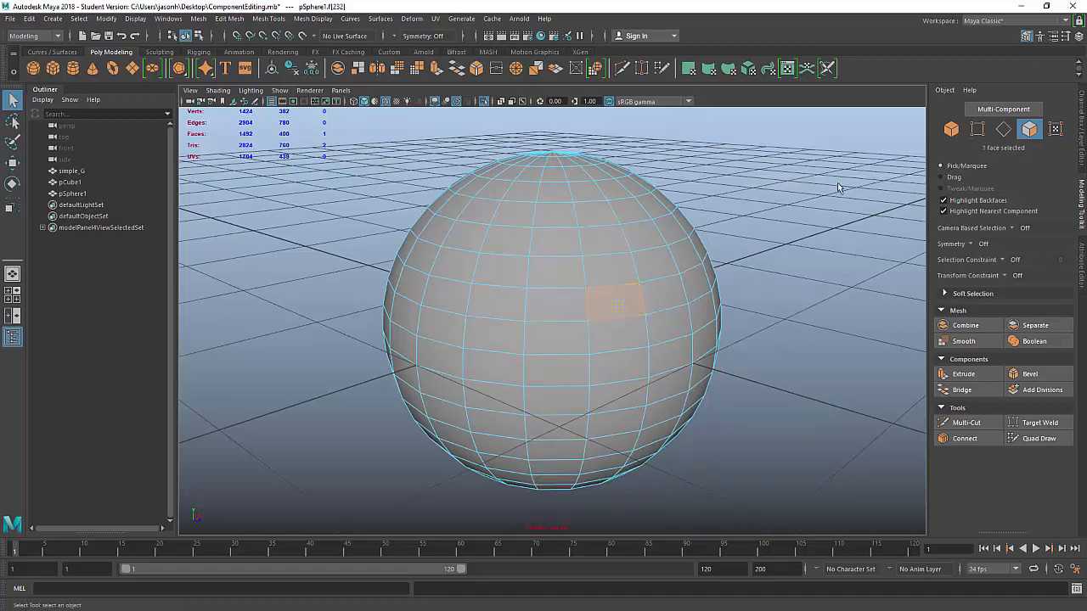
pyautogui.moveTo(839, 184); pyautogui.dragTo(607, 344)
pyautogui.click(802, 276)
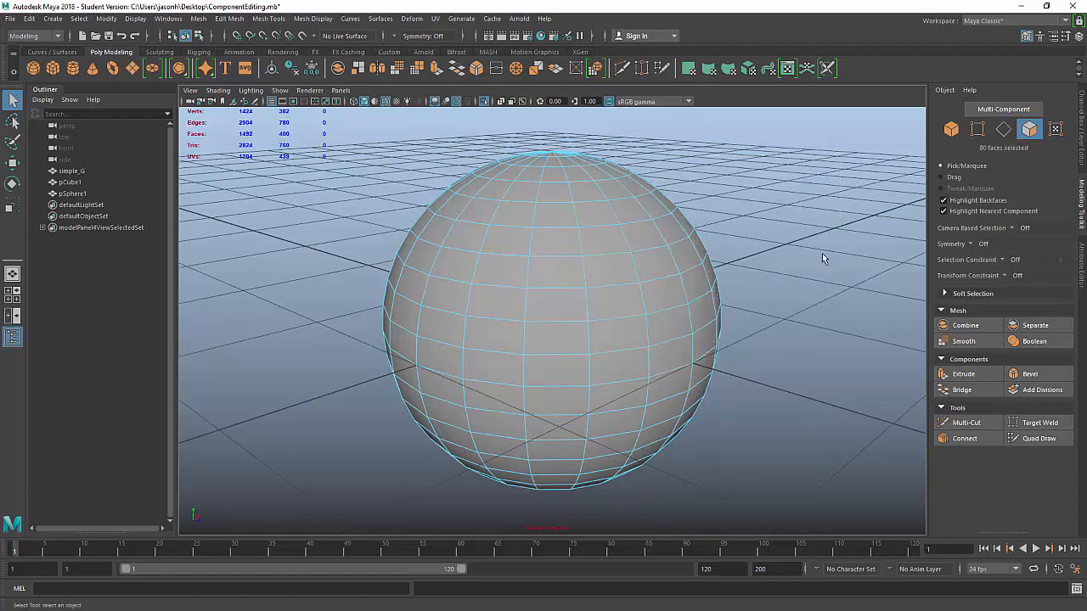
# Step: Paint-select faces across the sphere with the drag selection tool, then clear them
pyautogui.click(953, 177)
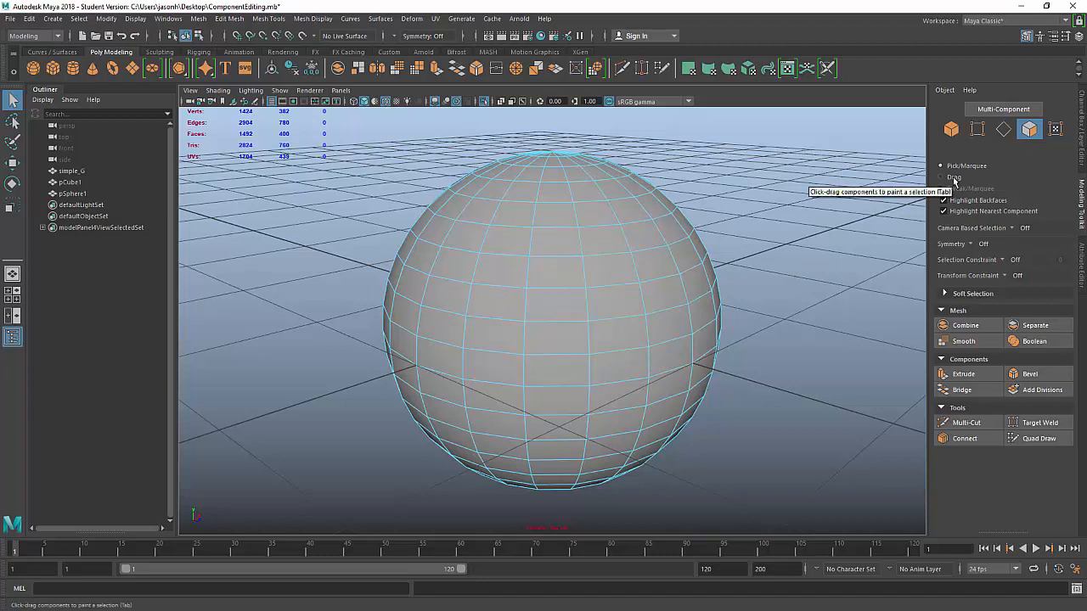
pyautogui.moveTo(608, 239)
pyautogui.mouseDown()
pyautogui.moveTo(551, 243)
pyautogui.moveTo(572, 332)
pyautogui.moveTo(633, 281)
pyautogui.moveTo(550, 209)
pyautogui.moveTo(542, 336)
pyautogui.moveTo(519, 309)
pyautogui.moveTo(556, 349)
pyautogui.mouseUp()
pyautogui.moveTo(571, 378)
pyautogui.keyDown('shift'); pyautogui.mouseDown()
pyautogui.moveTo(536, 326)
pyautogui.moveTo(437, 317)
pyautogui.moveTo(516, 332)
pyautogui.moveTo(512, 267)
pyautogui.moveTo(497, 380)
pyautogui.moveTo(499, 341)
pyautogui.moveTo(465, 337)
pyautogui.mouseUp(); pyautogui.keyUp('shift')
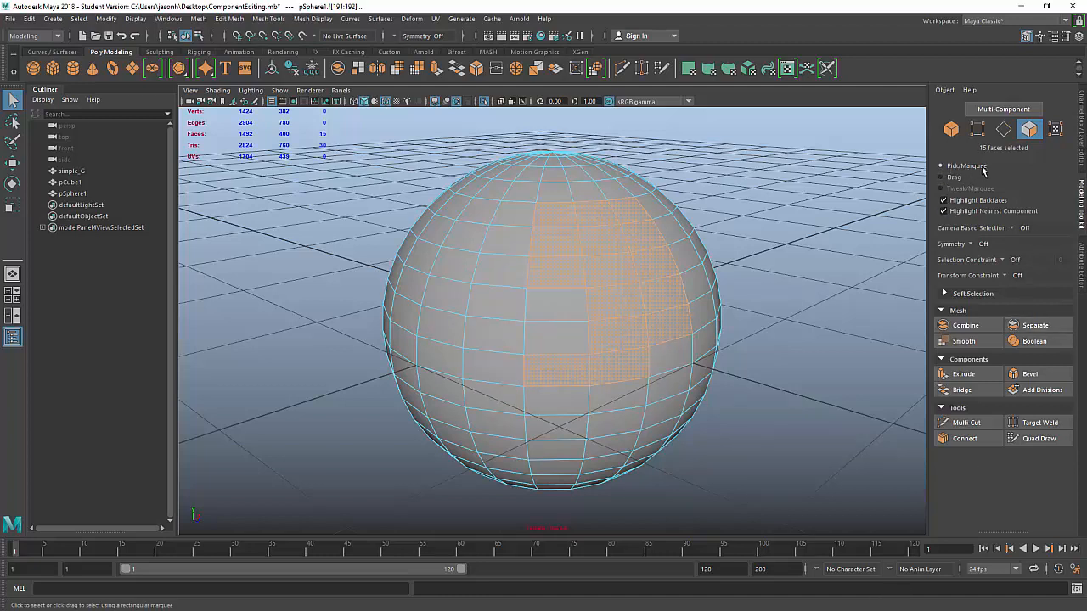
pyautogui.click(793, 239)
# Step: Zoom to the top pole, select its wedge faces and the surrounding ring, then clear
pyautogui.scroll(3, 501, 204)
pyautogui.keyDown('alt'); pyautogui.moveTo(517, 197); pyautogui.dragTo(559, 294); pyautogui.keyUp('alt')
pyautogui.scroll(3, 487, 304)
pyautogui.keyDown('alt'); pyautogui.moveTo(551, 333); pyautogui.dragTo(561, 301); pyautogui.keyUp('alt')
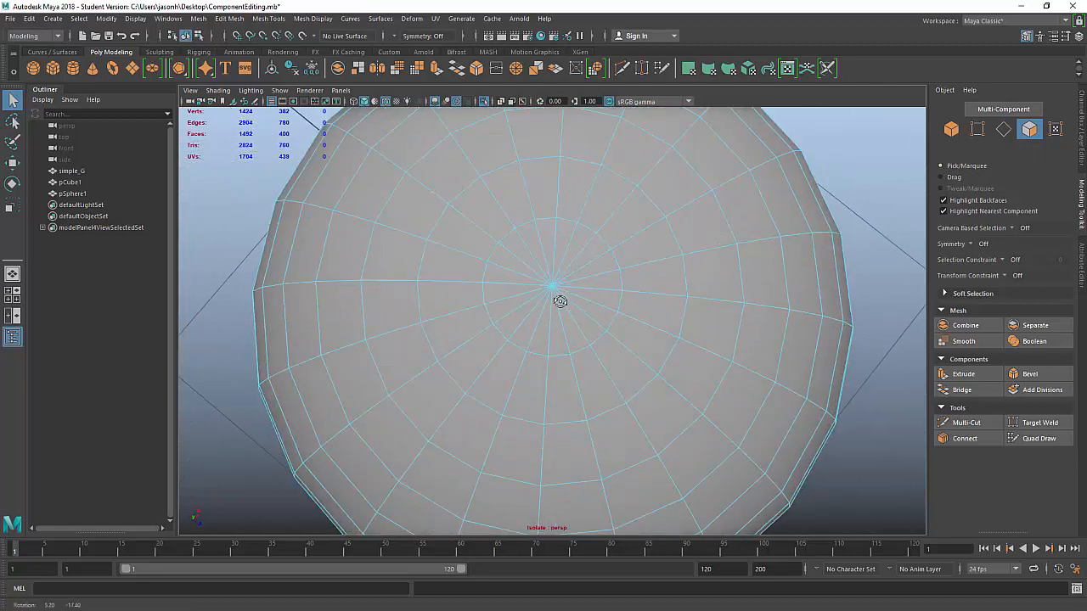
pyautogui.click(546, 248)
pyautogui.keyDown('shift'); pyautogui.click(565, 235); pyautogui.keyUp('shift')
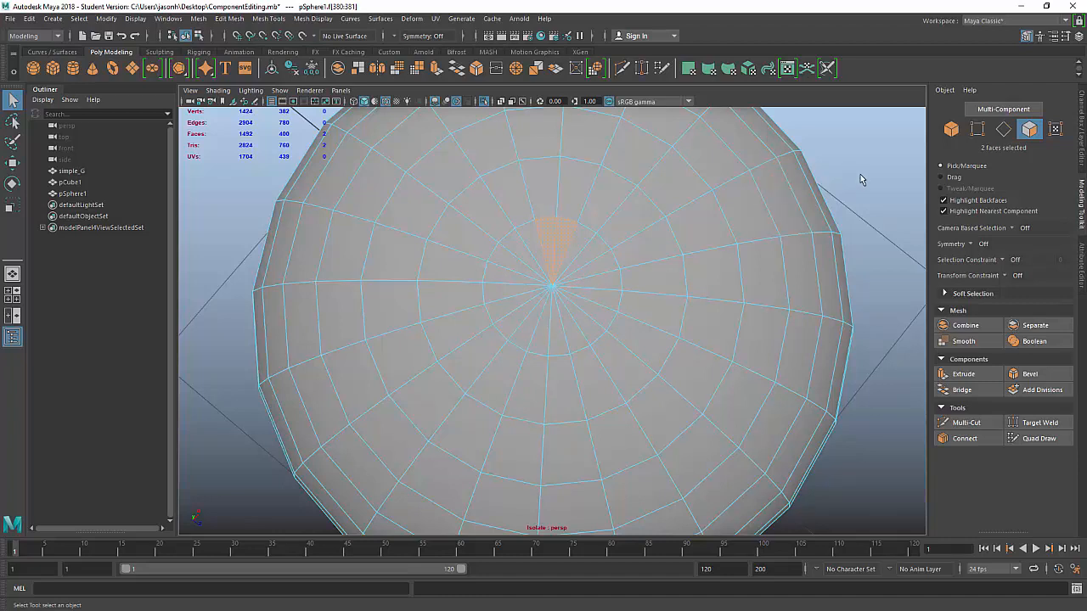
pyautogui.click(941, 177)
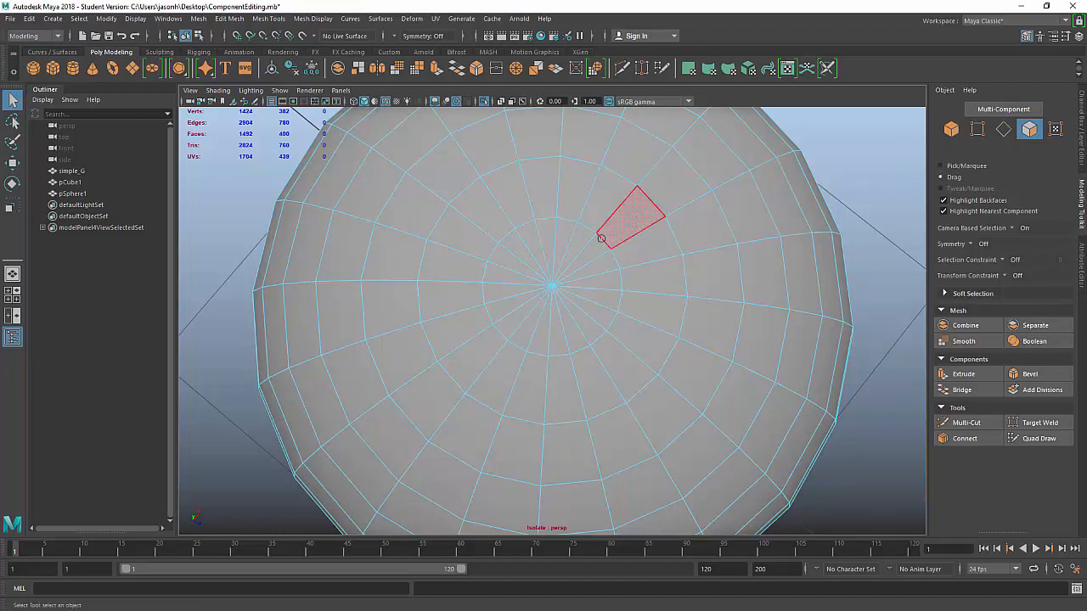
pyautogui.moveTo(546, 235)
pyautogui.mouseDown()
pyautogui.moveTo(602, 263)
pyautogui.moveTo(537, 245)
pyautogui.mouseUp()
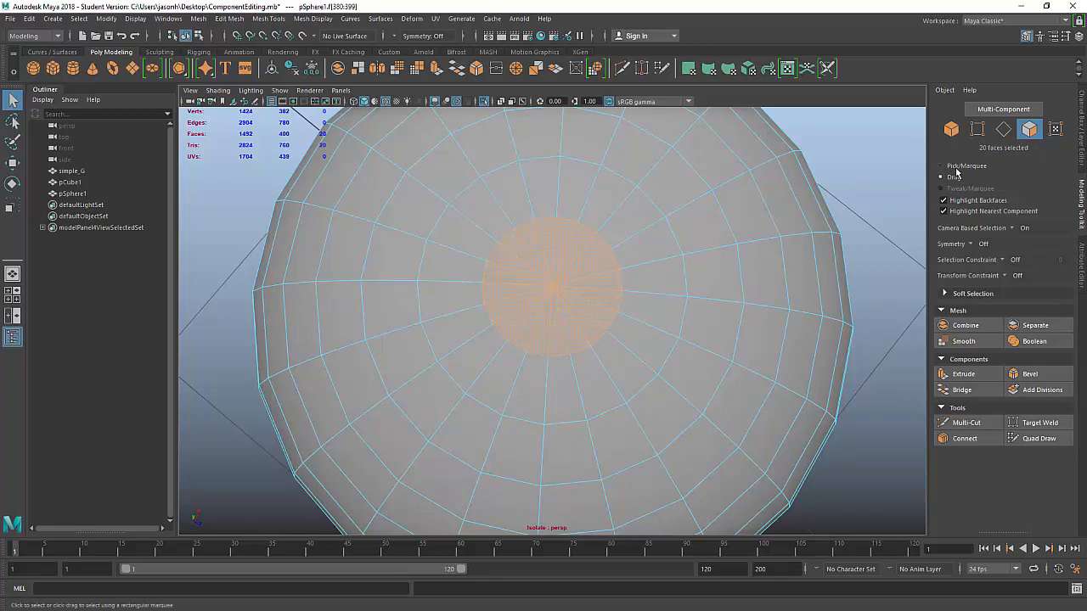
pyautogui.click(864, 213)
# Step: Paint-select a block of side faces, then return the sphere to object mode with F8
pyautogui.scroll(-5, 713, 357)
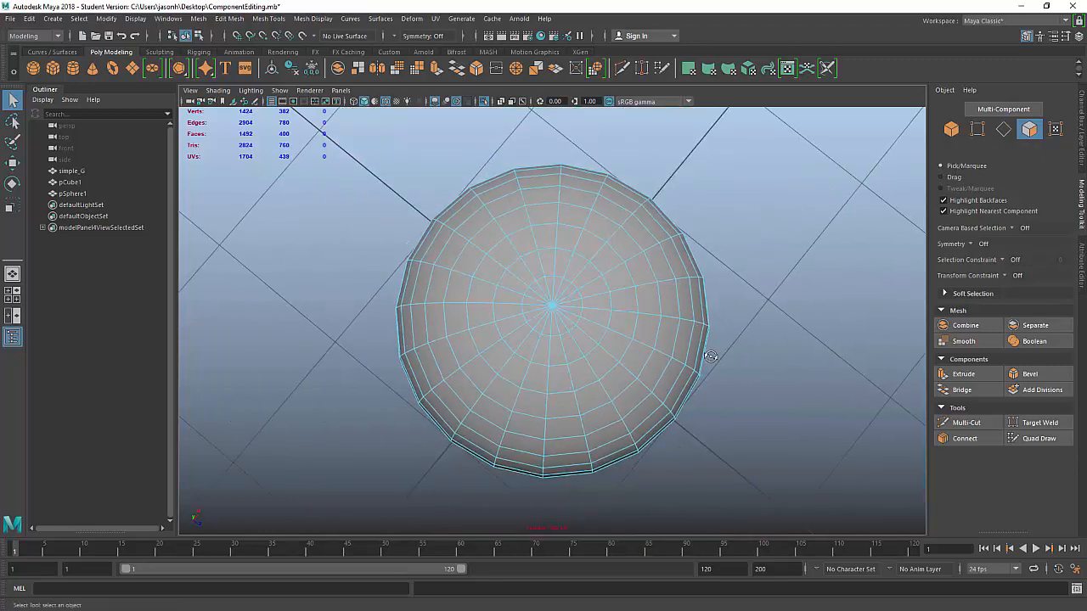
pyautogui.keyDown('alt'); pyautogui.moveTo(710, 359); pyautogui.dragTo(680, 287); pyautogui.keyUp('alt')
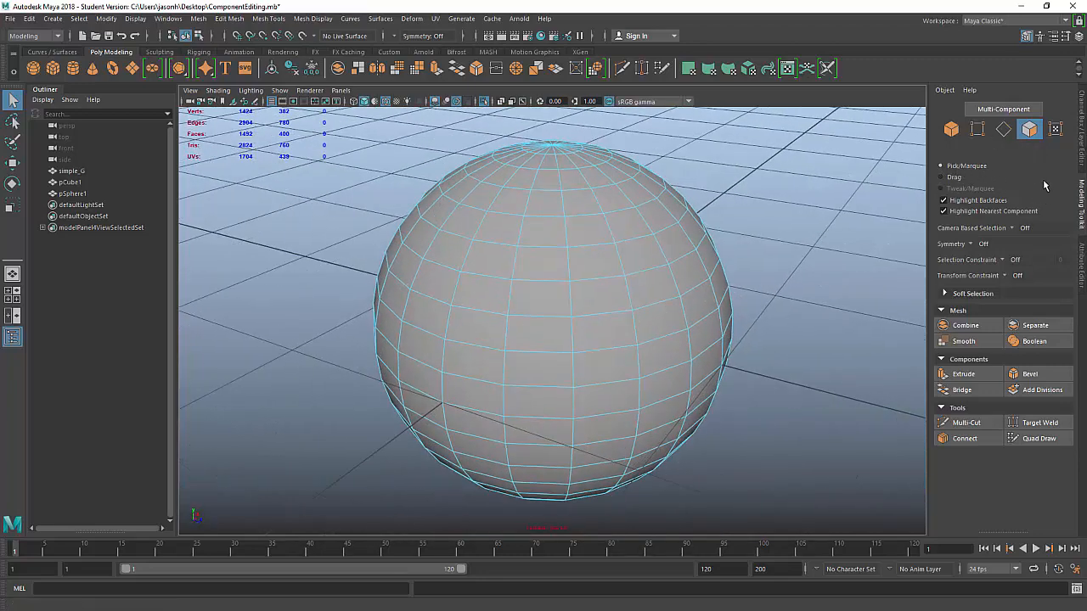
pyautogui.click(953, 177)
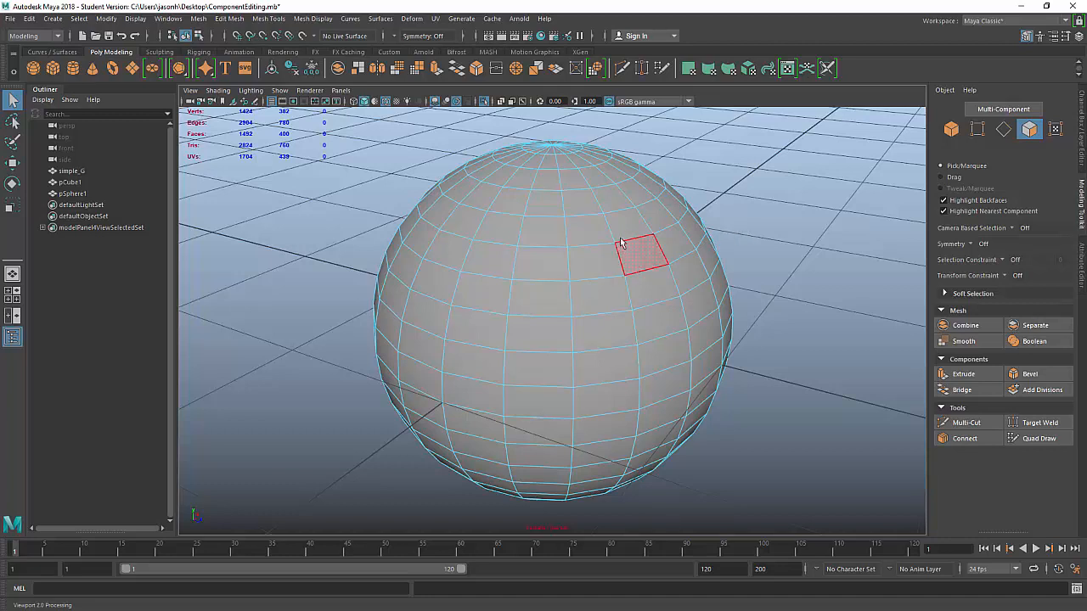
pyautogui.moveTo(632, 231)
pyautogui.mouseDown()
pyautogui.moveTo(580, 227)
pyautogui.moveTo(619, 250)
pyautogui.moveTo(585, 312)
pyautogui.moveTo(523, 316)
pyautogui.mouseUp()
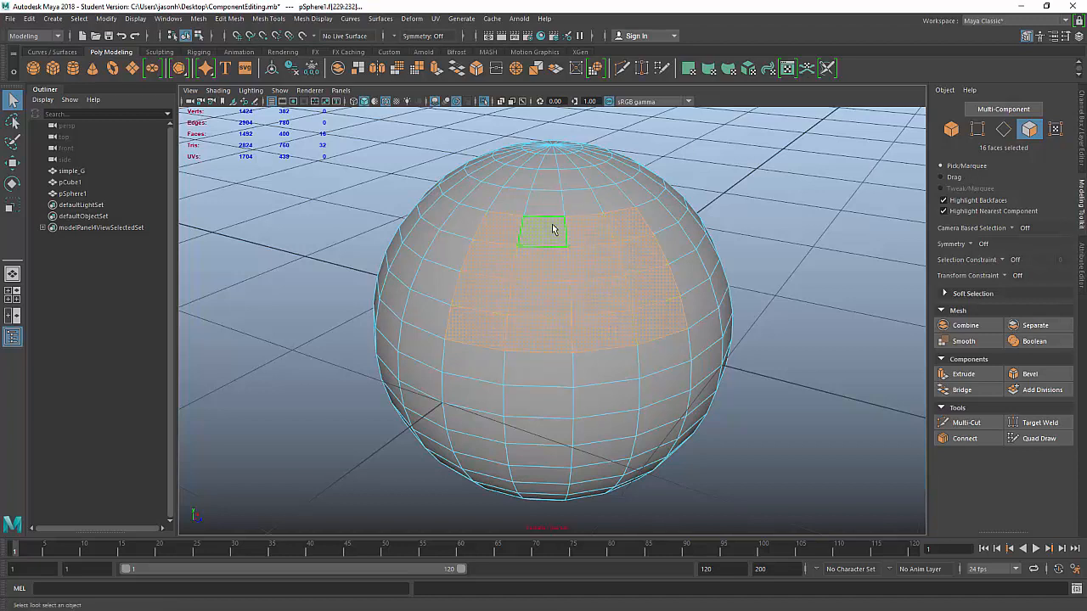
pyautogui.press('F8')
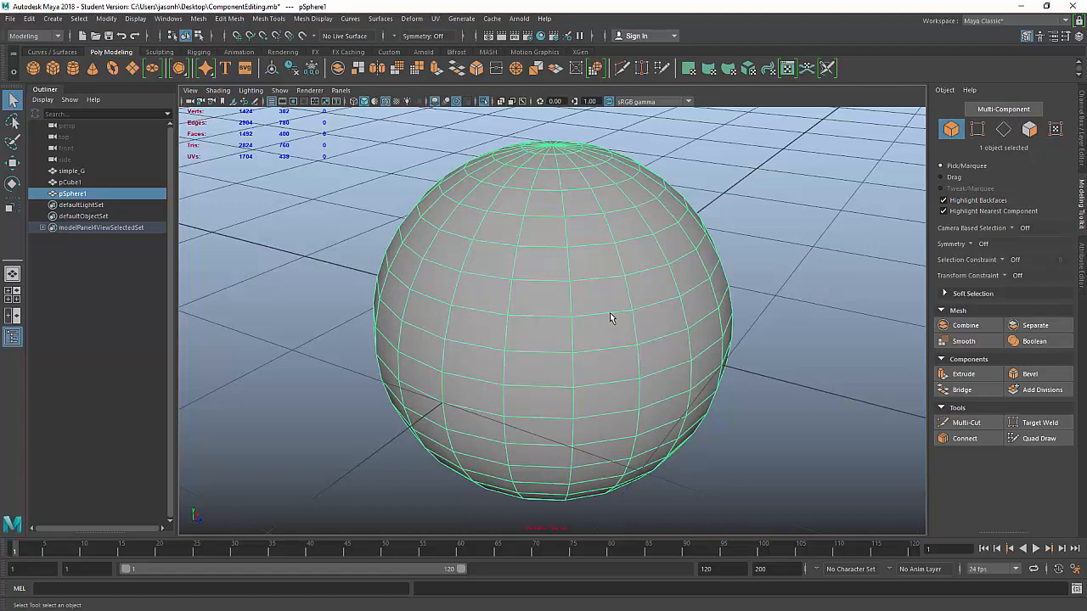
# Step: Delete the sphere, then select pCube1 and frame the view on it
pyautogui.press('Delete')
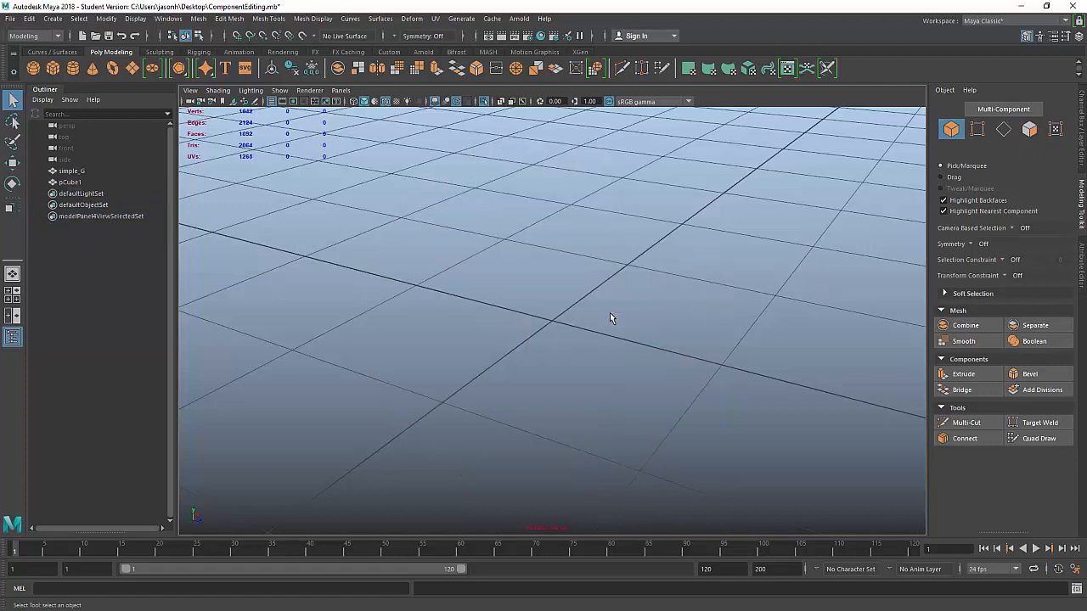
pyautogui.press('a')
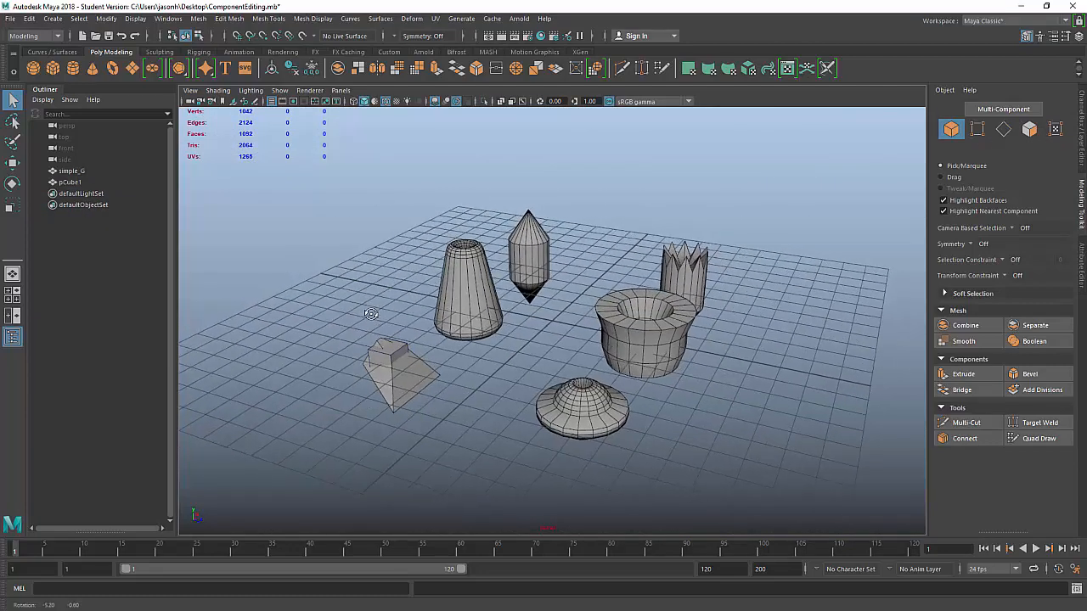
pyautogui.click(426, 375)
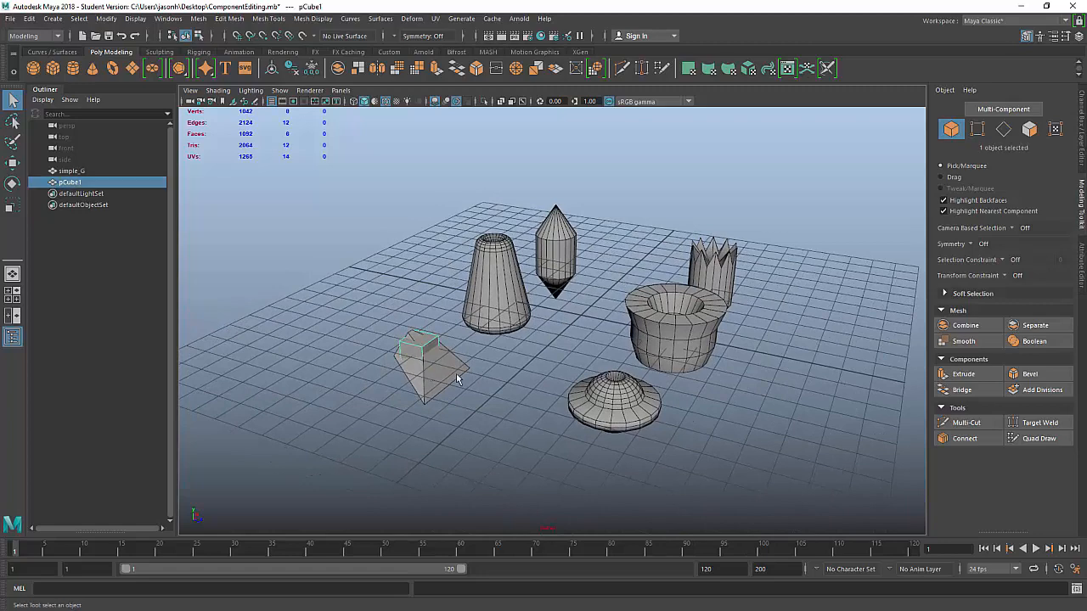
pyautogui.press('f')
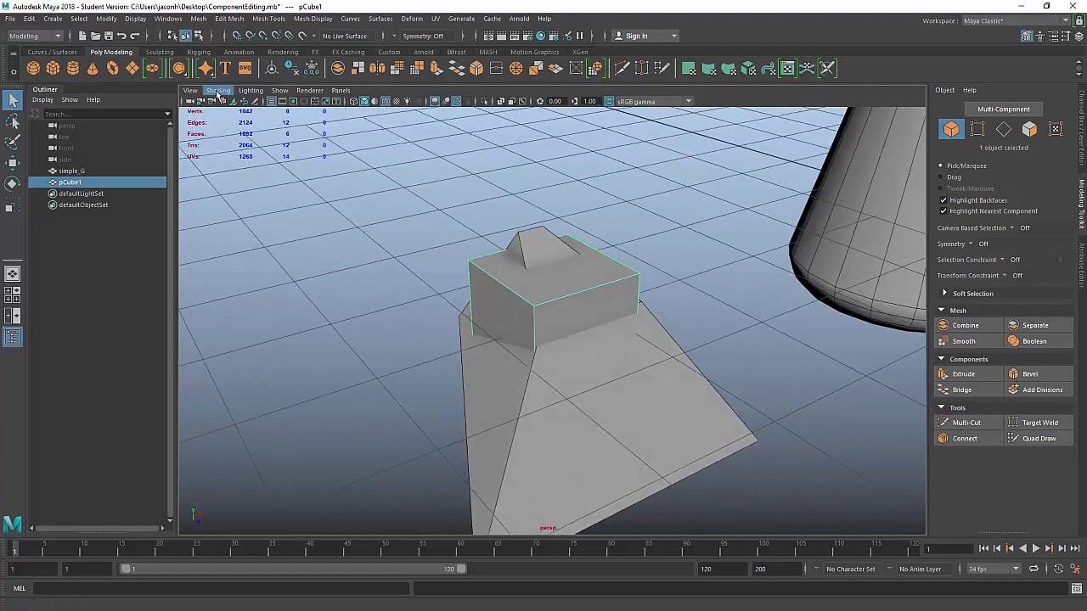
# Step: Turn X-Ray back on and put pCube1 into vertex editing, hiding the snapping options
pyautogui.click(218, 91)
pyautogui.click(225, 204)
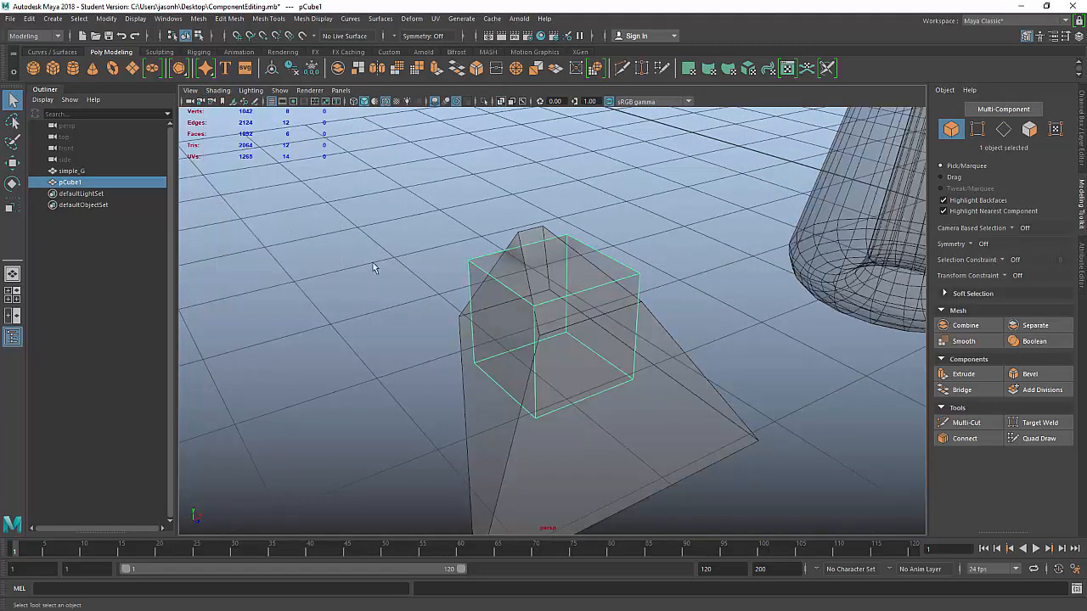
pyautogui.keyDown('alt'); pyautogui.moveTo(374, 267); pyautogui.dragTo(617, 376); pyautogui.keyUp('alt')
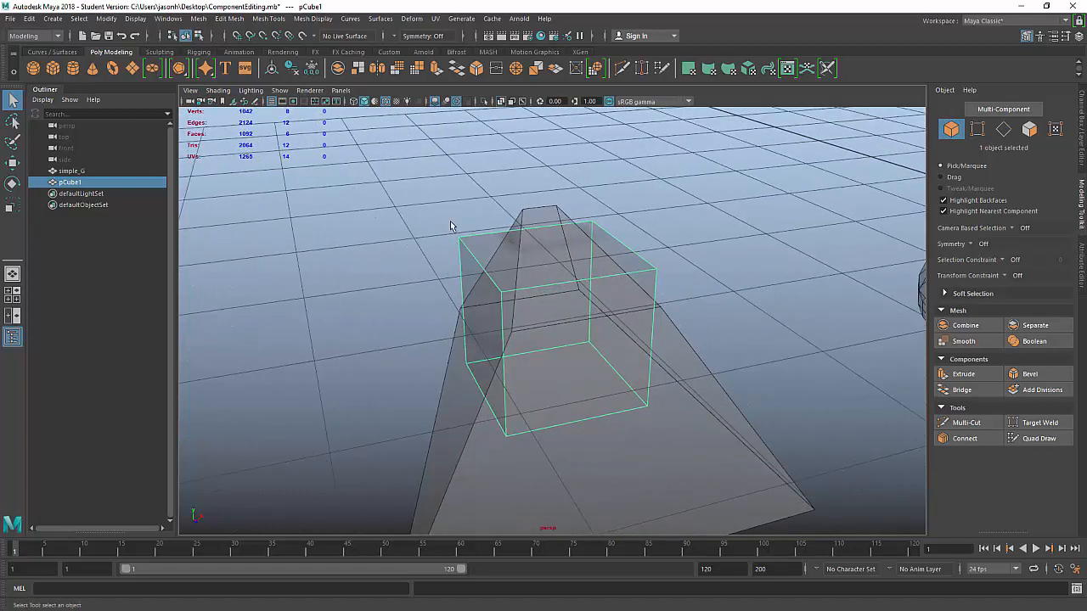
pyautogui.rightClick(470, 242)
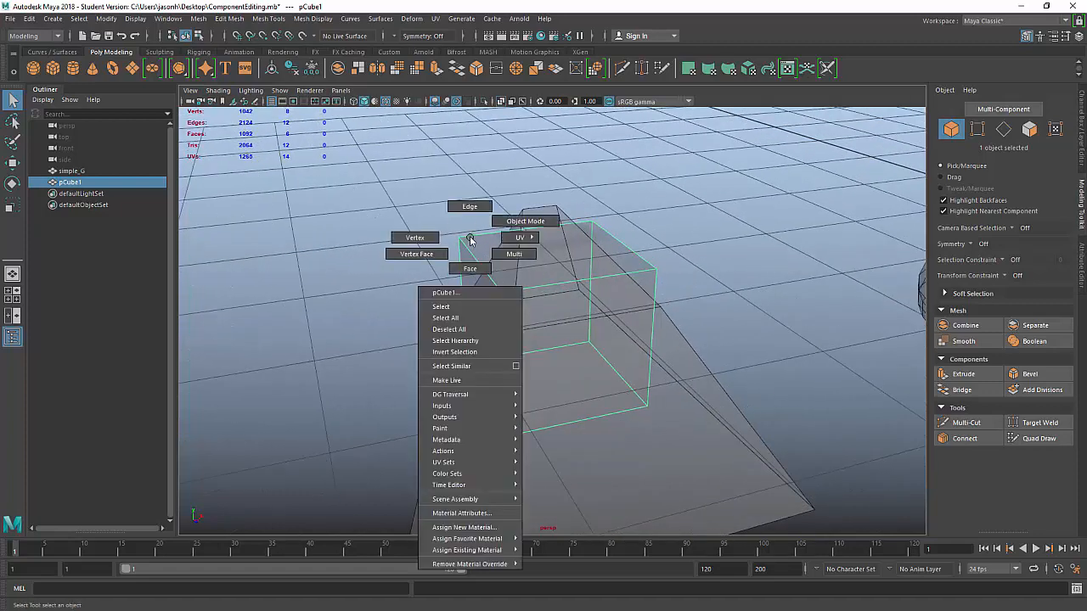
pyautogui.click(424, 238)
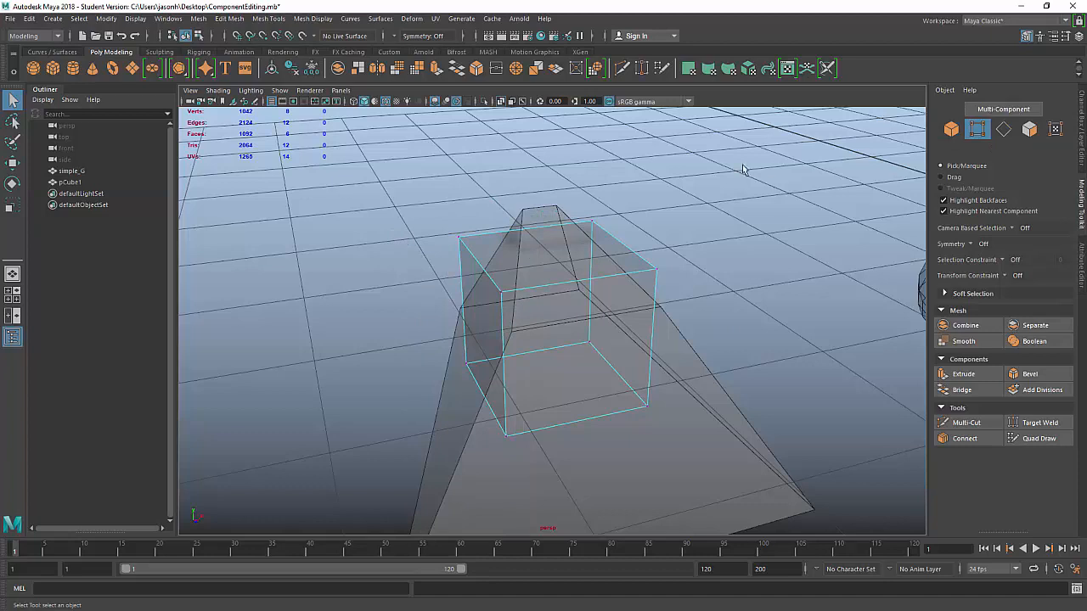
pyautogui.keyDown('alt'); pyautogui.moveTo(708, 291); pyautogui.dragTo(696, 258); pyautogui.keyUp('alt')
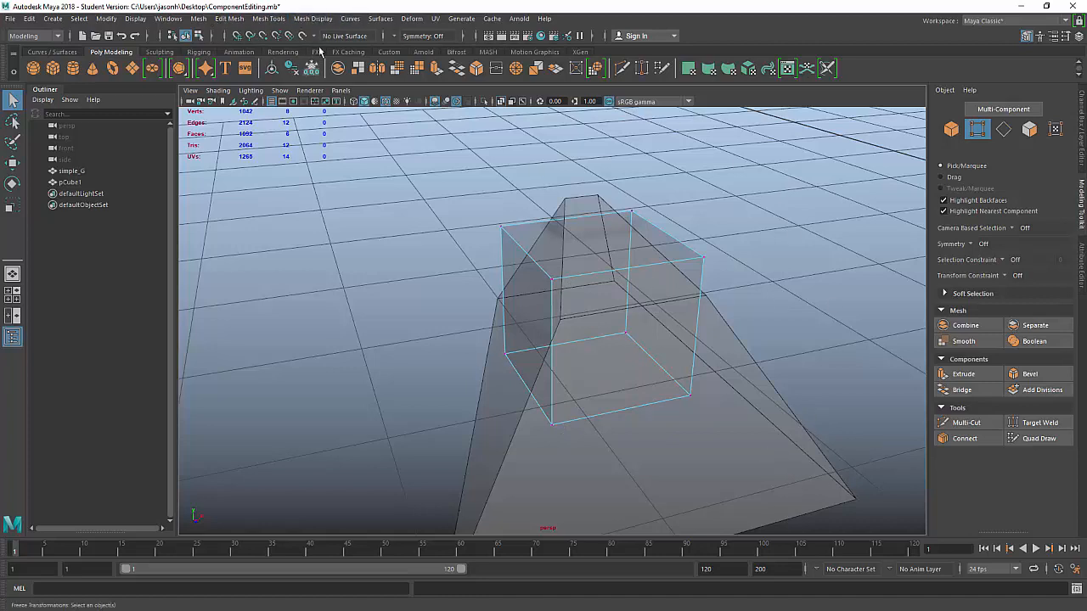
pyautogui.click(225, 36)
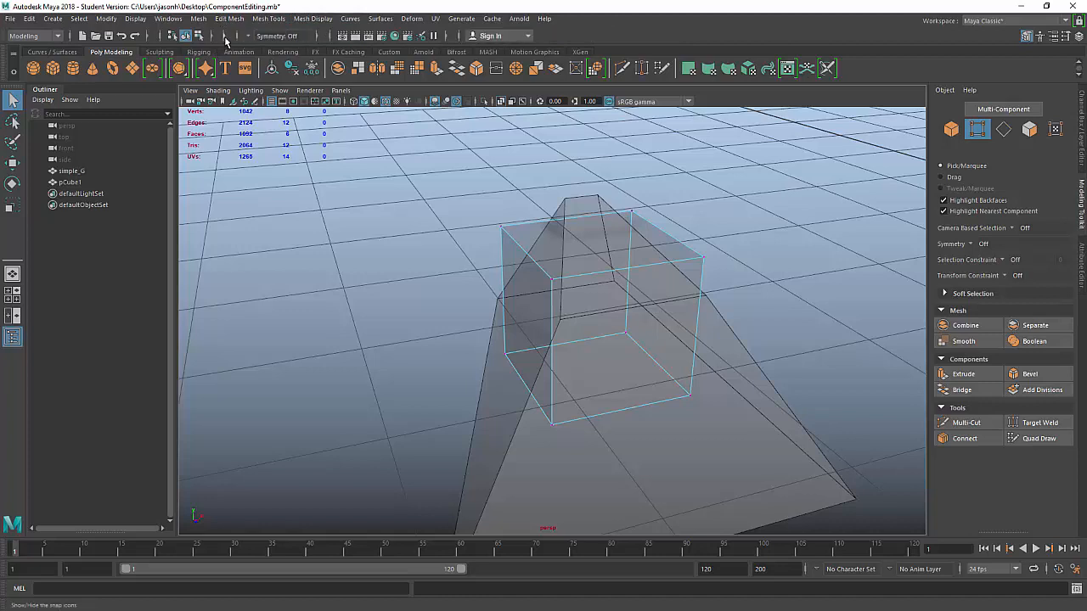
# Step: Enable Snap to Points and pick a top corner vertex of pCube1
pyautogui.click(225, 37)
pyautogui.click(225, 36)
pyautogui.click(225, 37)
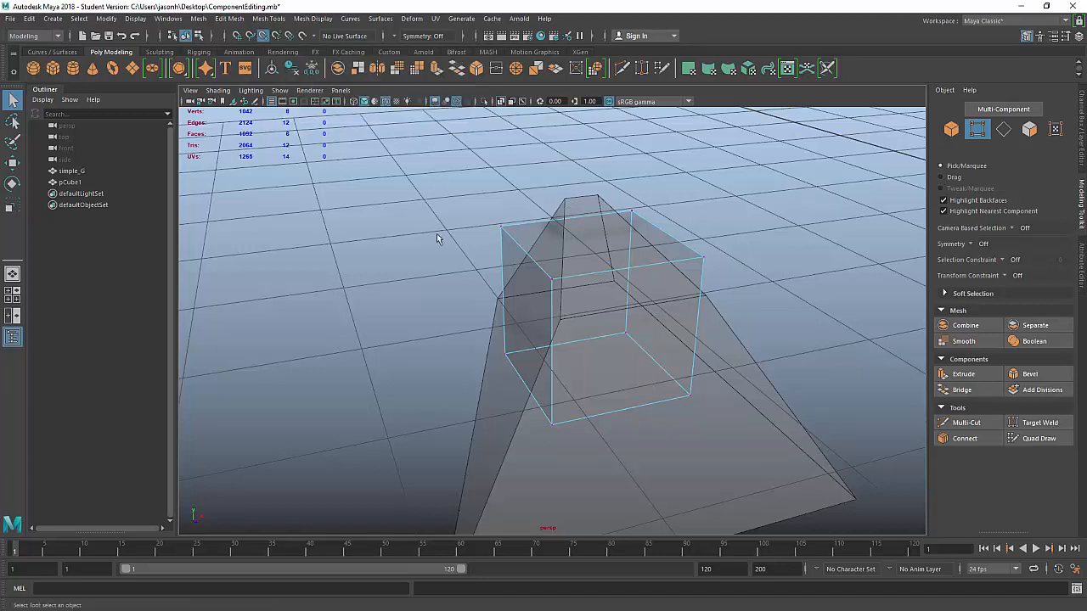
pyautogui.click(262, 36)
pyautogui.click(263, 37)
pyautogui.click(501, 227)
# Step: With the Move tool, test nudging a corner vertex under different axis constraints, then undo
pyautogui.press('w')
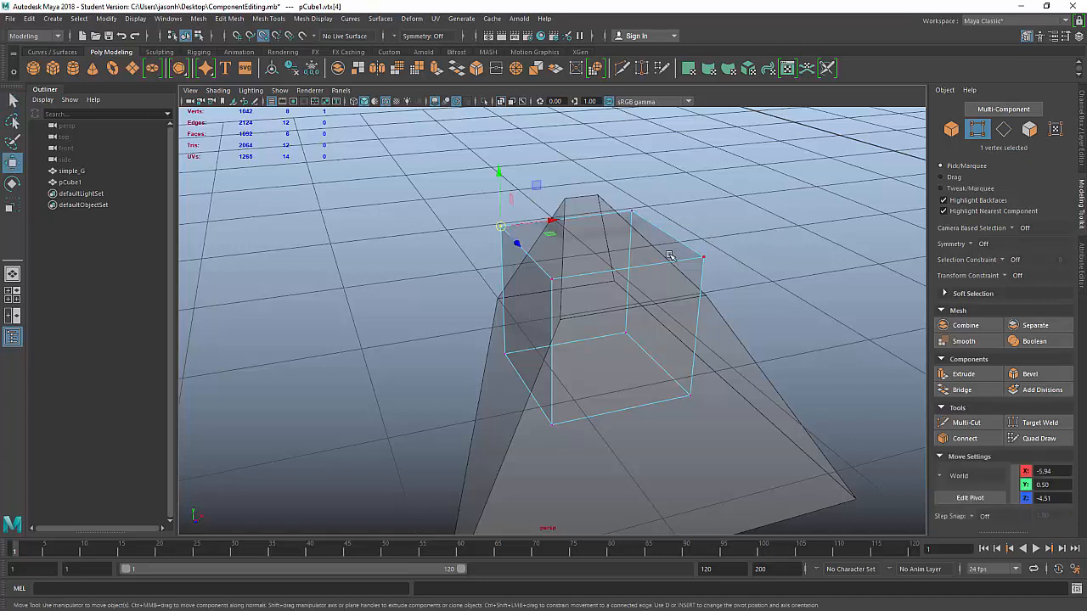
pyautogui.keyDown('alt'); pyautogui.moveTo(708, 238); pyautogui.dragTo(569, 219); pyautogui.keyUp('alt')
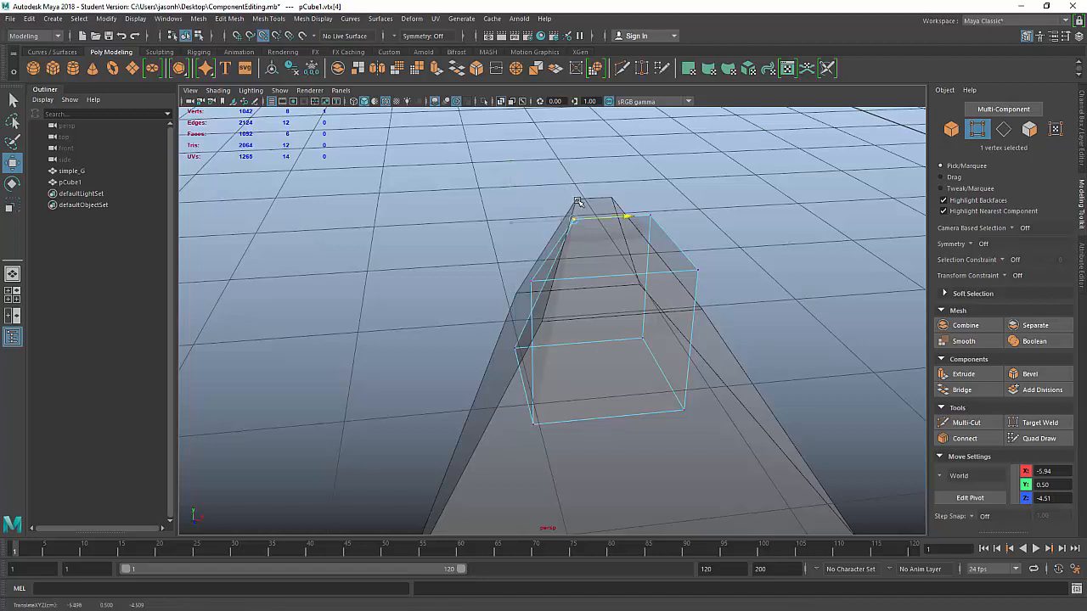
pyautogui.moveTo(578, 202)
pyautogui.mouseDown()
pyautogui.moveTo(577, 215)
pyautogui.moveTo(577, 181)
pyautogui.mouseUp()
pyautogui.keyDown('alt'); pyautogui.moveTo(735, 280); pyautogui.dragTo(688, 280); pyautogui.keyUp('alt')
pyautogui.moveTo(728, 225); pyautogui.dragTo(660, 210)
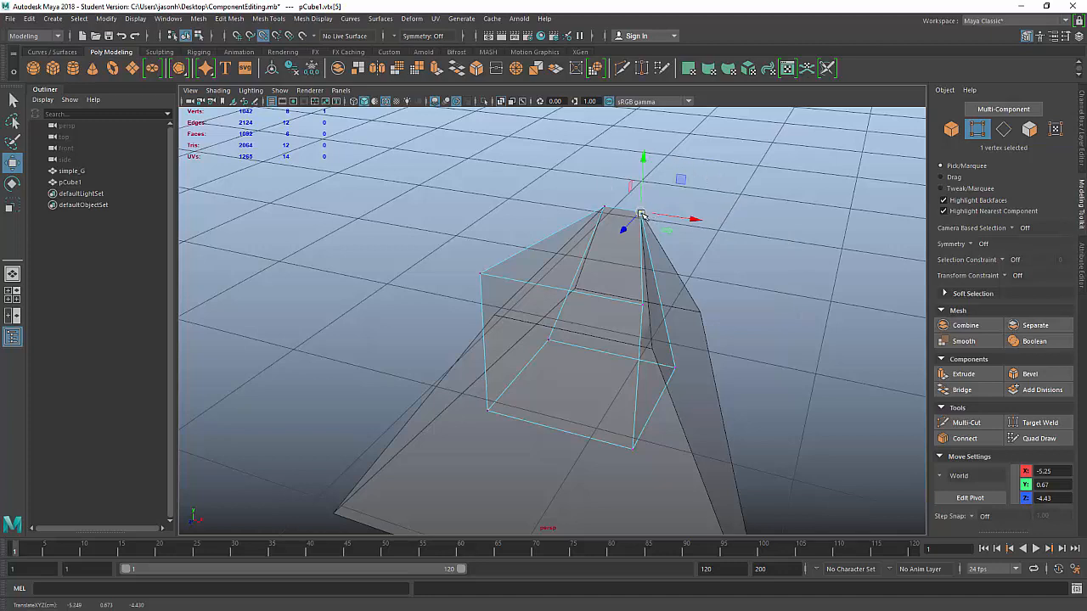
pyautogui.click(695, 220)
pyautogui.click(643, 159)
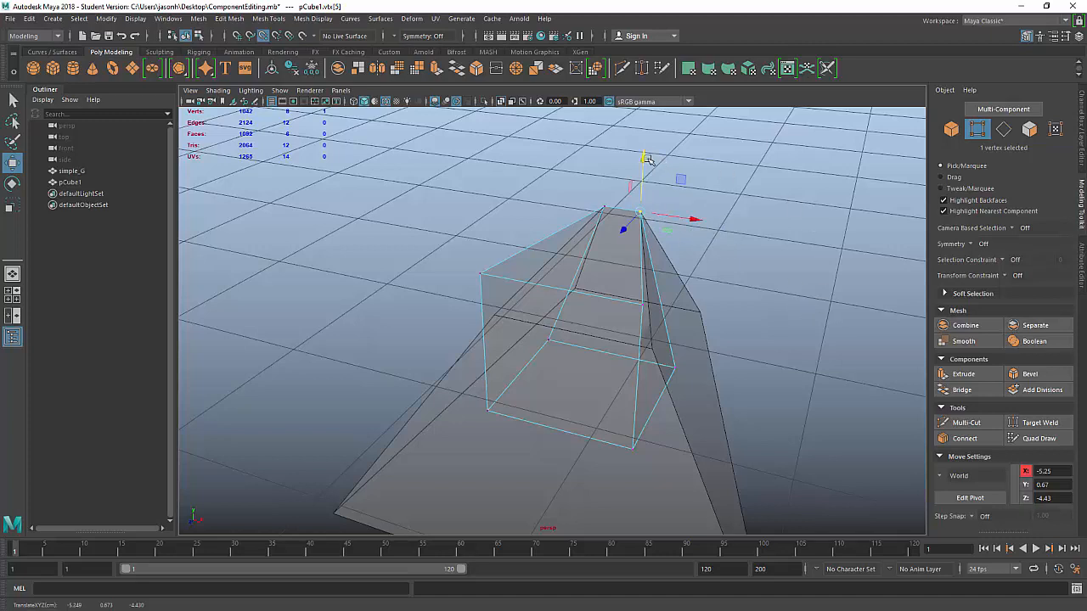
pyautogui.click(623, 230)
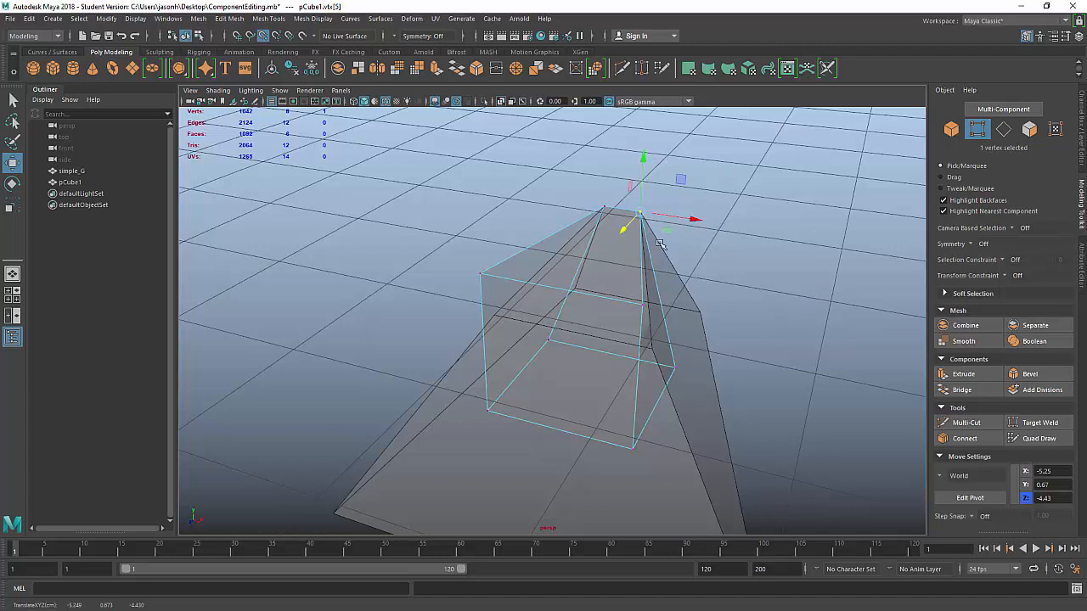
pyautogui.click(681, 179)
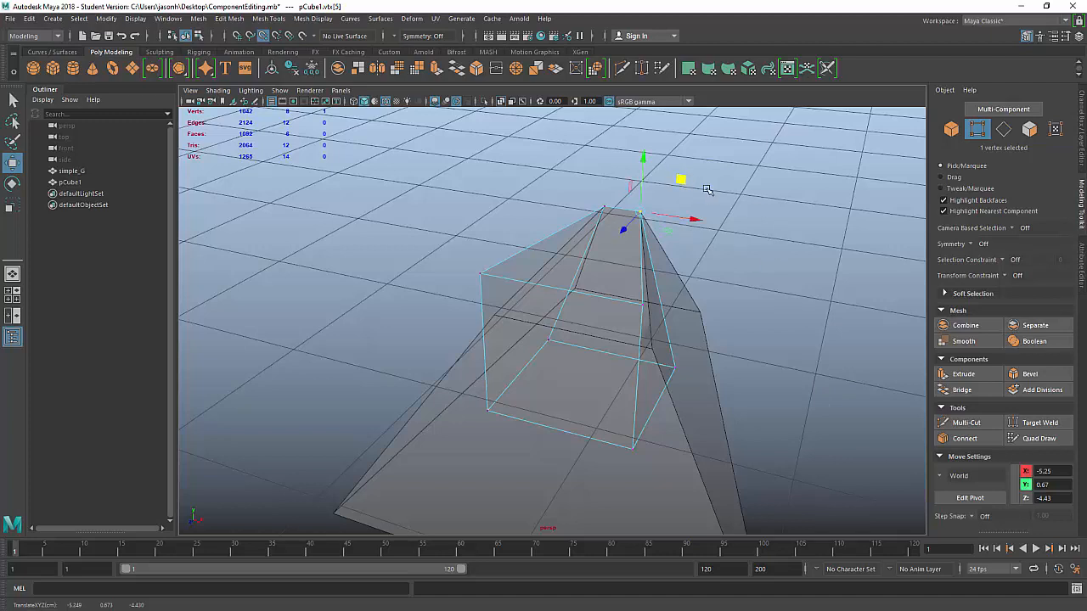
pyautogui.click(666, 231)
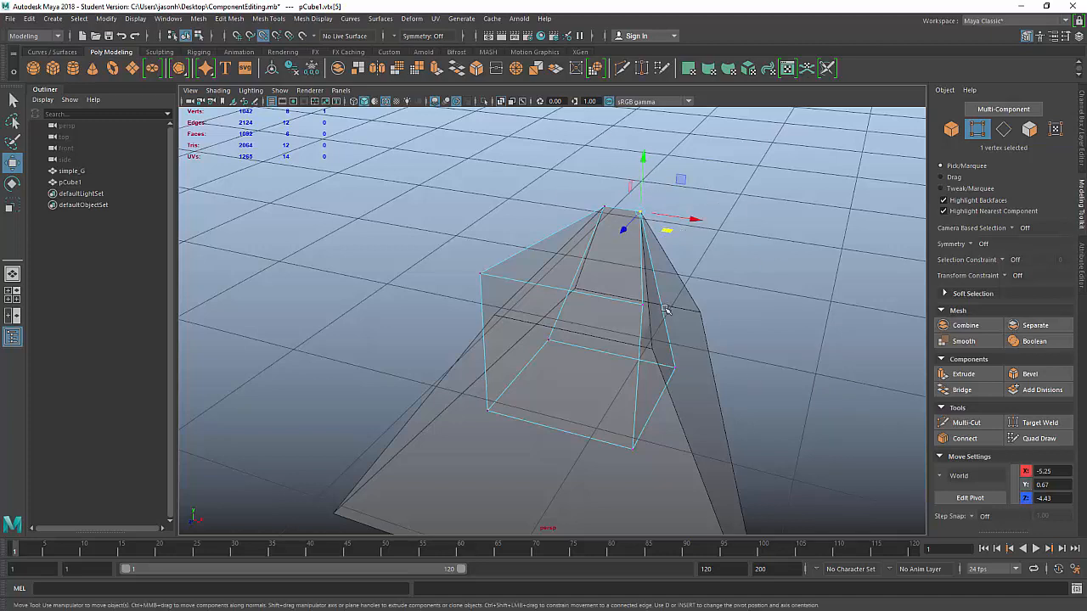
pyautogui.click(708, 220)
pyautogui.moveTo(696, 263); pyautogui.dragTo(735, 272, button='middle')
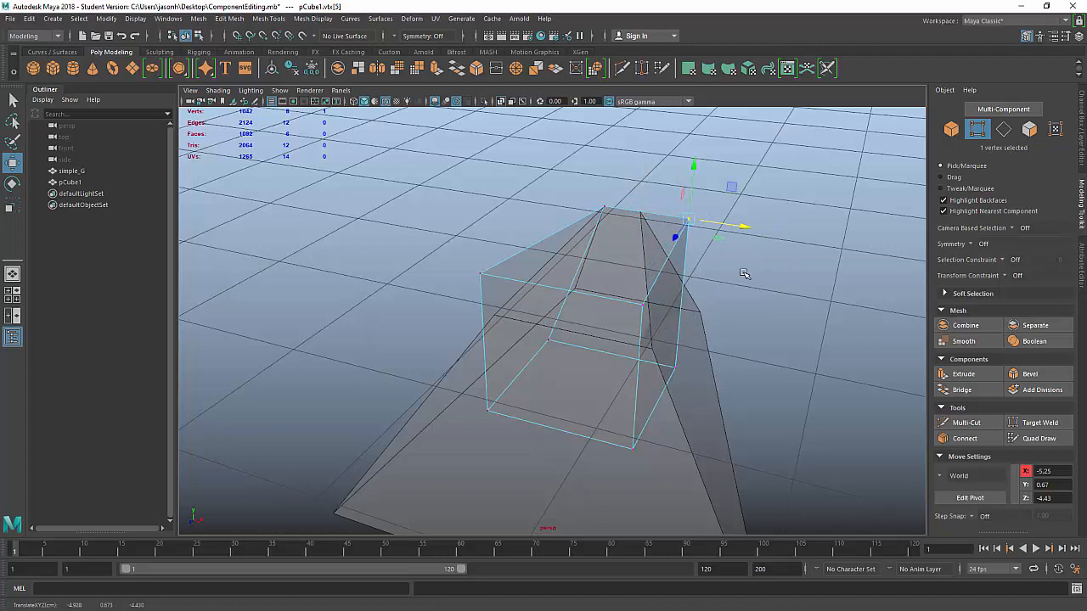
pyautogui.hotkey('ctrl', 'z')
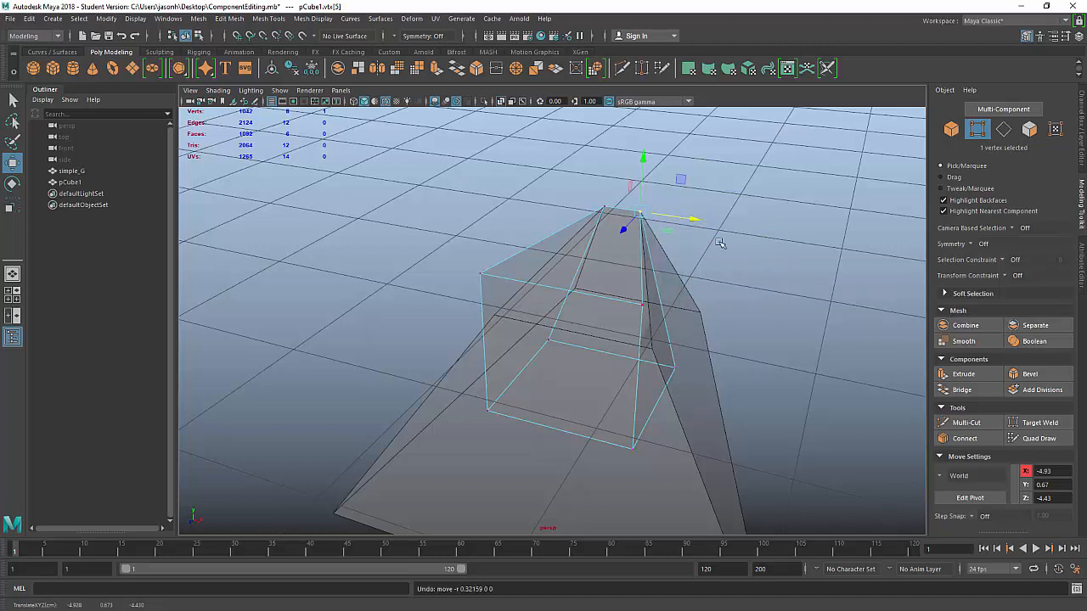
pyautogui.keyDown('alt'); pyautogui.moveTo(825, 355); pyautogui.dragTo(740, 345); pyautogui.keyUp('alt')
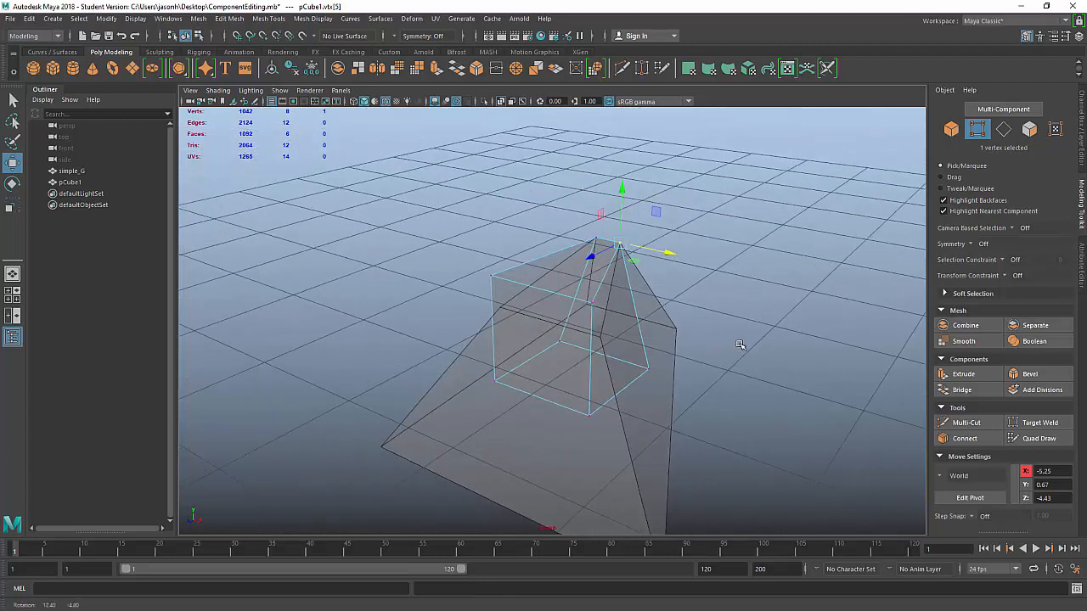
# Step: With Snap to Points on, snap two box corner vertices onto the pyramid's matching top corners
pyautogui.click(263, 37)
pyautogui.moveTo(682, 404); pyautogui.dragTo(685, 405)
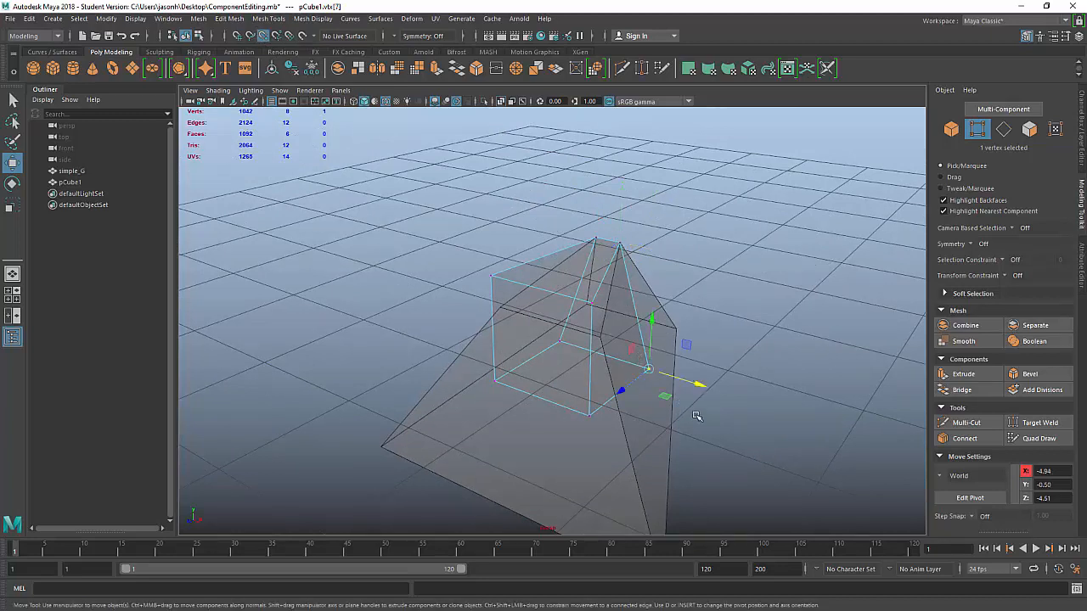
pyautogui.click(649, 370)
pyautogui.middleClick(679, 329)
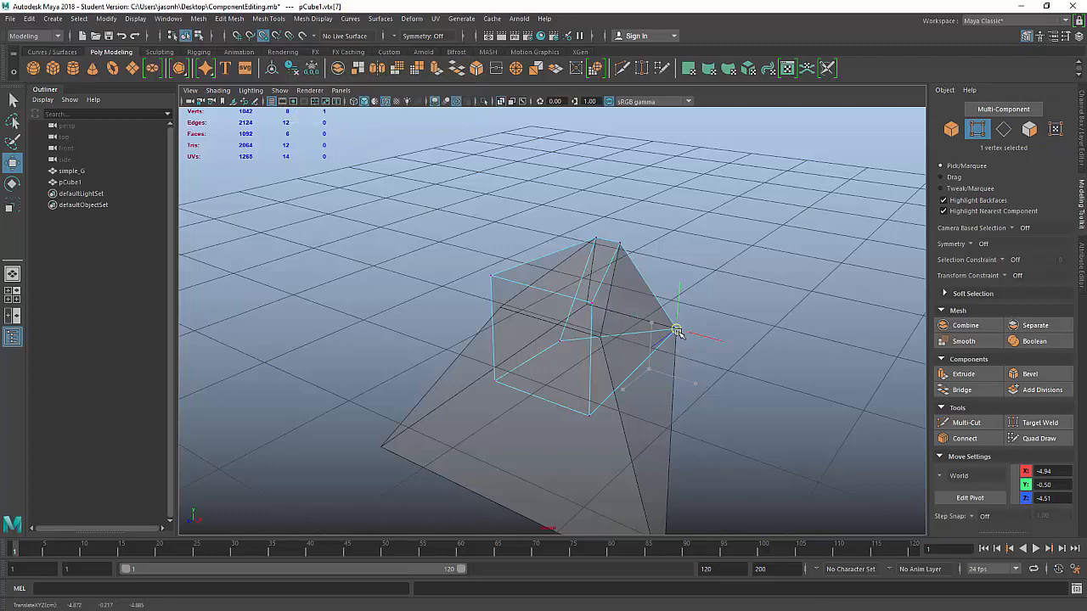
pyautogui.click(558, 339)
pyautogui.keyDown('alt'); pyautogui.moveTo(732, 329); pyautogui.dragTo(543, 340, button='right'); pyautogui.keyUp('alt')
pyautogui.keyDown('alt'); pyautogui.moveTo(442, 365); pyautogui.dragTo(561, 344); pyautogui.keyUp('alt')
pyautogui.keyDown('alt'); pyautogui.moveTo(522, 348); pyautogui.dragTo(571, 351, button='right'); pyautogui.keyUp('alt')
pyautogui.middleClick(469, 299)
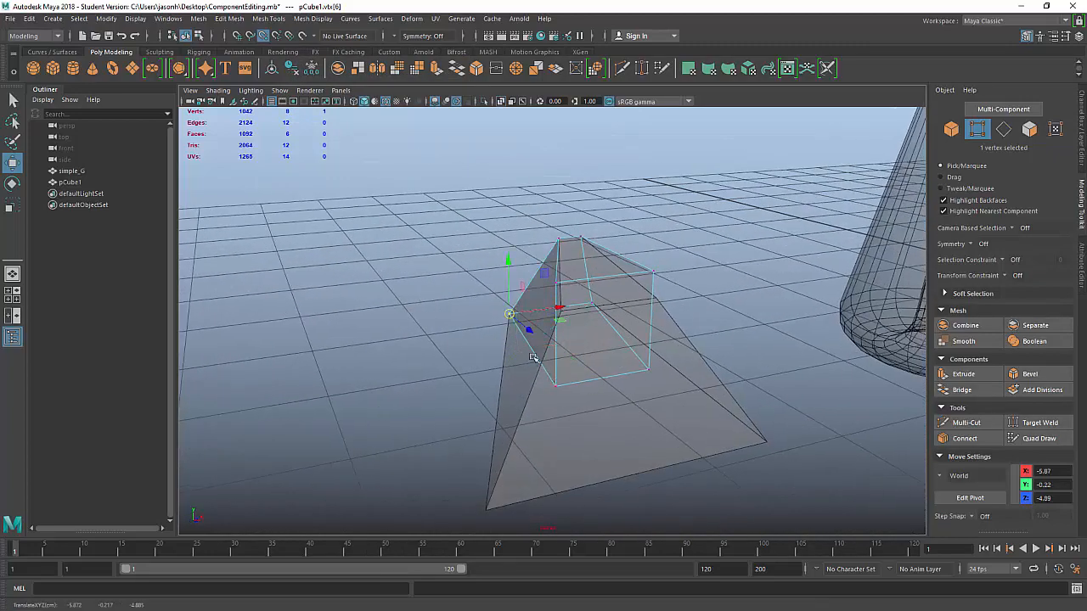
# Step: Snap the remaining box corners onto the pyramid's lower and upper corners, then return to Object Mode
pyautogui.click(555, 386)
pyautogui.middleClick(487, 510)
pyautogui.click(648, 367)
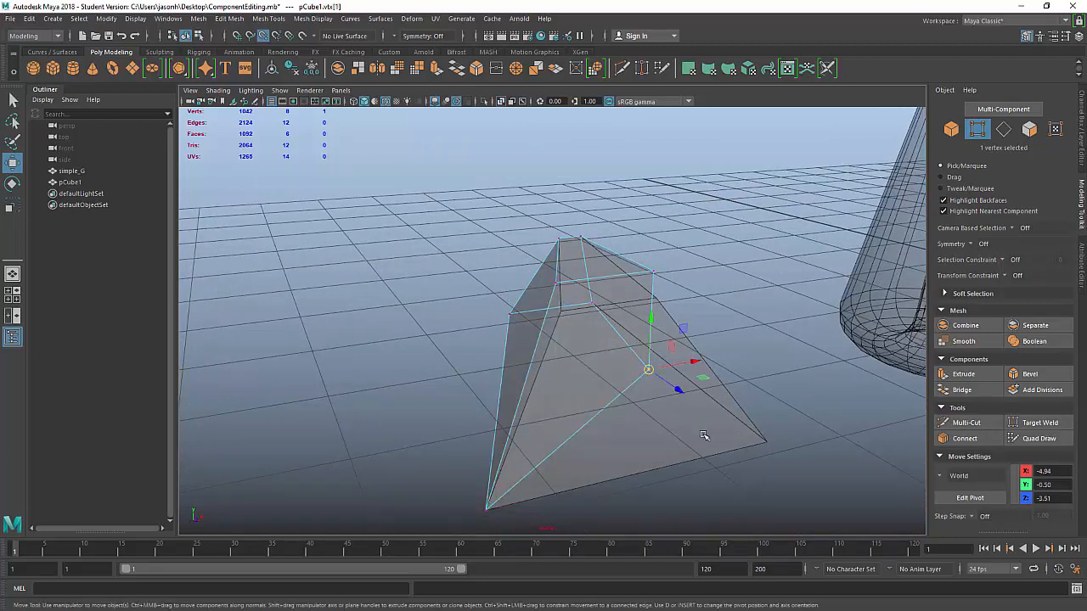
pyautogui.middleClick(767, 441)
pyautogui.keyDown('alt'); pyautogui.moveTo(797, 397); pyautogui.dragTo(782, 384, button='right'); pyautogui.keyUp('alt')
pyautogui.moveTo(781, 383)
pyautogui.keyDown('alt'); pyautogui.mouseDown()
pyautogui.moveTo(762, 376)
pyautogui.moveTo(779, 384)
pyautogui.mouseUp(); pyautogui.keyUp('alt')
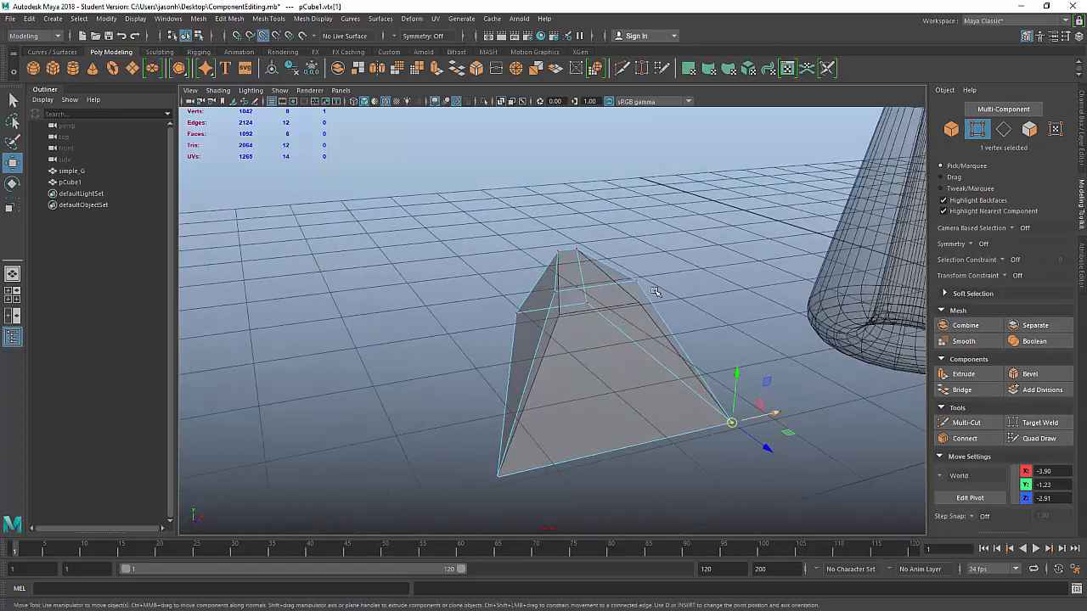
pyautogui.moveTo(619, 263); pyautogui.dragTo(688, 308)
pyautogui.middleClick(637, 255)
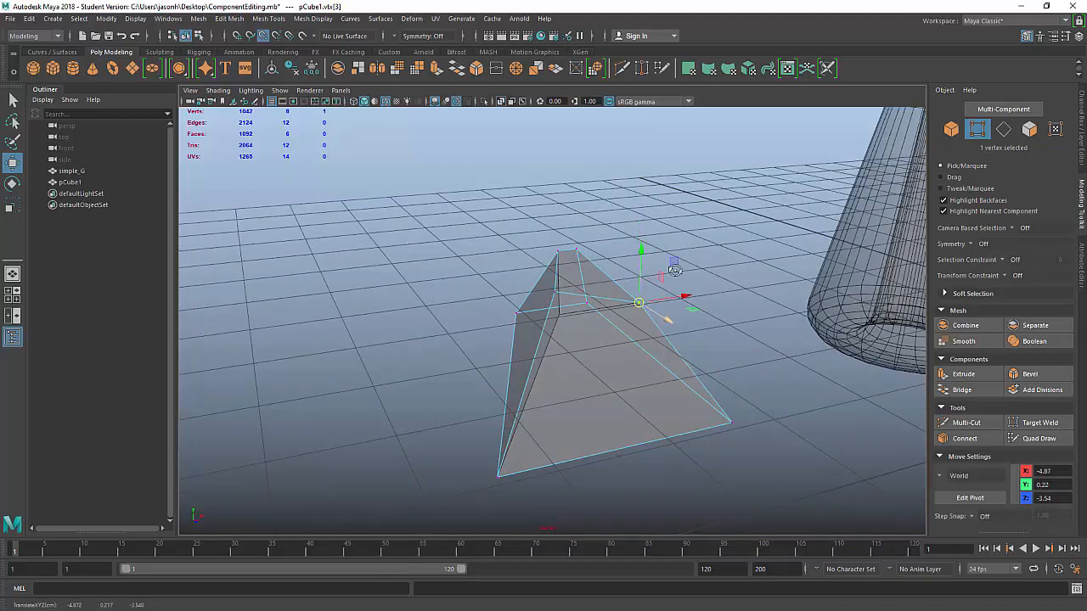
pyautogui.keyDown('alt'); pyautogui.moveTo(637, 255); pyautogui.dragTo(556, 260); pyautogui.keyUp('alt')
pyautogui.moveTo(464, 247); pyautogui.dragTo(521, 296)
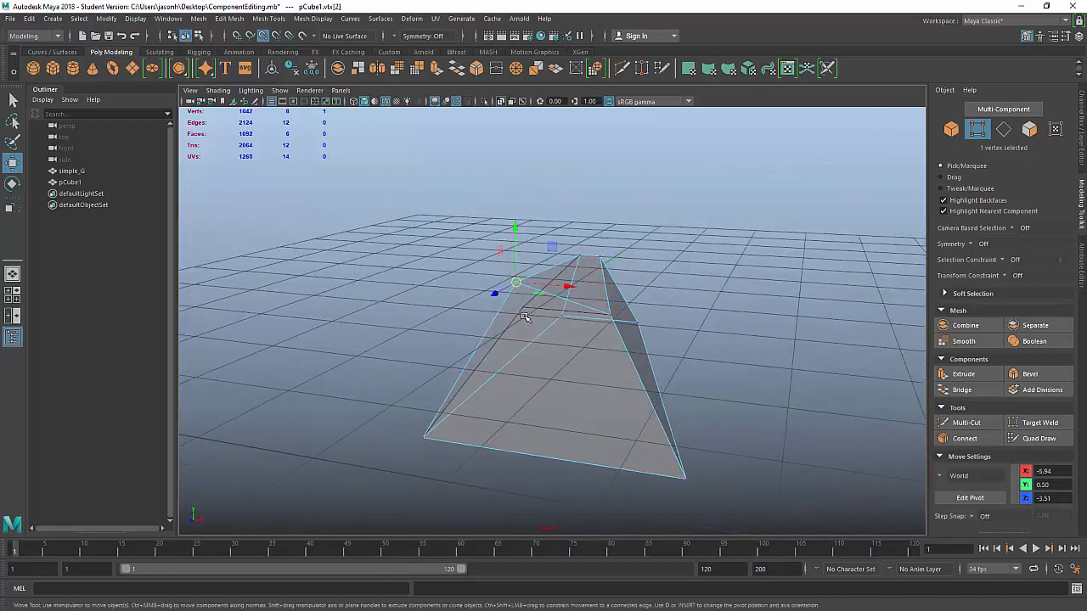
pyautogui.middleClick(524, 311)
pyautogui.keyDown('alt'); pyautogui.moveTo(704, 354); pyautogui.dragTo(647, 282); pyautogui.keyUp('alt')
pyautogui.moveTo(518, 203); pyautogui.dragTo(522, 170, button='right')
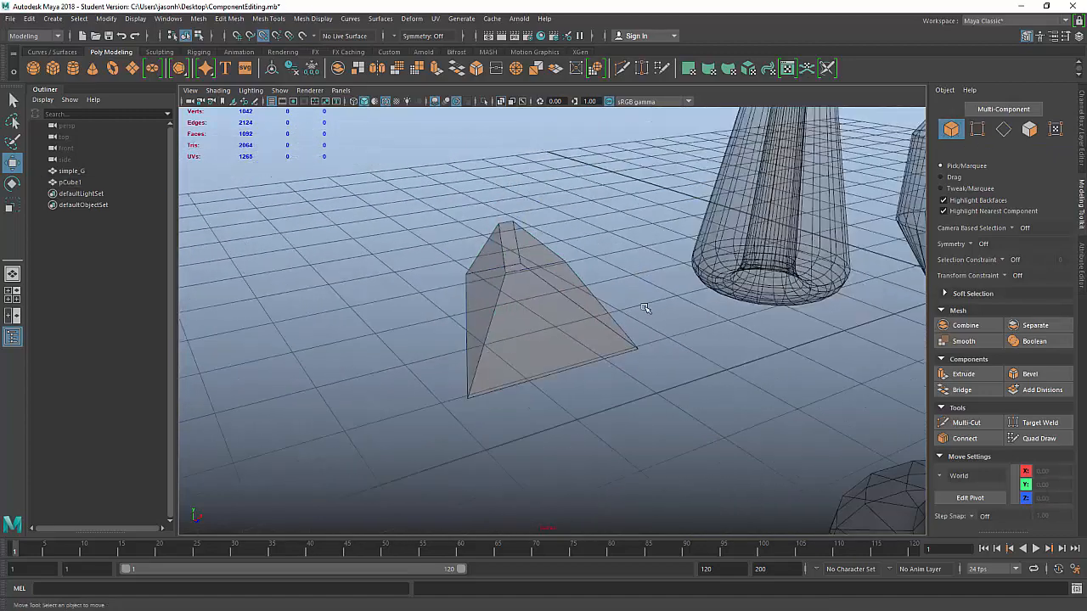
pyautogui.keyDown('alt'); pyautogui.moveTo(645, 308); pyautogui.dragTo(647, 298); pyautogui.keyUp('alt')
# Step: Centre pCube1's pivot with Modify > Center Pivot and delete its construction history
pyautogui.click(548, 289)
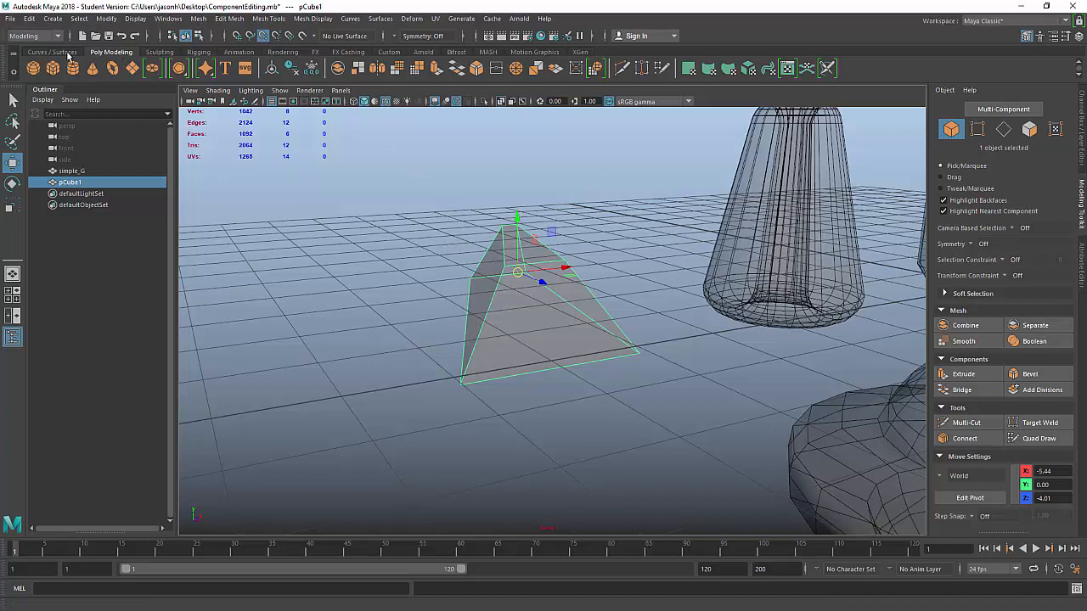
pyautogui.click(272, 70)
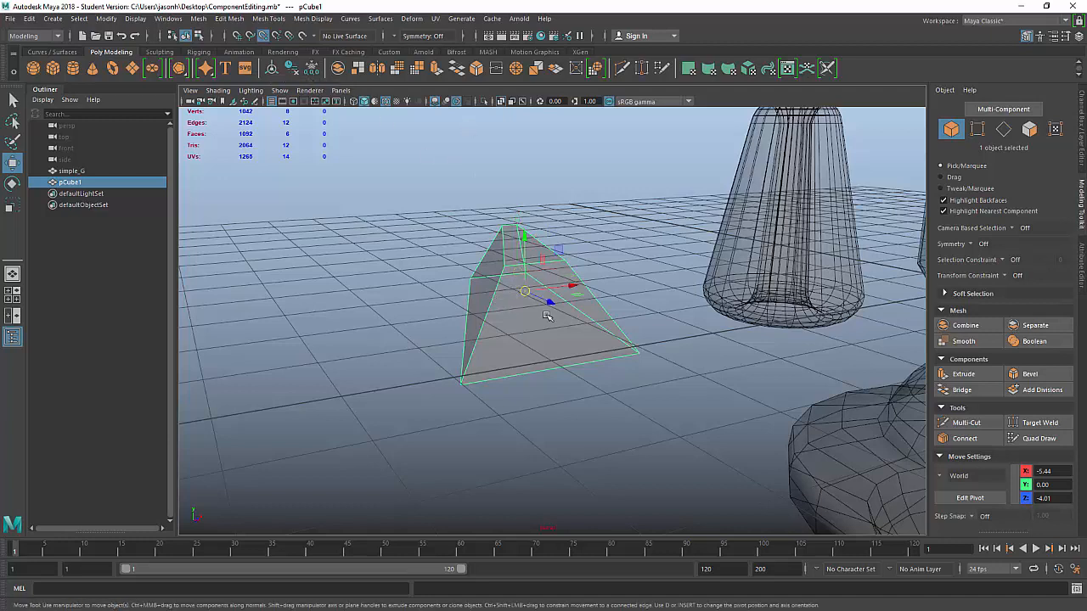
pyautogui.hotkey('ctrl', 'z')
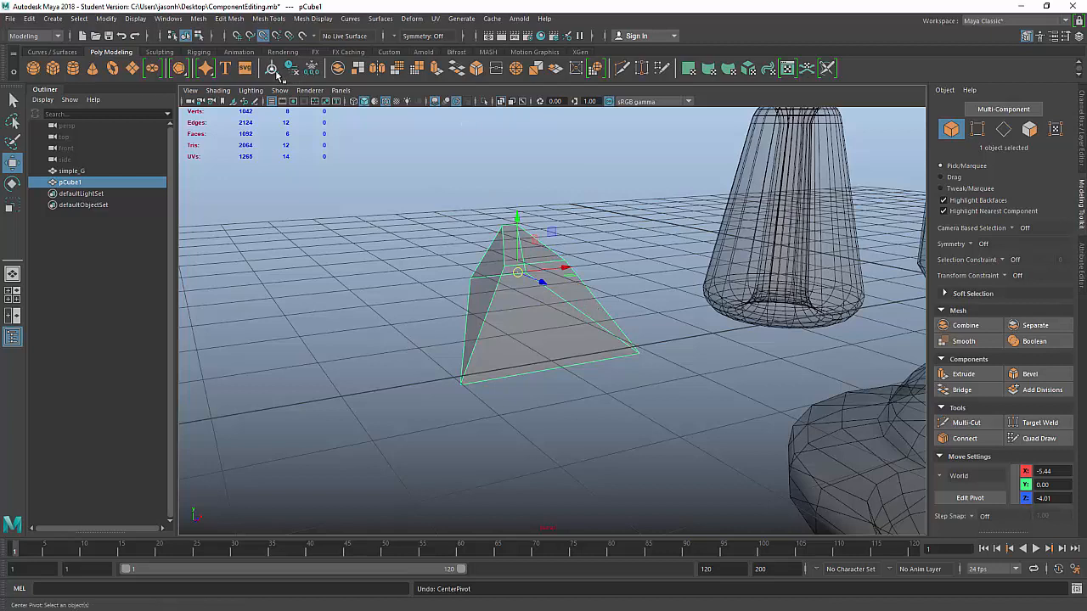
pyautogui.click(106, 20)
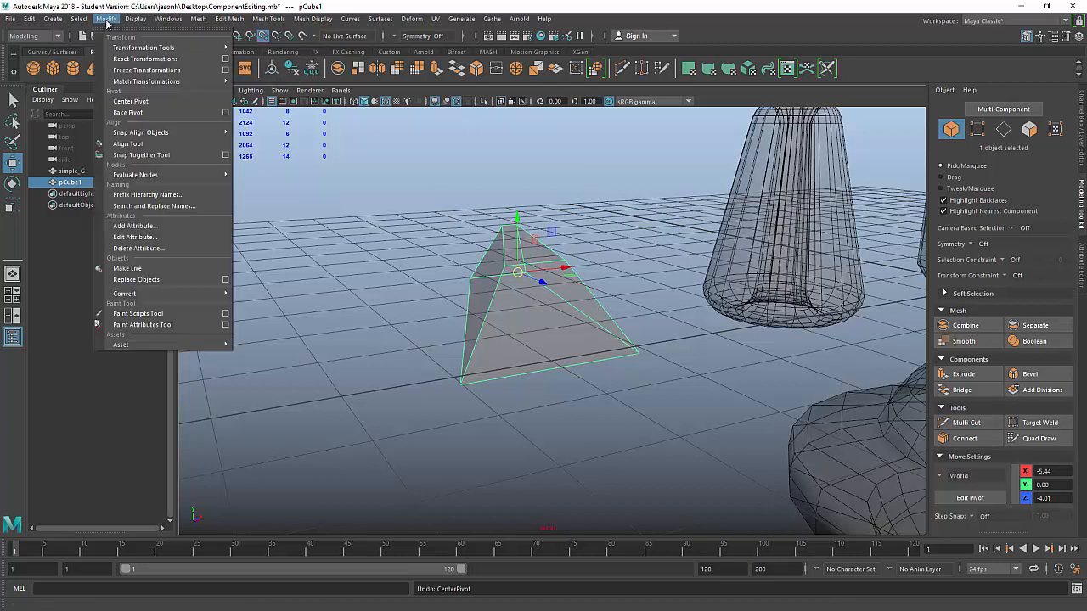
pyautogui.click(134, 102)
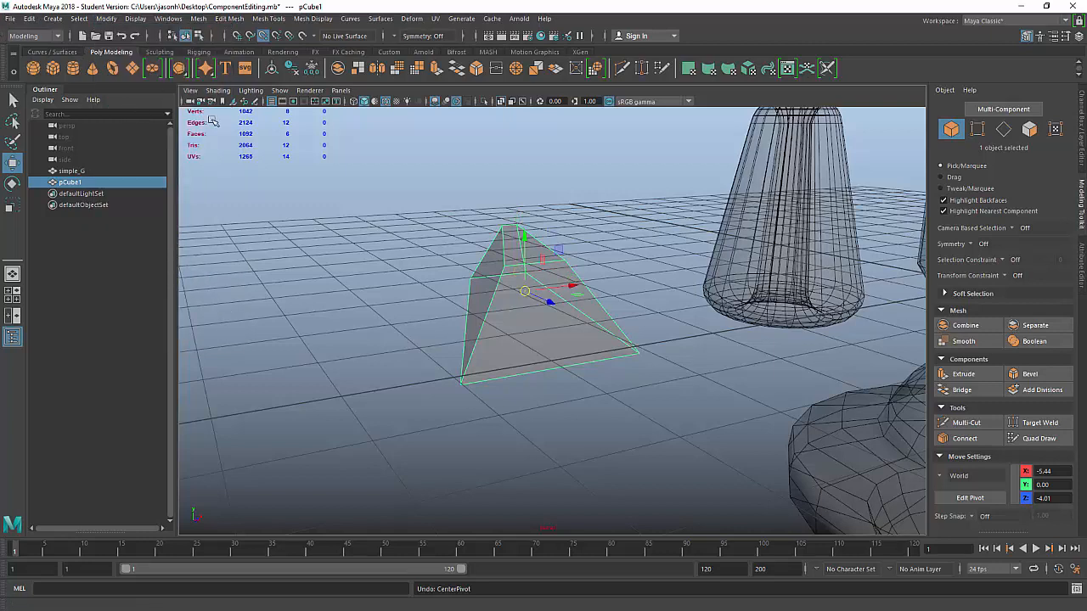
pyautogui.click(293, 72)
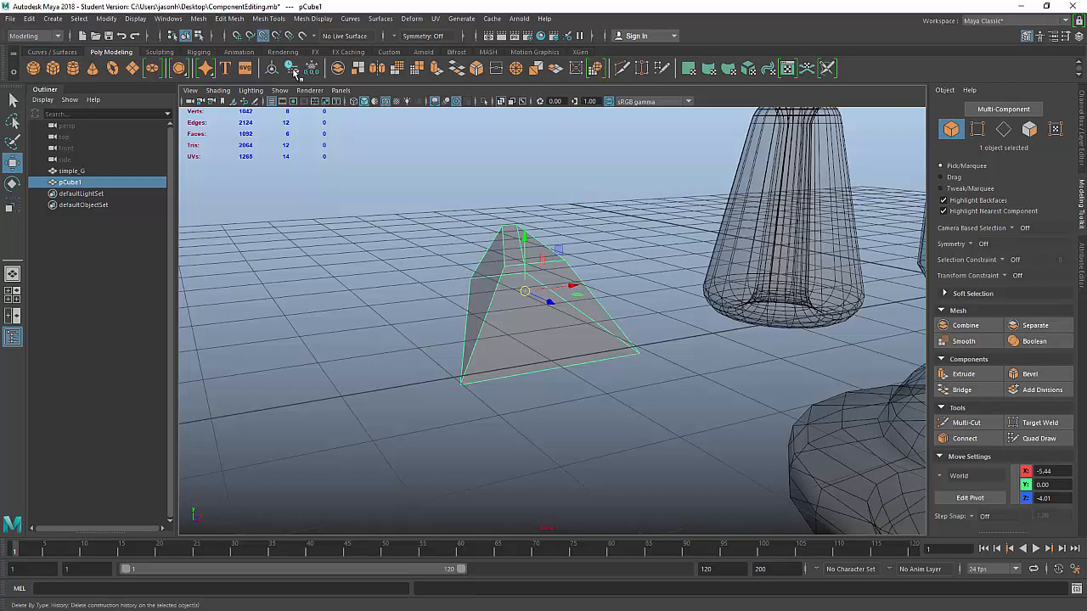
# Step: Delete pCube1's history via Edit > Delete by Type > History
pyautogui.click(26, 18)
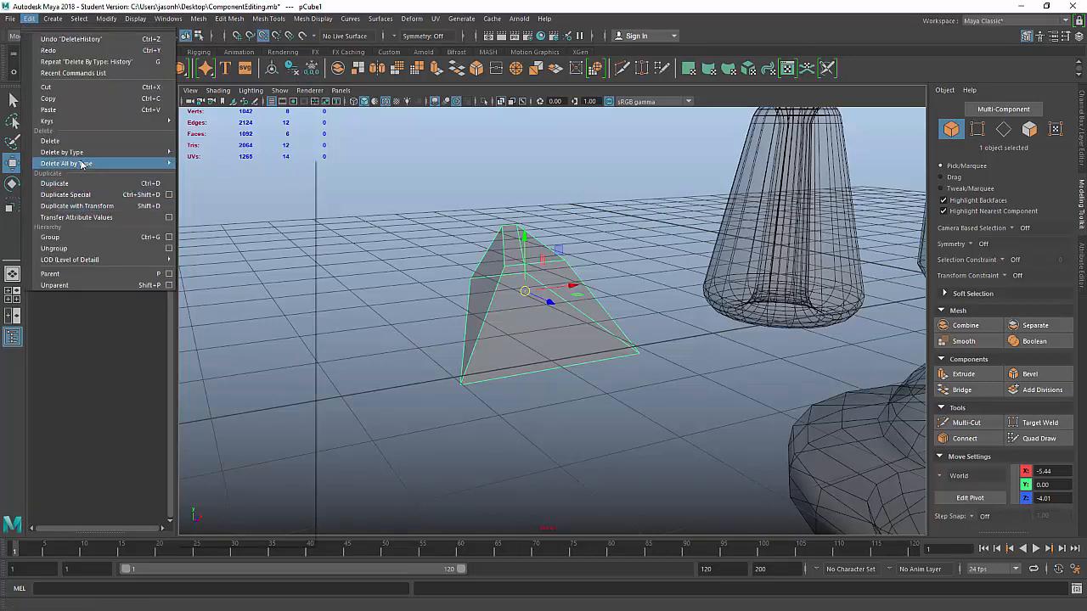
pyautogui.moveTo(76, 153)
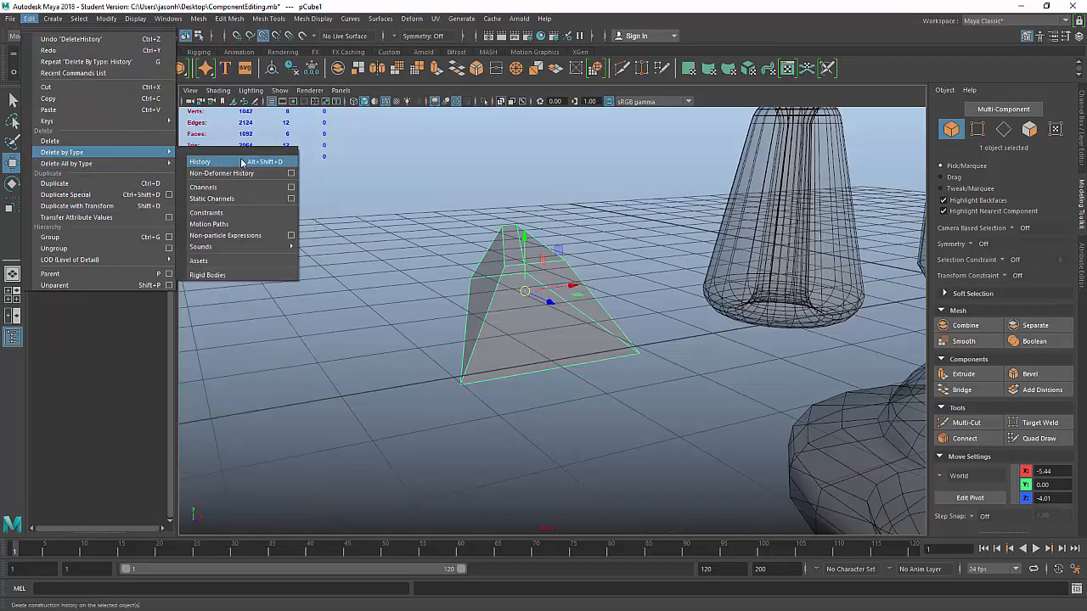
pyautogui.click(278, 163)
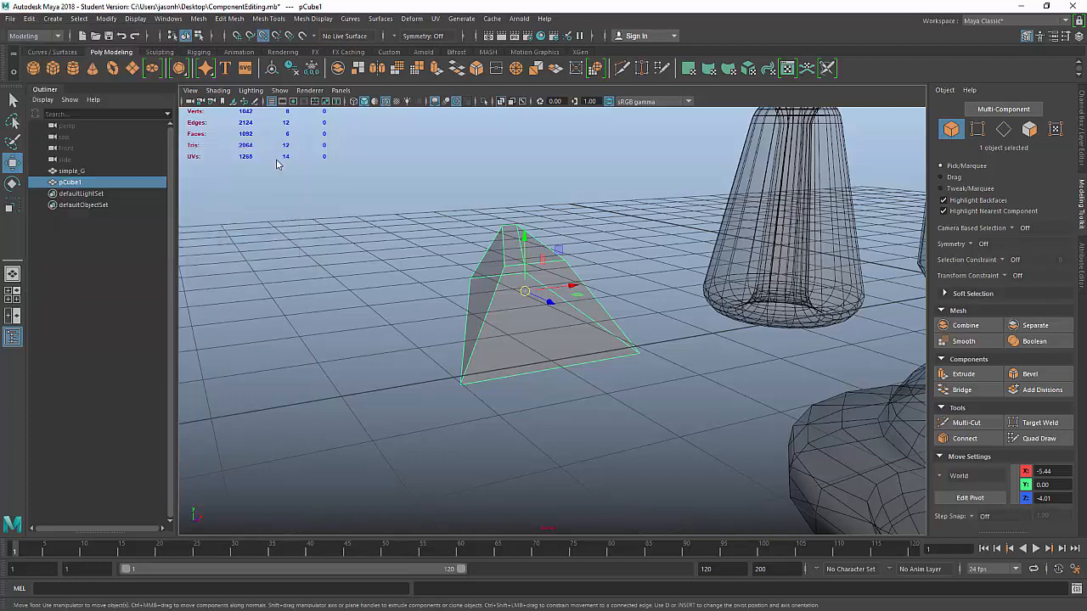
# Step: Check pCube1's Channel Box values: Translate X -5.4375 and Translate Z -4.0087
pyautogui.hotkey('ctrl', 'a')
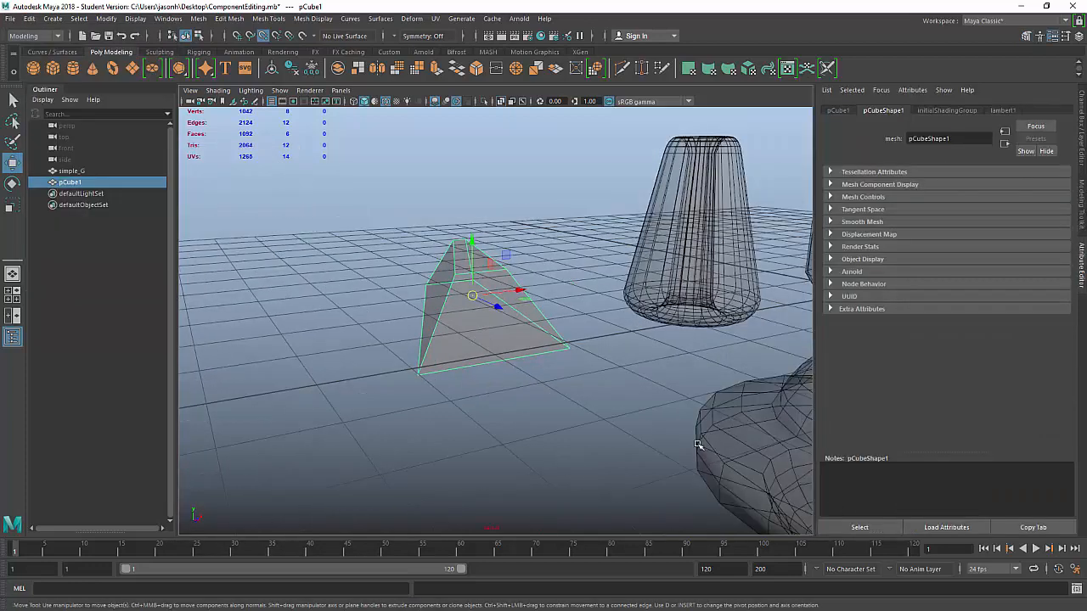
pyautogui.hotkey('ctrl', 'a')
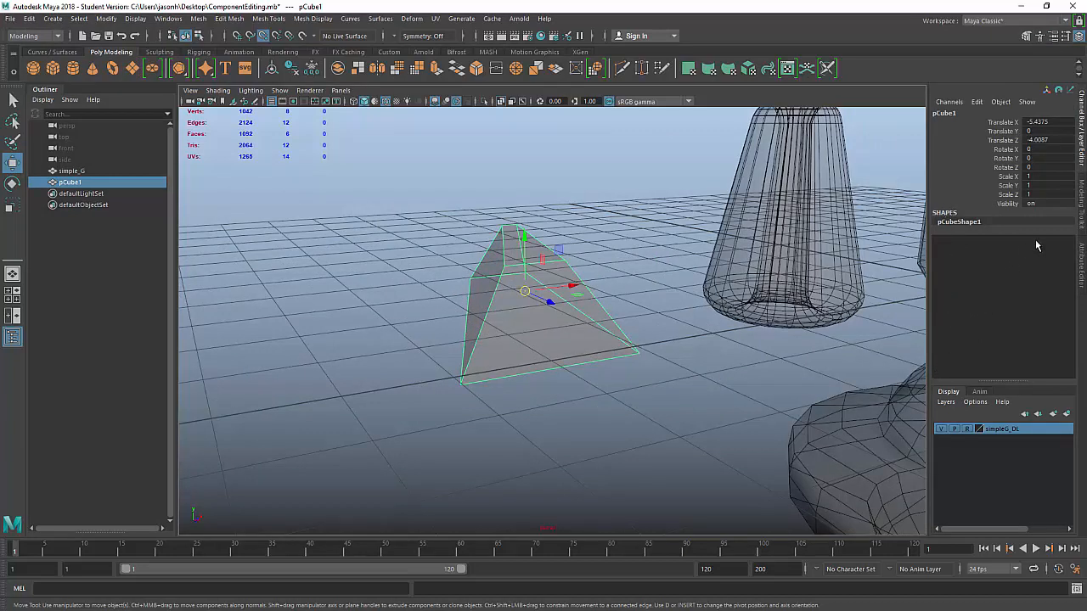
pyautogui.hotkey('ctrl', 'a')
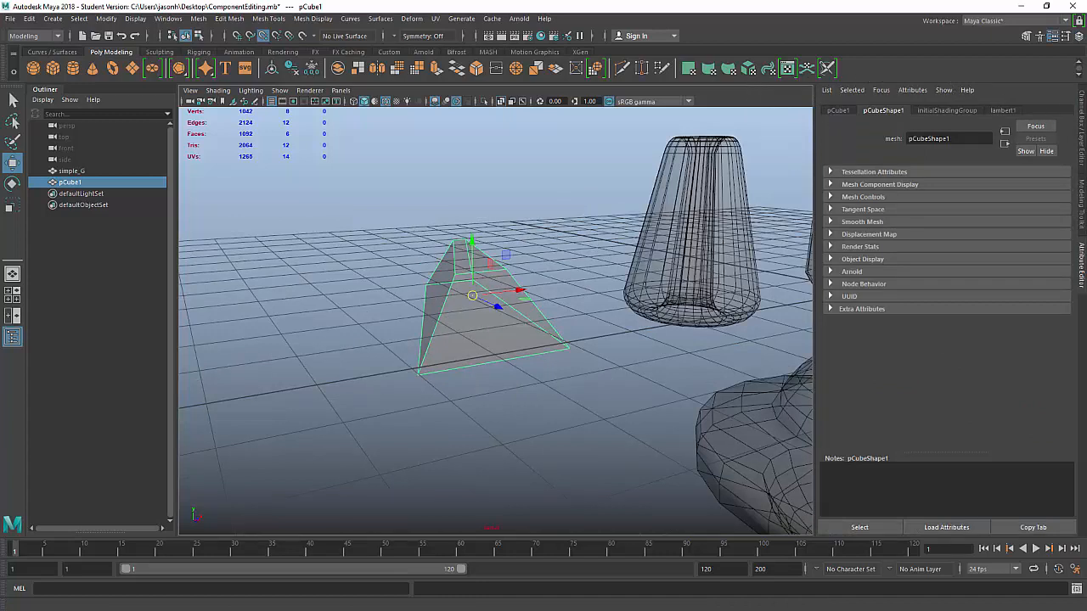
pyautogui.click(1081, 157)
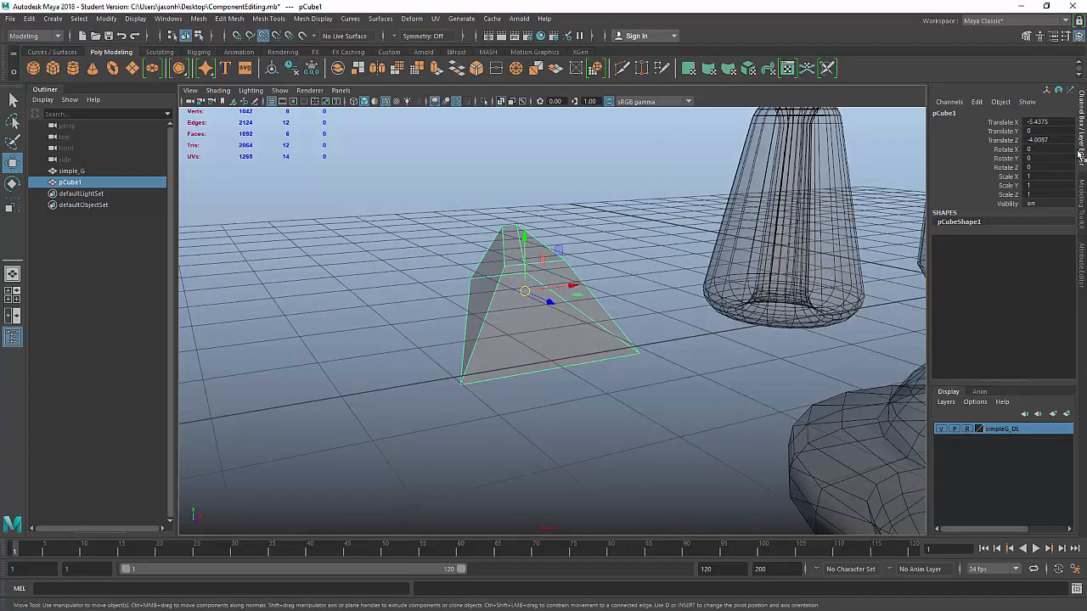
pyautogui.click(1055, 123)
pyautogui.click(1055, 141)
pyautogui.click(632, 200)
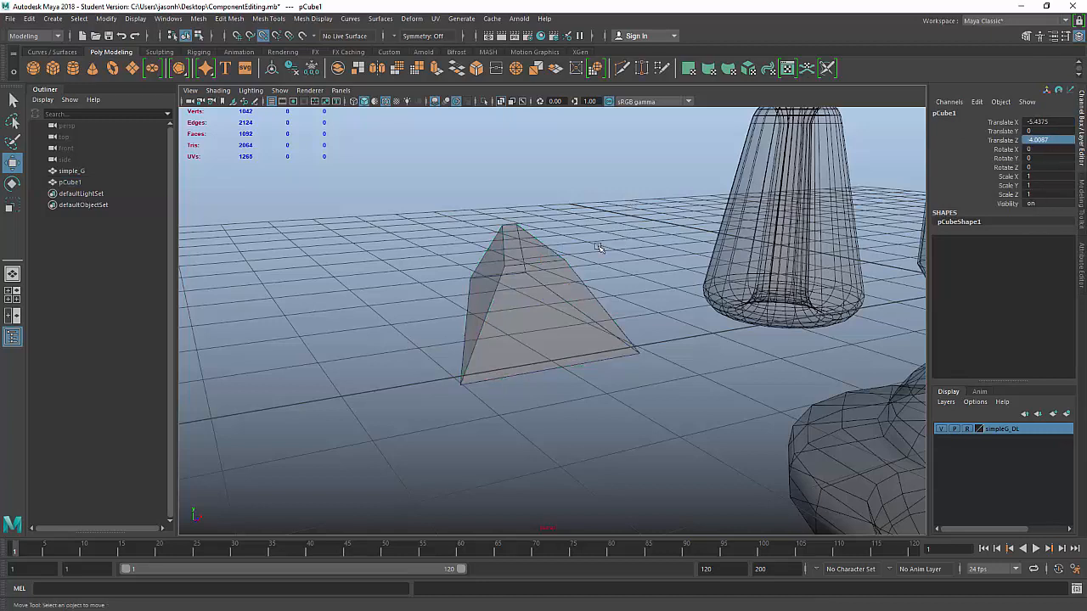
pyautogui.click(595, 315)
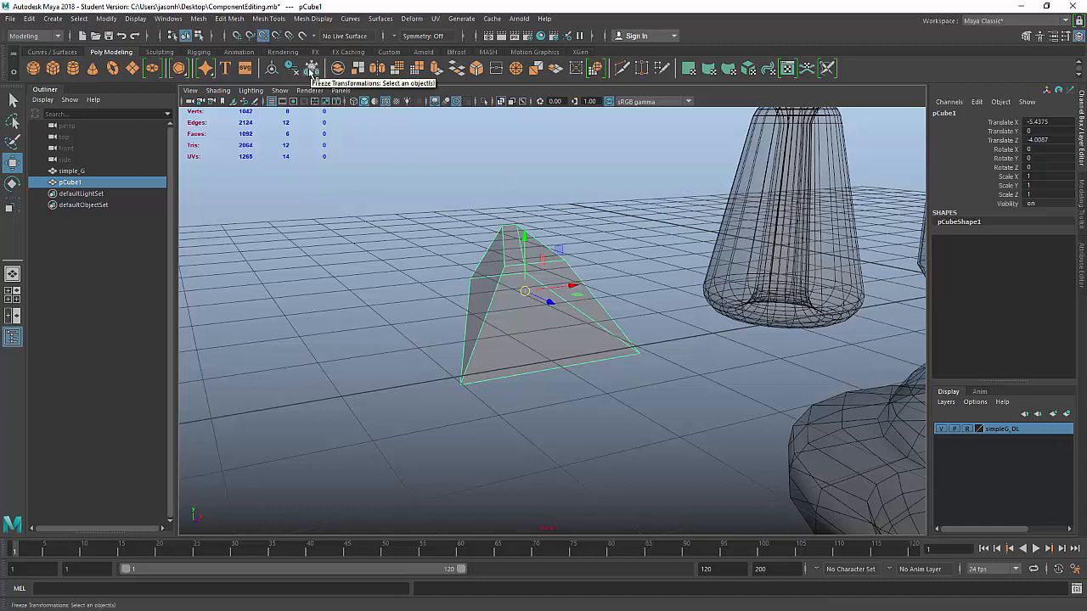
# Step: Freeze pCube1's transformations with reset default settings, zeroing its translate values
pyautogui.click(106, 19)
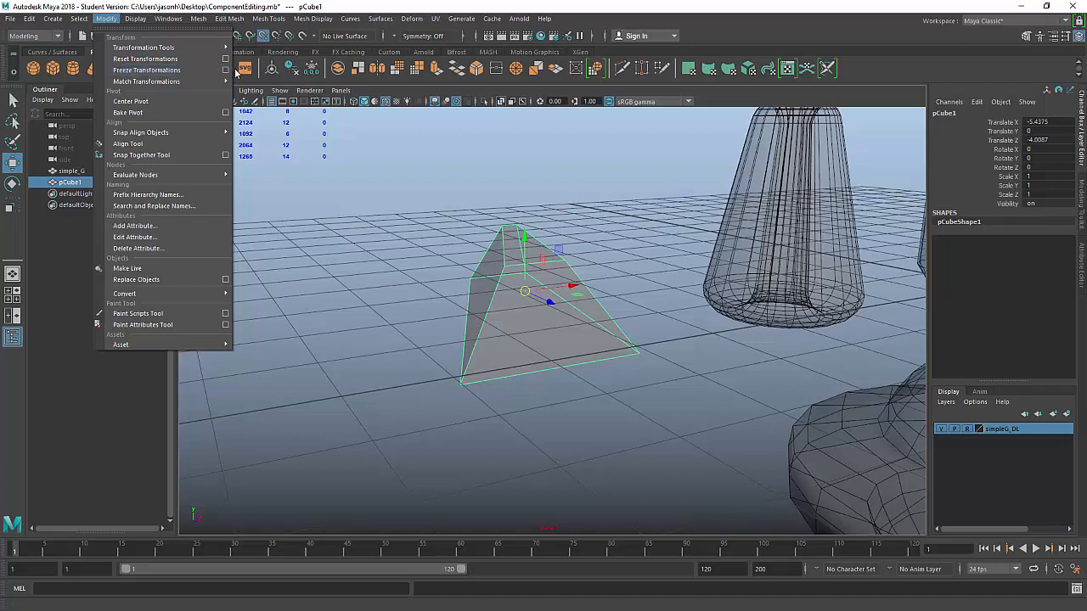
pyautogui.click(226, 71)
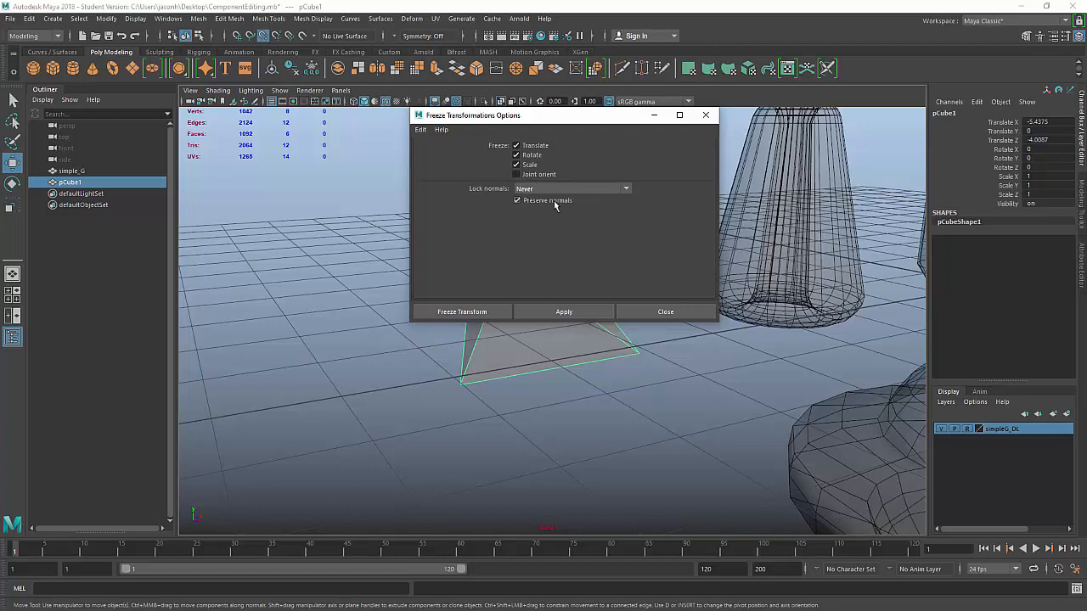
pyautogui.click(421, 130)
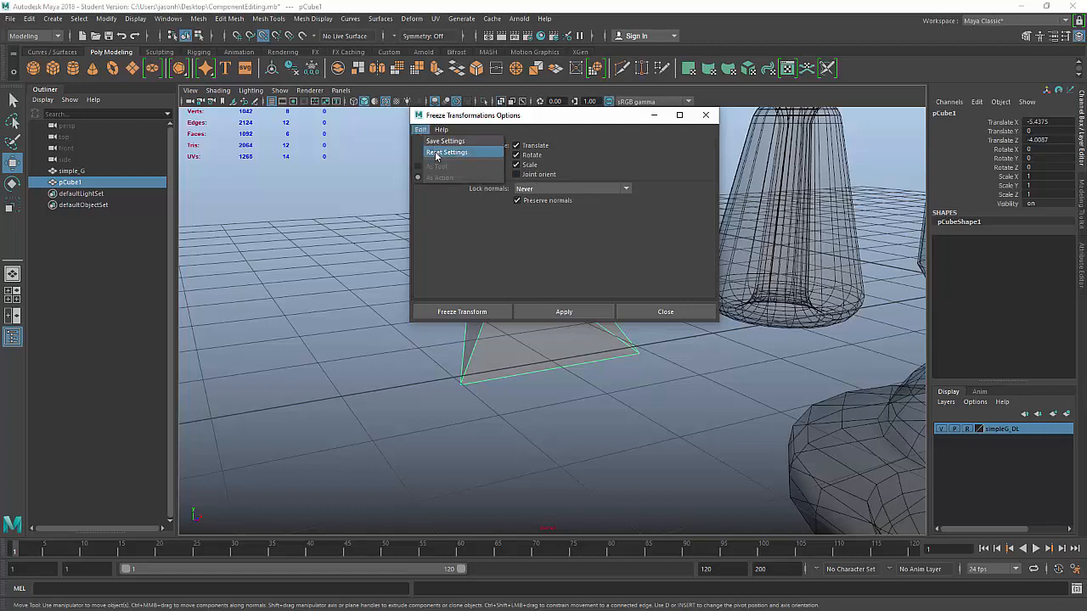
pyautogui.click(447, 152)
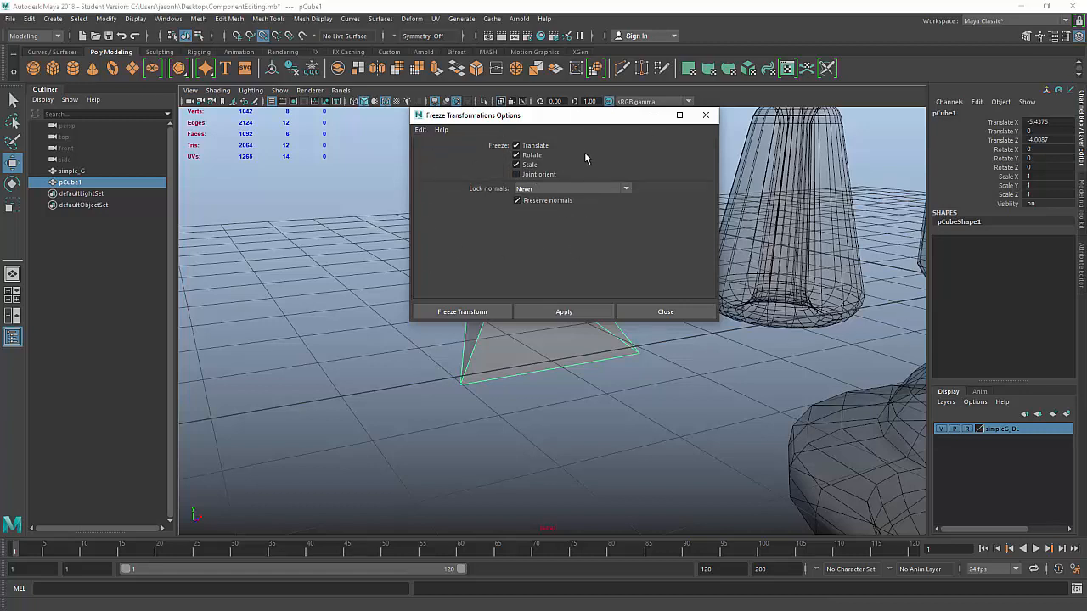
pyautogui.click(496, 312)
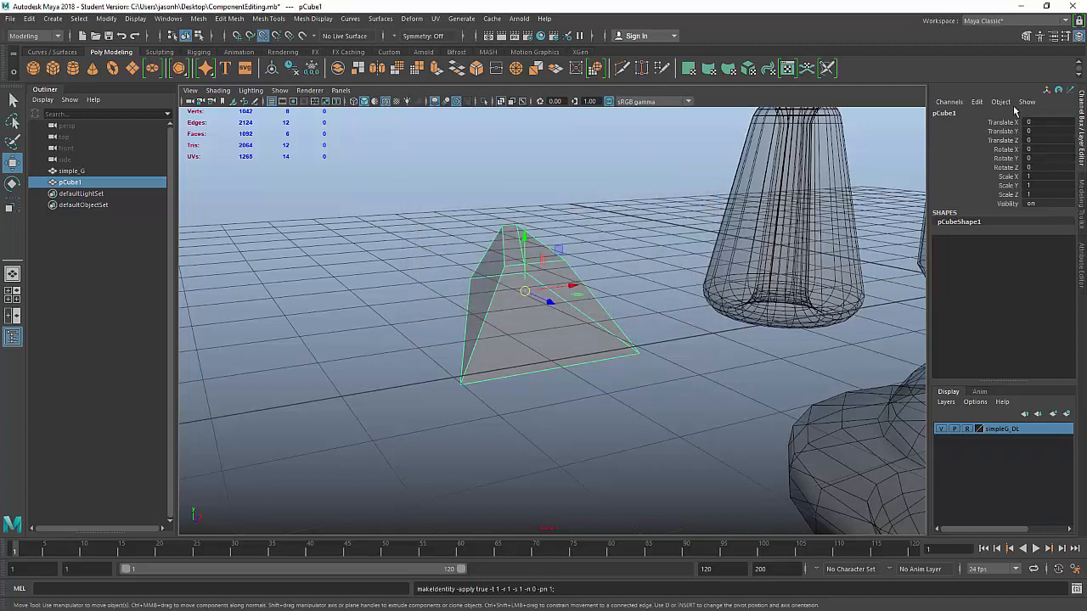
pyautogui.moveTo(1043, 174); pyautogui.dragTo(1044, 194)
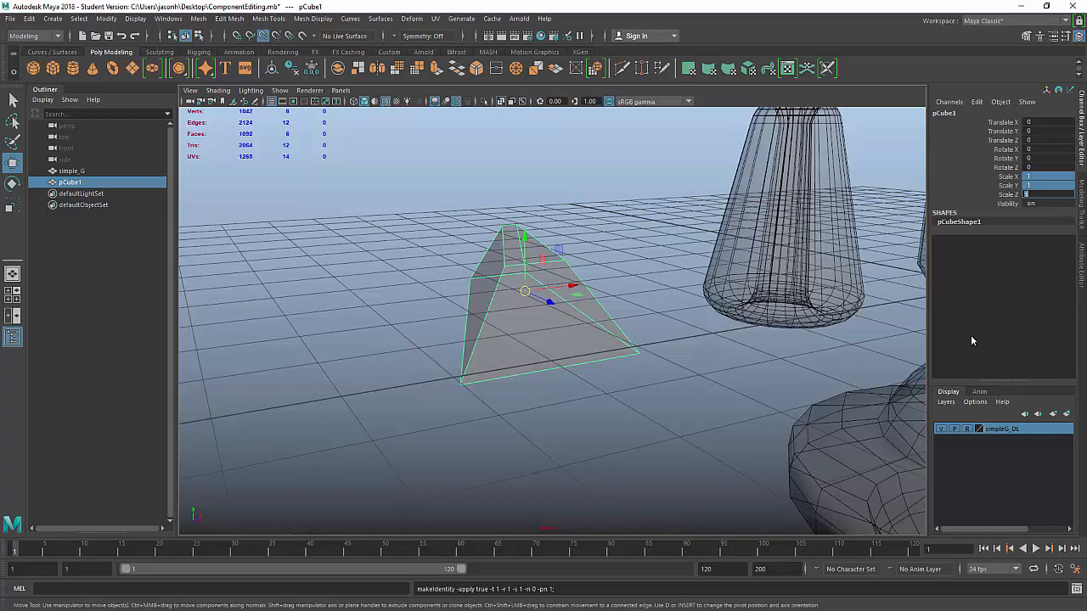
pyautogui.click(734, 391)
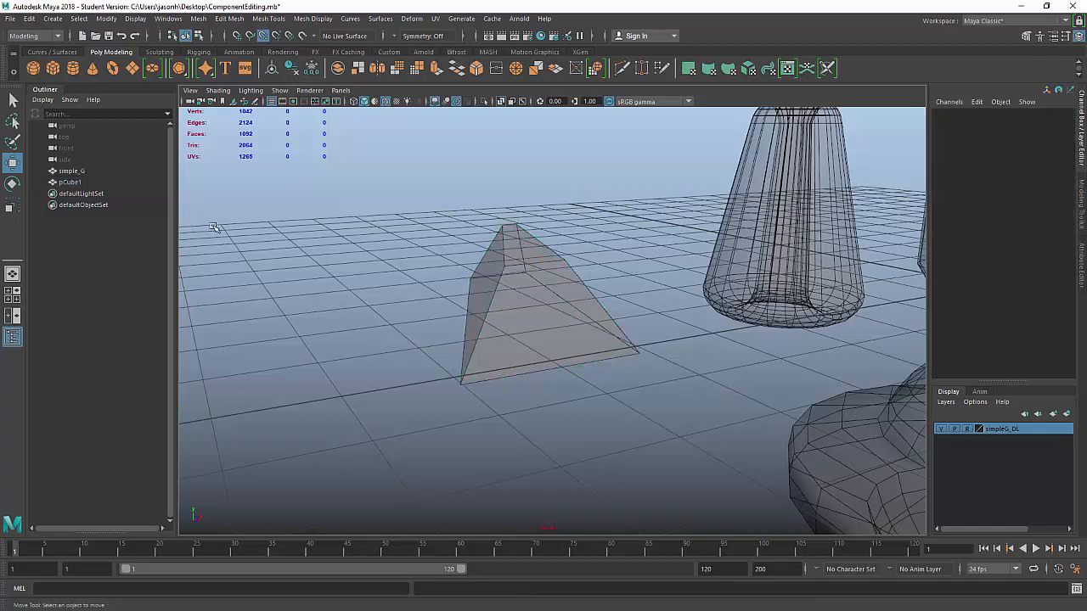
# Step: Rename pCube1 to 'Wedge' in the Outliner
pyautogui.click(72, 182)
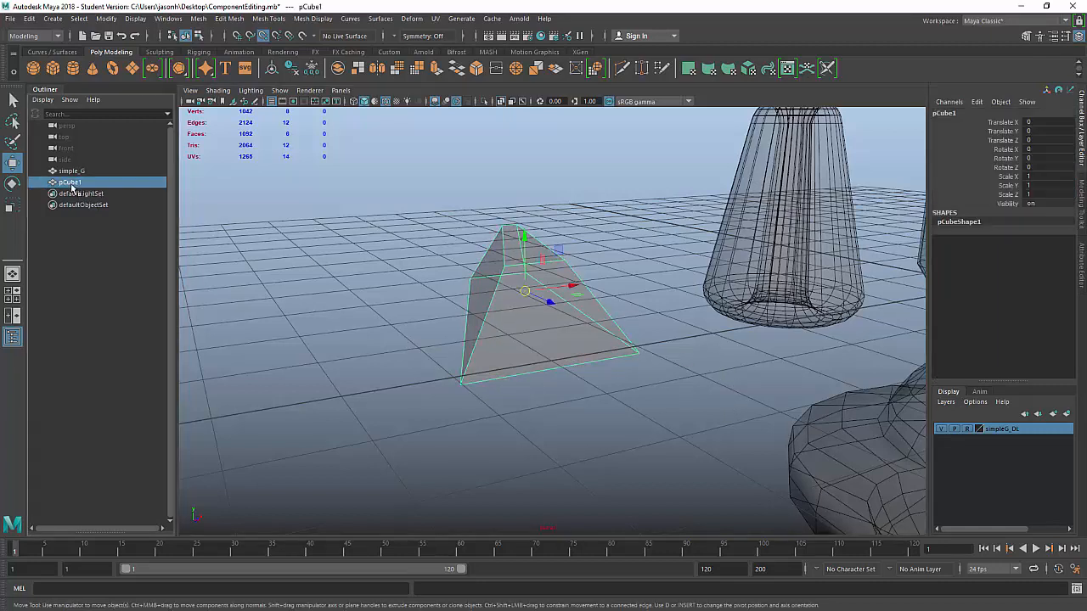
pyautogui.doubleClick(71, 184)
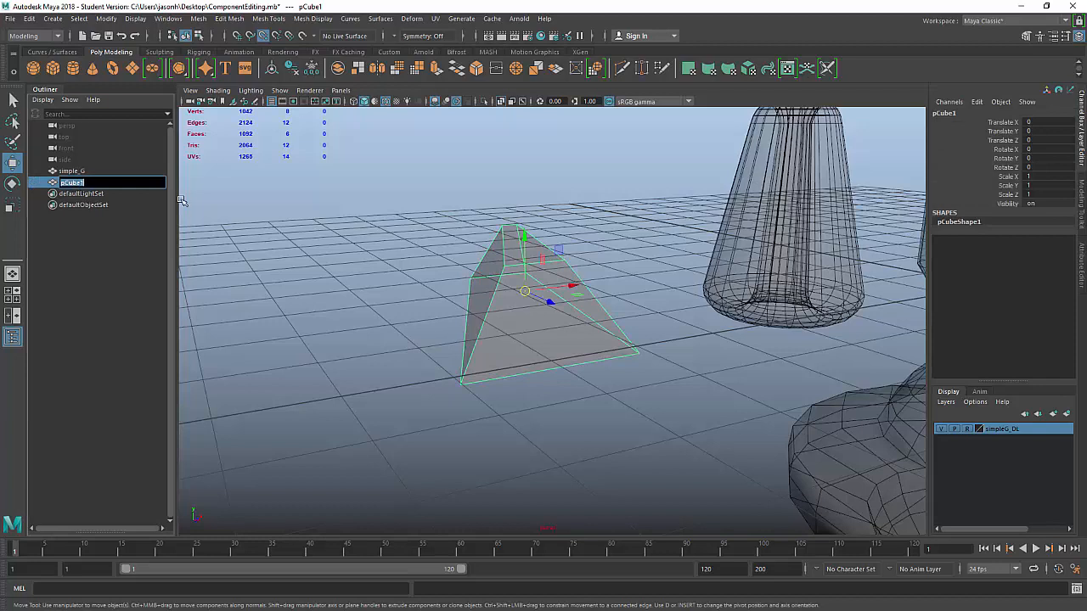
pyautogui.write('Wedghe')
pyautogui.press('Return')
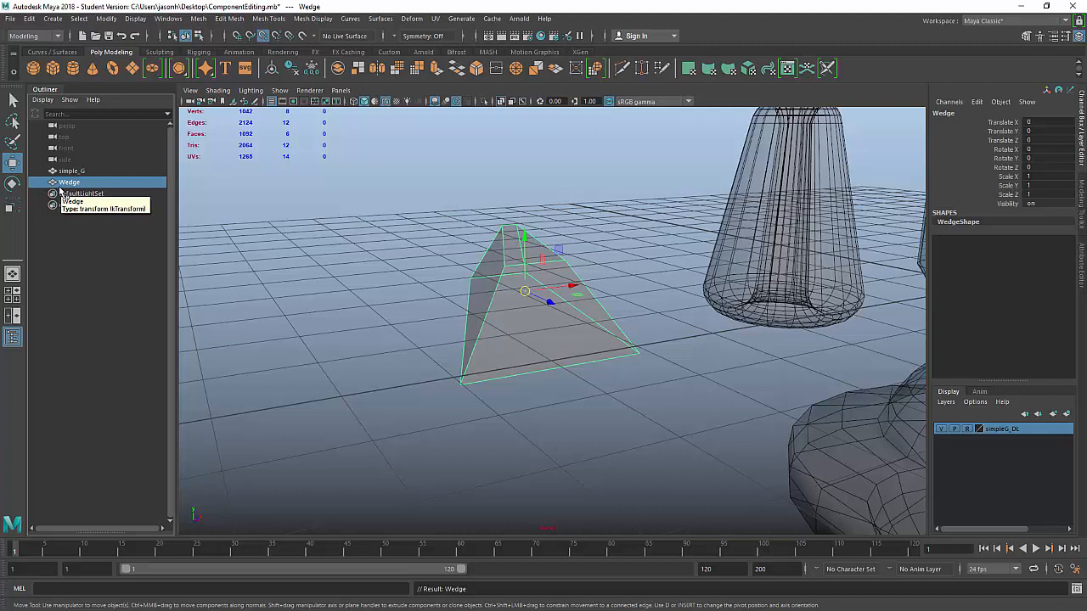
# Step: Group Wedge with Ctrl+G and rename the group 'My_Objects'
pyautogui.hotkey('ctrl', 'g')
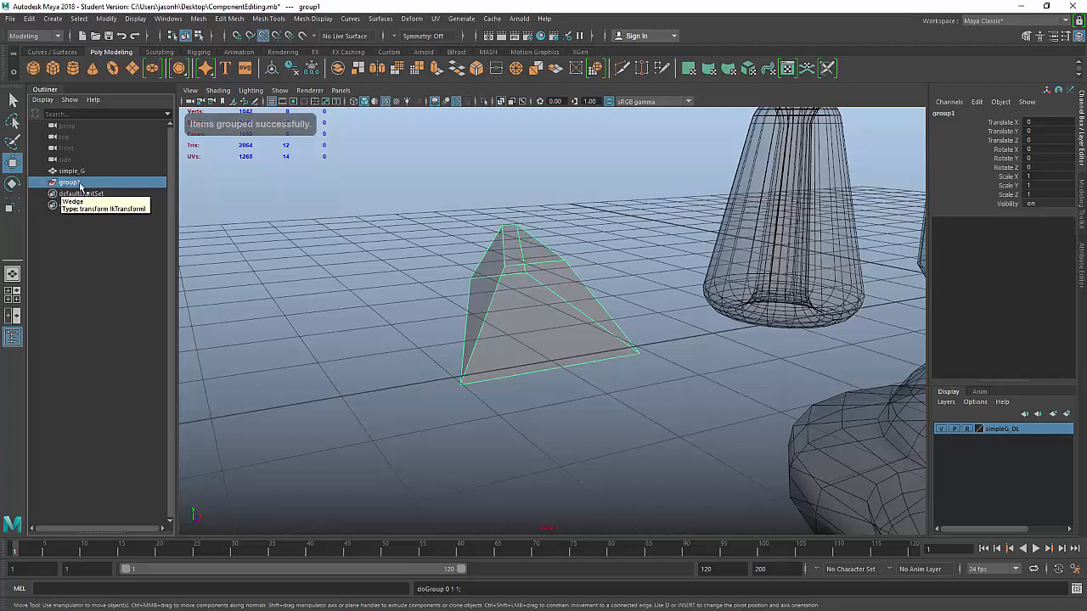
pyautogui.click(41, 182)
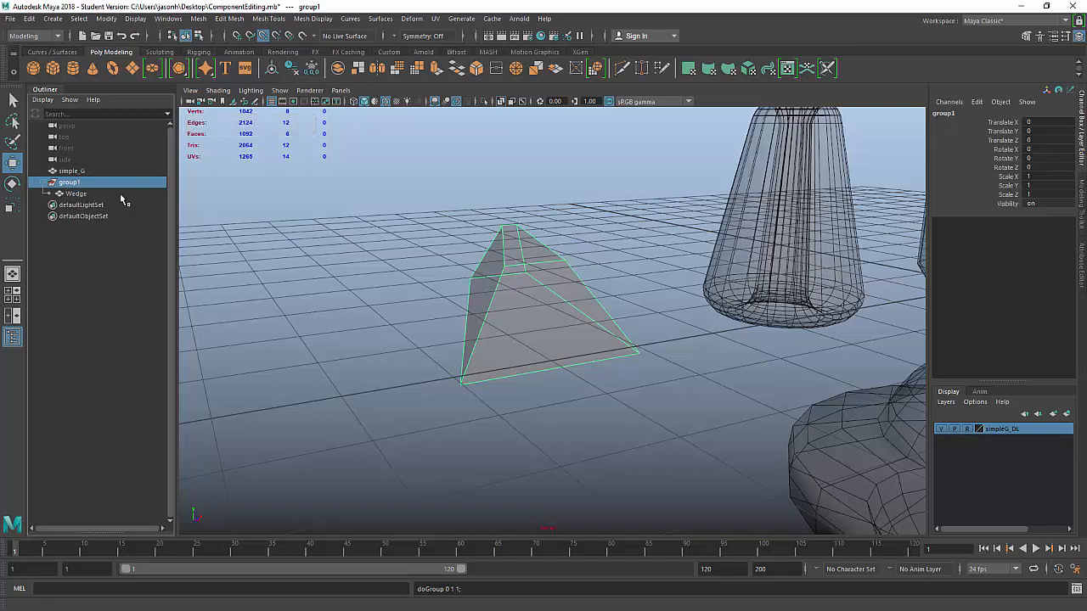
pyautogui.doubleClick(70, 182)
pyautogui.write('My')
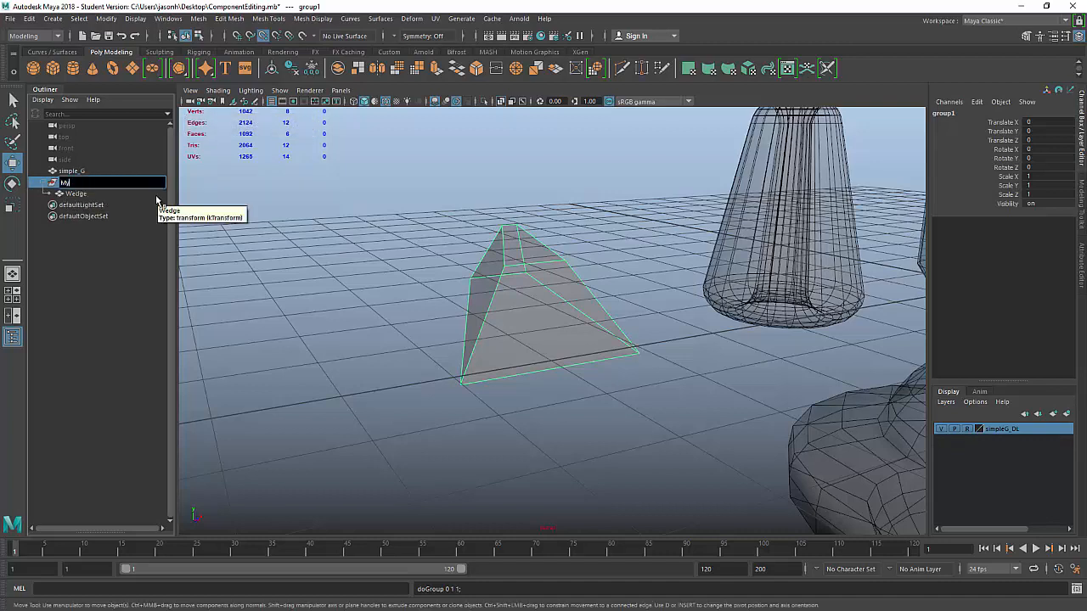
pyautogui.write('_Objects')
pyautogui.press('Return')
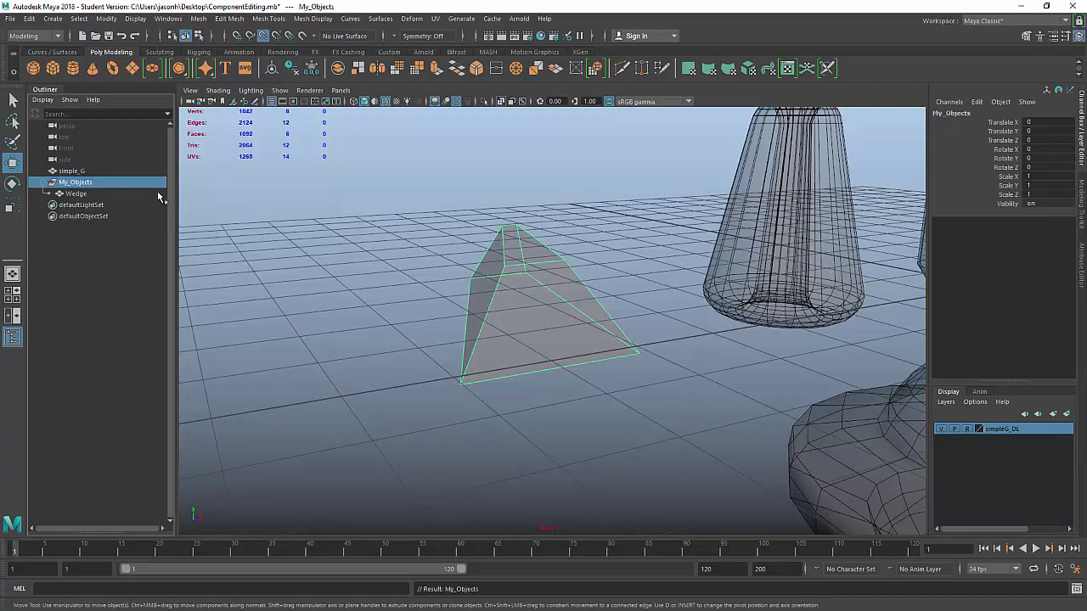
# Step: Orbit out to view all objects and leave the wedge deselected
pyautogui.click(339, 231)
pyautogui.keyDown('alt'); pyautogui.moveTo(739, 311); pyautogui.dragTo(484, 314, button='right'); pyautogui.keyUp('alt')
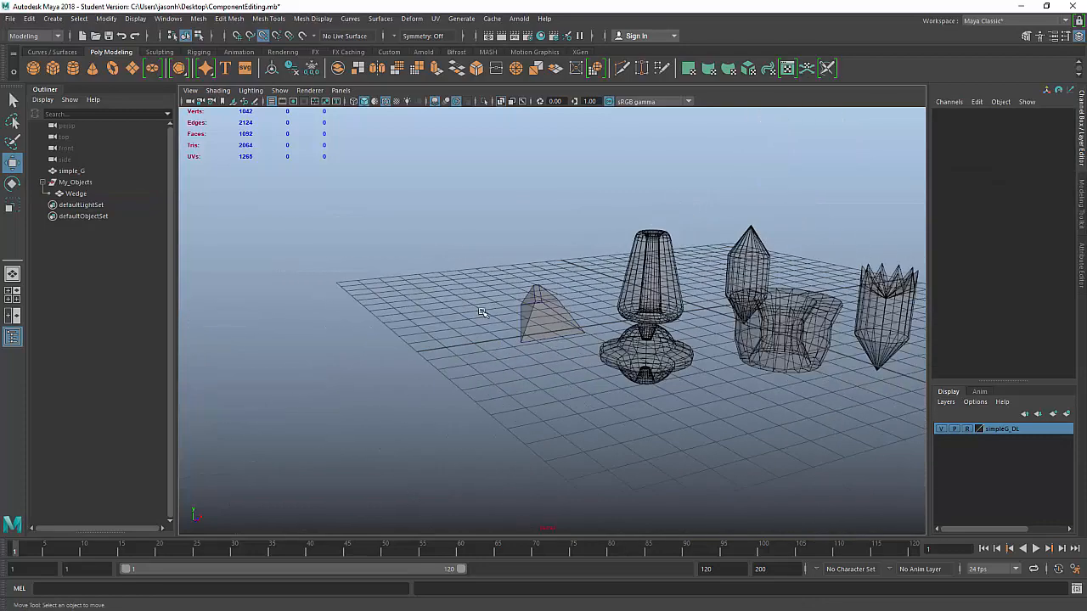
pyautogui.keyDown('alt'); pyautogui.moveTo(723, 340); pyautogui.dragTo(681, 332, button='middle'); pyautogui.keyUp('alt')
pyautogui.keyDown('alt'); pyautogui.moveTo(725, 315); pyautogui.dragTo(719, 360); pyautogui.keyUp('alt')
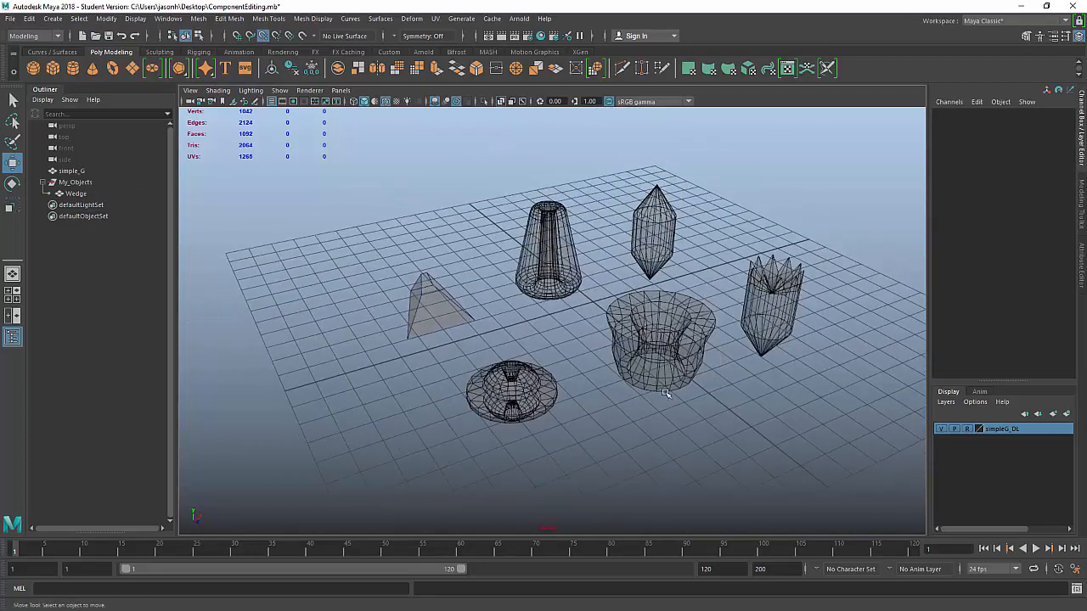
pyautogui.click(440, 306)
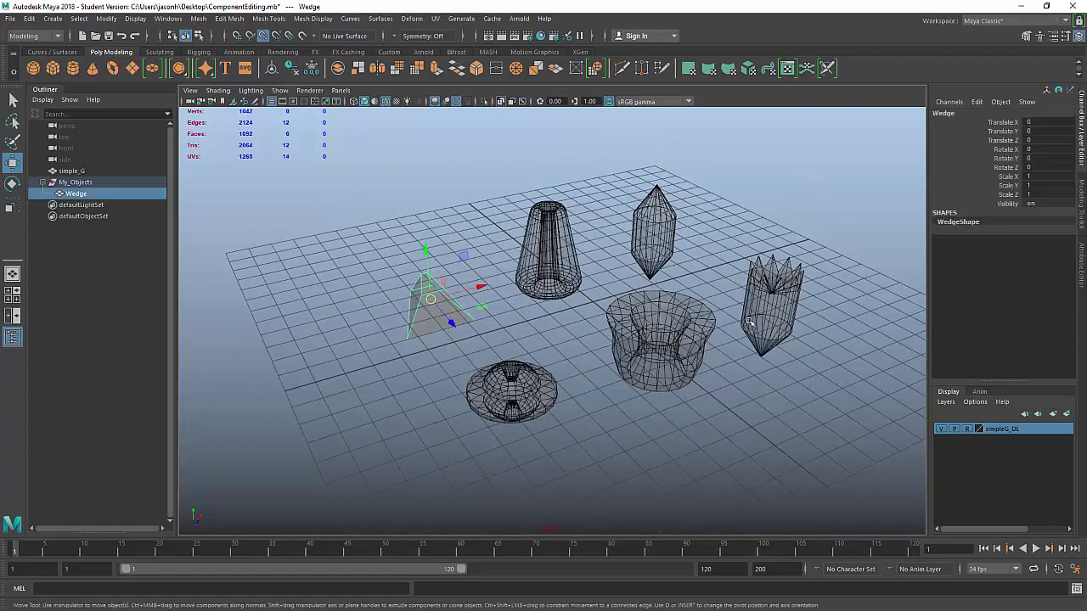
pyautogui.moveTo(391, 170); pyautogui.dragTo(824, 440)
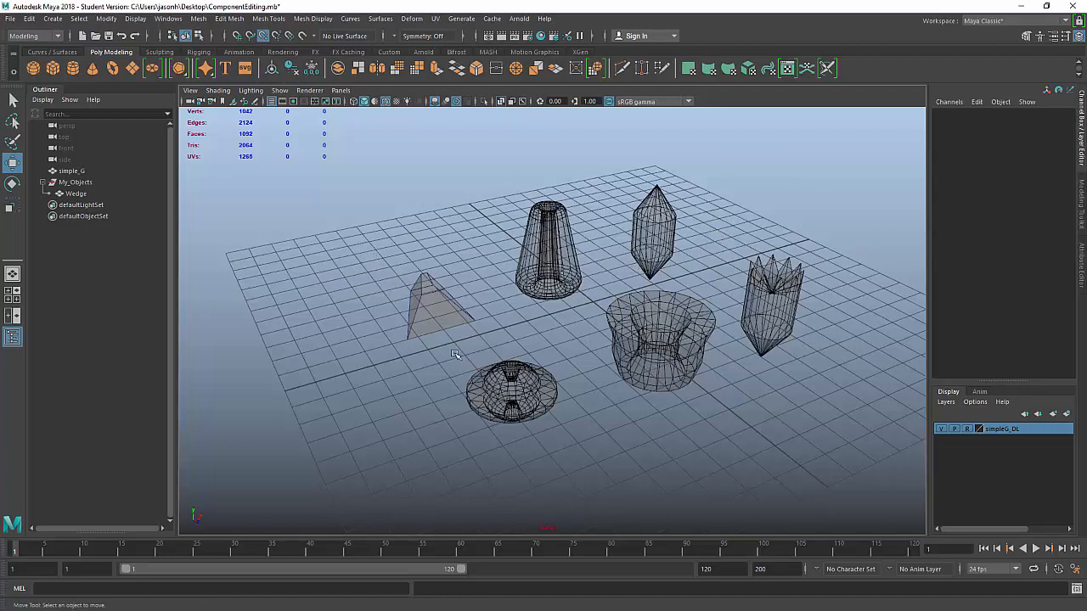
pyautogui.click(433, 310)
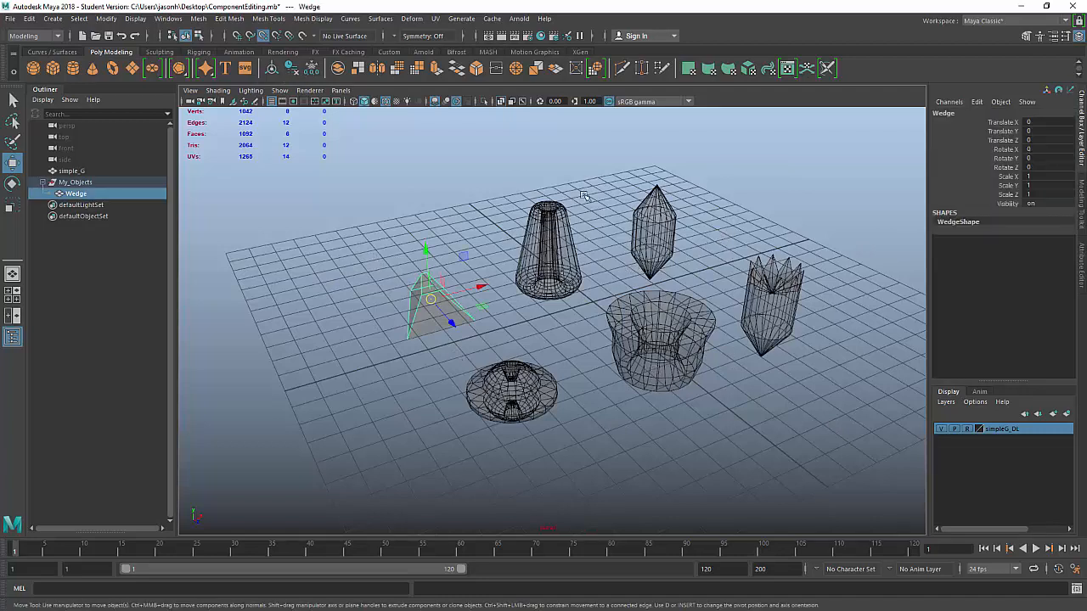
pyautogui.click(457, 187)
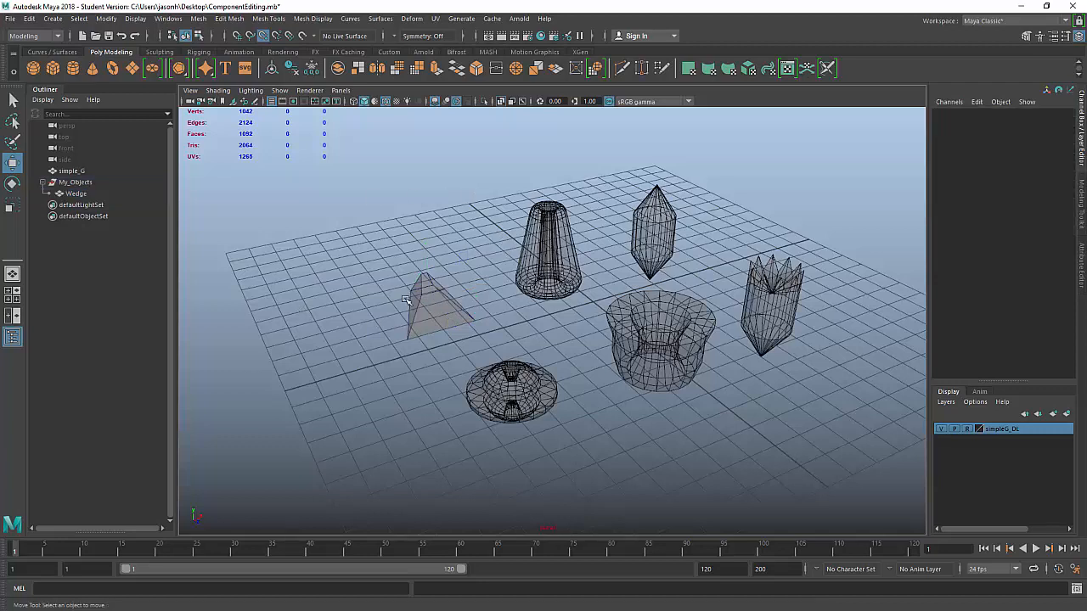
# Step: Save the scene past the Student Version notice and add a new polygon sphere
pyautogui.press('q')
pyautogui.hotkey('ctrl', 's')
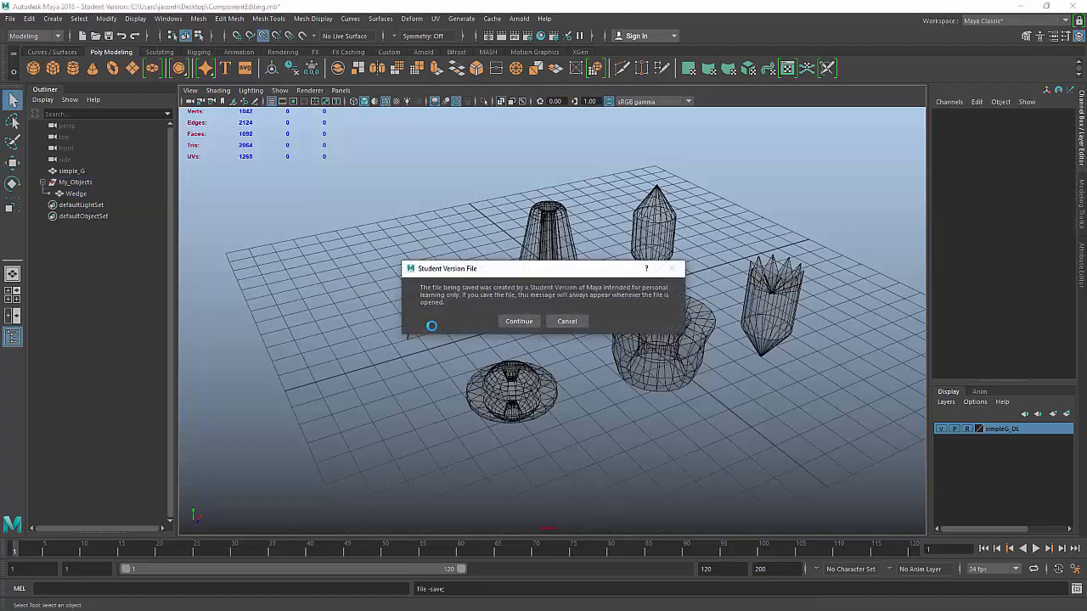
pyautogui.click(518, 321)
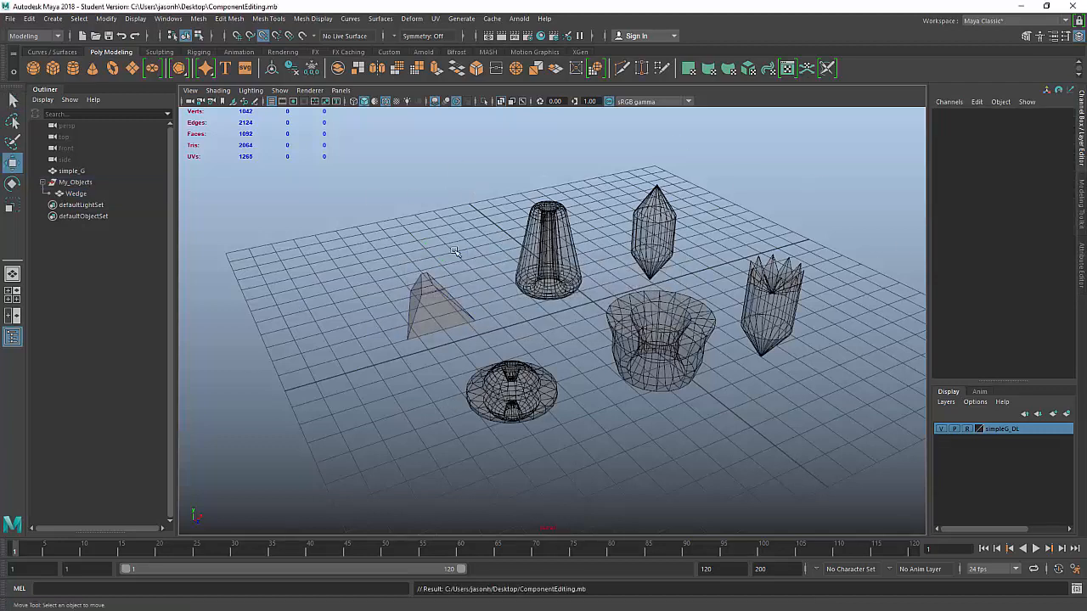
pyautogui.press('w')
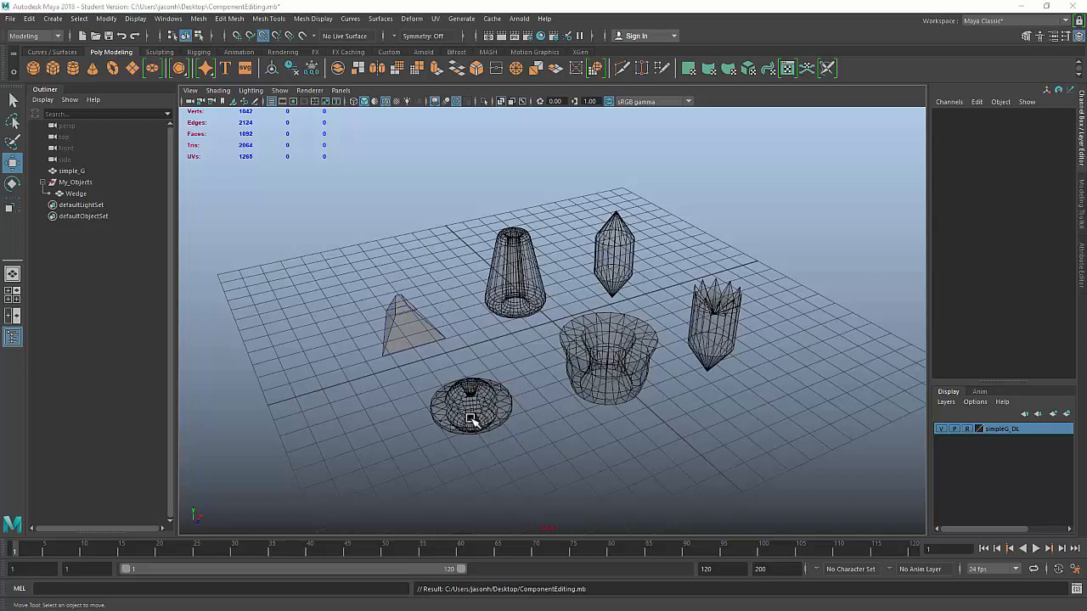
pyautogui.click(33, 68)
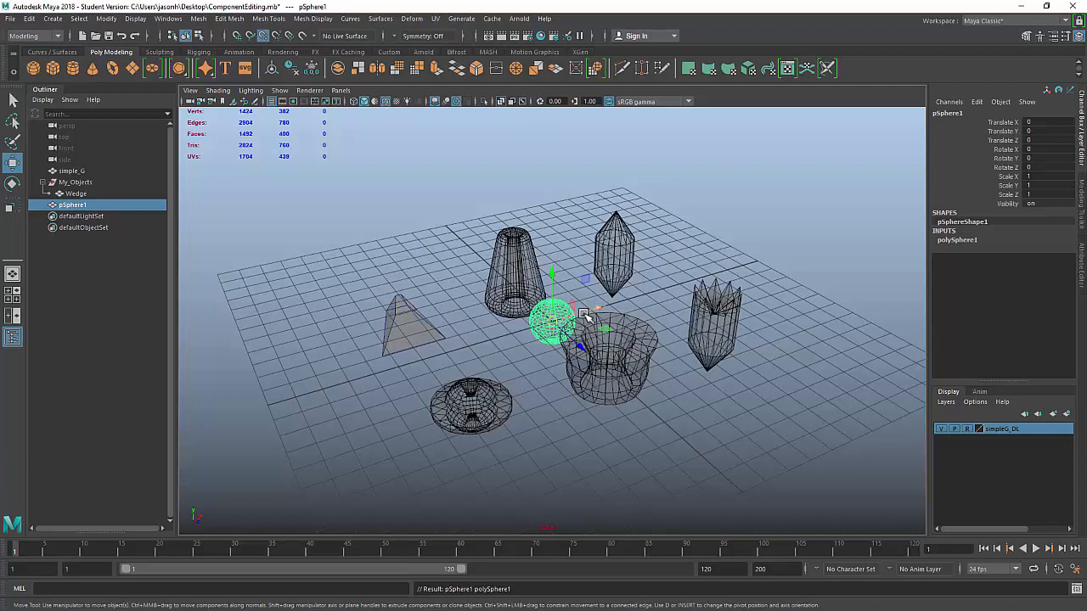
# Step: In top view, move pSphere1 to X -5.5259, Z 3.6968 over the disc and frame it
pyautogui.press('space')
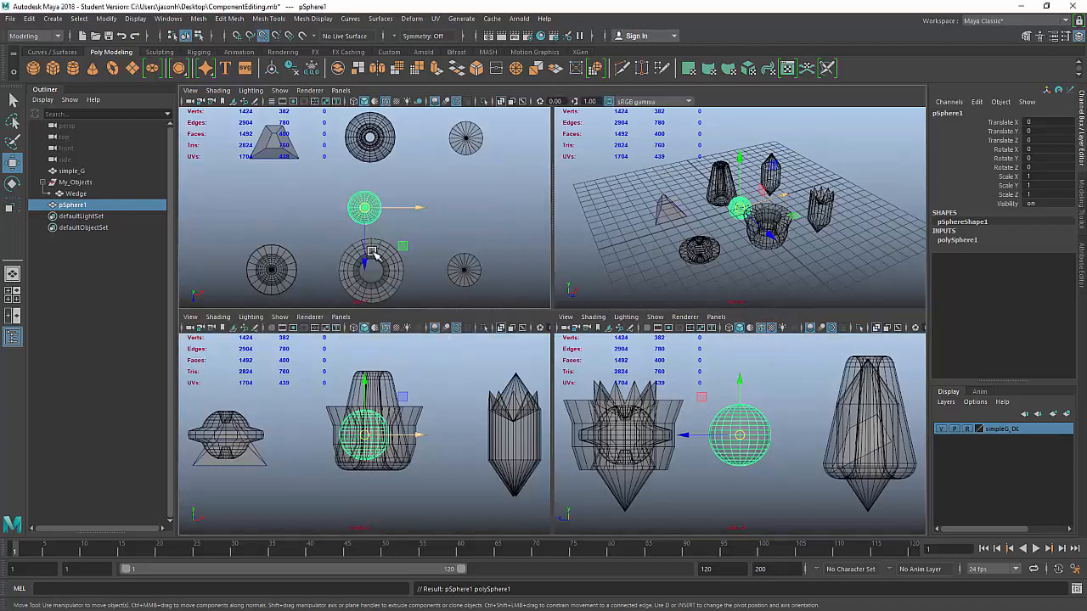
pyautogui.press('space')
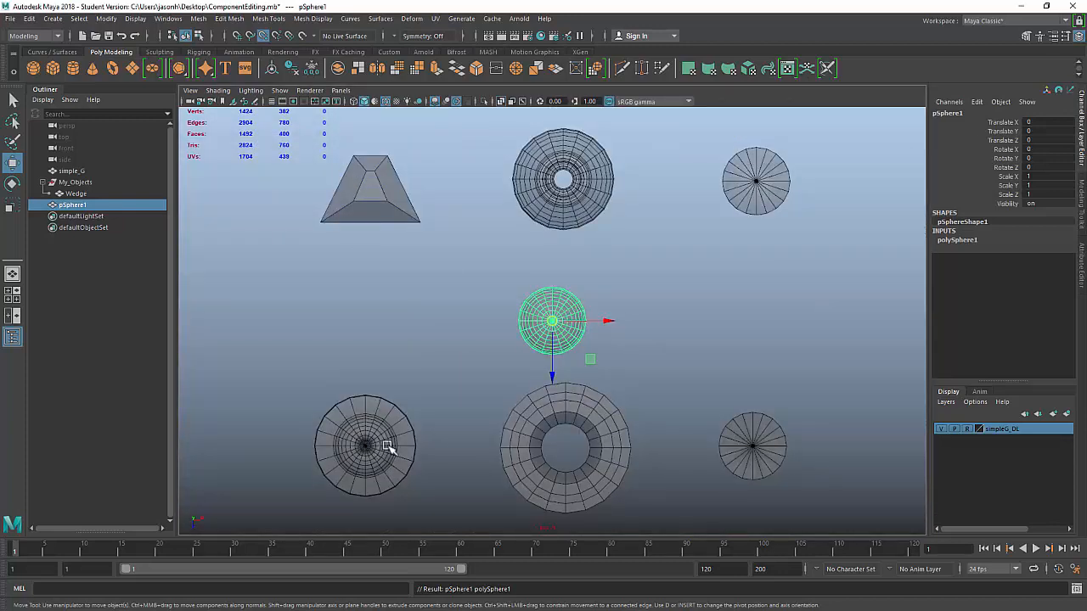
pyautogui.keyDown('alt'); pyautogui.moveTo(636, 306); pyautogui.dragTo(759, 245, button='middle'); pyautogui.keyUp('alt')
pyautogui.scroll(1, 576, 278)
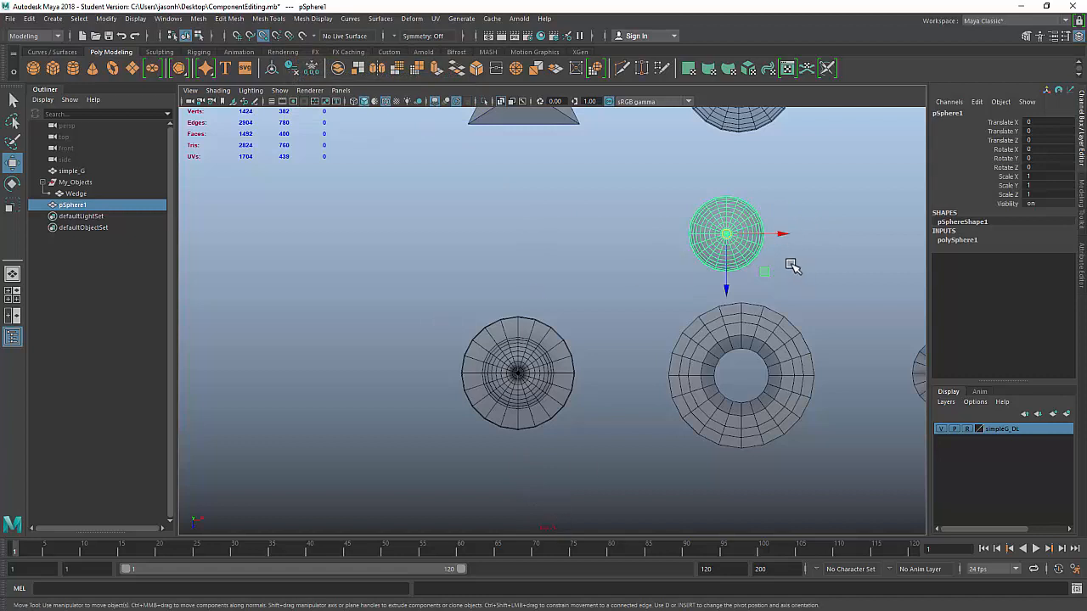
pyautogui.click(782, 234)
pyautogui.moveTo(783, 235); pyautogui.dragTo(517, 339)
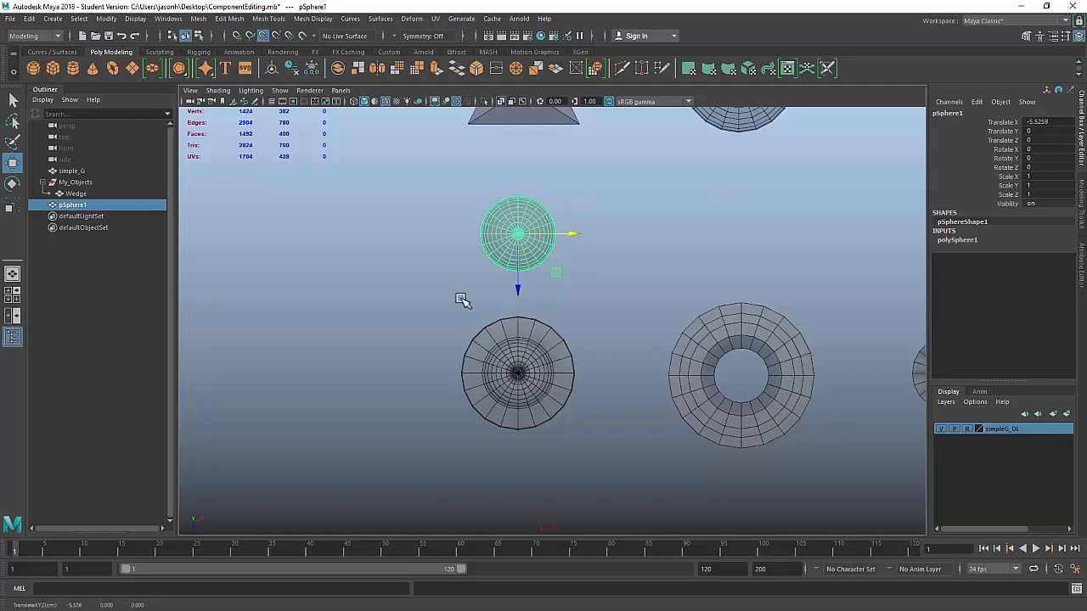
pyautogui.moveTo(519, 288); pyautogui.dragTo(565, 364)
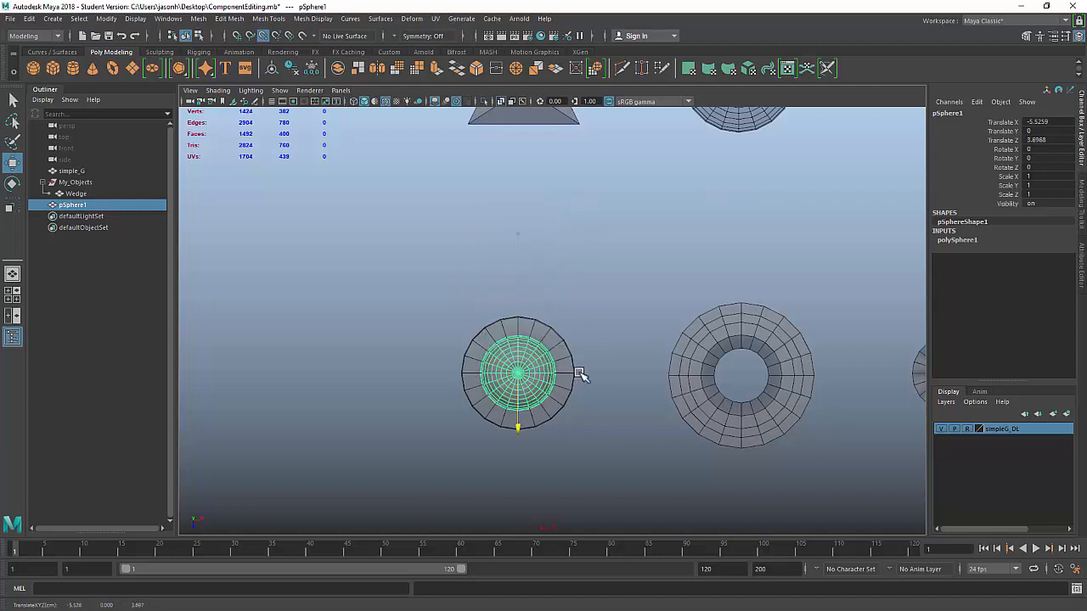
pyautogui.press('f')
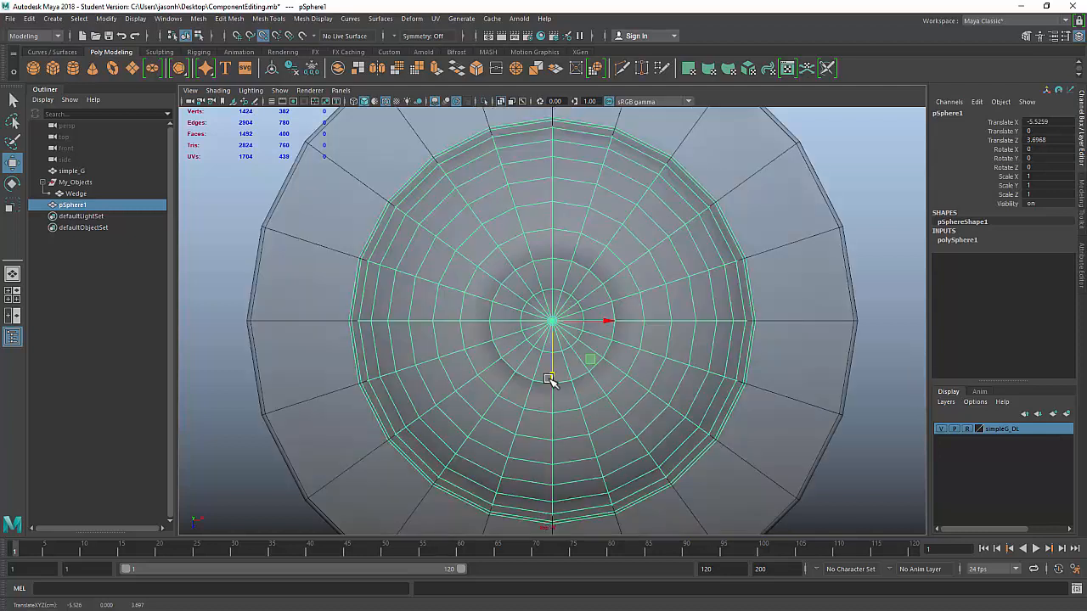
pyautogui.scroll(-3, 687, 311)
pyautogui.scroll(2, 721, 335)
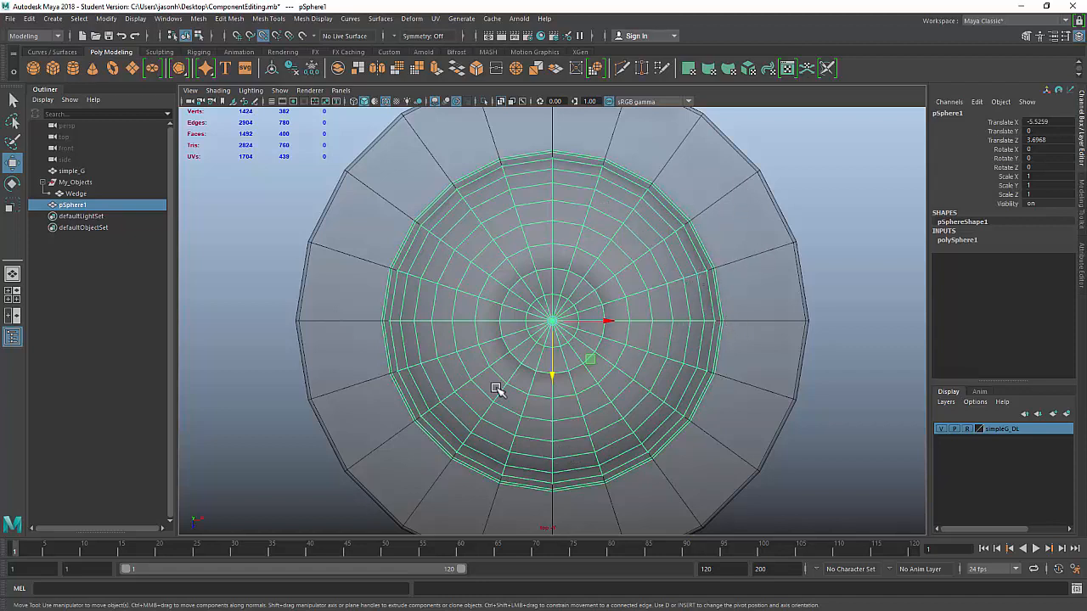
# Step: Show polySphere1's inputs: radius 1, 20 axis and 20 height subdivisions
pyautogui.click(54, 19)
pyautogui.moveTo(79, 61)
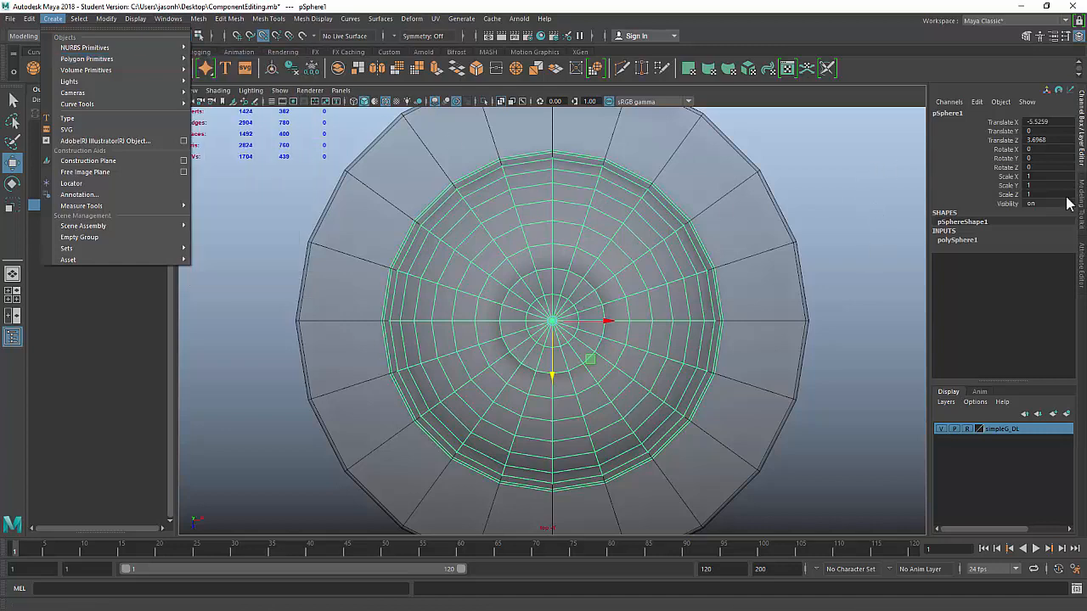
pyautogui.click(953, 241)
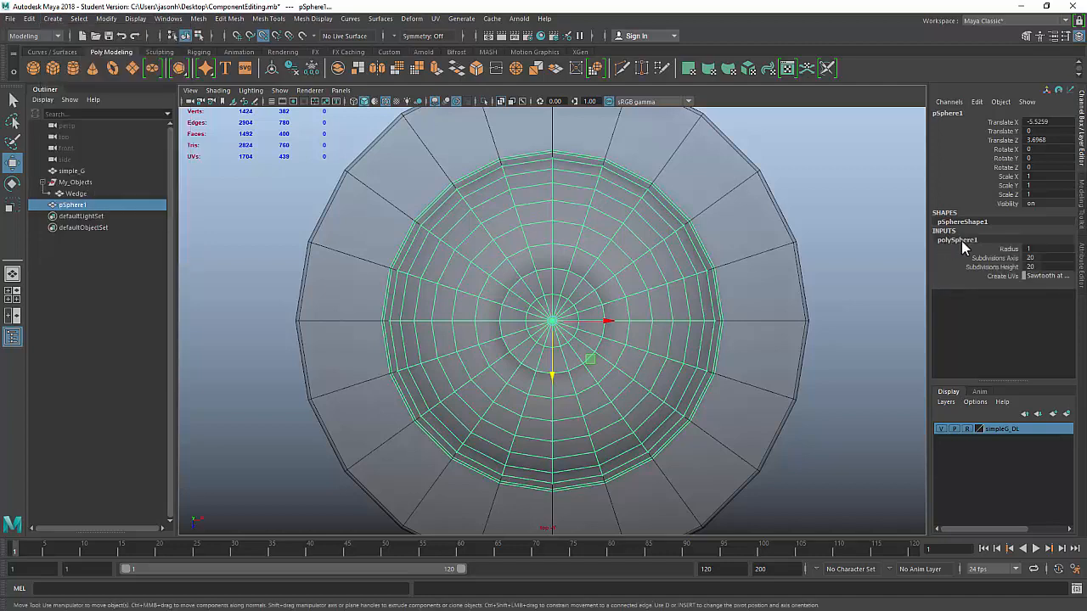
pyautogui.click(1009, 259)
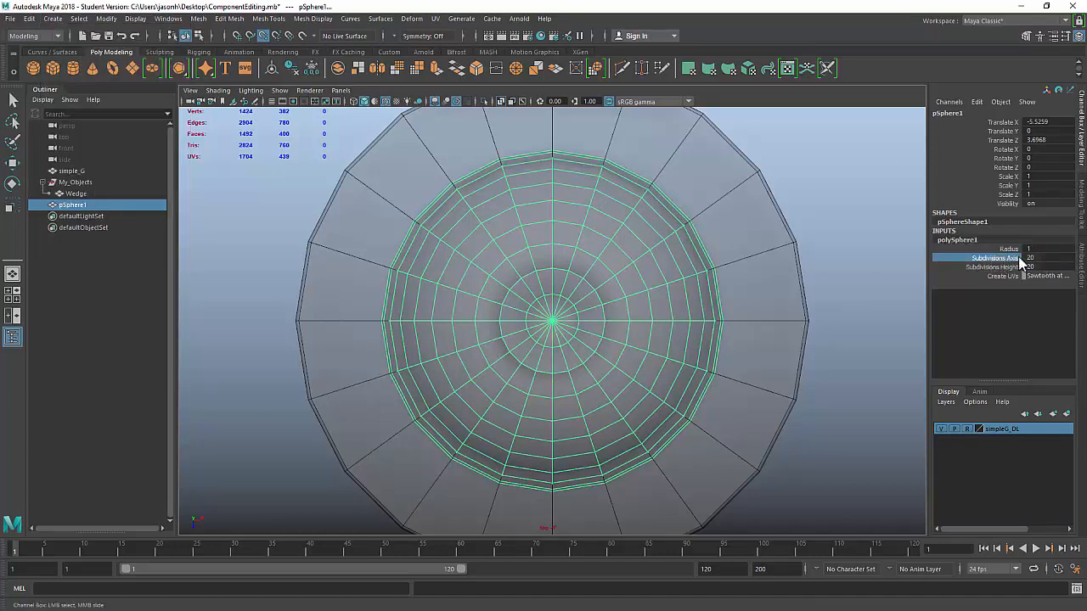
pyautogui.moveTo(856, 258)
pyautogui.mouseDown(button='middle')
pyautogui.moveTo(886, 266)
pyautogui.moveTo(800, 264)
pyautogui.moveTo(858, 267)
pyautogui.mouseUp(button='middle')
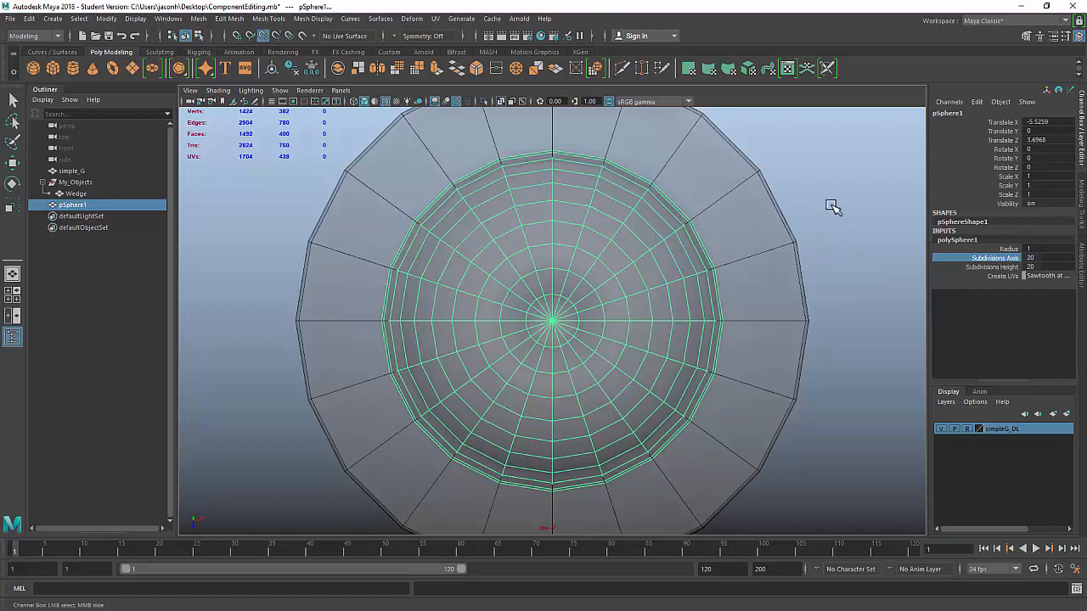
pyautogui.press('space')
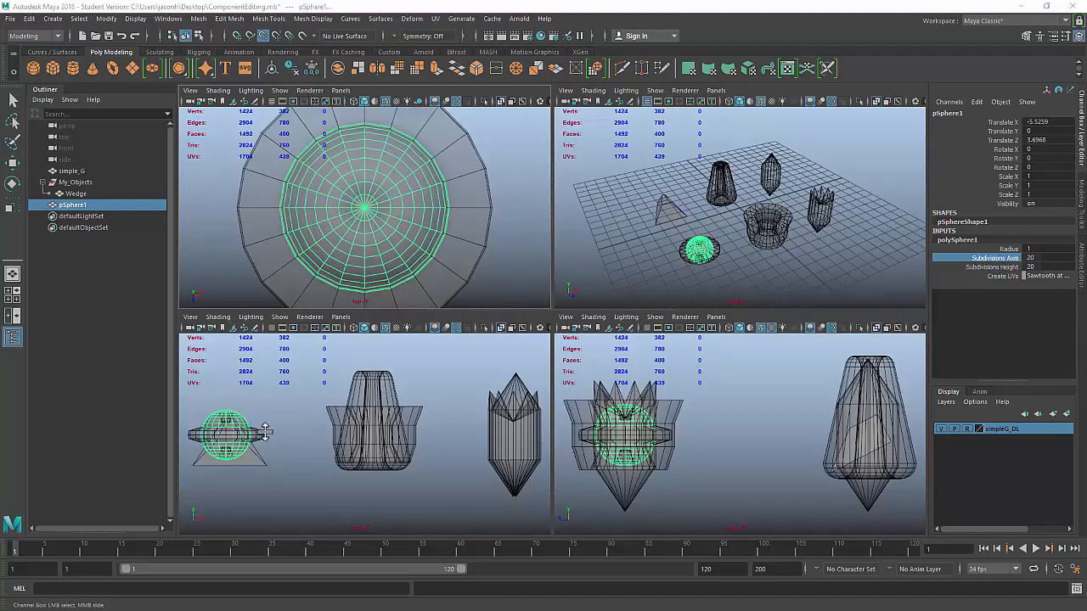
# Step: In the front view, test-move the sphere left along X, then undo the move
pyautogui.press('space')
pyautogui.press('f')
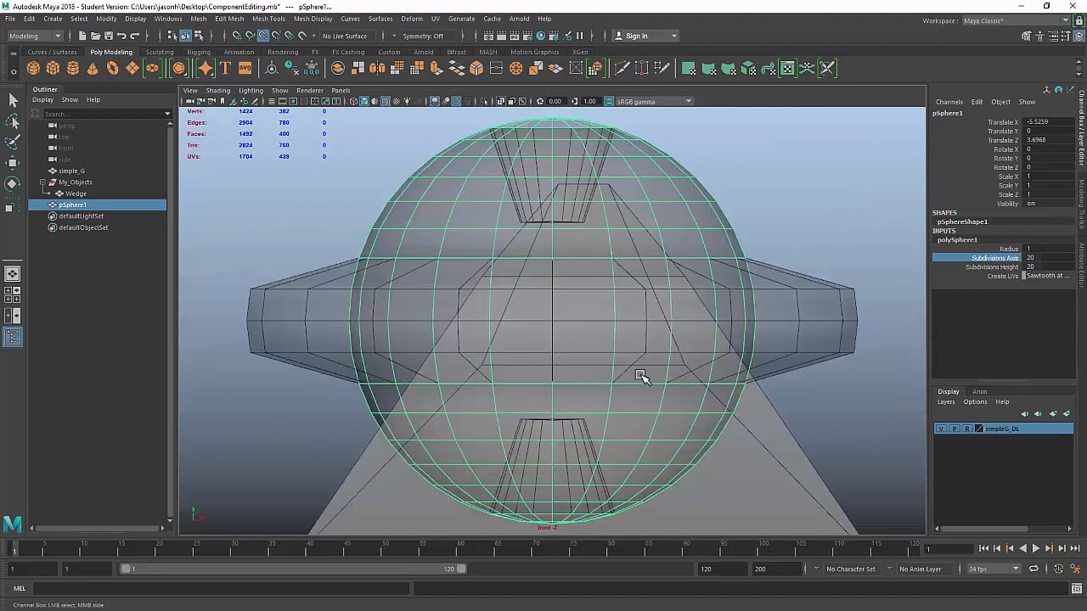
pyautogui.scroll(-3, 767, 370)
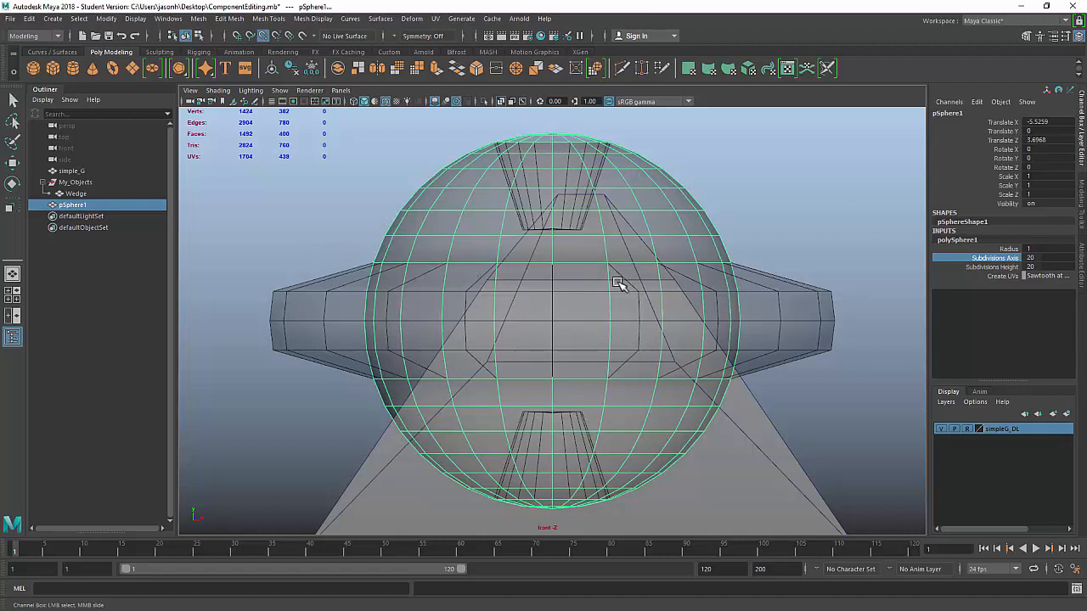
pyautogui.press('w')
pyautogui.moveTo(606, 319); pyautogui.dragTo(477, 328)
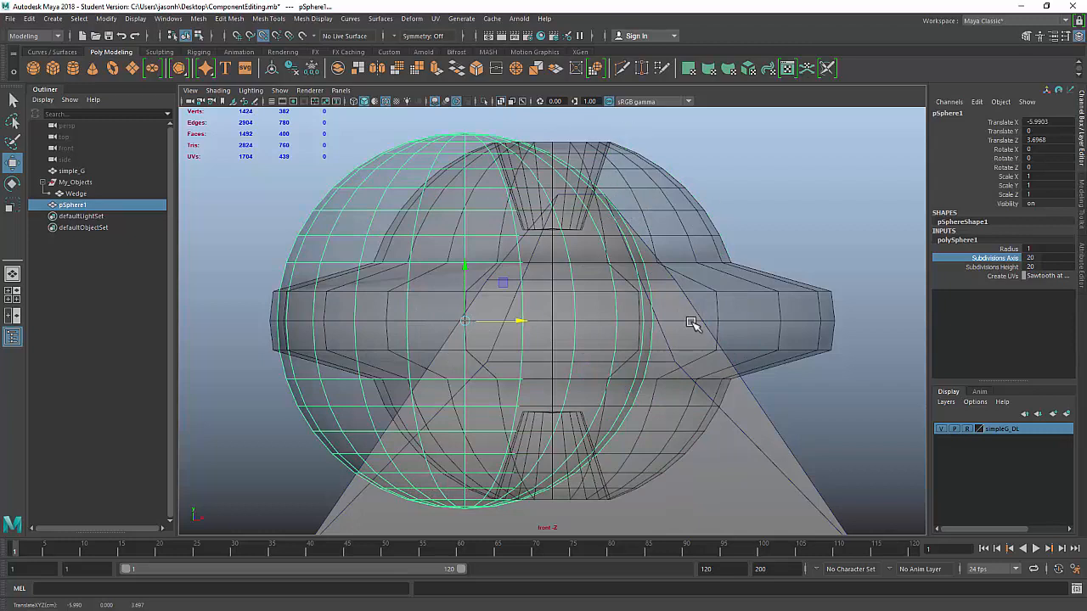
pyautogui.hotkey('ctrl', 'z')
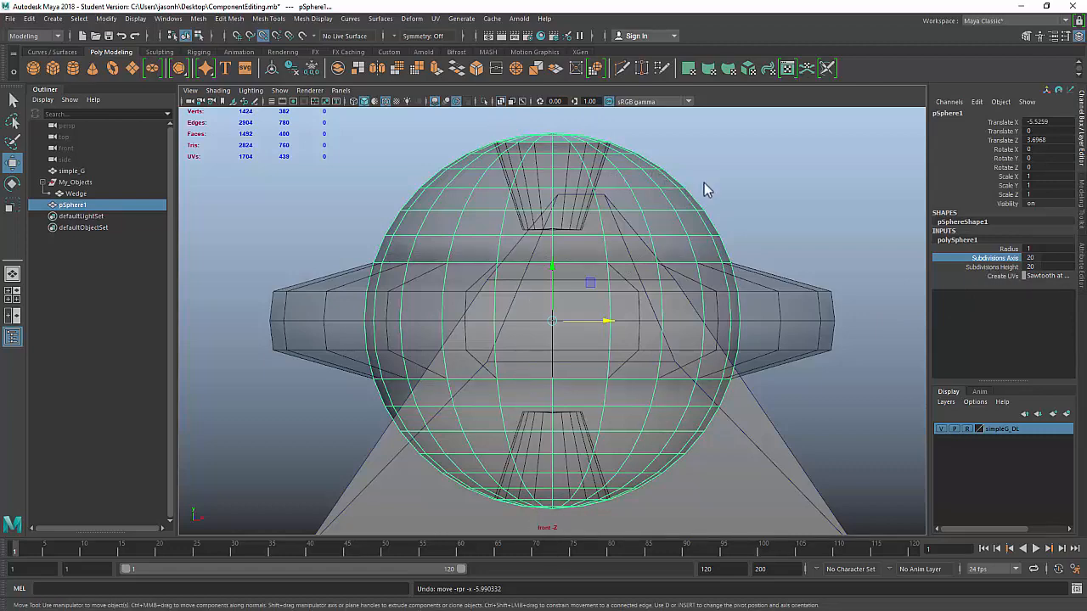
# Step: Return to the perspective view and orbit closely around the sphere and disc
pyautogui.press('space')
pyautogui.press('space')
pyautogui.press('f')
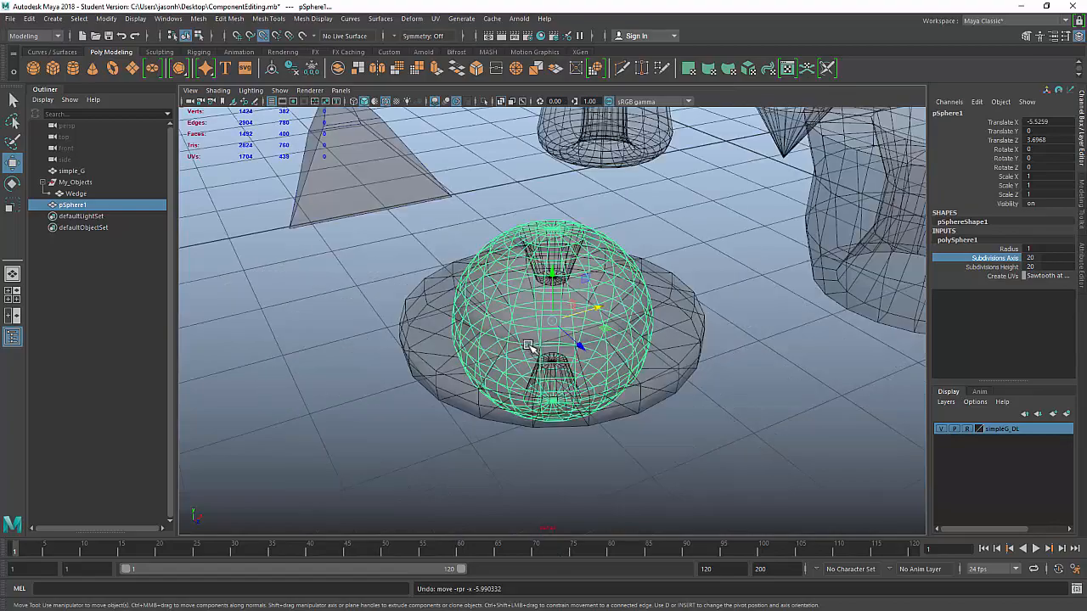
pyautogui.scroll(6, 483, 279)
pyautogui.scroll(-1, 666, 319)
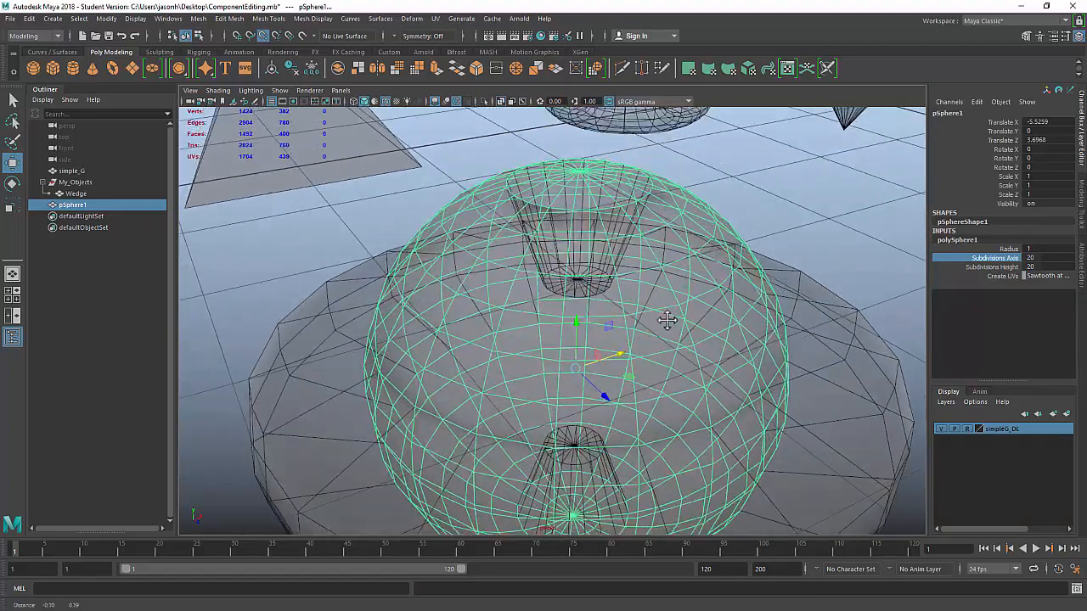
pyautogui.keyDown('alt'); pyautogui.moveTo(667, 321); pyautogui.dragTo(676, 365, button='middle'); pyautogui.keyUp('alt')
pyautogui.keyDown('alt'); pyautogui.moveTo(676, 365); pyautogui.dragTo(709, 331, button='right'); pyautogui.keyUp('alt')
pyautogui.keyDown('alt'); pyautogui.moveTo(709, 330); pyautogui.dragTo(680, 312); pyautogui.keyUp('alt')
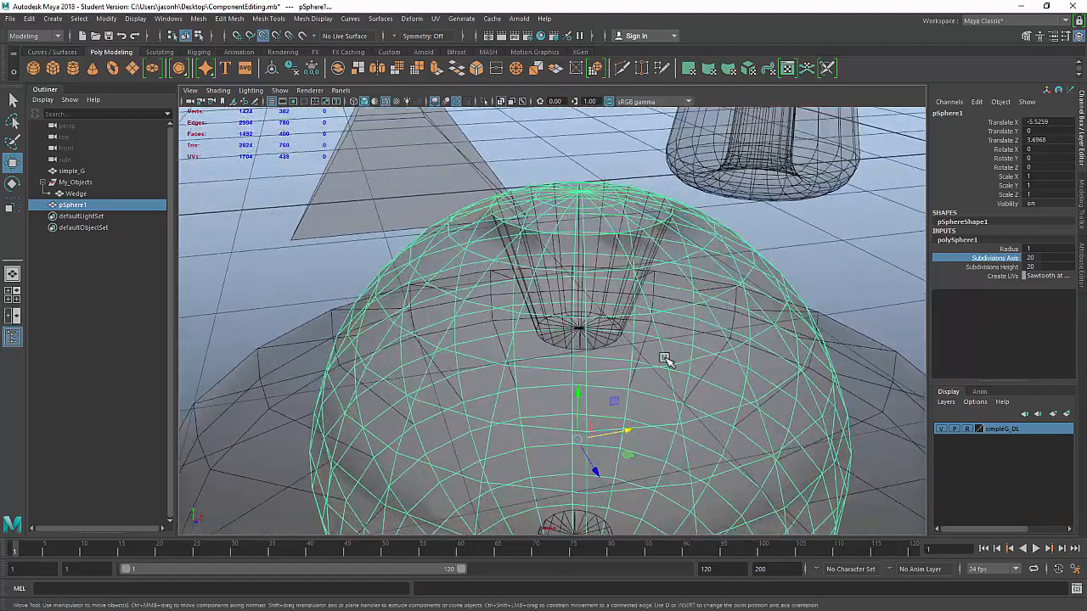
pyautogui.keyDown('alt'); pyautogui.moveTo(630, 378); pyautogui.dragTo(530, 397, button='right'); pyautogui.keyUp('alt')
pyautogui.keyDown('alt'); pyautogui.moveTo(653, 377); pyautogui.dragTo(678, 365, button='middle'); pyautogui.keyUp('alt')
pyautogui.keyDown('alt'); pyautogui.moveTo(567, 379); pyautogui.dragTo(777, 398, button='right'); pyautogui.keyUp('alt')
pyautogui.moveTo(778, 399)
pyautogui.keyDown('alt'); pyautogui.mouseDown()
pyautogui.moveTo(757, 383)
pyautogui.moveTo(772, 382)
pyautogui.mouseUp(); pyautogui.keyUp('alt')
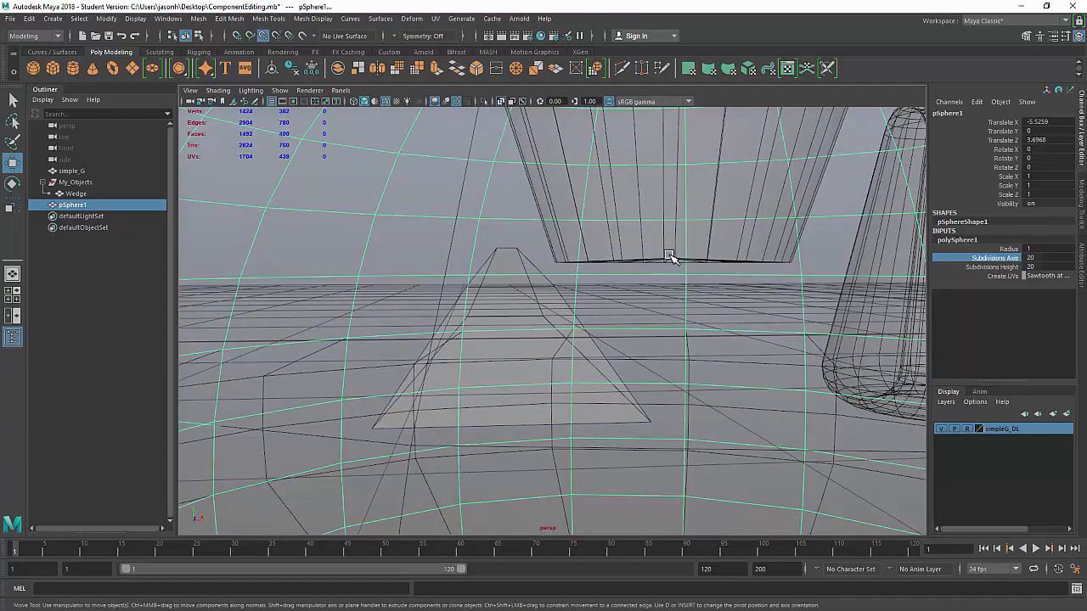
# Step: Orbit above the sphere's top recess and switch the sphere to vertex editing
pyautogui.keyDown('alt'); pyautogui.moveTo(670, 258); pyautogui.dragTo(458, 279, button='right'); pyautogui.keyUp('alt')
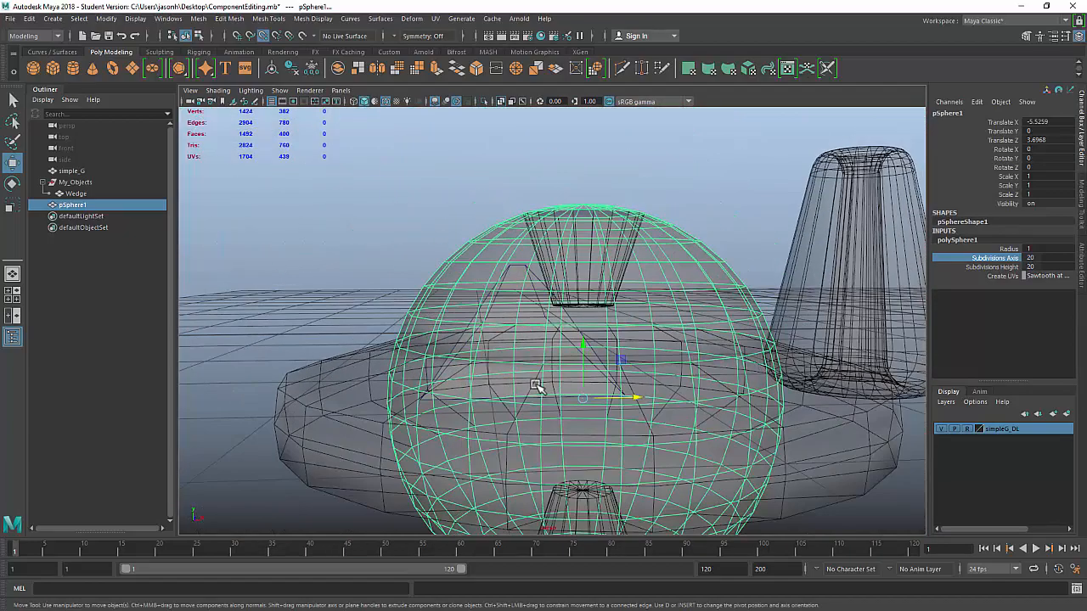
pyautogui.keyDown('alt'); pyautogui.moveTo(538, 387); pyautogui.dragTo(504, 276, button='middle'); pyautogui.keyUp('alt')
pyautogui.keyDown('alt'); pyautogui.moveTo(670, 281); pyautogui.dragTo(626, 286, button='right'); pyautogui.keyUp('alt')
pyautogui.keyDown('alt'); pyautogui.moveTo(626, 287); pyautogui.dragTo(451, 252); pyautogui.keyUp('alt')
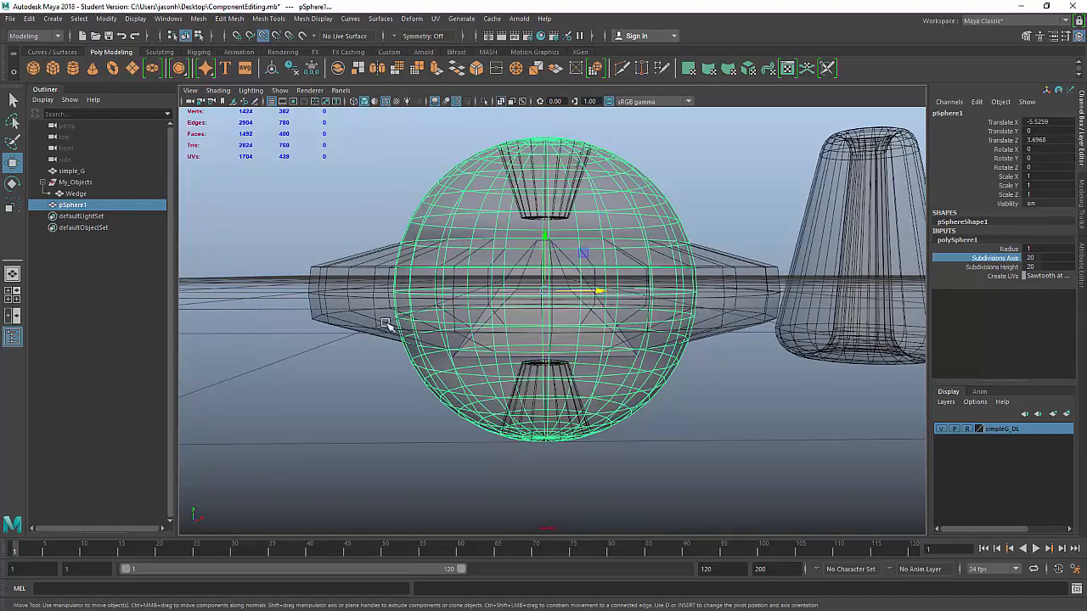
pyautogui.keyDown('alt'); pyautogui.moveTo(596, 267); pyautogui.dragTo(628, 297); pyautogui.keyUp('alt')
pyautogui.keyDown('alt'); pyautogui.moveTo(626, 271); pyautogui.dragTo(754, 245, button='right'); pyautogui.keyUp('alt')
pyautogui.keyDown('alt'); pyautogui.moveTo(602, 172); pyautogui.dragTo(608, 322, button='middle'); pyautogui.keyUp('alt')
pyautogui.keyDown('alt'); pyautogui.moveTo(609, 323); pyautogui.dragTo(731, 340, button='right'); pyautogui.keyUp('alt')
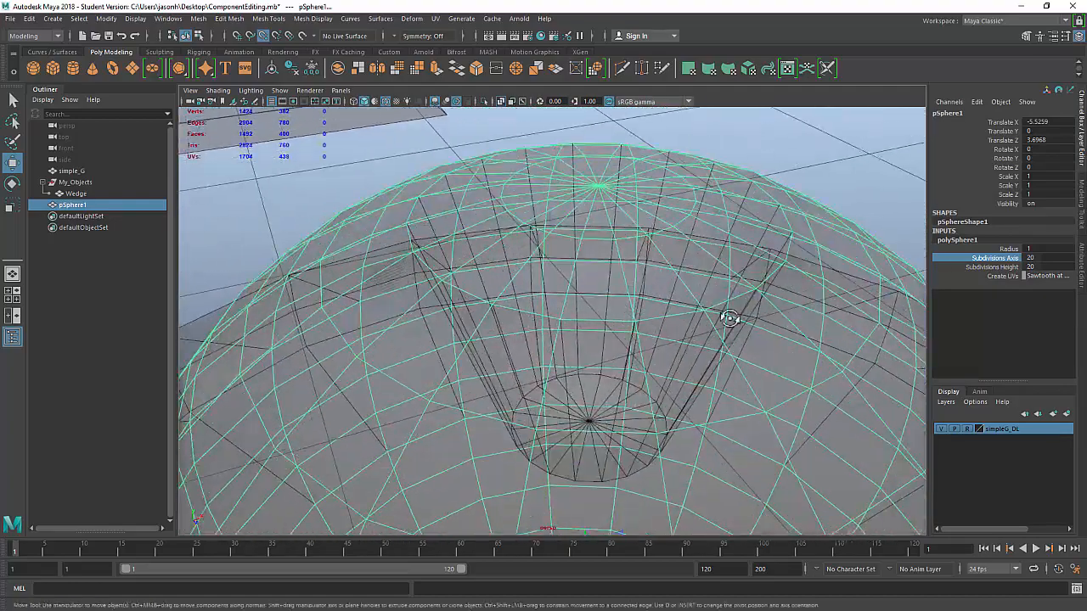
pyautogui.keyDown('alt'); pyautogui.moveTo(730, 317); pyautogui.dragTo(721, 331); pyautogui.keyUp('alt')
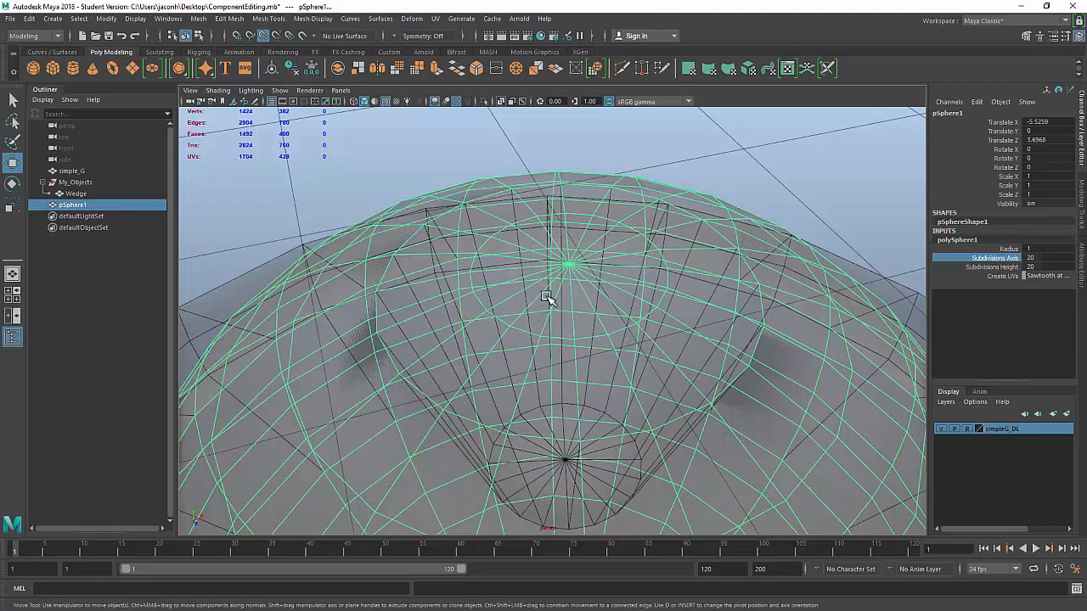
pyautogui.keyDown('alt'); pyautogui.moveTo(548, 297); pyautogui.dragTo(709, 185); pyautogui.keyUp('alt')
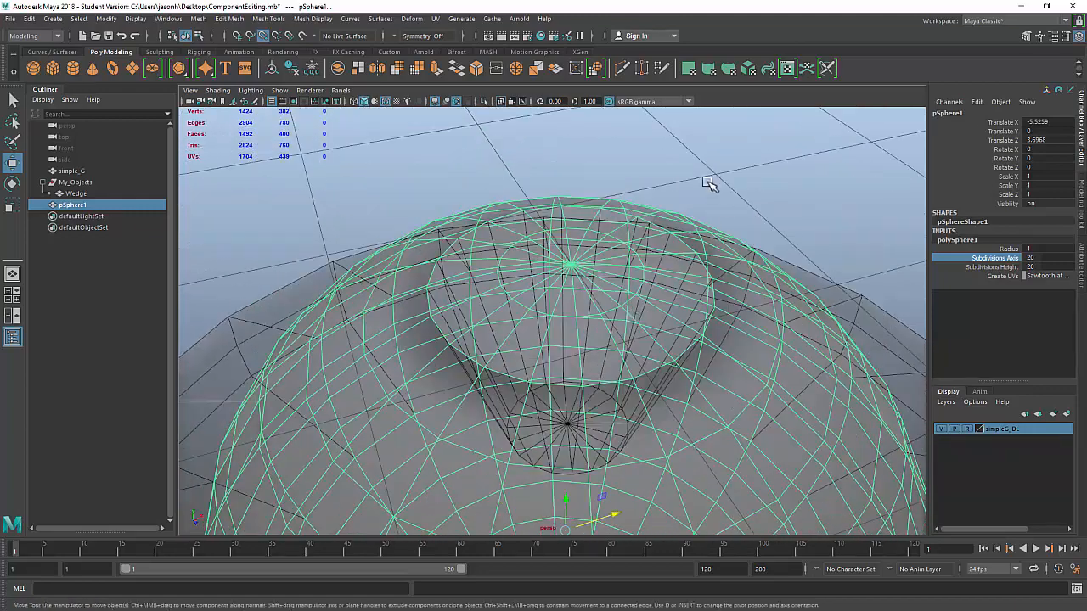
pyautogui.moveTo(691, 189); pyautogui.dragTo(637, 187, button='right')
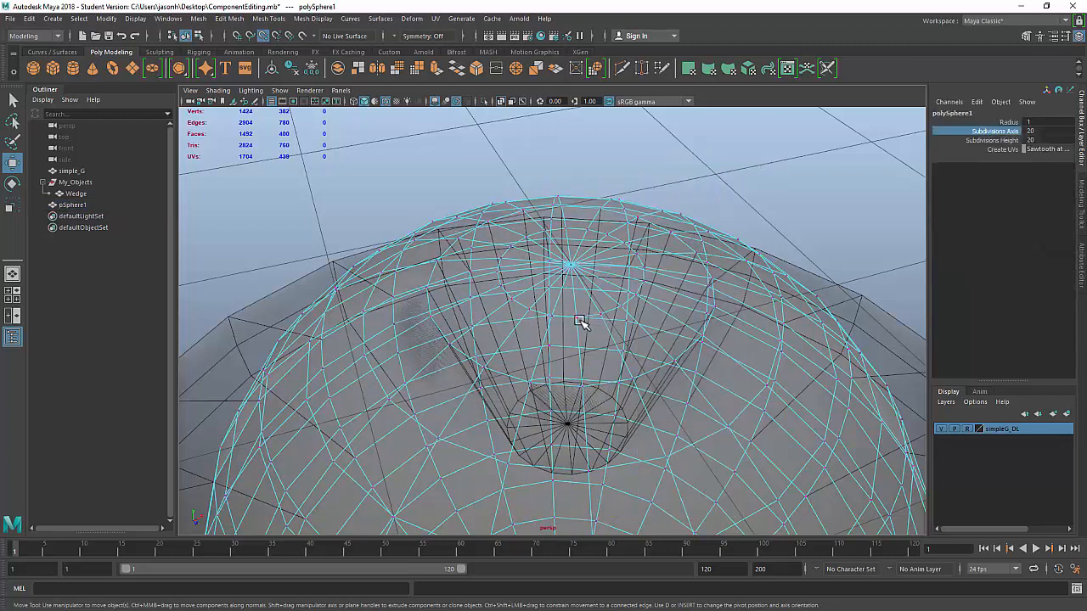
# Step: Select pSphere1's top vertex loop and add the top pole vertex to the selection
pyautogui.click(587, 322)
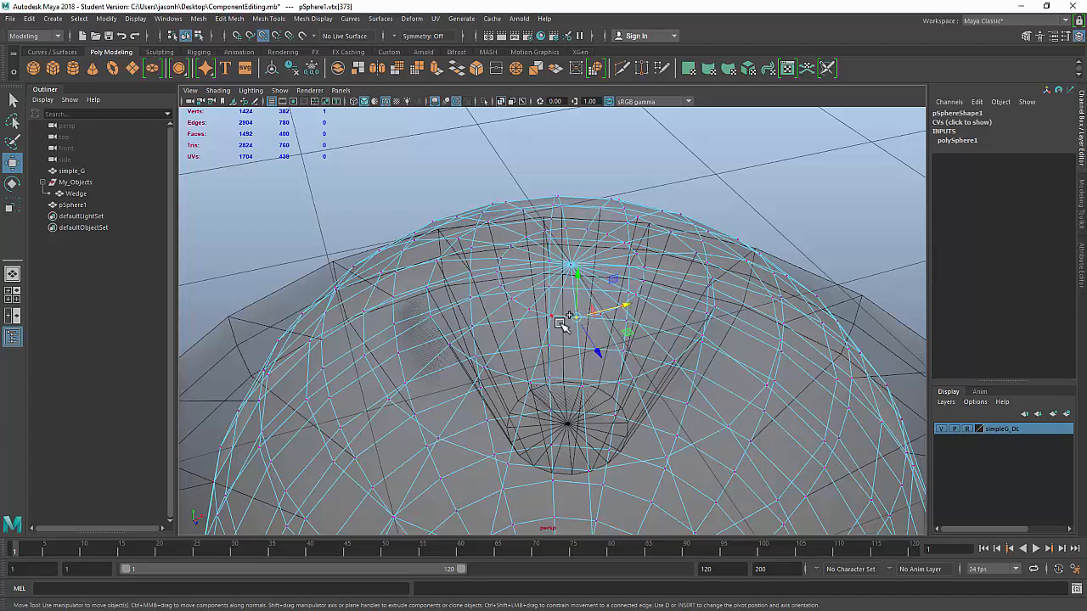
pyautogui.doubleClick(552, 315)
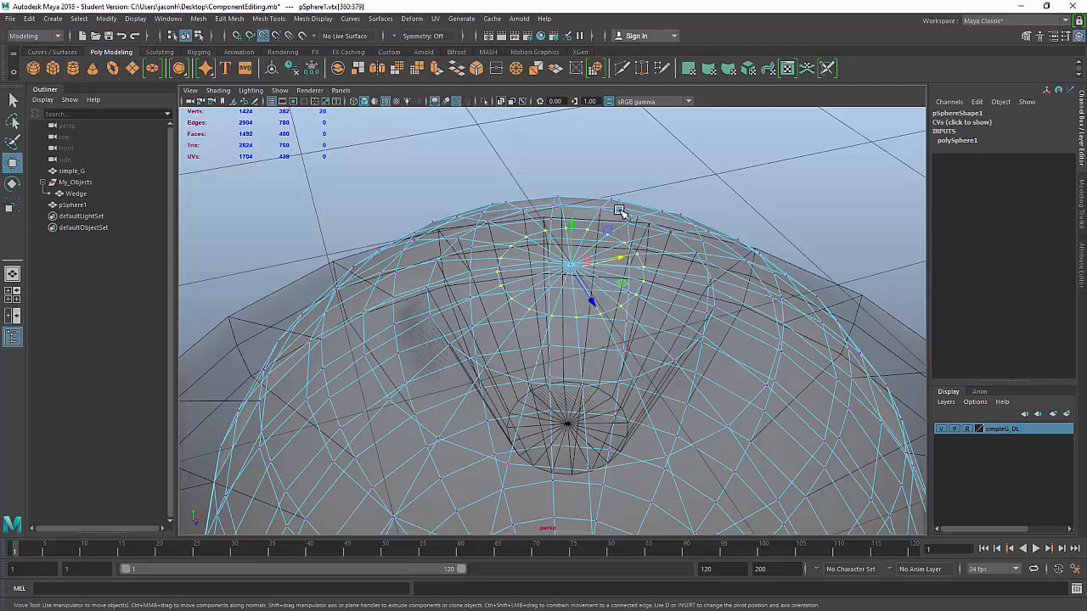
pyautogui.press('q')
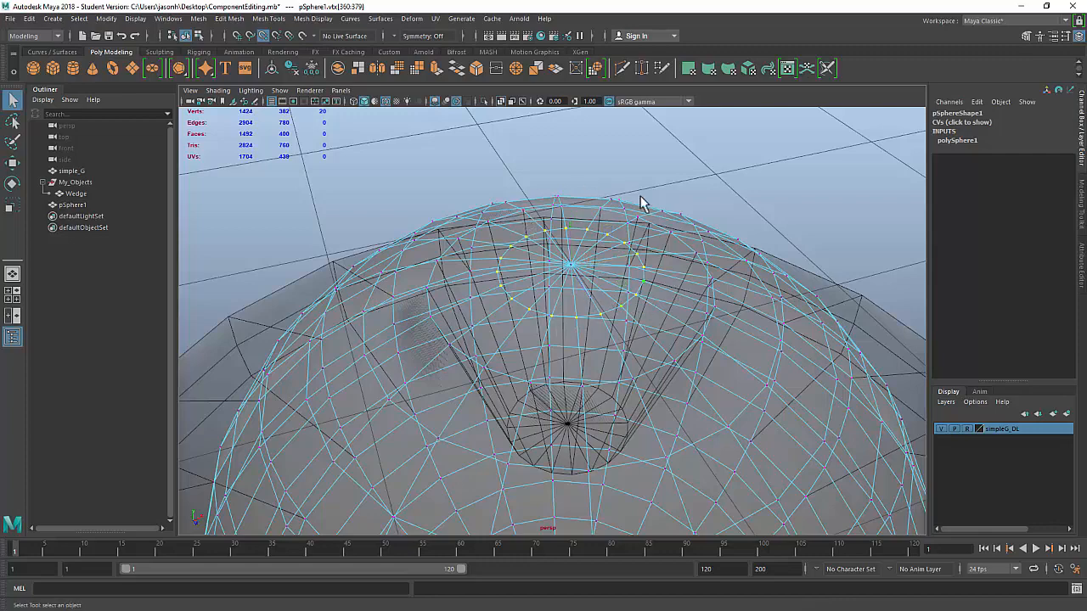
pyautogui.keyDown('alt'); pyautogui.moveTo(640, 260); pyautogui.dragTo(650, 247); pyautogui.keyUp('alt')
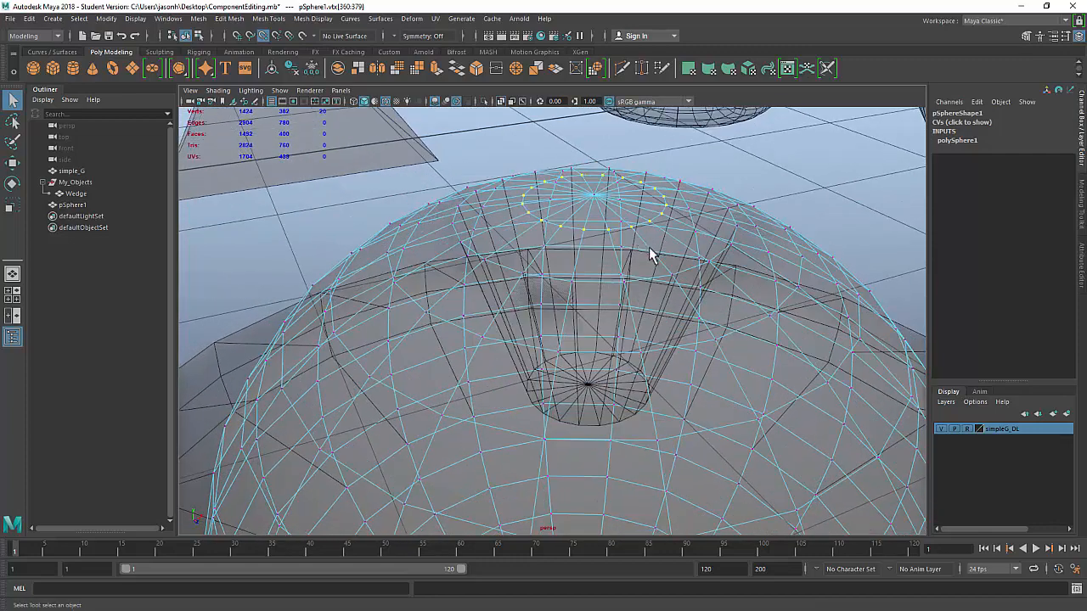
pyautogui.keyDown('shift'); pyautogui.click(594, 197); pyautogui.keyUp('shift')
pyautogui.keyDown('alt'); pyautogui.moveTo(824, 282); pyautogui.dragTo(722, 243); pyautogui.keyUp('alt')
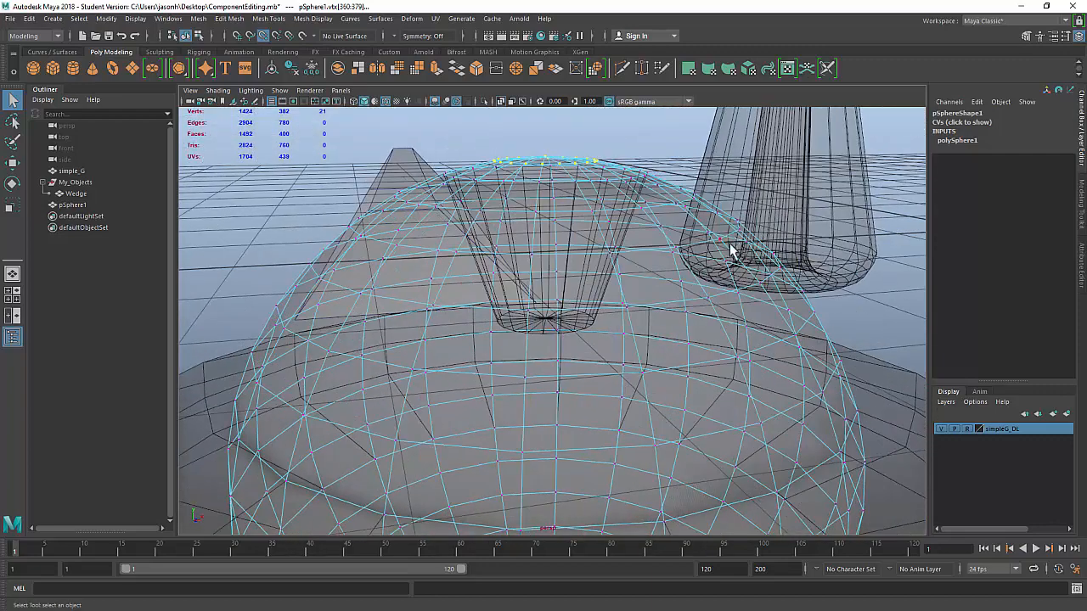
# Step: Activate the Move tool and zoom the maximized front view onto the sphere's top
pyautogui.press('w')
pyautogui.press('space')
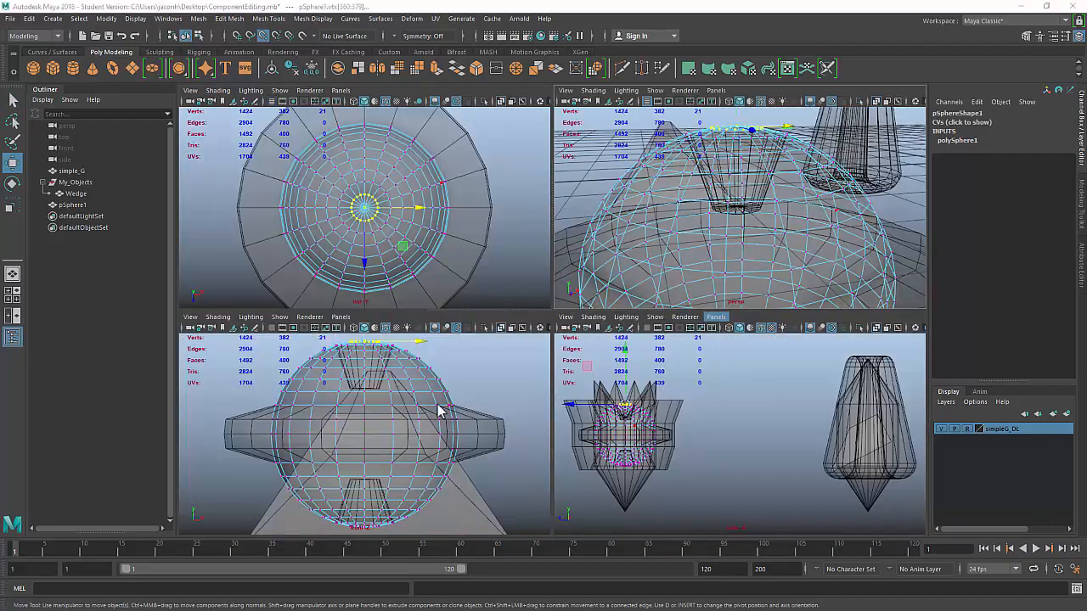
pyautogui.press('space')
pyautogui.keyDown('alt'); pyautogui.moveTo(507, 274); pyautogui.dragTo(624, 263, button='right'); pyautogui.keyUp('alt')
pyautogui.keyDown('alt'); pyautogui.moveTo(706, 228); pyautogui.dragTo(708, 367, button='middle'); pyautogui.keyUp('alt')
pyautogui.keyDown('alt'); pyautogui.moveTo(424, 179); pyautogui.dragTo(767, 233, button='right'); pyautogui.keyUp('alt')
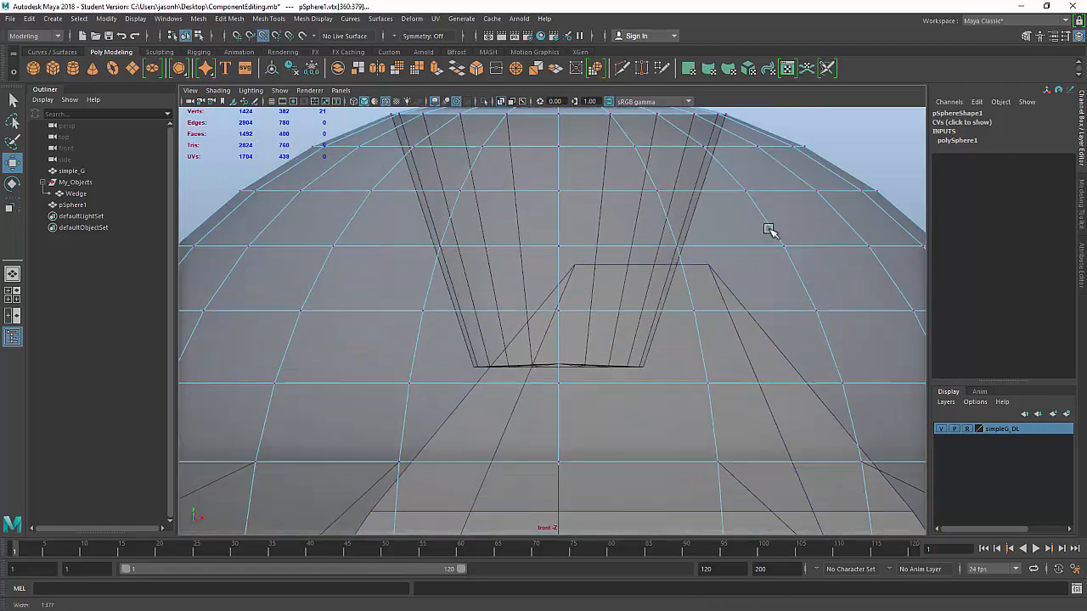
pyautogui.keyDown('alt'); pyautogui.moveTo(690, 297); pyautogui.dragTo(674, 422, button='middle'); pyautogui.keyUp('alt')
pyautogui.keyDown('alt'); pyautogui.moveTo(556, 192); pyautogui.dragTo(617, 211, button='right'); pyautogui.keyUp('alt')
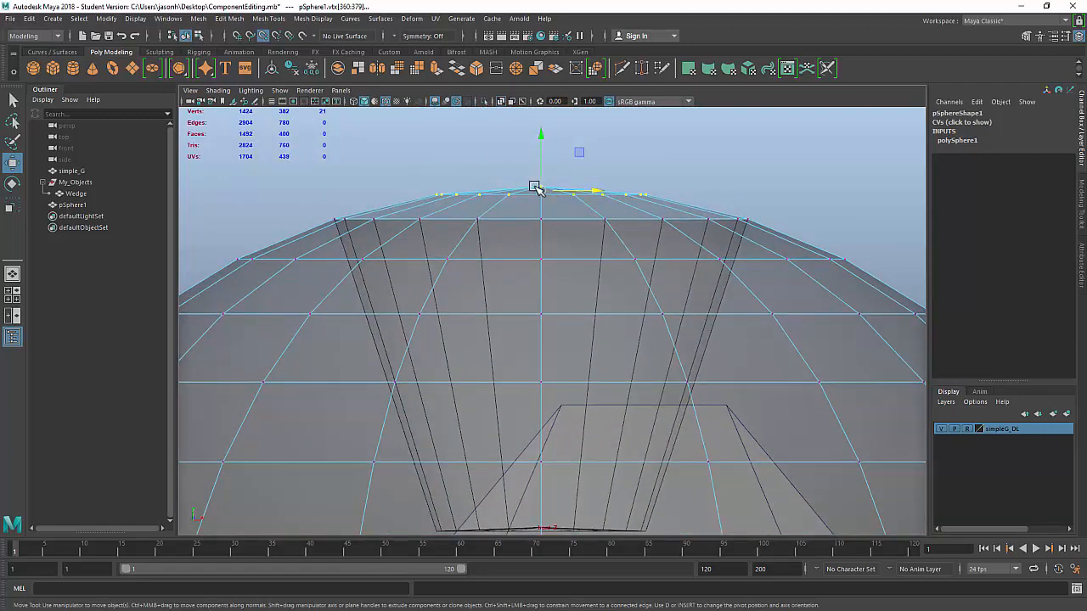
pyautogui.keyDown('alt'); pyautogui.moveTo(527, 194); pyautogui.dragTo(570, 260, button='right'); pyautogui.keyUp('alt')
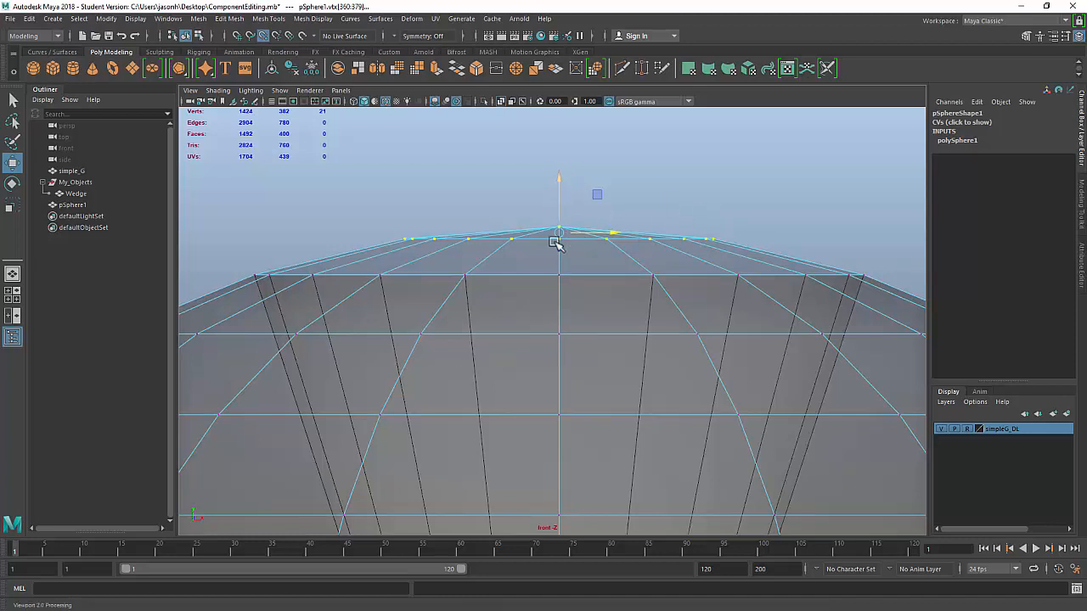
# Step: Snap the selection's pivot to the sphere's topmost vertex
pyautogui.press('d')
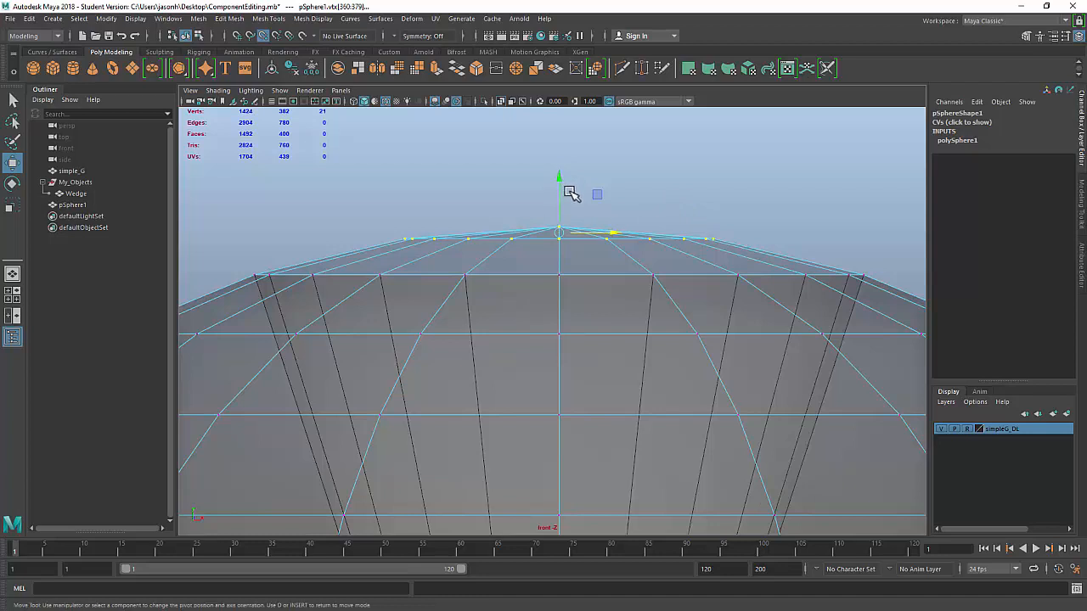
pyautogui.moveTo(561, 179); pyautogui.dragTo(567, 163)
pyautogui.moveTo(562, 259); pyautogui.dragTo(557, 226)
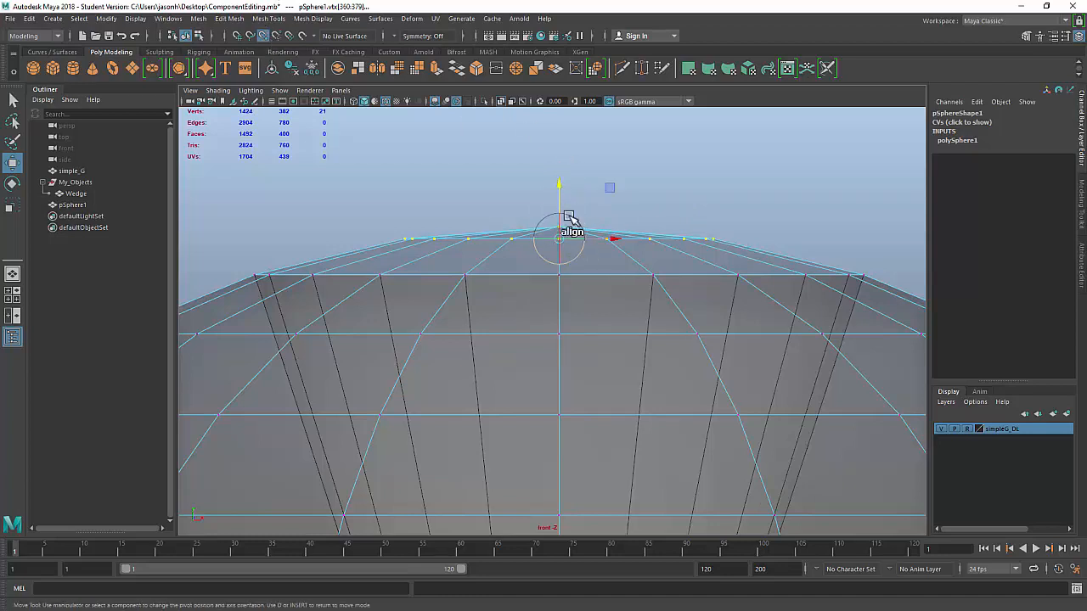
pyautogui.moveTo(559, 238)
pyautogui.mouseDown()
pyautogui.moveTo(563, 334)
pyautogui.moveTo(555, 241)
pyautogui.mouseUp()
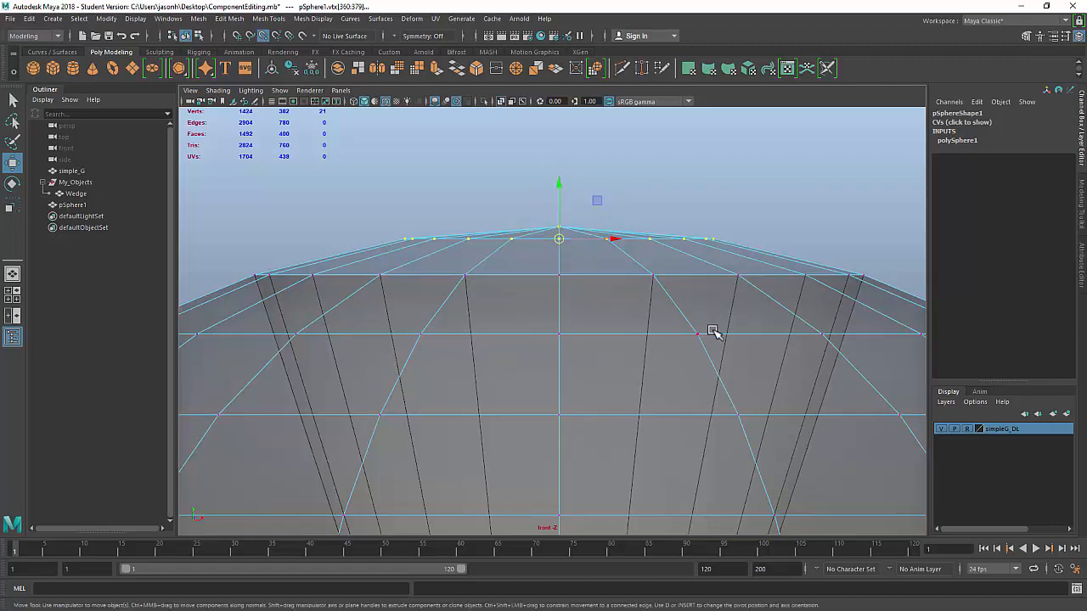
# Step: Sink the top vertex ring down inside the sphere to the inner cone's top
pyautogui.keyDown('alt'); pyautogui.moveTo(709, 332); pyautogui.dragTo(707, 384, button='right'); pyautogui.keyUp('alt')
pyautogui.keyDown('alt'); pyautogui.moveTo(706, 384); pyautogui.dragTo(645, 181); pyautogui.keyUp('alt')
pyautogui.moveTo(569, 146); pyautogui.dragTo(572, 156)
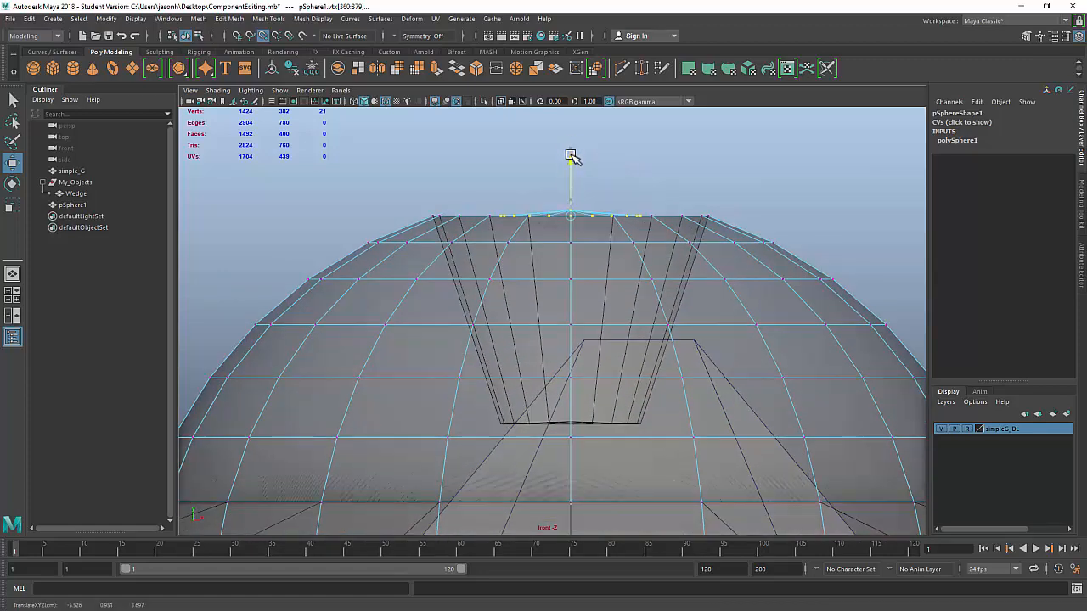
pyautogui.moveTo(570, 212); pyautogui.dragTo(575, 427)
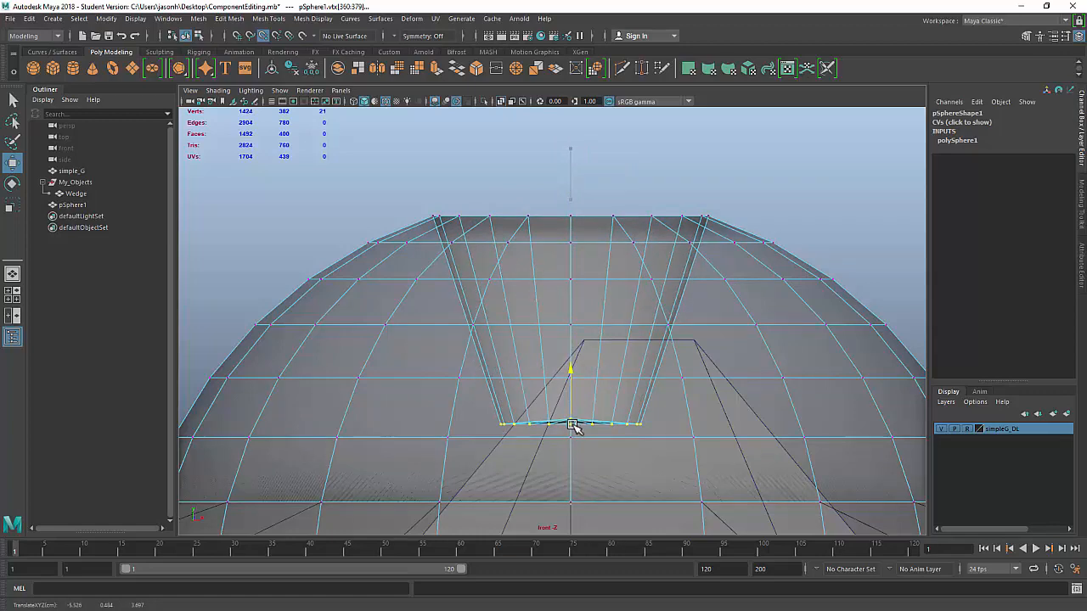
pyautogui.keyDown('alt'); pyautogui.moveTo(476, 399); pyautogui.dragTo(650, 424, button='right'); pyautogui.keyUp('alt')
pyautogui.keyDown('alt'); pyautogui.moveTo(653, 343); pyautogui.dragTo(632, 110, button='middle'); pyautogui.keyUp('alt')
pyautogui.keyDown('alt'); pyautogui.moveTo(439, 279); pyautogui.dragTo(673, 314, button='right'); pyautogui.keyUp('alt')
pyautogui.keyDown('alt'); pyautogui.moveTo(663, 289); pyautogui.dragTo(643, 382, button='middle'); pyautogui.keyUp('alt')
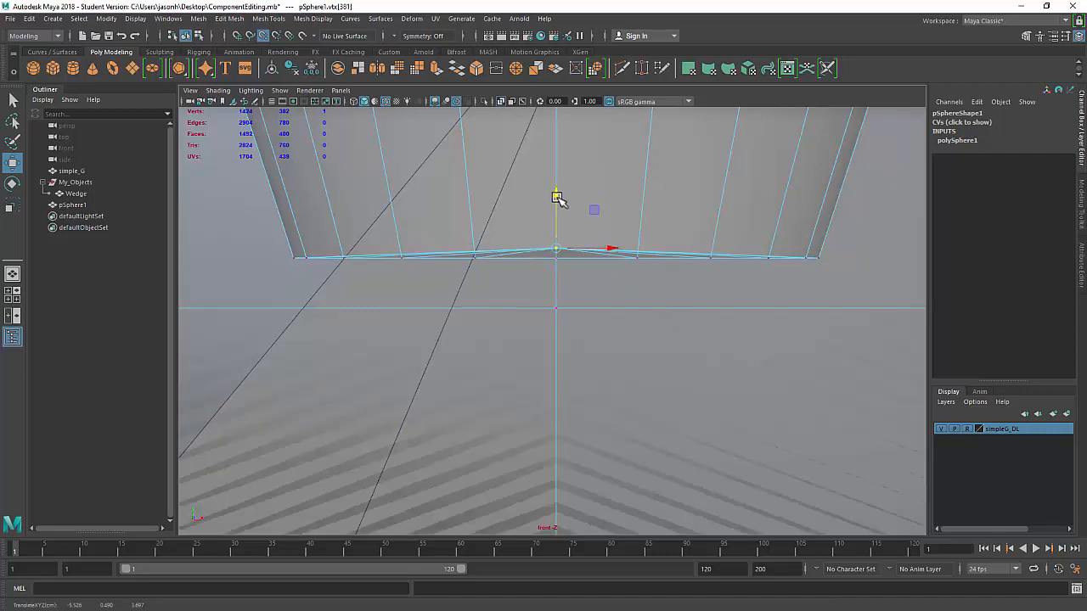
pyautogui.keyDown('alt'); pyautogui.moveTo(742, 305); pyautogui.dragTo(692, 343, button='right'); pyautogui.keyUp('alt')
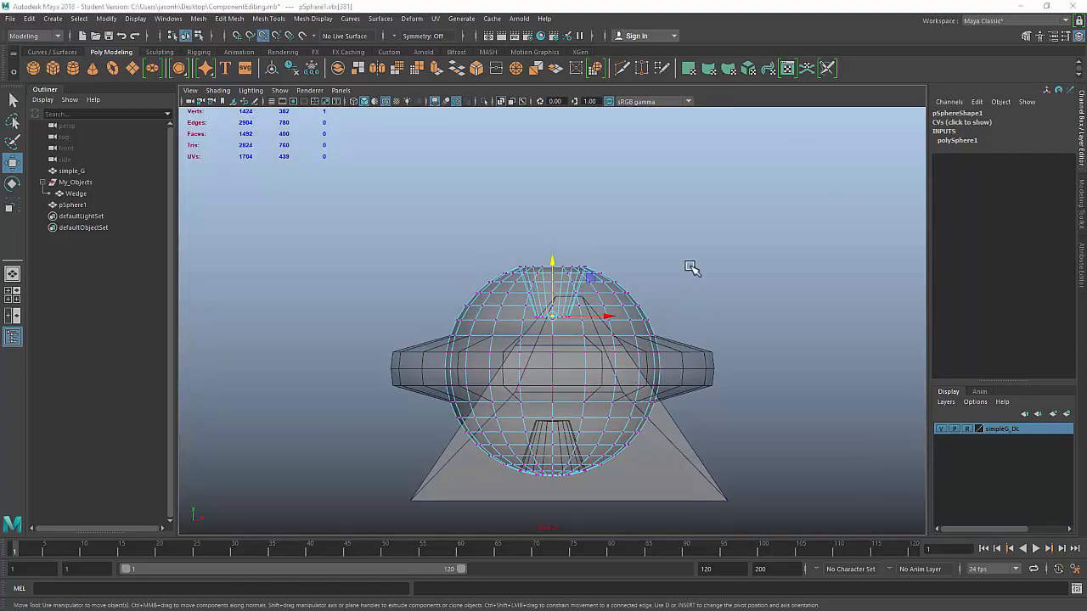
pyautogui.press('space')
pyautogui.press('space')
pyautogui.keyDown('alt'); pyautogui.moveTo(686, 271); pyautogui.dragTo(457, 363); pyautogui.keyUp('alt')
# Step: Raise the bottom pole vertex inside the sphere to the inner cone's top, then switch to edges
pyautogui.keyDown('alt'); pyautogui.moveTo(457, 363); pyautogui.dragTo(575, 374, button='right'); pyautogui.keyUp('alt')
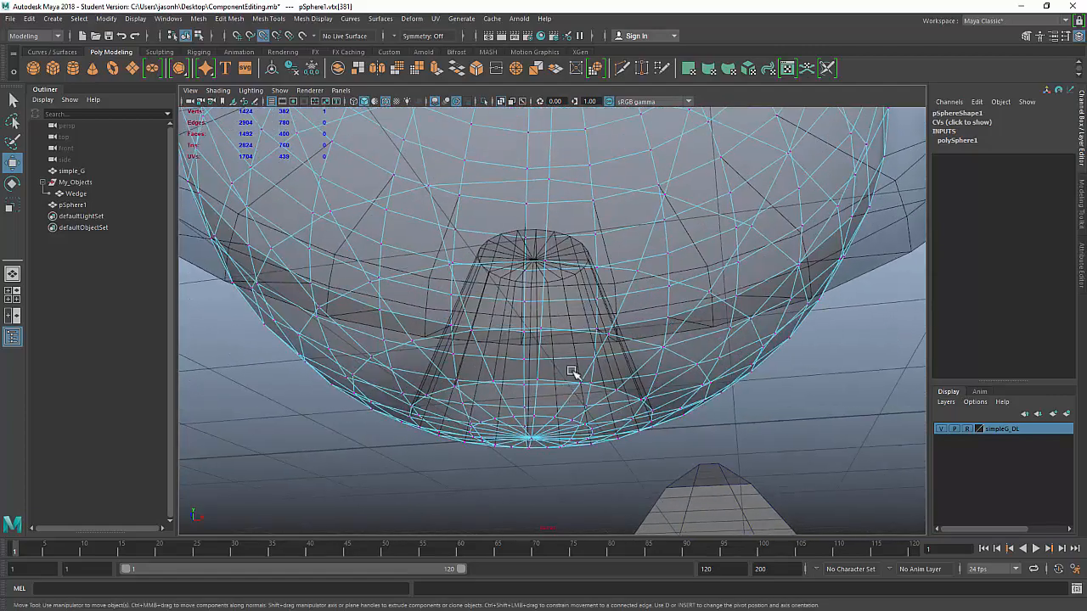
pyautogui.keyDown('alt'); pyautogui.moveTo(575, 374); pyautogui.dragTo(588, 276, button='middle'); pyautogui.keyUp('alt')
pyautogui.keyDown('alt'); pyautogui.moveTo(497, 263); pyautogui.dragTo(602, 341, button='right'); pyautogui.keyUp('alt')
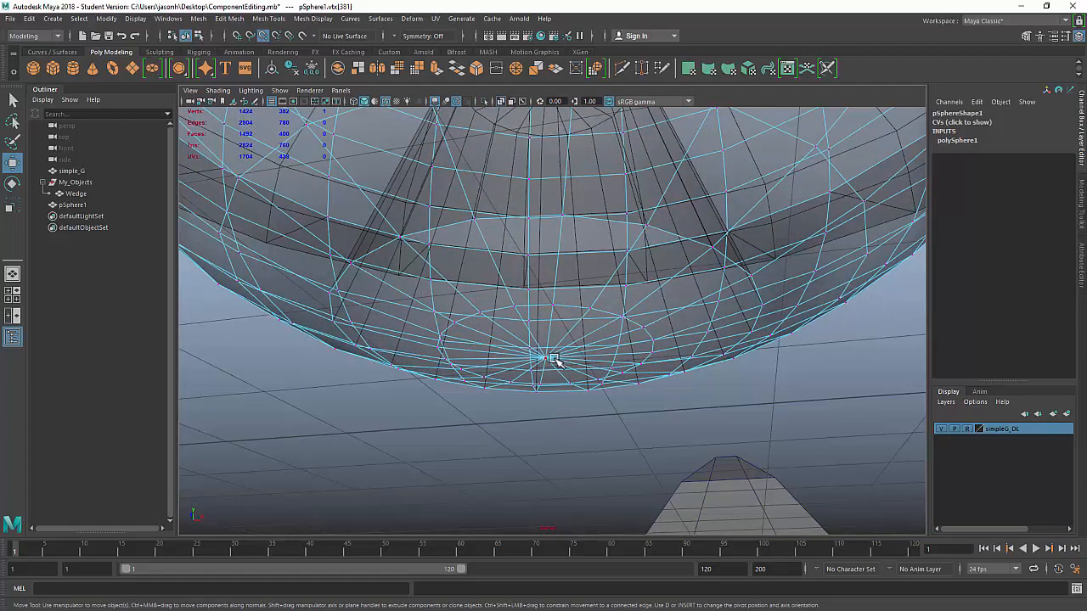
pyautogui.keyDown('alt'); pyautogui.moveTo(767, 311); pyautogui.dragTo(568, 339); pyautogui.keyUp('alt')
pyautogui.moveTo(527, 386); pyautogui.dragTo(552, 234)
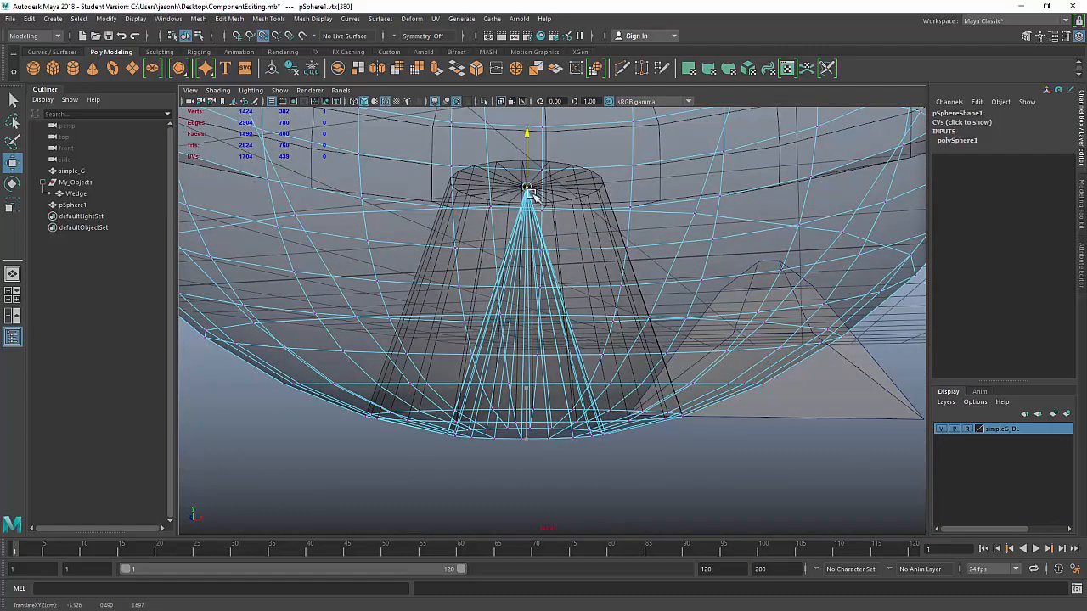
pyautogui.keyDown('alt'); pyautogui.moveTo(530, 194); pyautogui.dragTo(592, 241); pyautogui.keyUp('alt')
pyautogui.rightClick(507, 226)
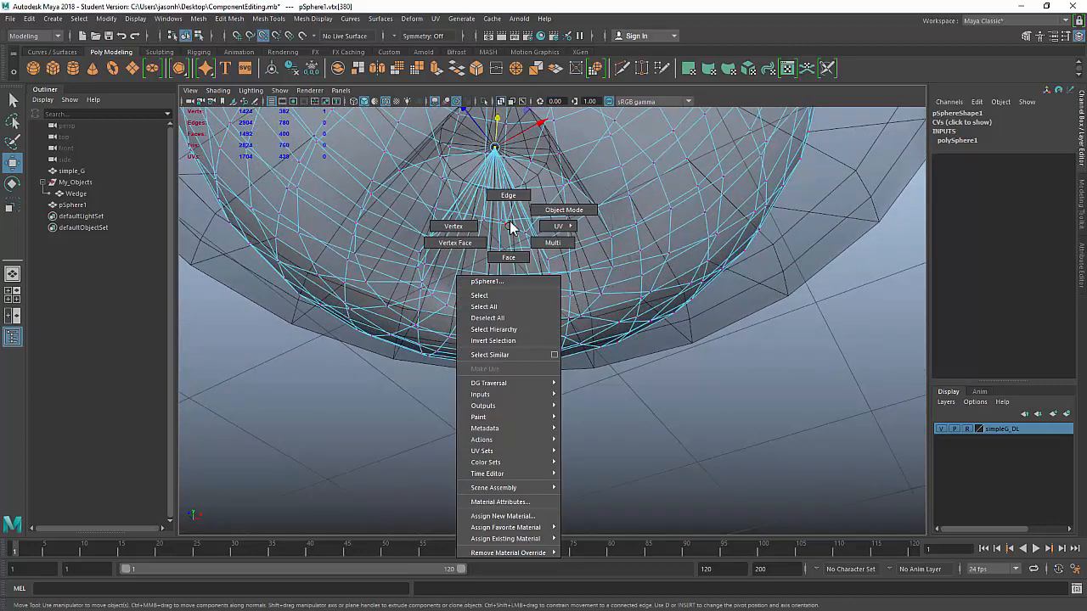
pyautogui.click(510, 200)
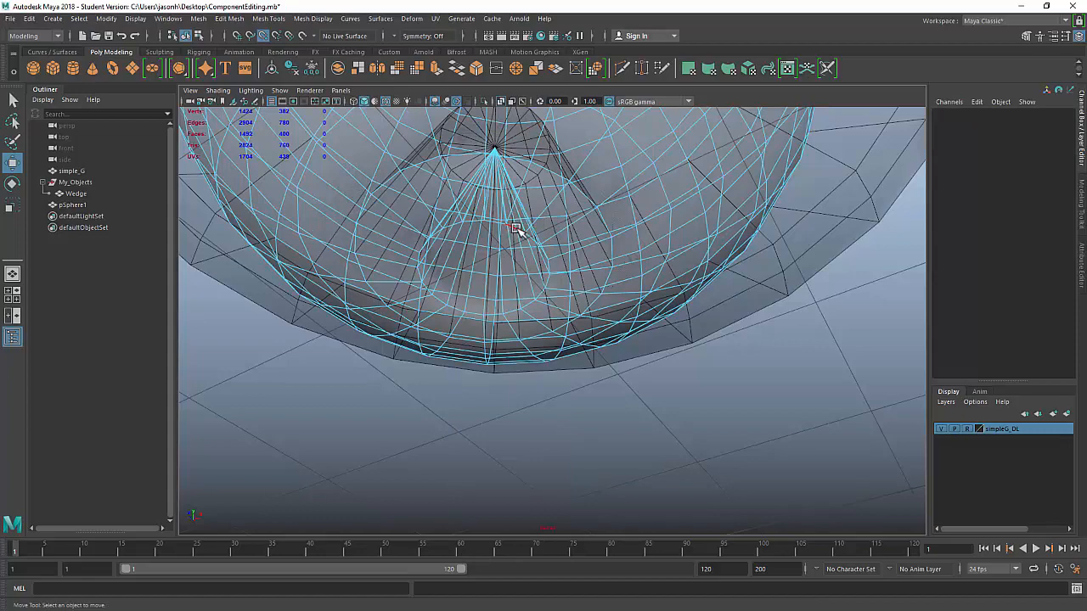
# Step: Lift the bottom edge loop up inside the sphere to the inner cone's top
pyautogui.doubleClick(462, 313)
pyautogui.keyDown('alt'); pyautogui.moveTo(586, 282); pyautogui.dragTo(658, 293); pyautogui.keyUp('alt')
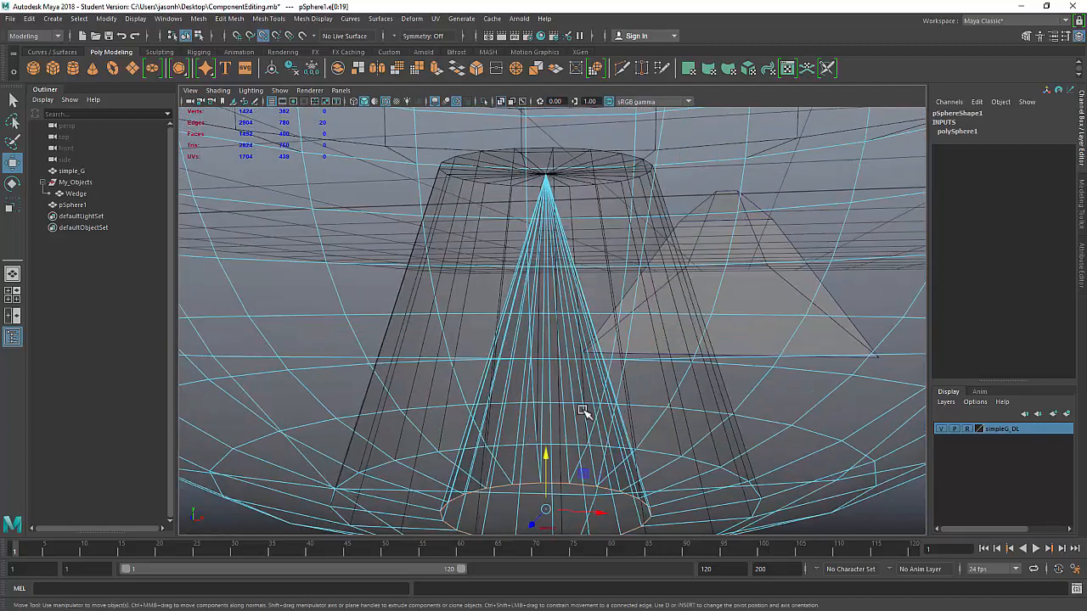
pyautogui.moveTo(552, 456); pyautogui.dragTo(650, 280)
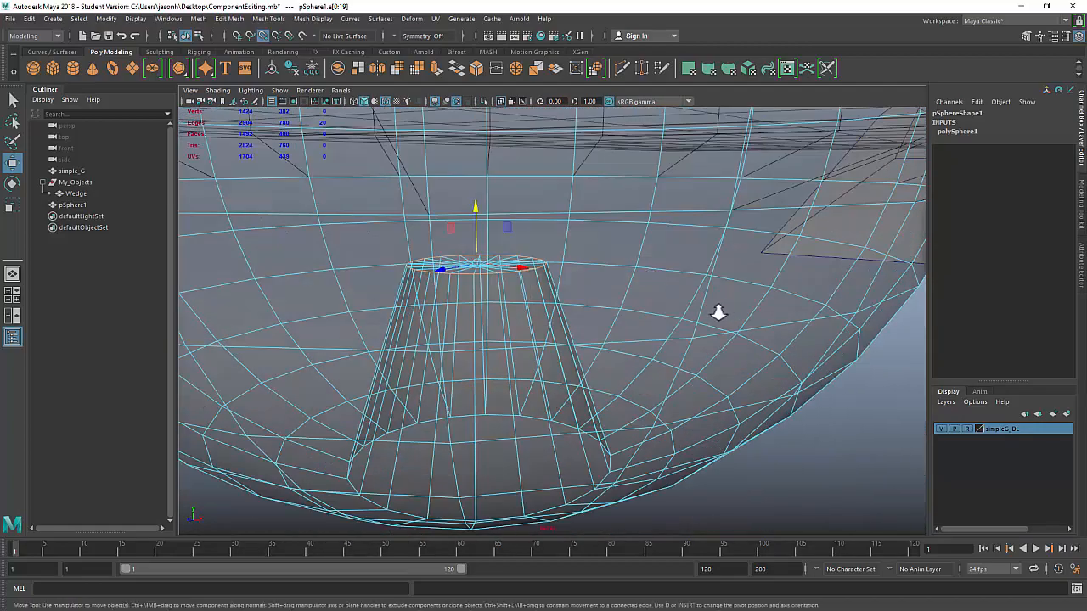
pyautogui.keyDown('alt'); pyautogui.moveTo(719, 310); pyautogui.dragTo(522, 311, button='right'); pyautogui.keyUp('alt')
pyautogui.keyDown('alt'); pyautogui.moveTo(523, 311); pyautogui.dragTo(504, 267); pyautogui.keyUp('alt')
pyautogui.keyDown('alt'); pyautogui.moveTo(703, 268); pyautogui.dragTo(658, 394, button='middle'); pyautogui.keyUp('alt')
pyautogui.keyDown('alt'); pyautogui.moveTo(754, 410); pyautogui.dragTo(692, 414); pyautogui.keyUp('alt')
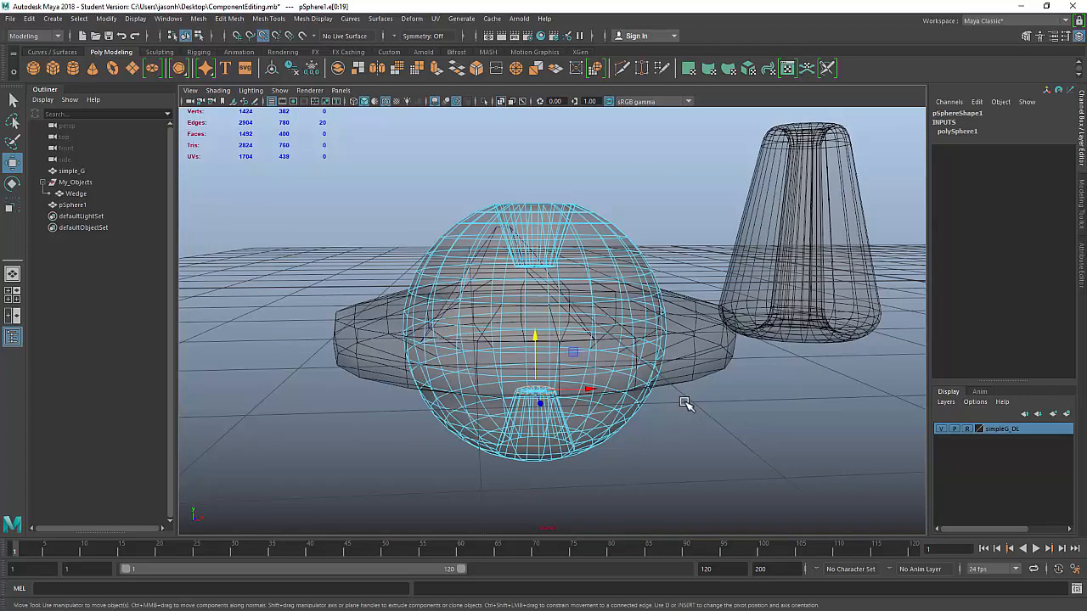
pyautogui.press('space')
pyautogui.press('space')
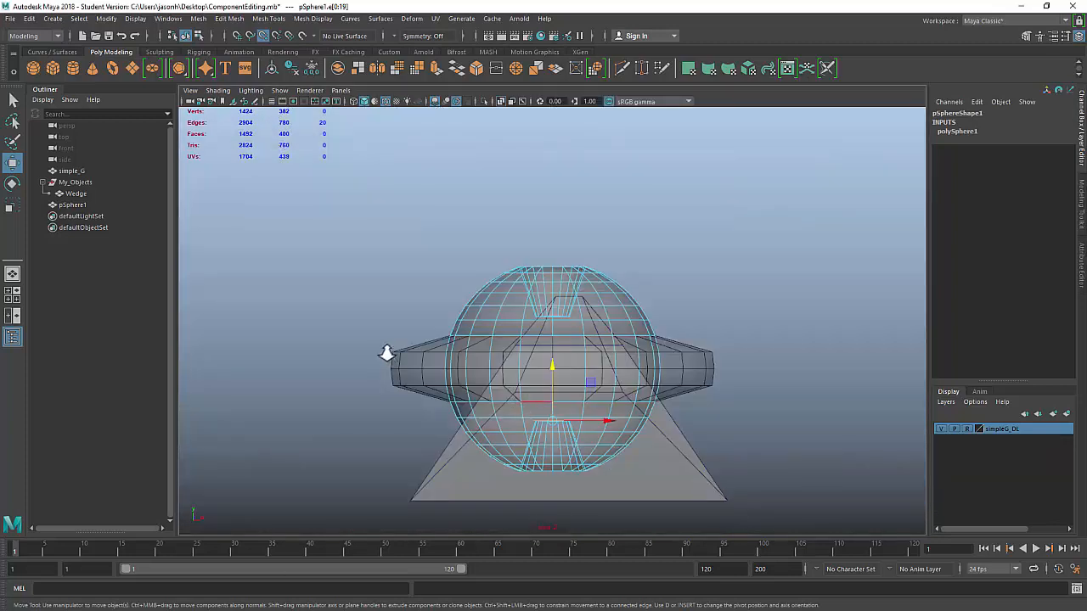
# Step: Marquee-select the sphere's middle vertex band in the front view, ready to scale in perspective
pyautogui.keyDown('alt'); pyautogui.moveTo(386, 353); pyautogui.dragTo(630, 372, button='right'); pyautogui.keyUp('alt')
pyautogui.moveTo(754, 280); pyautogui.dragTo(691, 272, button='right')
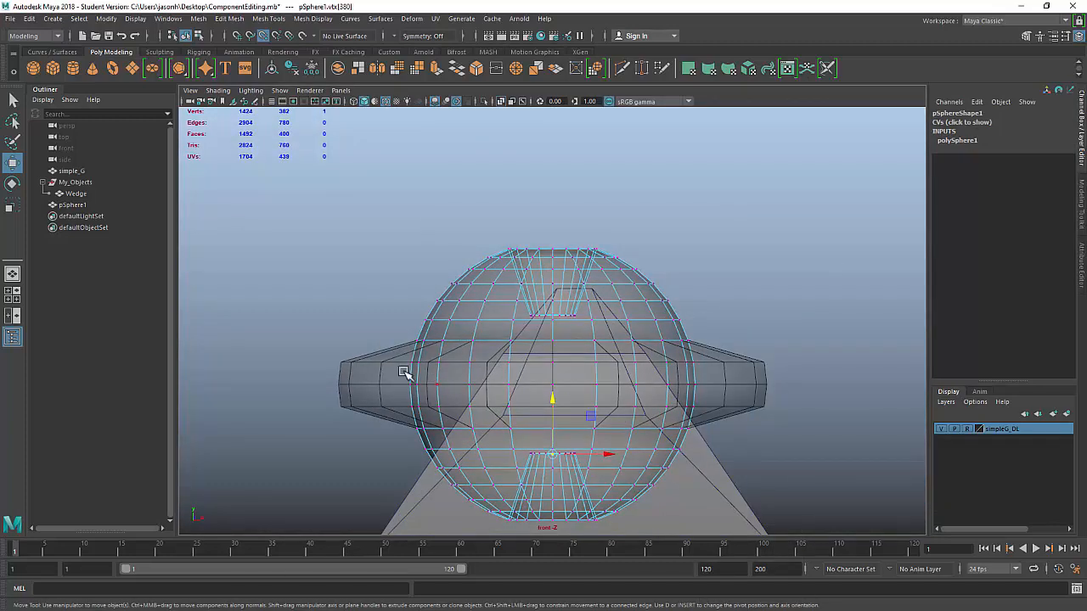
pyautogui.moveTo(337, 367); pyautogui.dragTo(813, 430)
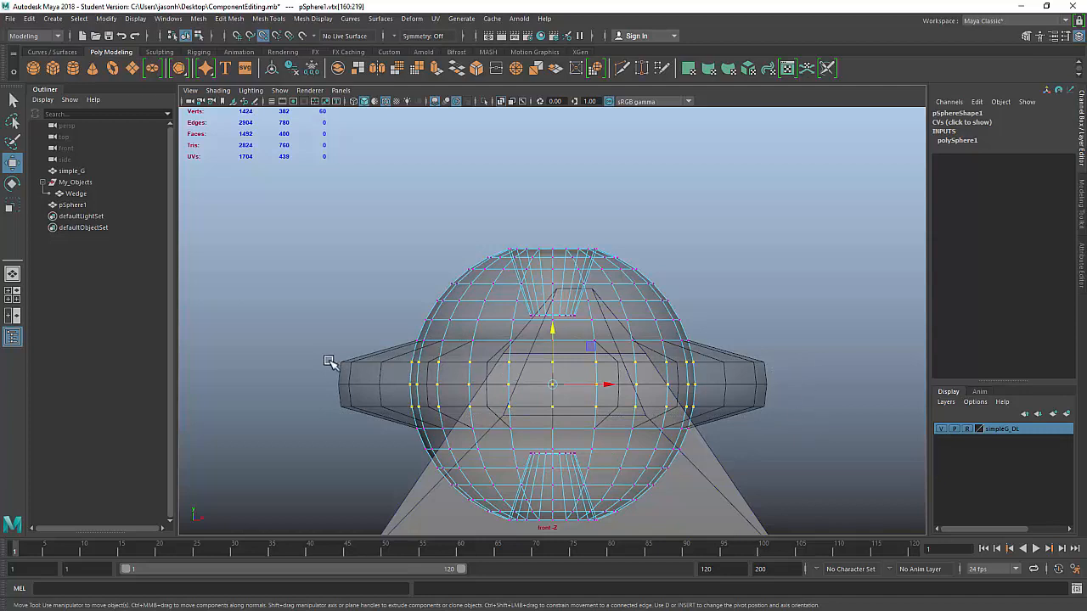
pyautogui.moveTo(322, 359); pyautogui.dragTo(765, 422)
pyautogui.press('space')
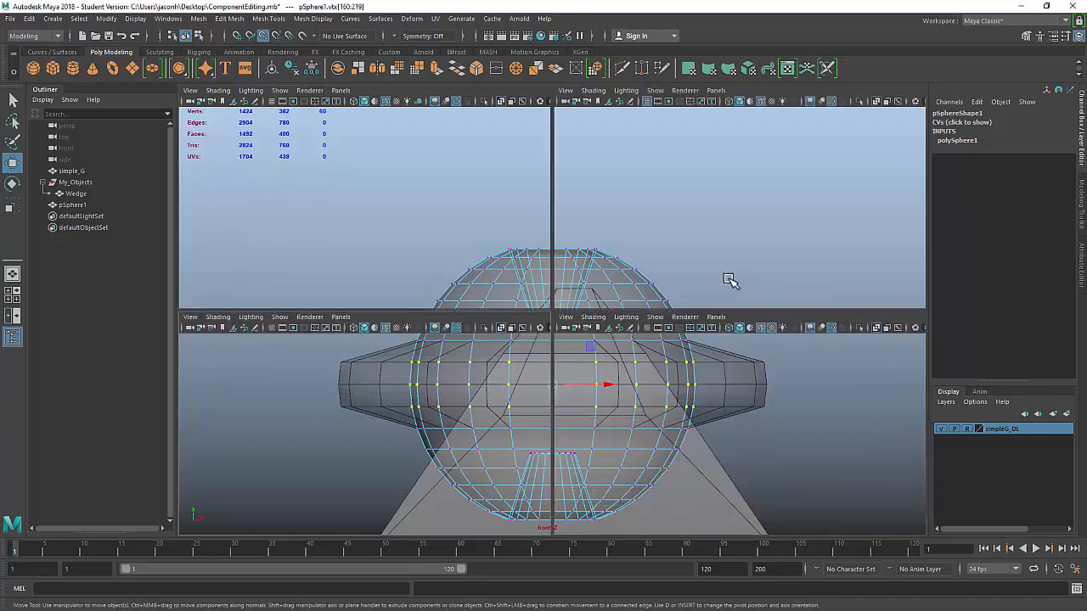
pyautogui.press('space')
pyautogui.keyDown('alt'); pyautogui.moveTo(626, 275); pyautogui.dragTo(603, 270); pyautogui.keyUp('alt')
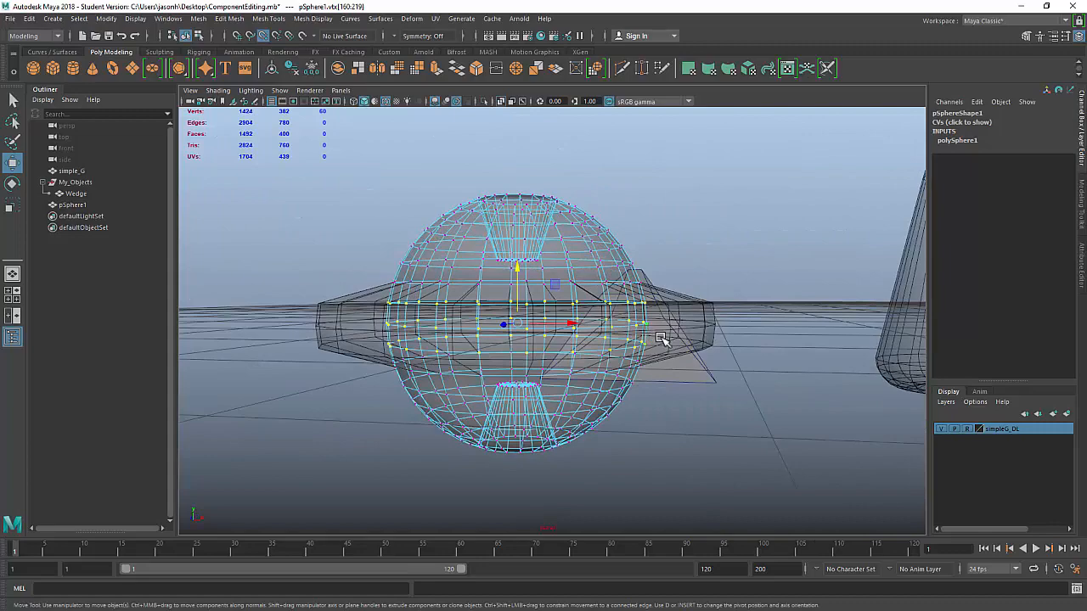
pyautogui.press('r')
pyautogui.keyDown('alt'); pyautogui.moveTo(628, 311); pyautogui.dragTo(612, 342); pyautogui.keyUp('alt')
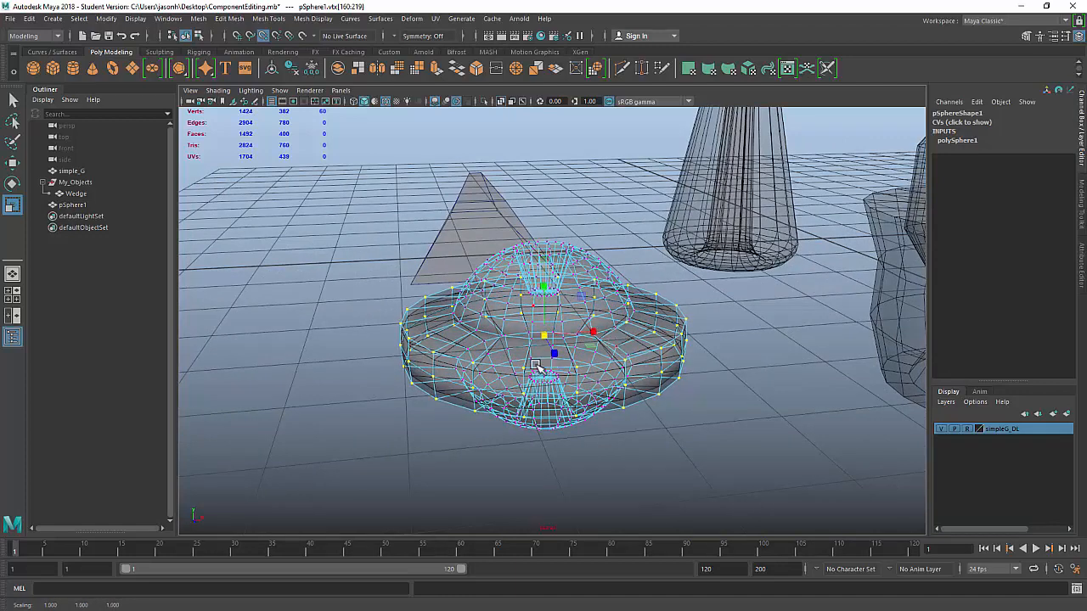
pyautogui.keyDown('alt'); pyautogui.moveTo(684, 397); pyautogui.dragTo(651, 393); pyautogui.keyUp('alt')
pyautogui.press('space')
pyautogui.press('space')
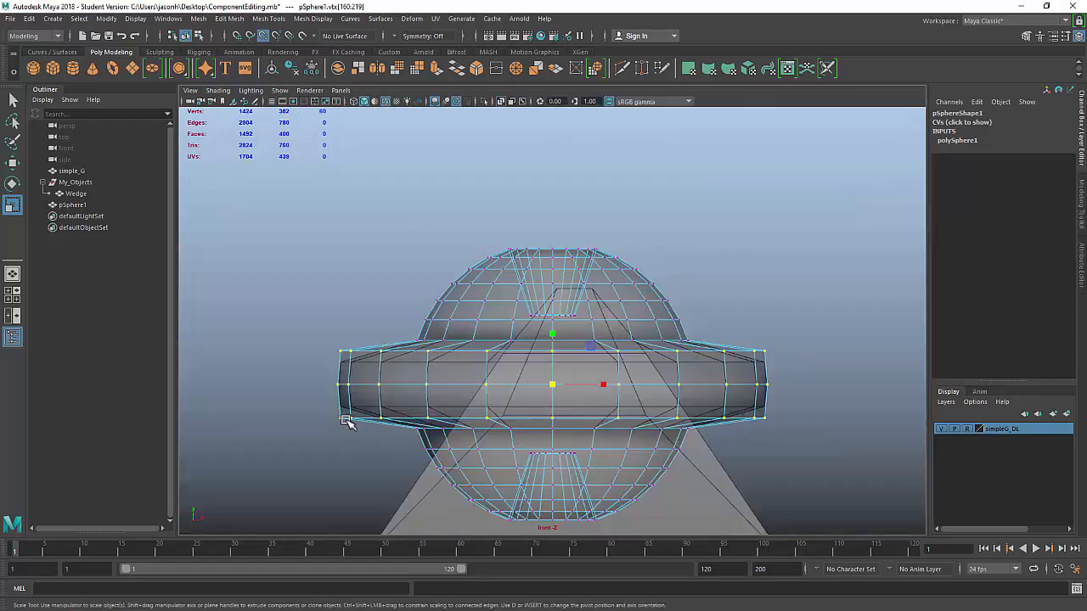
pyautogui.scroll(2, 344, 423)
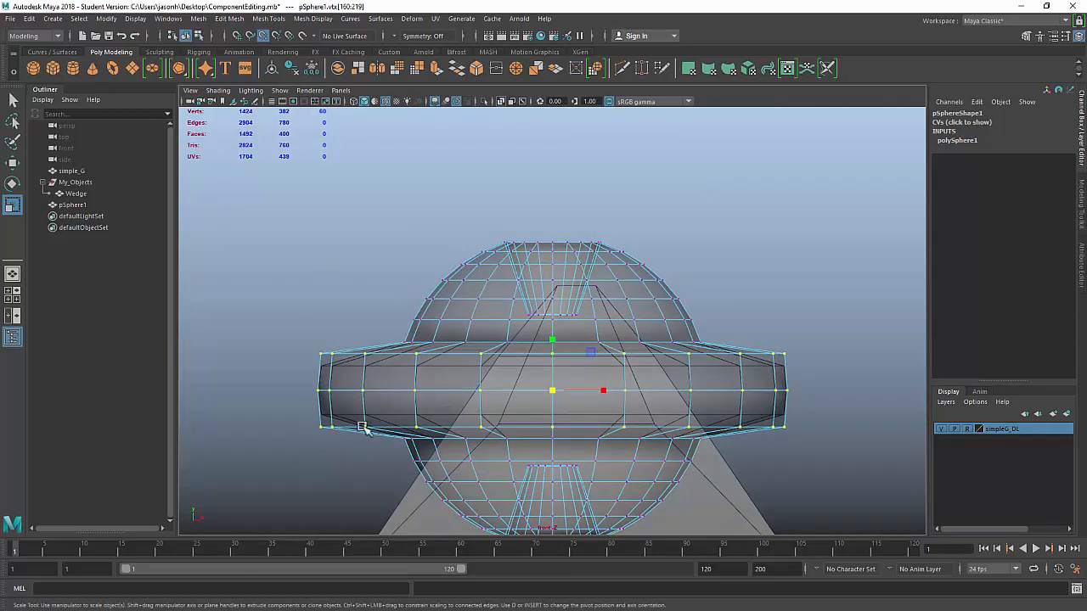
pyautogui.hotkey('ctrl', 'z')
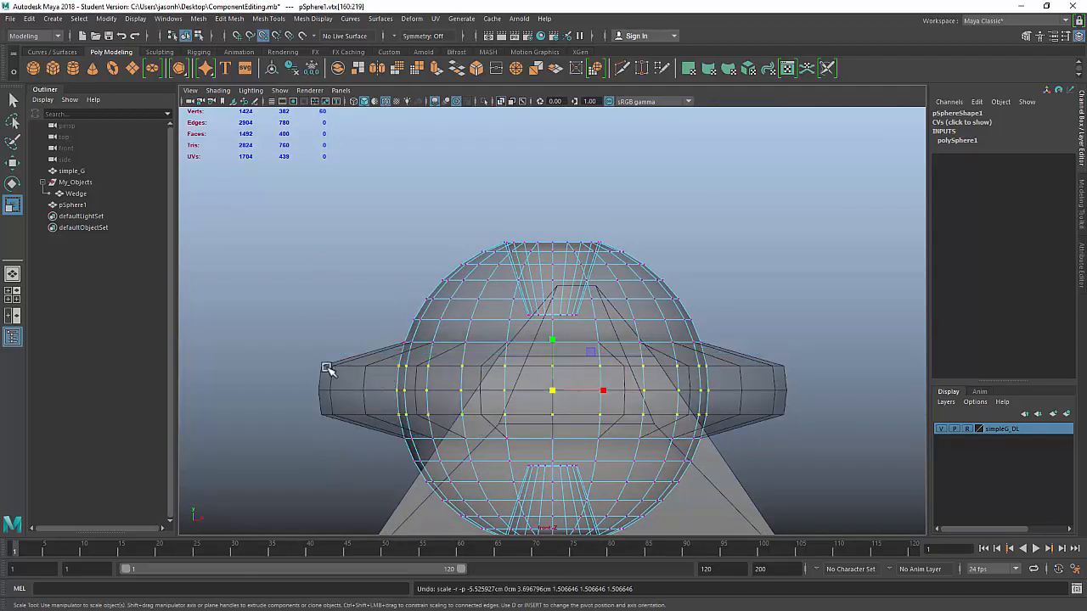
pyautogui.moveTo(553, 343); pyautogui.dragTo(556, 321)
pyautogui.hotkey('ctrl', 'z')
pyautogui.press('space')
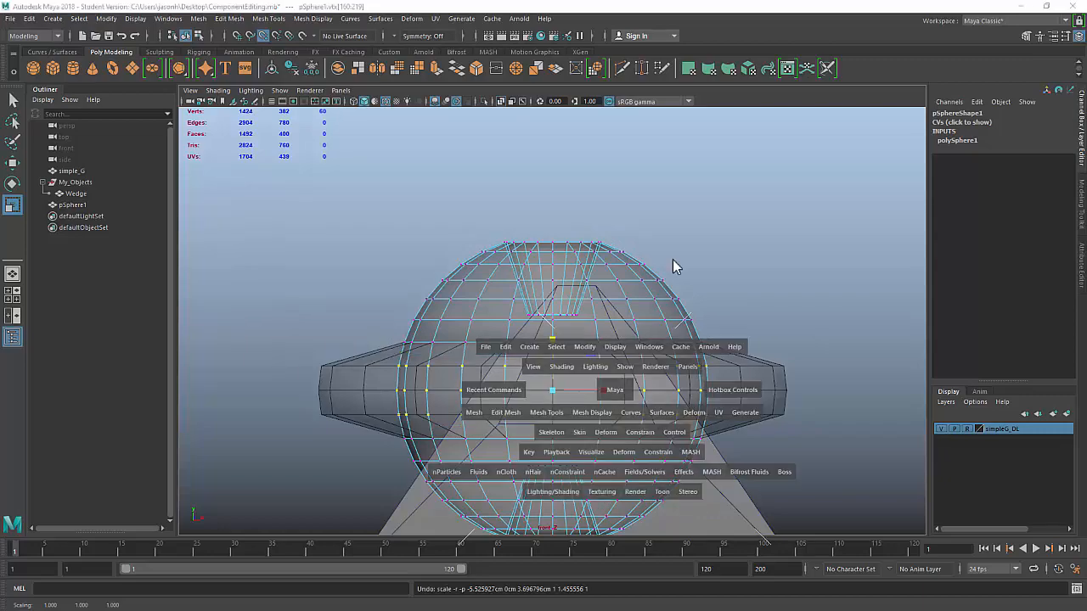
# Step: Try scaling the middle vertices outward, then undo to restore the round sphere
pyautogui.press('space')
pyautogui.keyDown('alt'); pyautogui.moveTo(646, 277); pyautogui.dragTo(672, 318); pyautogui.keyUp('alt')
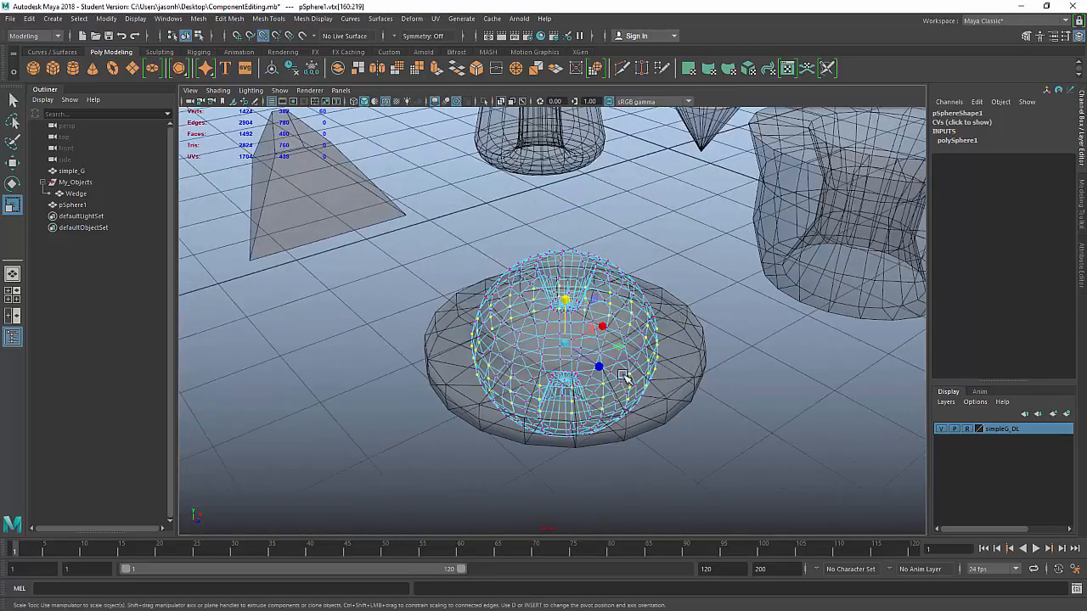
pyautogui.moveTo(601, 365); pyautogui.dragTo(619, 379)
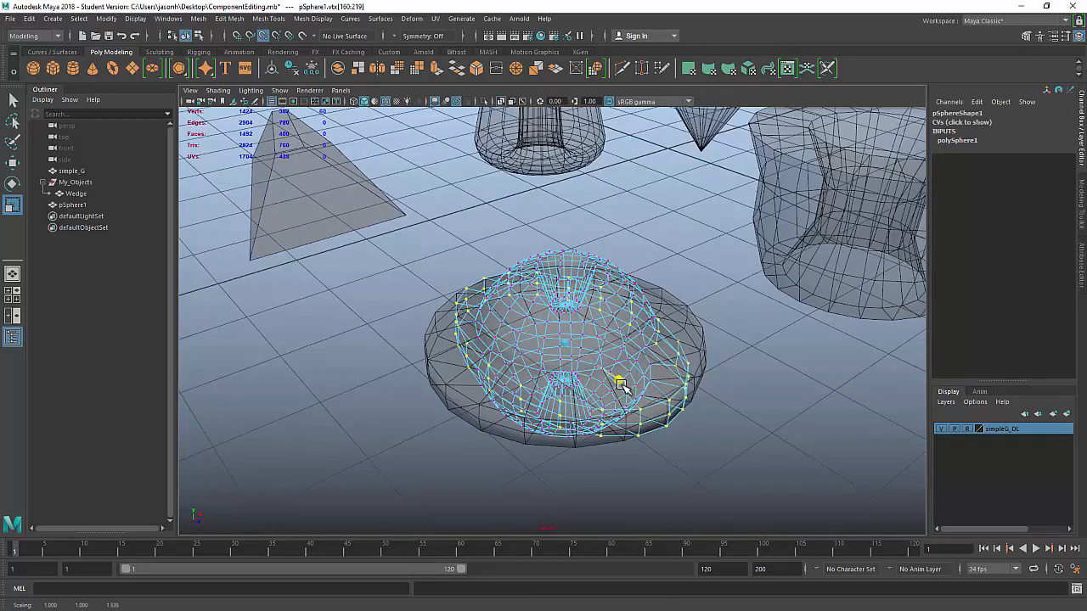
pyautogui.moveTo(603, 321); pyautogui.dragTo(625, 318)
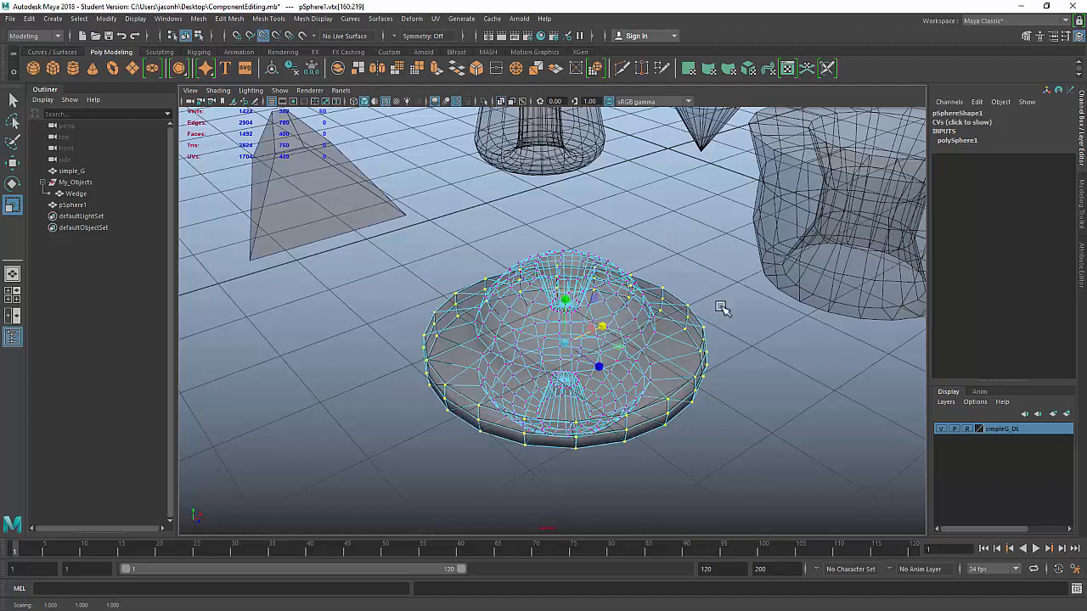
pyautogui.hotkey('ctrl', 'z')
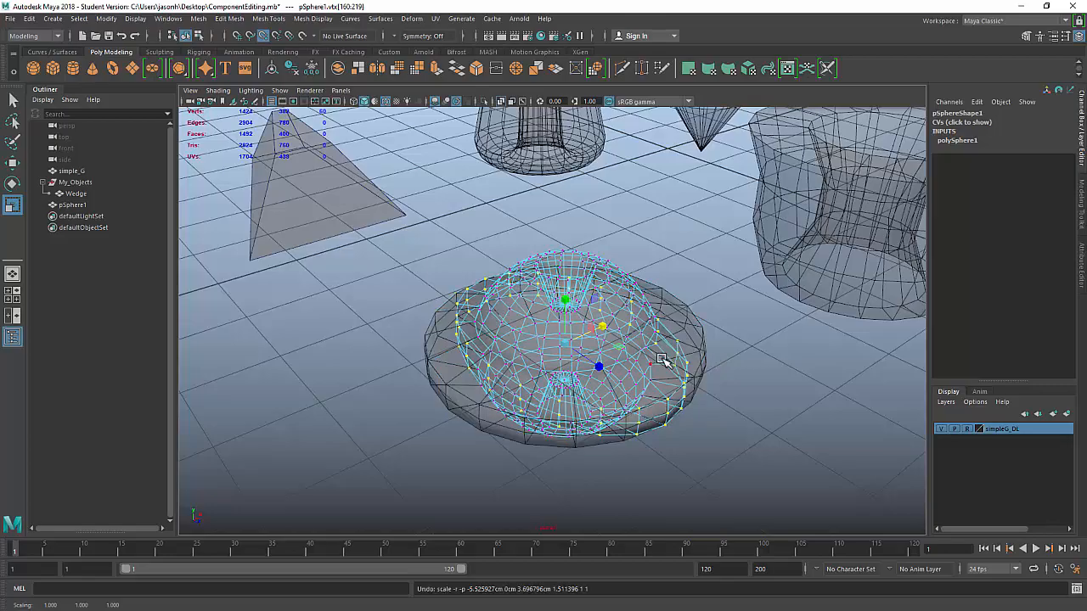
# Step: Scale the middle vertex ring outward from above to widen the dish's rim
pyautogui.keyDown('alt'); pyautogui.moveTo(703, 368); pyautogui.dragTo(544, 366); pyautogui.keyUp('alt')
pyautogui.keyDown('alt'); pyautogui.moveTo(549, 370); pyautogui.dragTo(621, 430, button='right'); pyautogui.keyUp('alt')
pyautogui.keyDown('alt'); pyautogui.moveTo(621, 430); pyautogui.dragTo(647, 359); pyautogui.keyUp('alt')
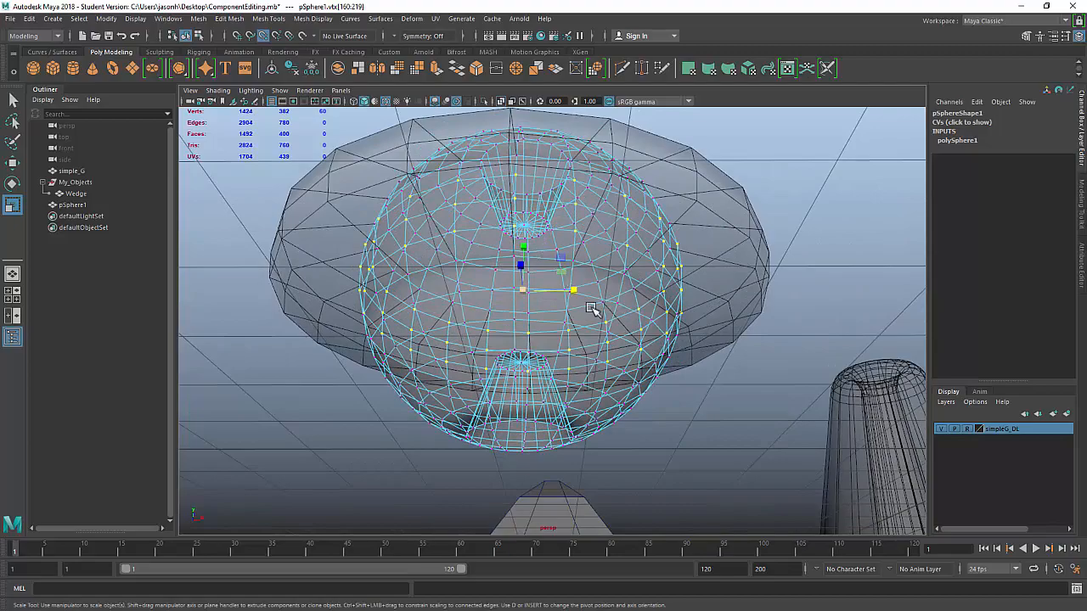
pyautogui.keyDown('alt'); pyautogui.moveTo(592, 309); pyautogui.dragTo(658, 406); pyautogui.keyUp('alt')
pyautogui.keyDown('alt'); pyautogui.moveTo(713, 397); pyautogui.dragTo(674, 331, button='middle'); pyautogui.keyUp('alt')
pyautogui.keyDown('alt'); pyautogui.moveTo(674, 331); pyautogui.dragTo(691, 342, button='right'); pyautogui.keyUp('alt')
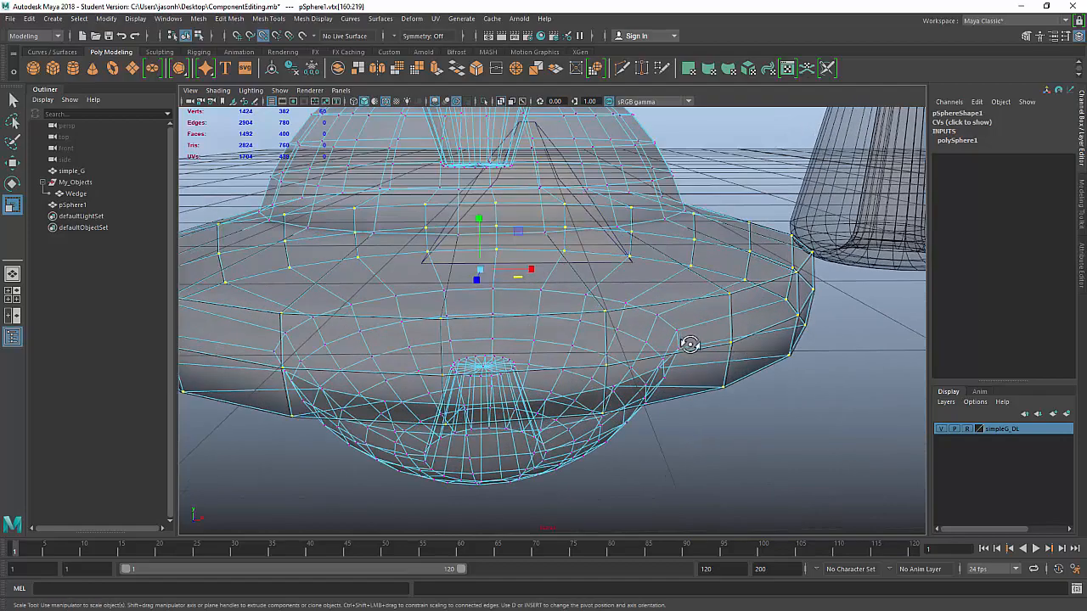
pyautogui.keyDown('alt'); pyautogui.moveTo(691, 342); pyautogui.dragTo(704, 352); pyautogui.keyUp('alt')
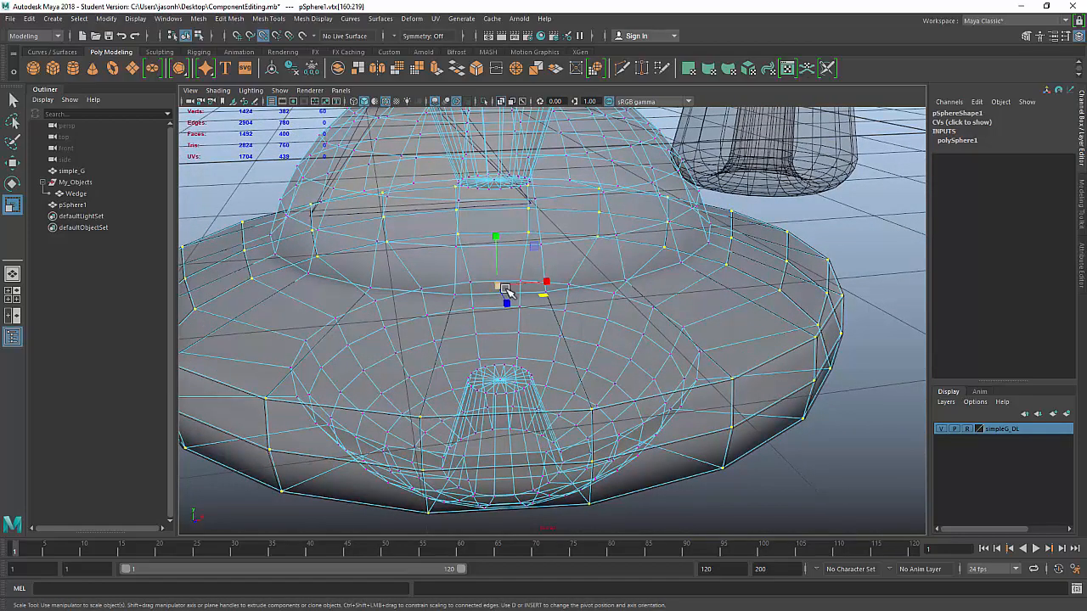
pyautogui.press('-')
pyautogui.press('-')
pyautogui.press('-')
pyautogui.press('-')
pyautogui.press('-')
pyautogui.press('-')
pyautogui.press('-')
pyautogui.moveTo(519, 297)
pyautogui.mouseDown()
pyautogui.moveTo(524, 289)
pyautogui.moveTo(512, 299)
pyautogui.mouseUp()
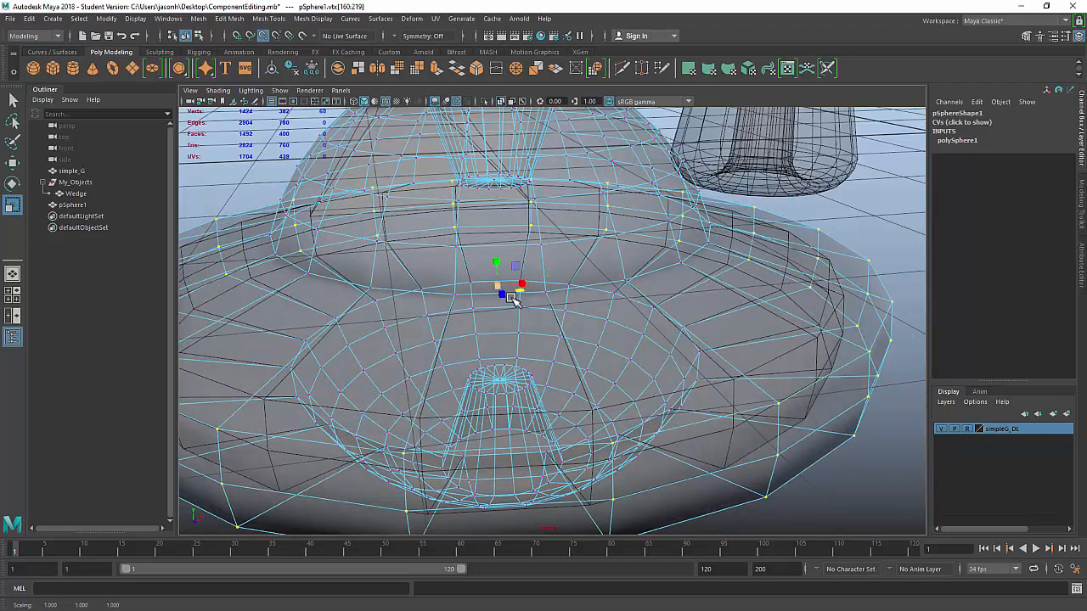
# Step: Adjust the manipulator size with +/- and pull back to view the whole scene
pyautogui.press('=')
pyautogui.press('=')
pyautogui.press('=')
pyautogui.press('=')
pyautogui.press('=')
pyautogui.press('=')
pyautogui.press('=')
pyautogui.press('=')
pyautogui.press('=')
pyautogui.press('=')
pyautogui.keyDown('alt'); pyautogui.moveTo(839, 381); pyautogui.dragTo(571, 331, button='right'); pyautogui.keyUp('alt')
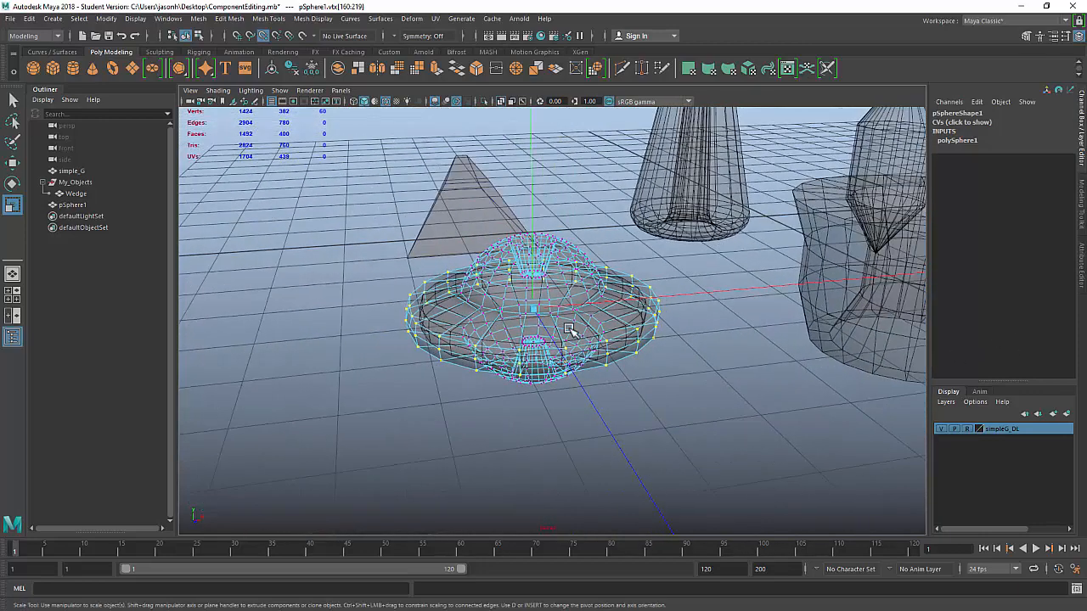
pyautogui.press('-')
pyautogui.press('-')
pyautogui.press('-')
pyautogui.press('-')
pyautogui.press('-')
pyautogui.press('-')
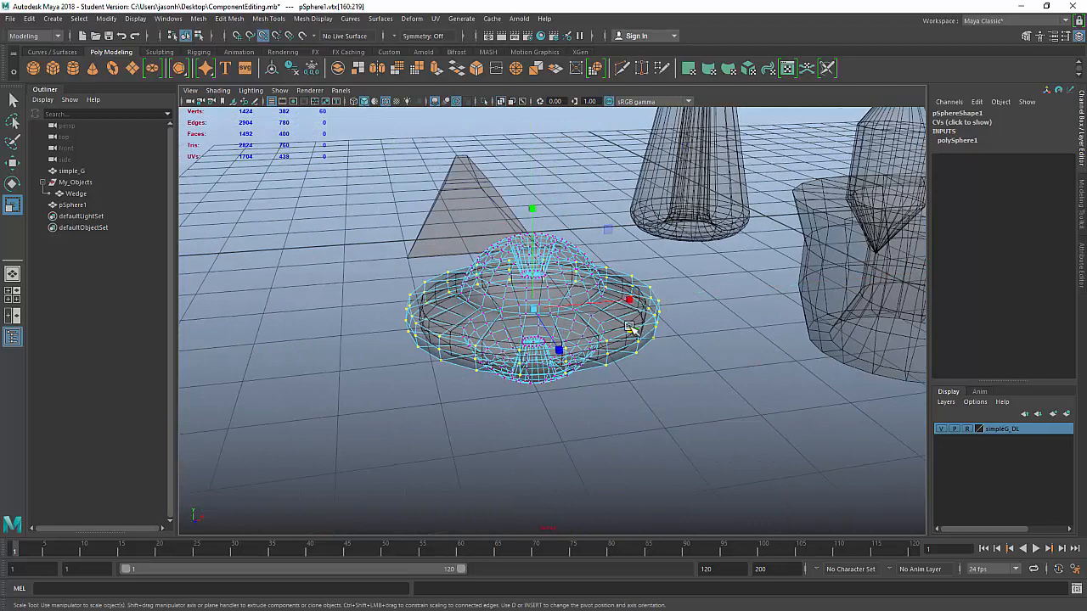
pyautogui.press('=')
pyautogui.press('=')
pyautogui.press('=')
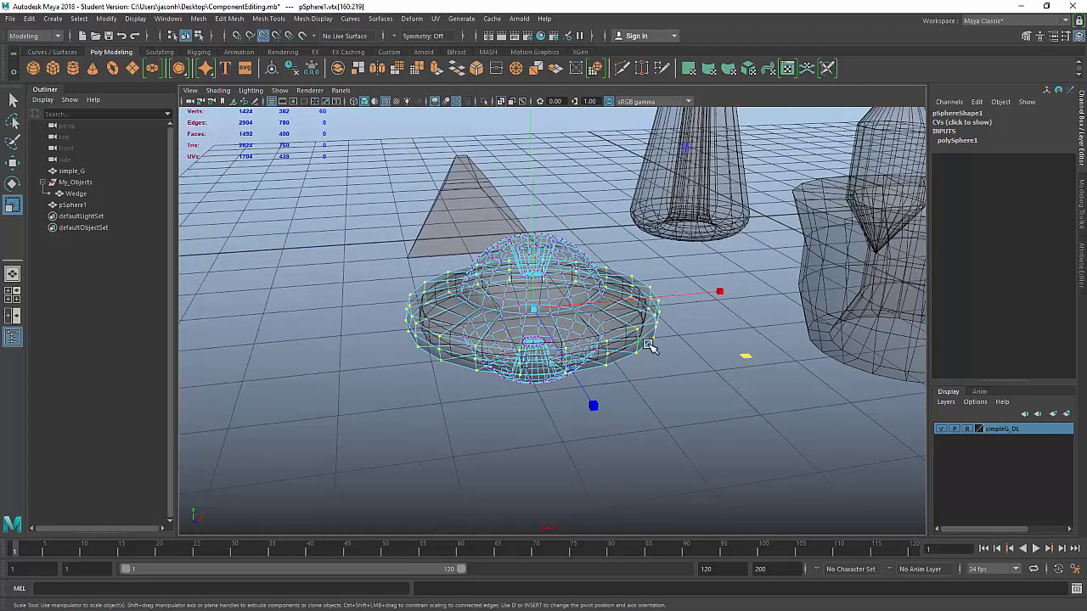
pyautogui.press('=')
pyautogui.press('=')
pyautogui.press('=')
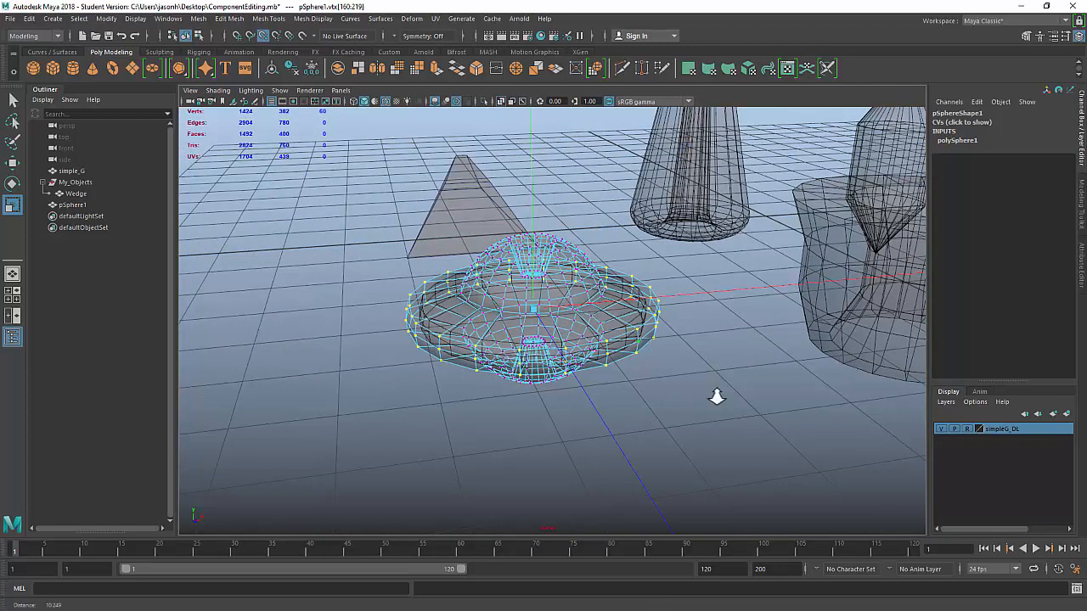
pyautogui.keyDown('alt'); pyautogui.moveTo(716, 395); pyautogui.dragTo(919, 435, button='right'); pyautogui.keyUp('alt')
pyautogui.keyDown('alt'); pyautogui.moveTo(754, 331); pyautogui.dragTo(622, 315, button='middle'); pyautogui.keyUp('alt')
pyautogui.keyDown('alt'); pyautogui.moveTo(622, 316); pyautogui.dragTo(732, 356, button='right'); pyautogui.keyUp('alt')
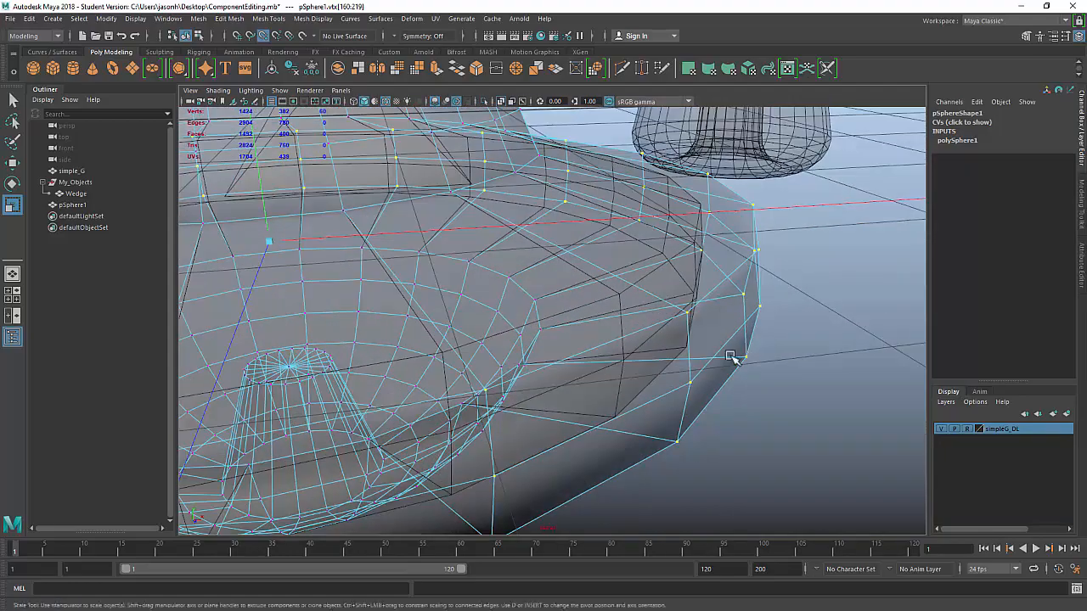
pyautogui.moveTo(737, 348)
pyautogui.keyDown('alt'); pyautogui.mouseDown()
pyautogui.moveTo(737, 359)
pyautogui.moveTo(728, 355)
pyautogui.mouseUp(); pyautogui.keyUp('alt')
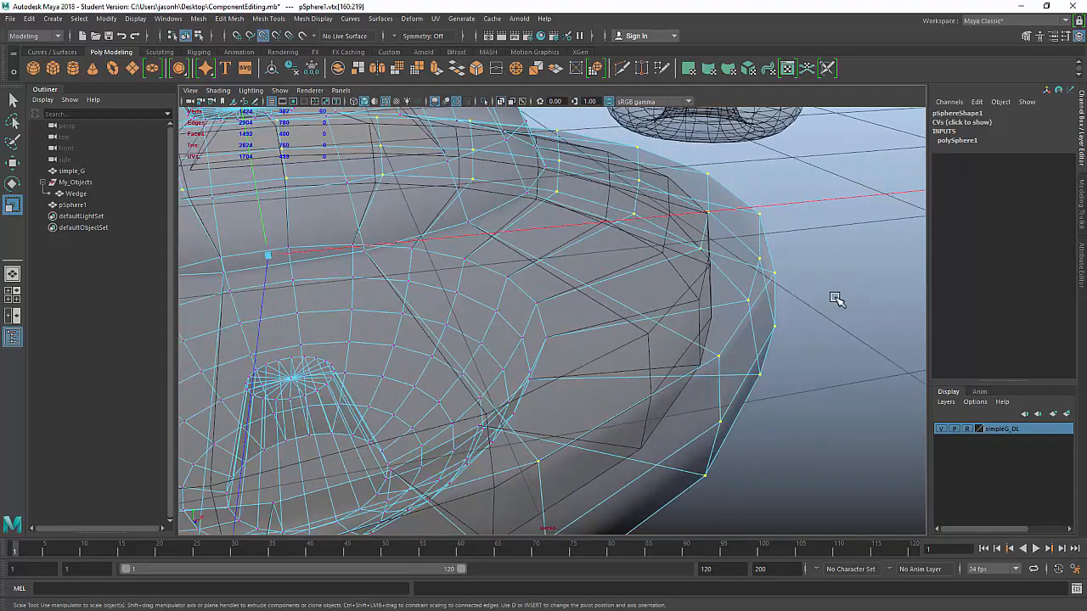
pyautogui.moveTo(830, 269); pyautogui.dragTo(583, 223, button='middle')
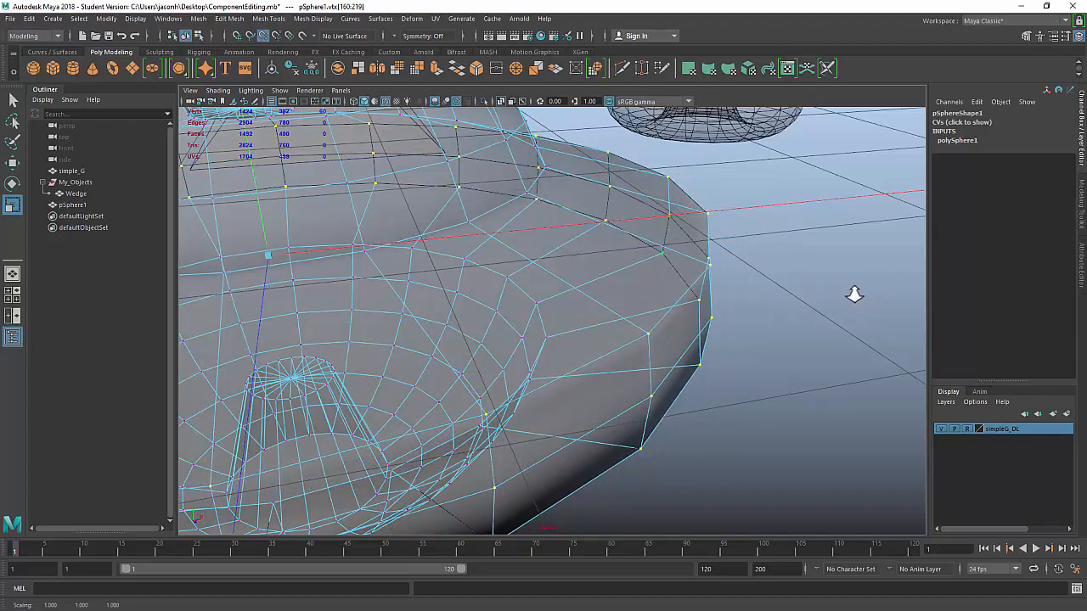
pyautogui.keyDown('alt'); pyautogui.moveTo(854, 293); pyautogui.dragTo(465, 209, button='right'); pyautogui.keyUp('alt')
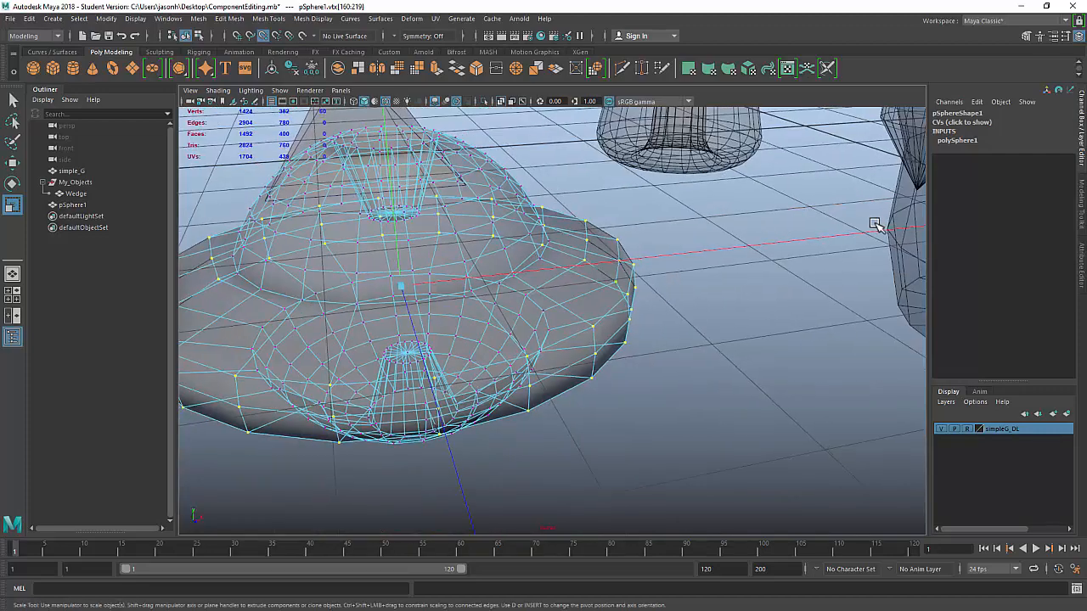
pyautogui.keyDown('alt'); pyautogui.moveTo(720, 296); pyautogui.dragTo(567, 343); pyautogui.keyUp('alt')
pyautogui.scroll(2, 512, 277)
pyautogui.scroll(-5, 514, 287)
pyautogui.scroll(-3, 666, 350)
pyautogui.keyDown('alt'); pyautogui.moveTo(637, 351); pyautogui.dragTo(589, 357, button='middle'); pyautogui.keyUp('alt')
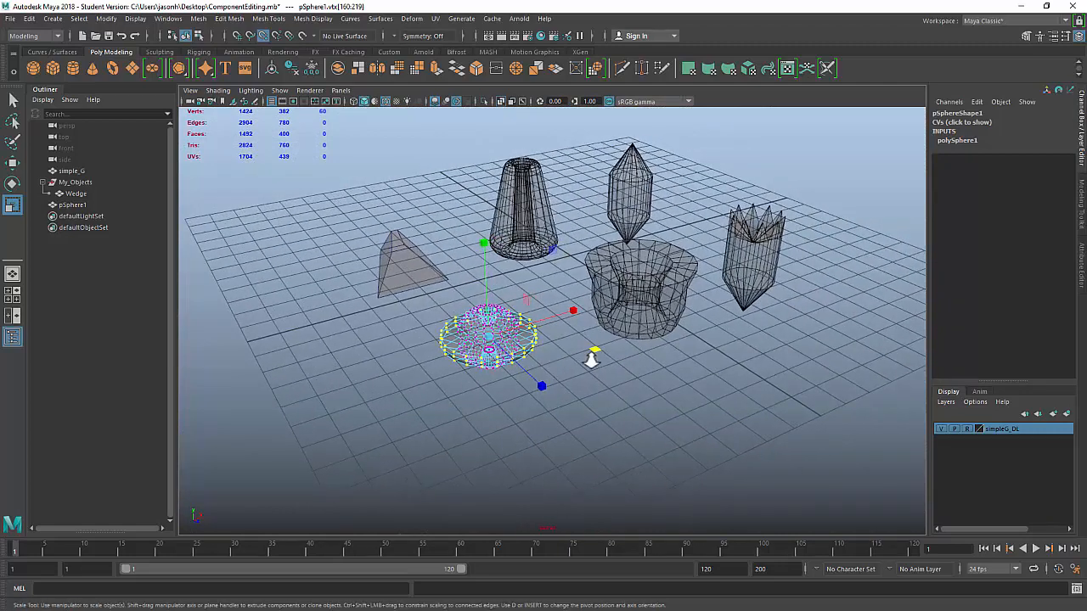
# Step: Rename pSphere1 to PogoBall in the Outliner
pyautogui.scroll(1, 562, 363)
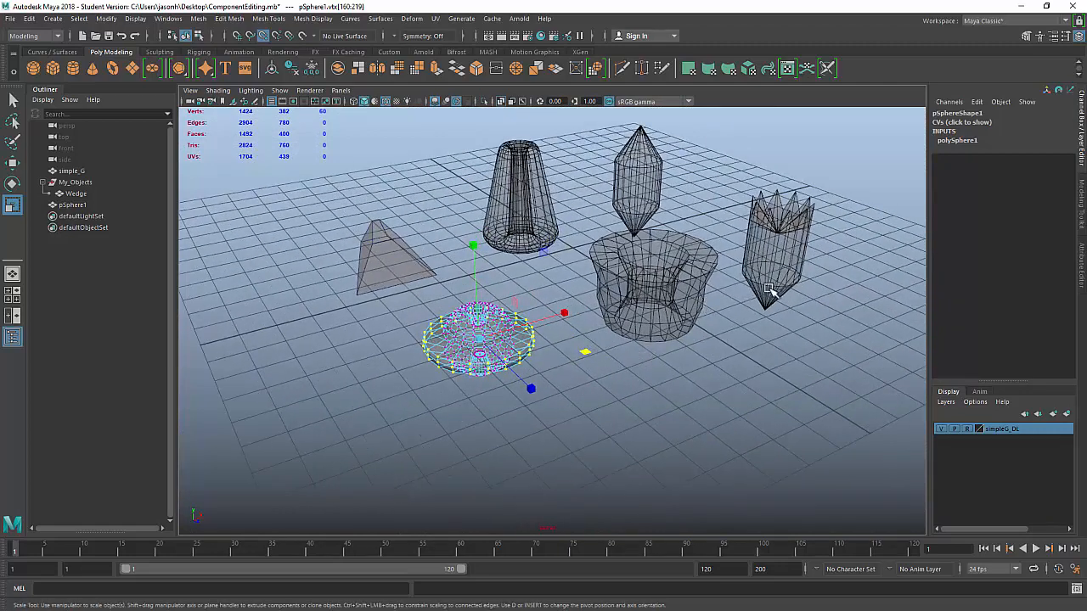
pyautogui.click(91, 205)
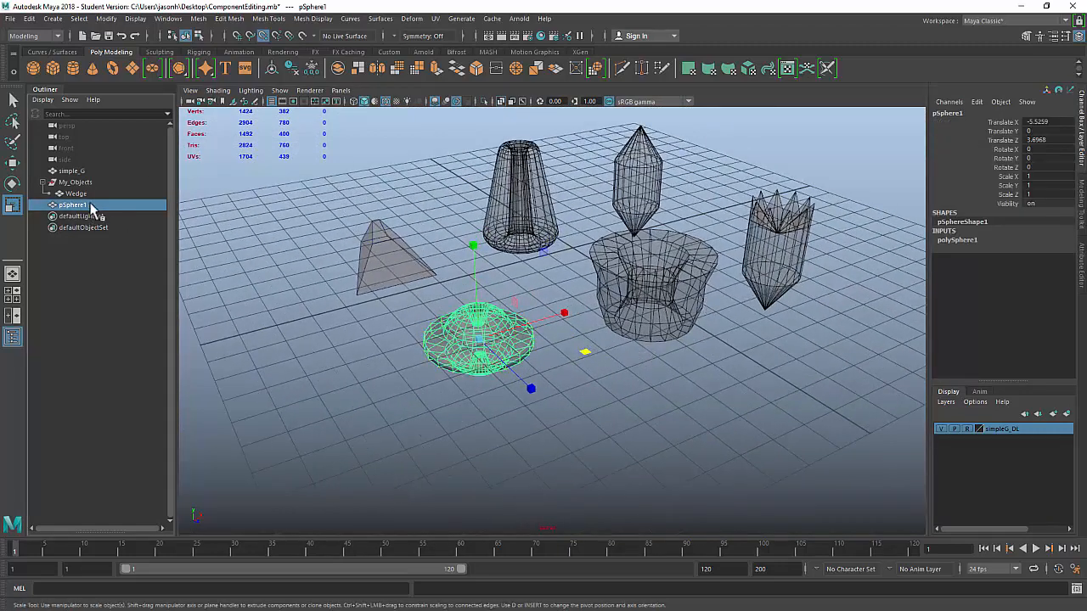
pyautogui.doubleClick(76, 206)
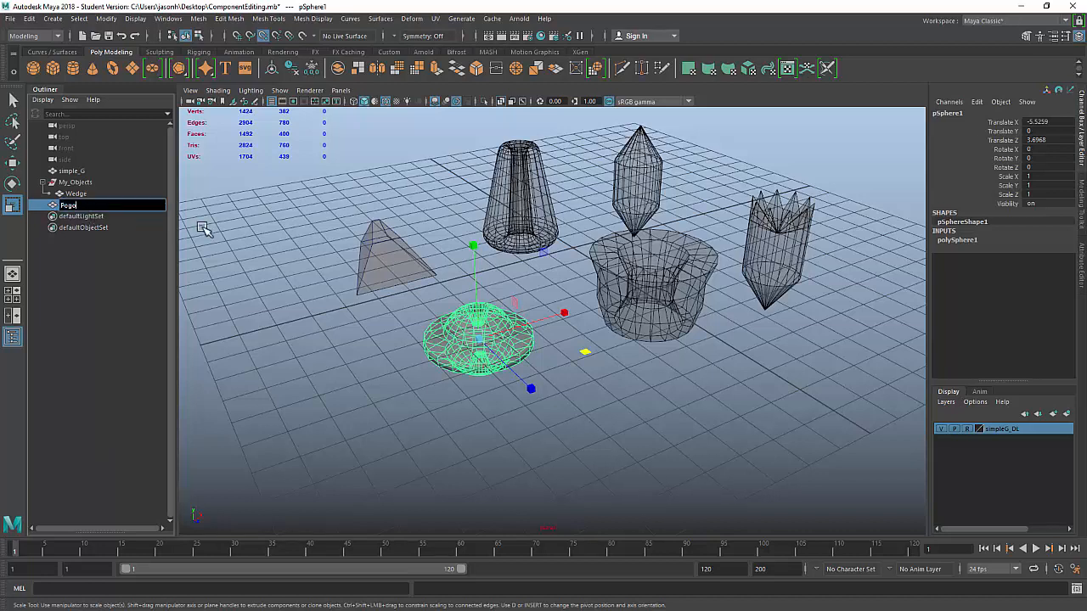
pyautogui.press('Return')
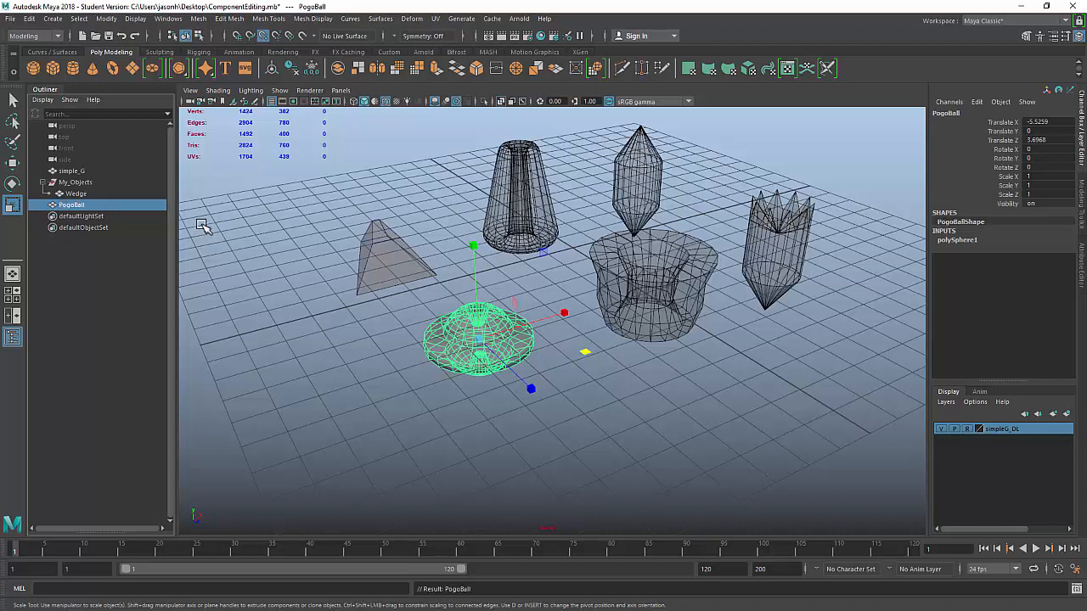
# Step: Reselect PogoBall and drag it toward the simple_G group
pyautogui.click(340, 259)
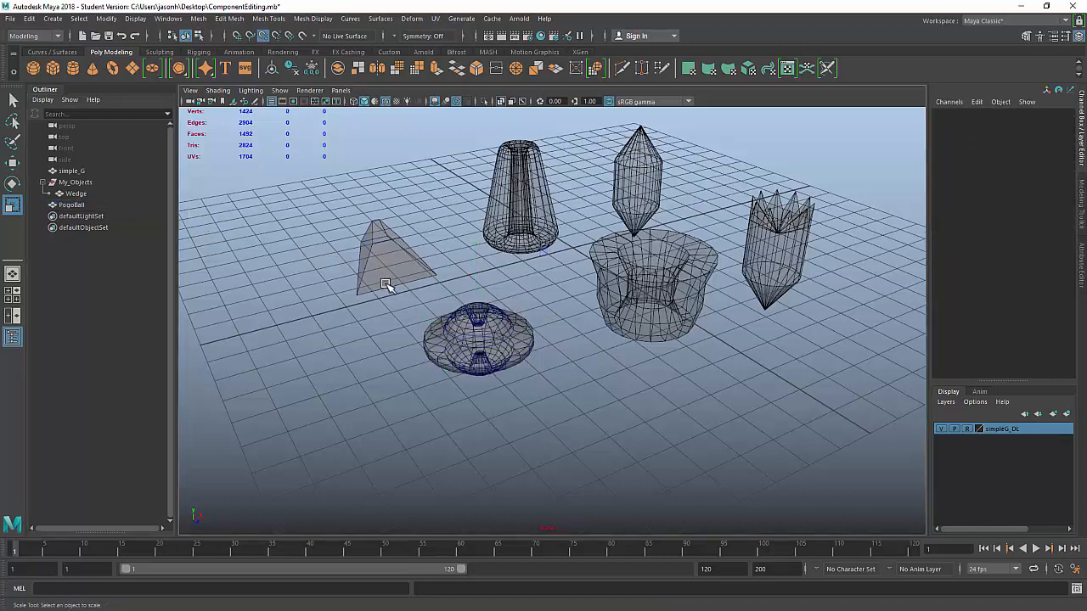
pyautogui.click(82, 205)
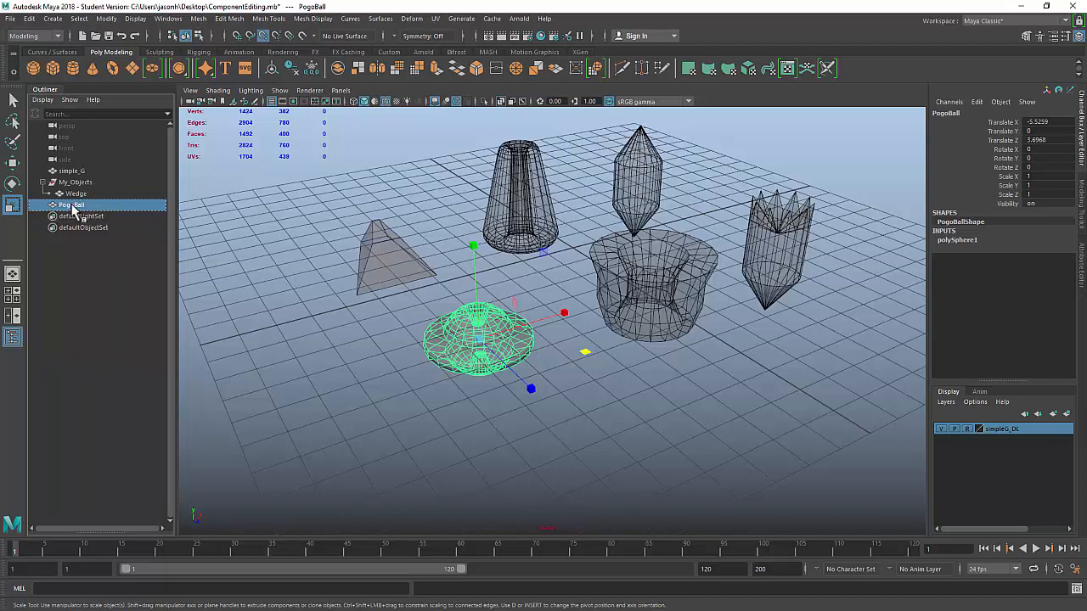
pyautogui.moveTo(73, 210); pyautogui.dragTo(73, 169, button='middle')
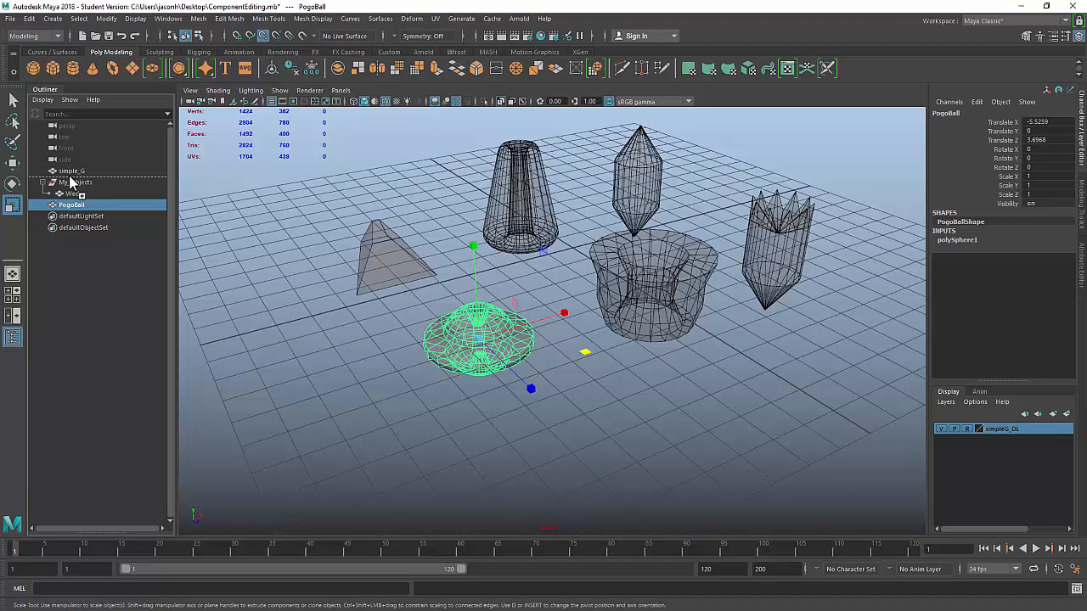
# Step: Parent PogoBall under the My_Objects group with P, then deselect everything
pyautogui.moveTo(73, 189); pyautogui.dragTo(79, 184, button='middle')
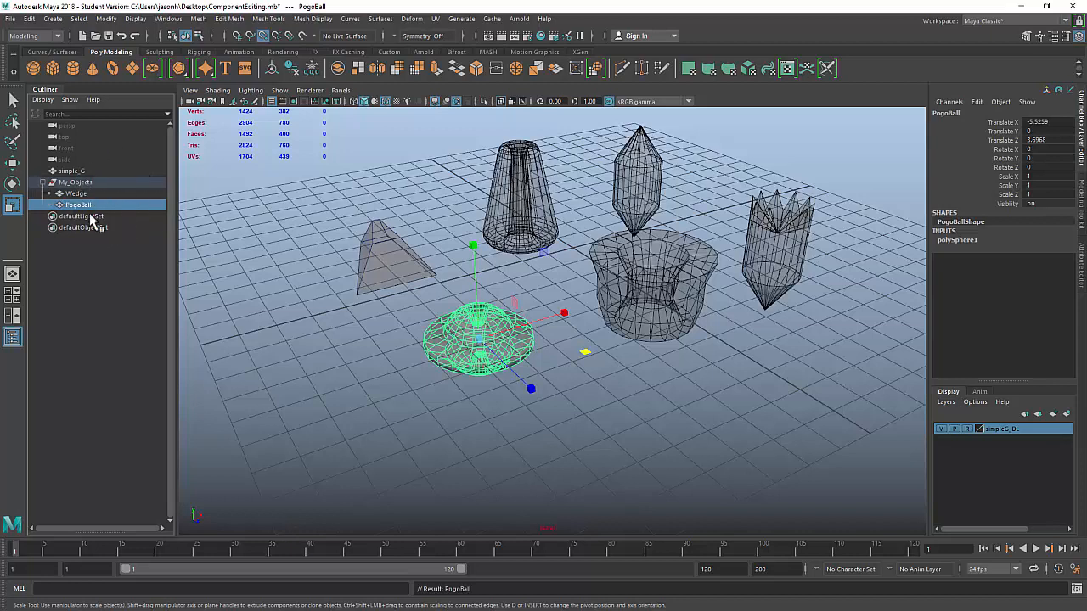
pyautogui.hotkey('ctrl', 'z')
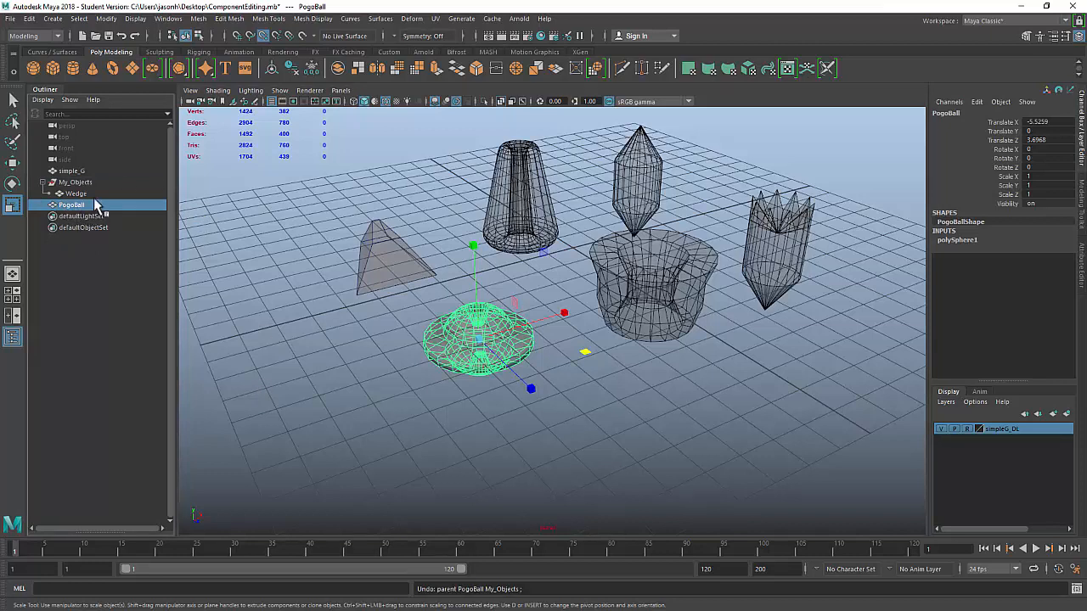
pyautogui.keyDown('ctrl'); pyautogui.click(75, 183); pyautogui.keyUp('ctrl')
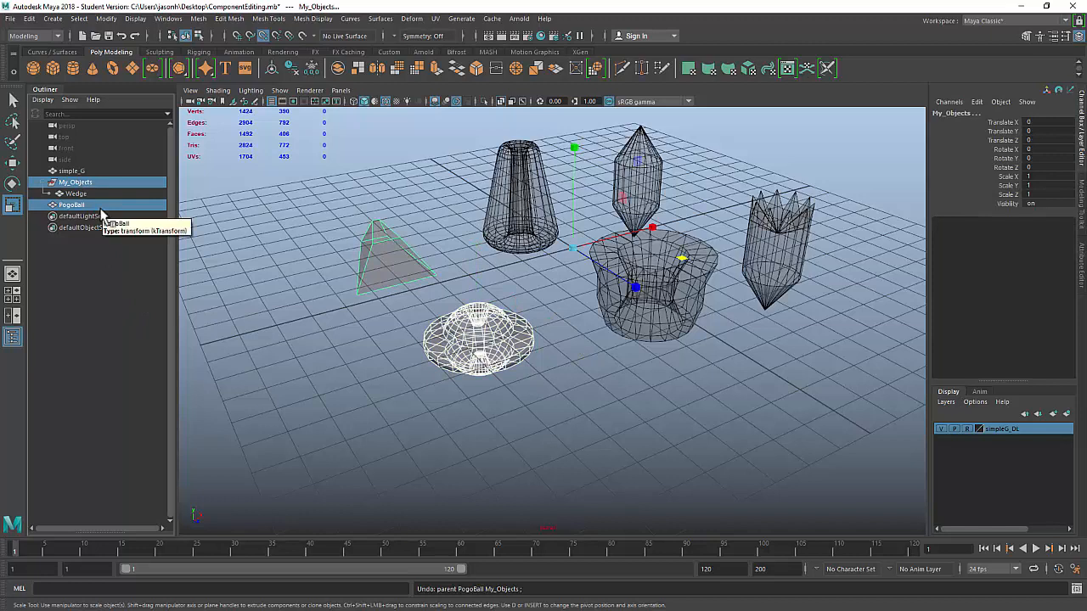
pyautogui.press('p')
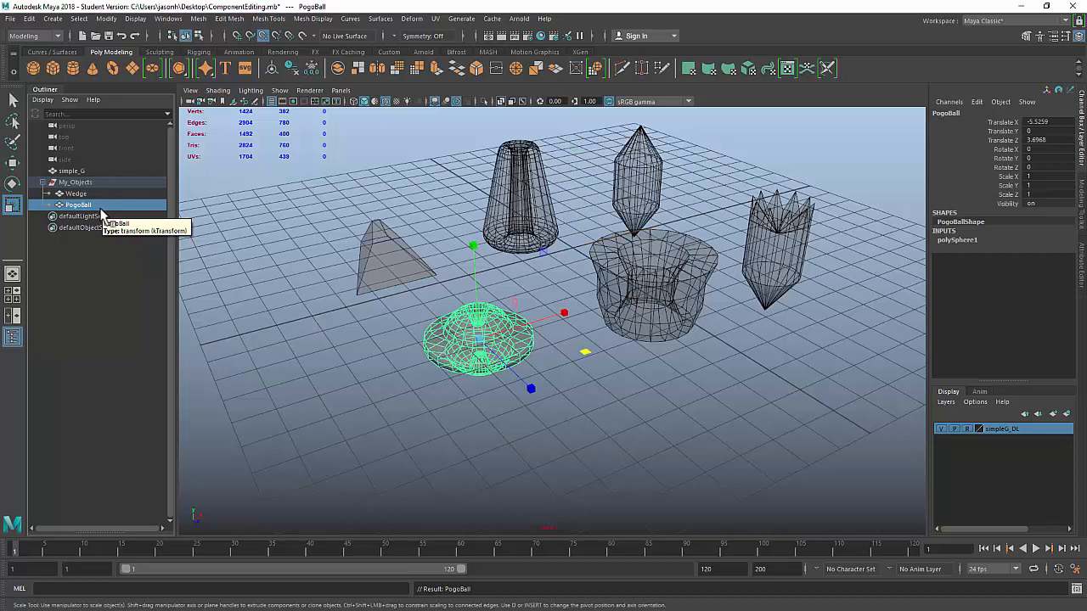
pyautogui.click(335, 225)
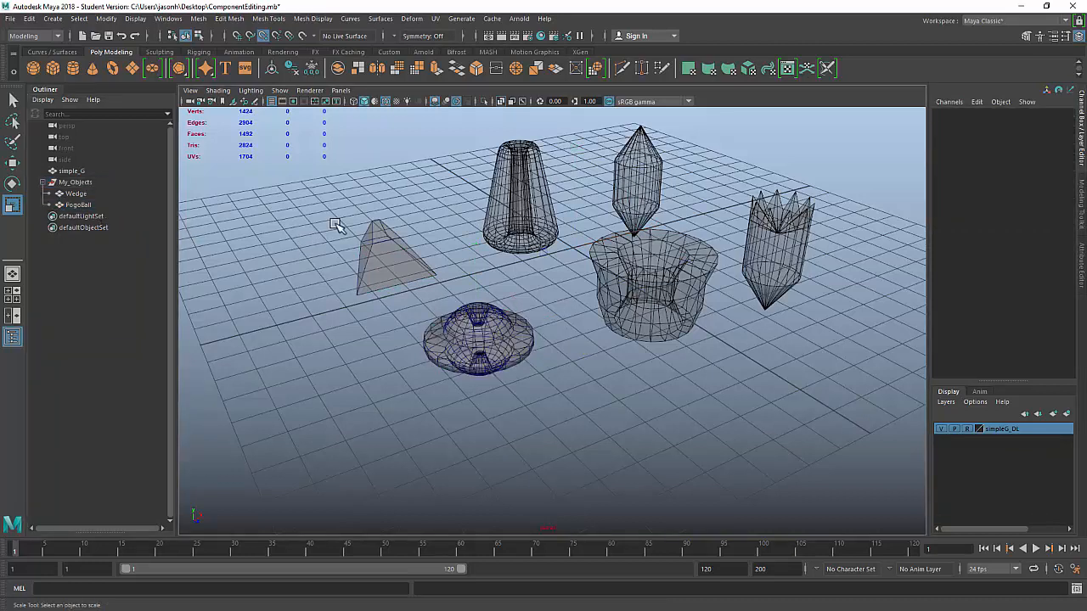
# Step: Save the scene, accepting the student version notice, and review the objects
pyautogui.hotkey('ctrl', 's')
pyautogui.press('Return')
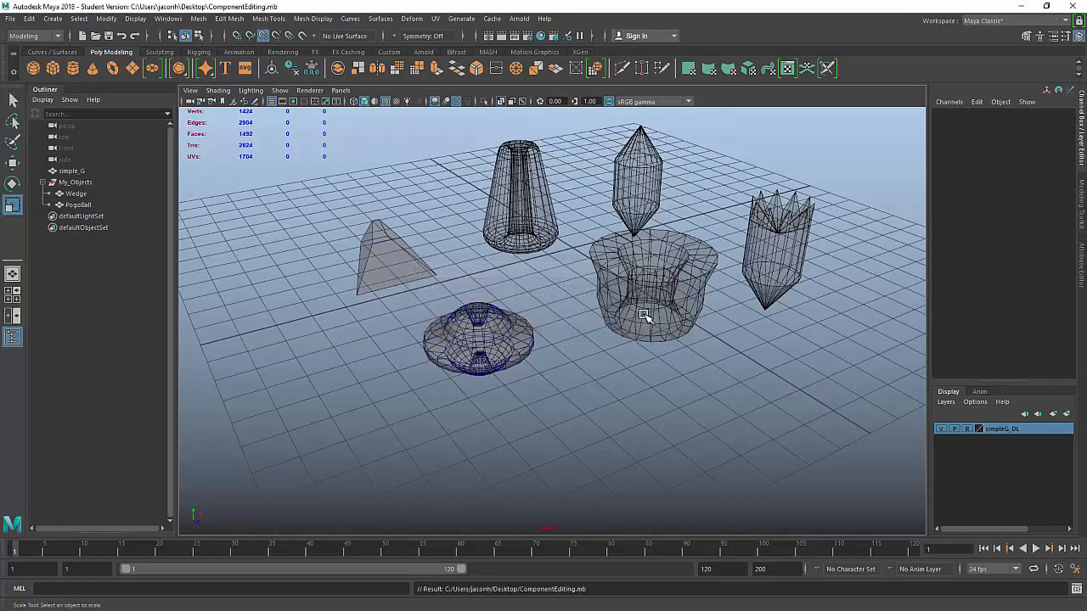
pyautogui.keyDown('alt'); pyautogui.moveTo(658, 208); pyautogui.dragTo(736, 252); pyautogui.keyUp('alt')
pyautogui.keyDown('alt'); pyautogui.moveTo(735, 253); pyautogui.dragTo(626, 248, button='middle'); pyautogui.keyUp('alt')
pyautogui.keyDown('alt'); pyautogui.moveTo(627, 247); pyautogui.dragTo(654, 279, button='right'); pyautogui.keyUp('alt')
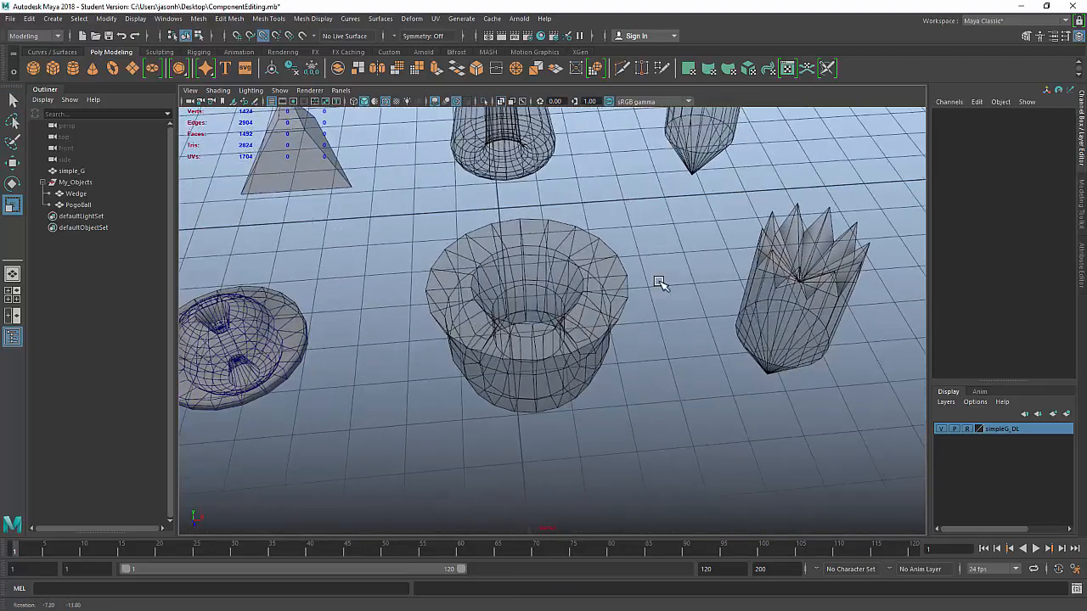
pyautogui.keyDown('alt'); pyautogui.moveTo(671, 440); pyautogui.dragTo(677, 340); pyautogui.keyUp('alt')
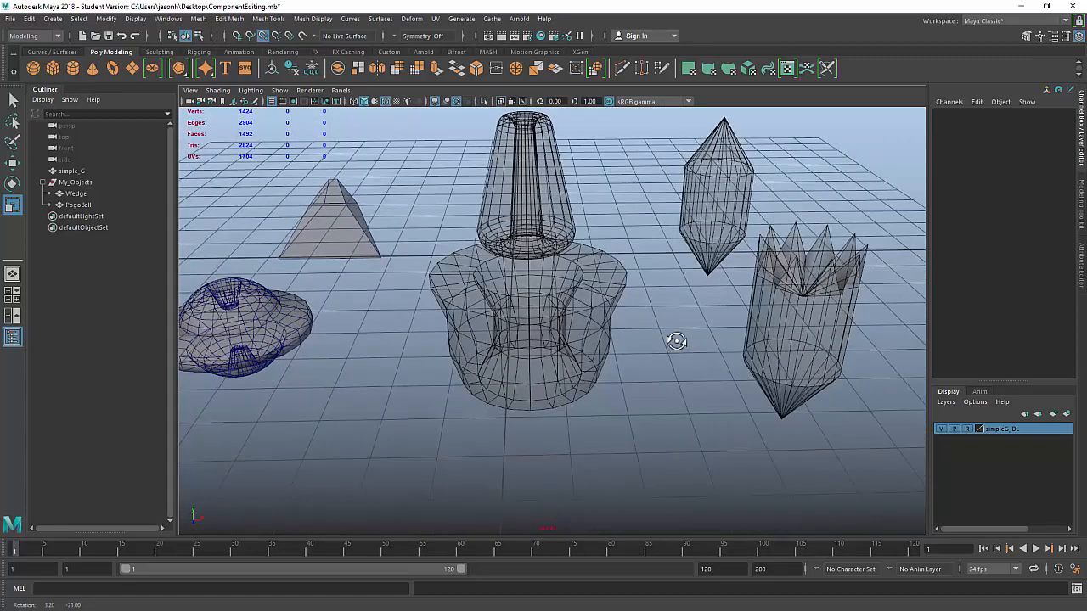
pyautogui.keyDown('alt'); pyautogui.moveTo(465, 317); pyautogui.dragTo(657, 330); pyautogui.keyUp('alt')
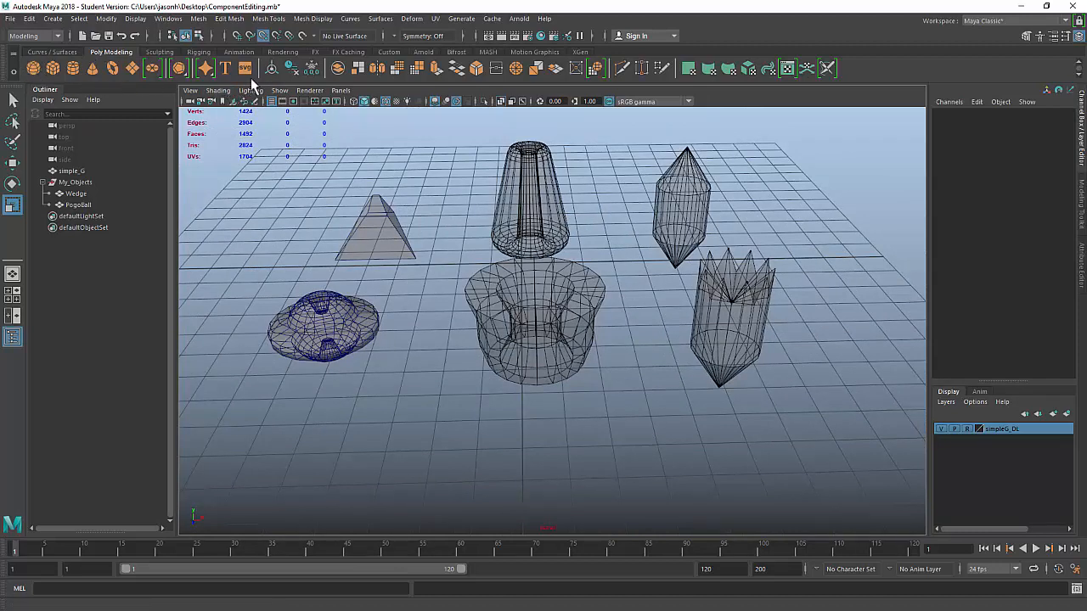
# Step: Create a polygon pipe primitive and frame it in the top view
pyautogui.click(54, 18)
pyautogui.moveTo(75, 61)
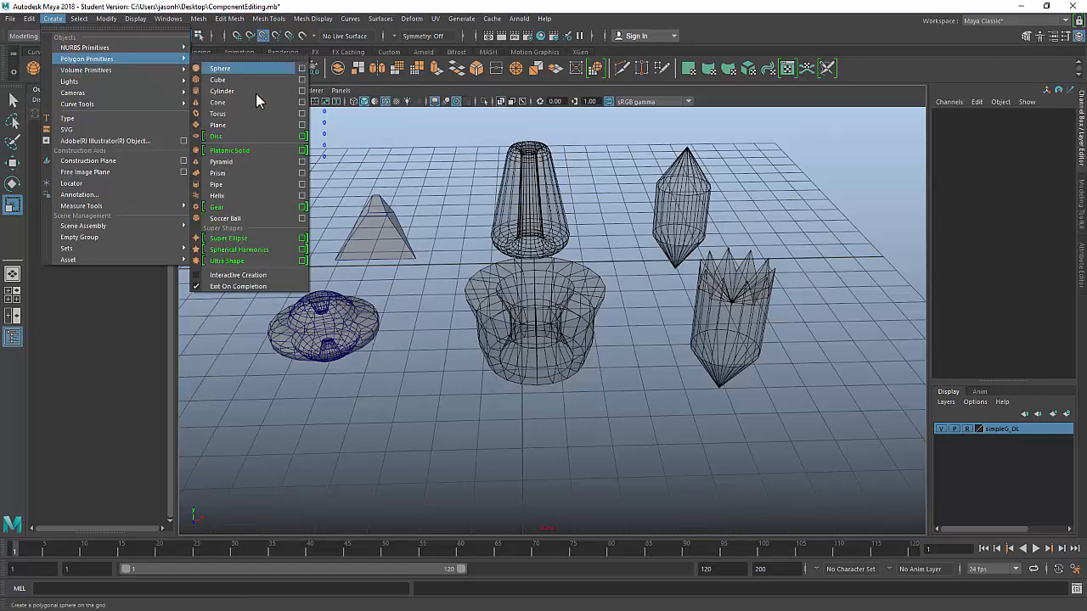
pyautogui.click(238, 185)
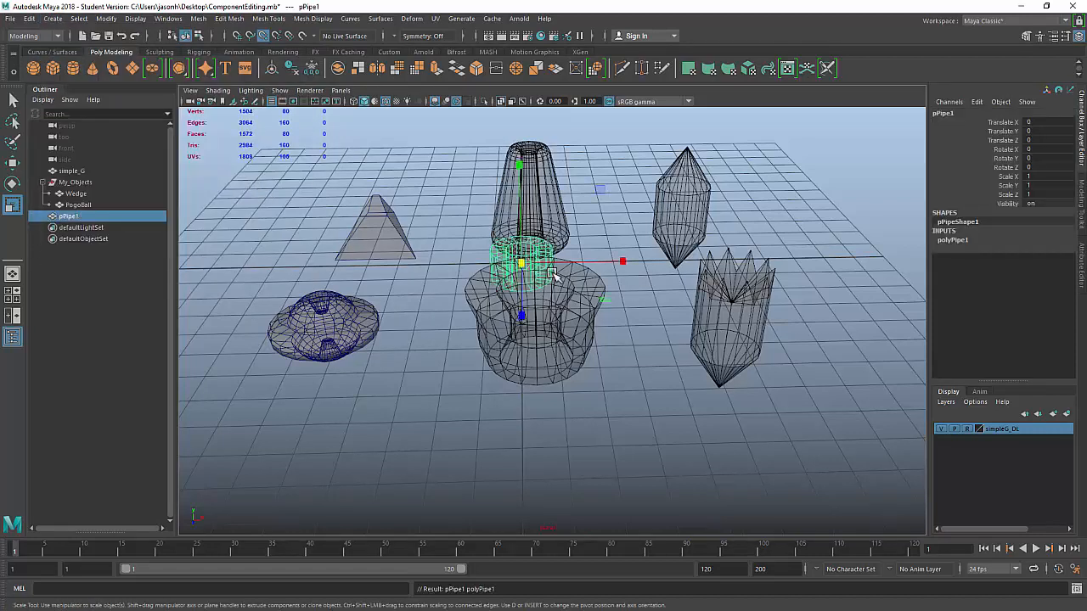
pyautogui.press('space')
pyautogui.press('space')
pyautogui.keyDown('alt'); pyautogui.moveTo(677, 314); pyautogui.dragTo(577, 283, button='right'); pyautogui.keyUp('alt')
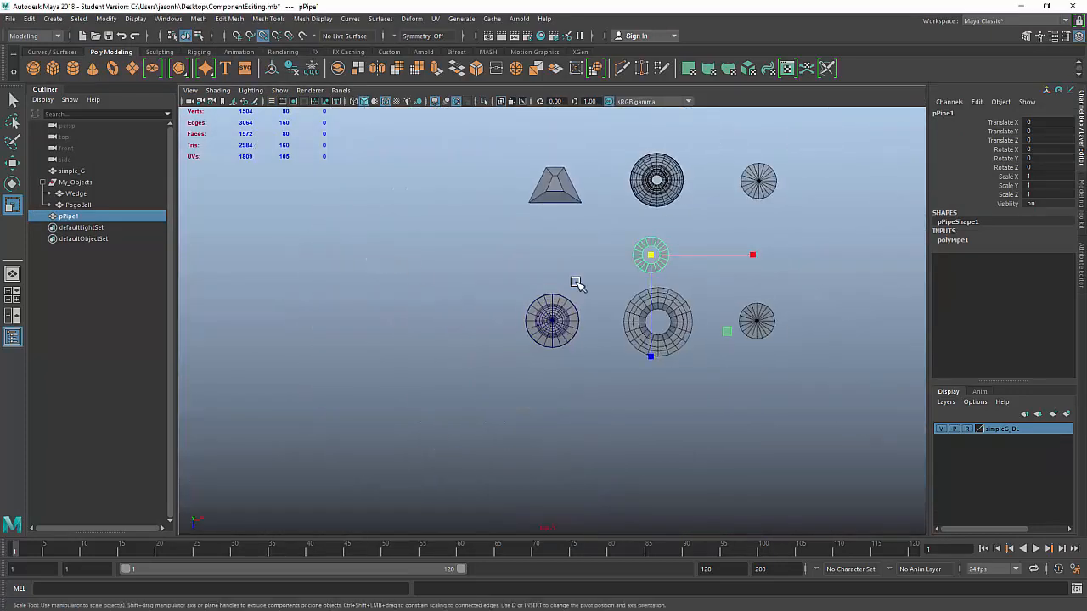
pyautogui.keyDown('alt'); pyautogui.moveTo(638, 233); pyautogui.dragTo(511, 217, button='middle'); pyautogui.keyUp('alt')
pyautogui.keyDown('alt'); pyautogui.moveTo(511, 221); pyautogui.dragTo(725, 281, button='right'); pyautogui.keyUp('alt')
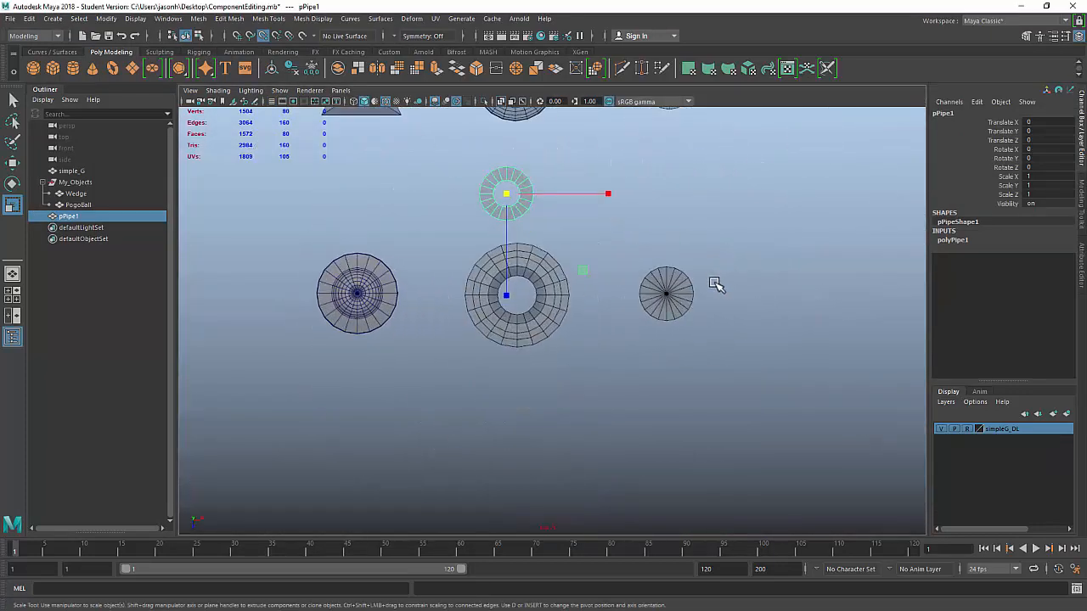
# Step: Move pPipe1 along X and Z to the centre of the hollow bowl
pyautogui.press('w')
pyautogui.moveTo(613, 197); pyautogui.dragTo(516, 249)
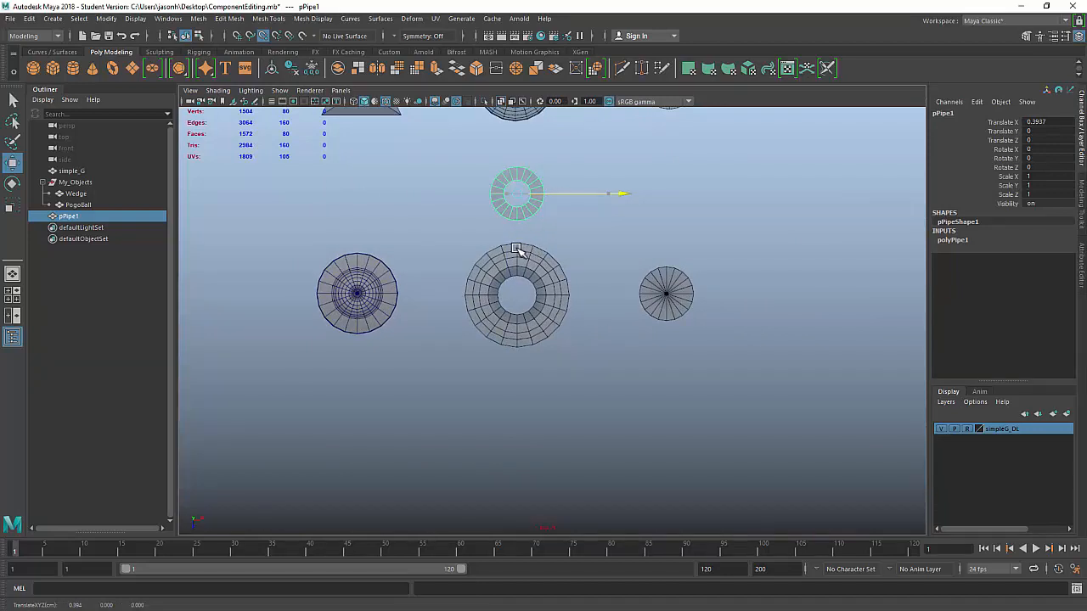
pyautogui.moveTo(618, 197); pyautogui.dragTo(519, 251)
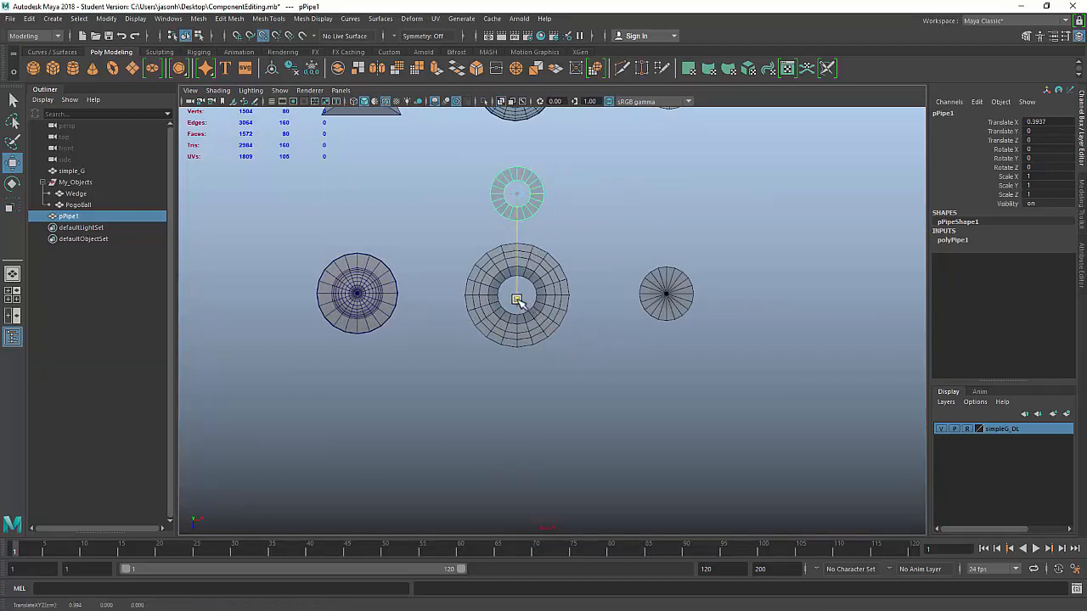
pyautogui.moveTo(519, 297); pyautogui.dragTo(566, 298)
pyautogui.keyDown('alt'); pyautogui.moveTo(405, 294); pyautogui.dragTo(655, 325, button='right'); pyautogui.keyUp('alt')
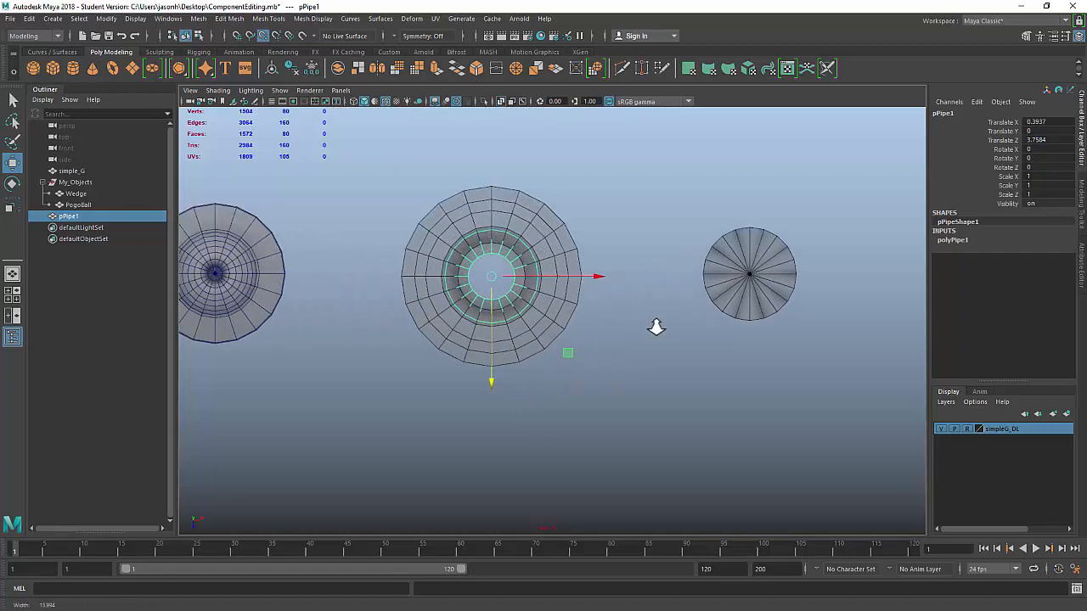
# Step: Inspect the pipe's position in the side and front views
pyautogui.press('space')
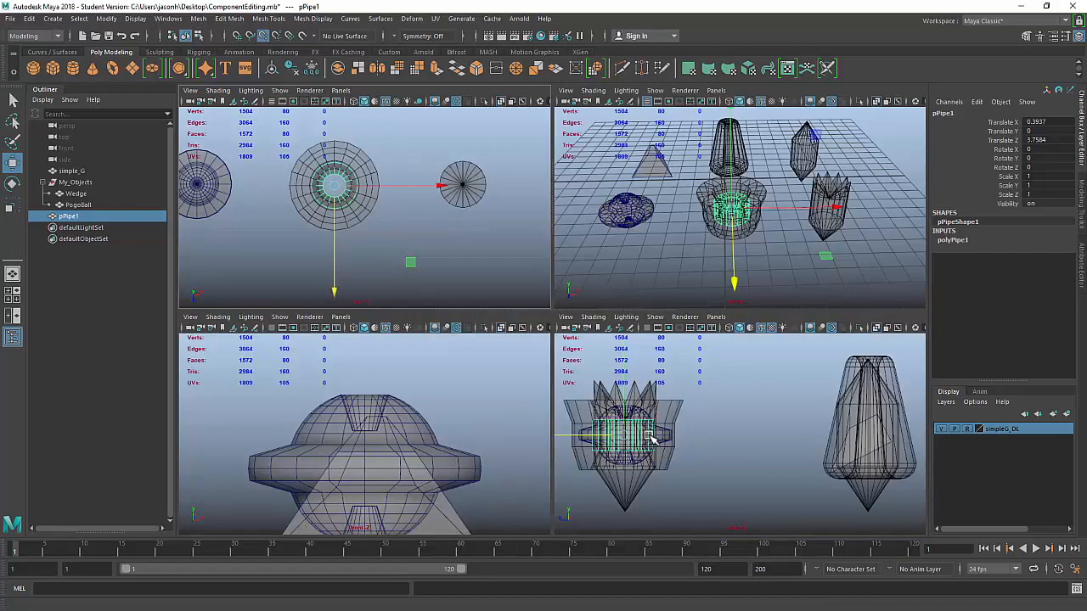
pyautogui.press('space')
pyautogui.press('f')
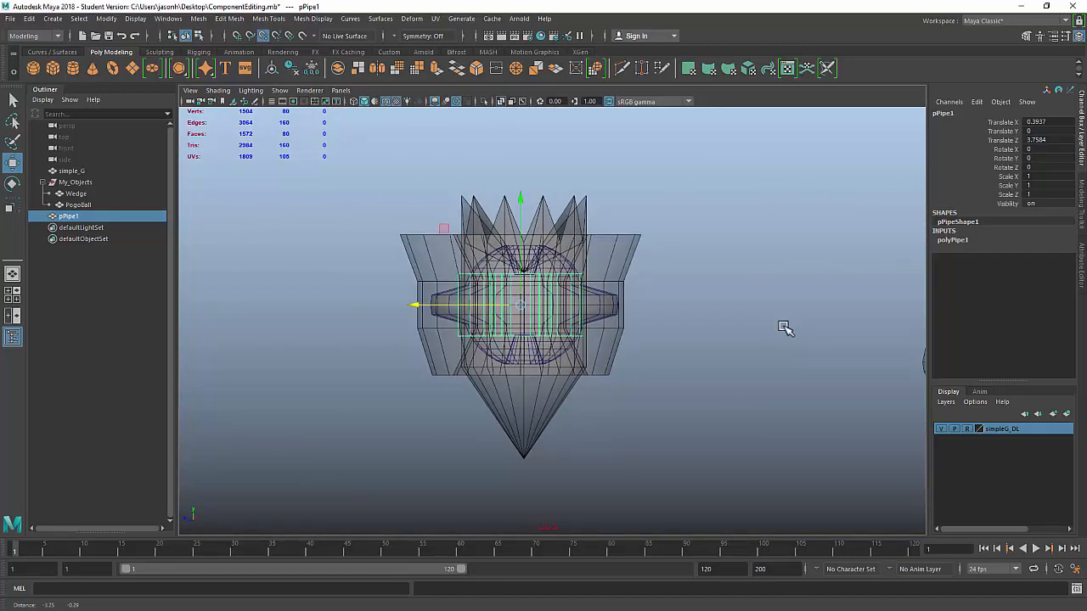
pyautogui.press('space')
pyautogui.press('space')
pyautogui.press('f')
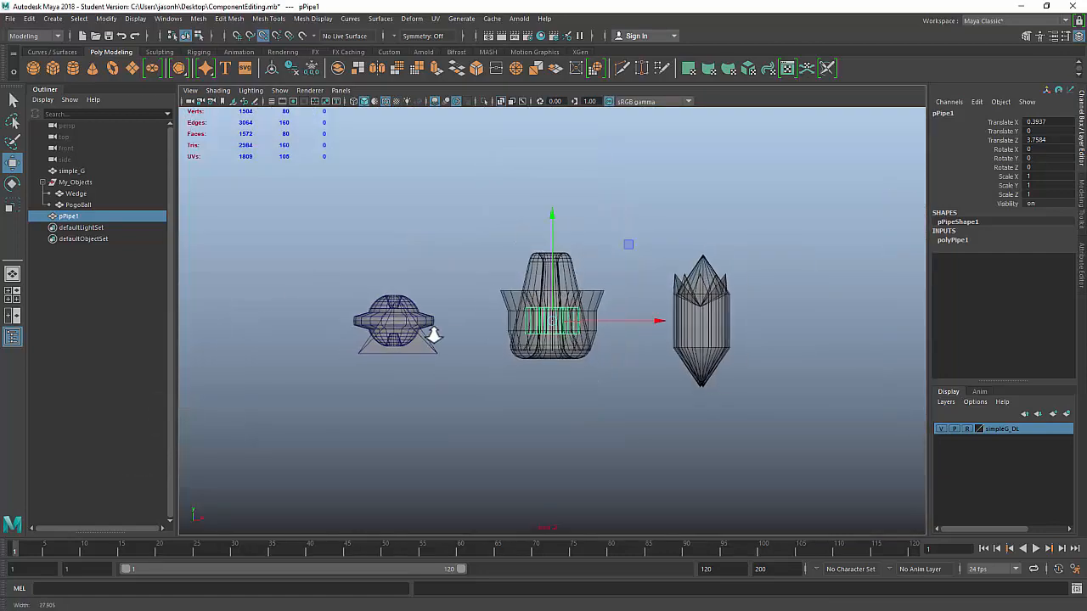
pyautogui.press('f')
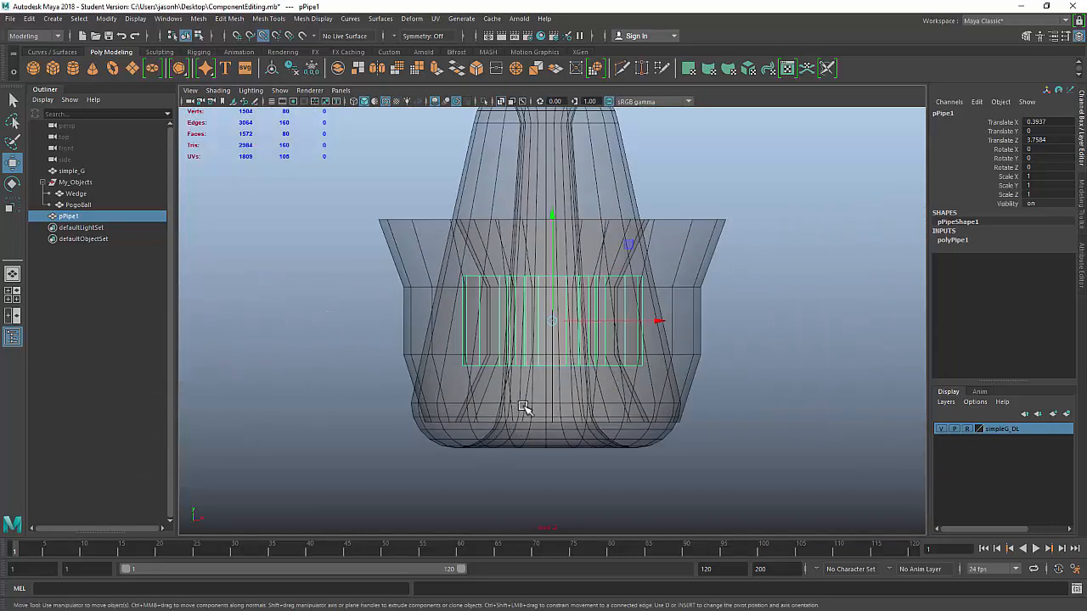
pyautogui.press('space')
pyautogui.press('space')
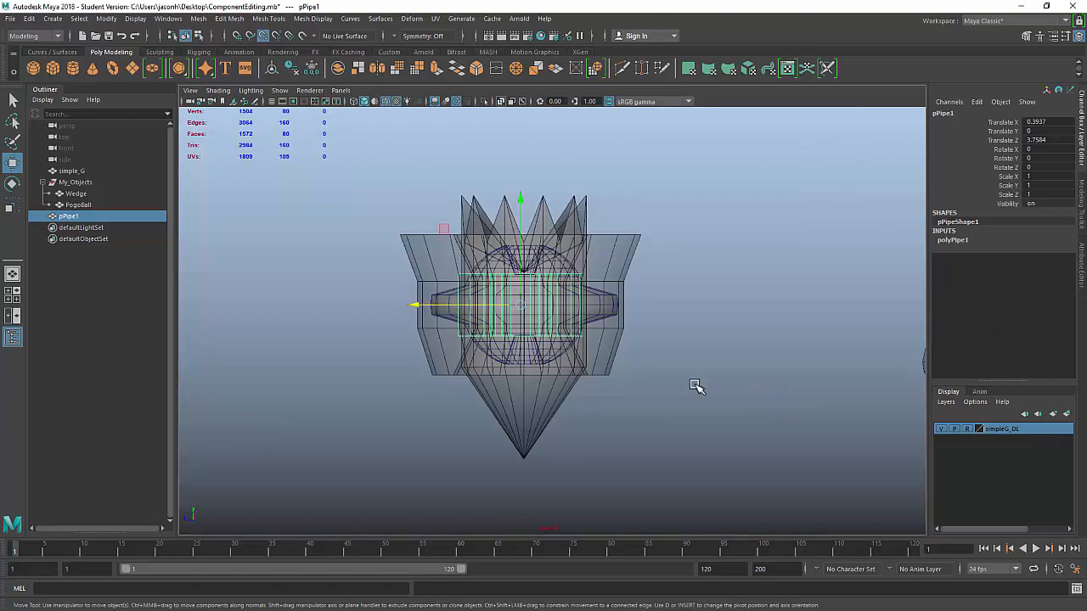
pyautogui.scroll(4, 707, 370)
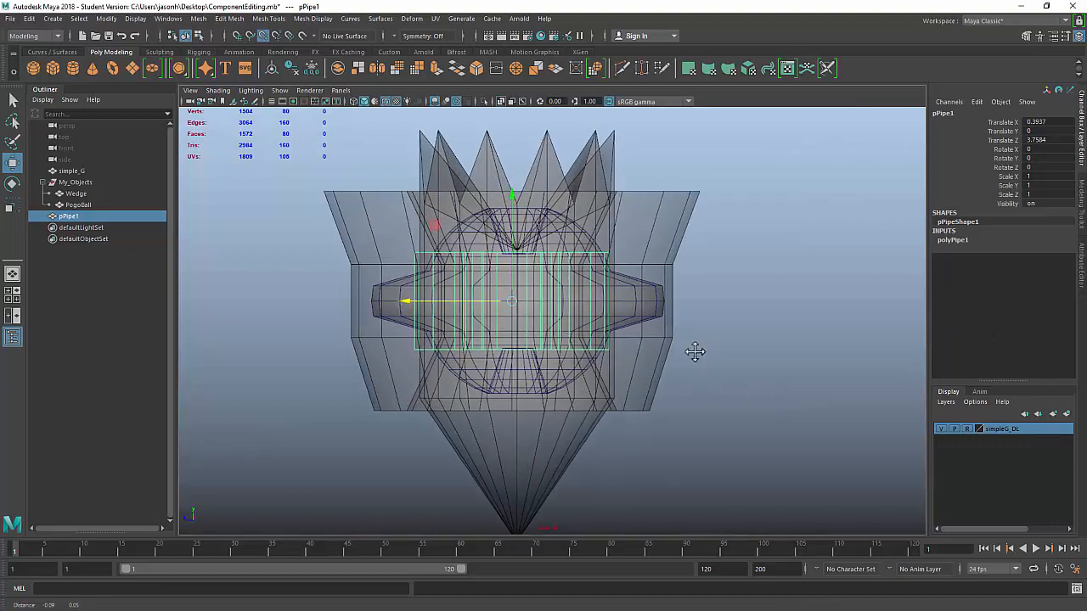
pyautogui.press('space')
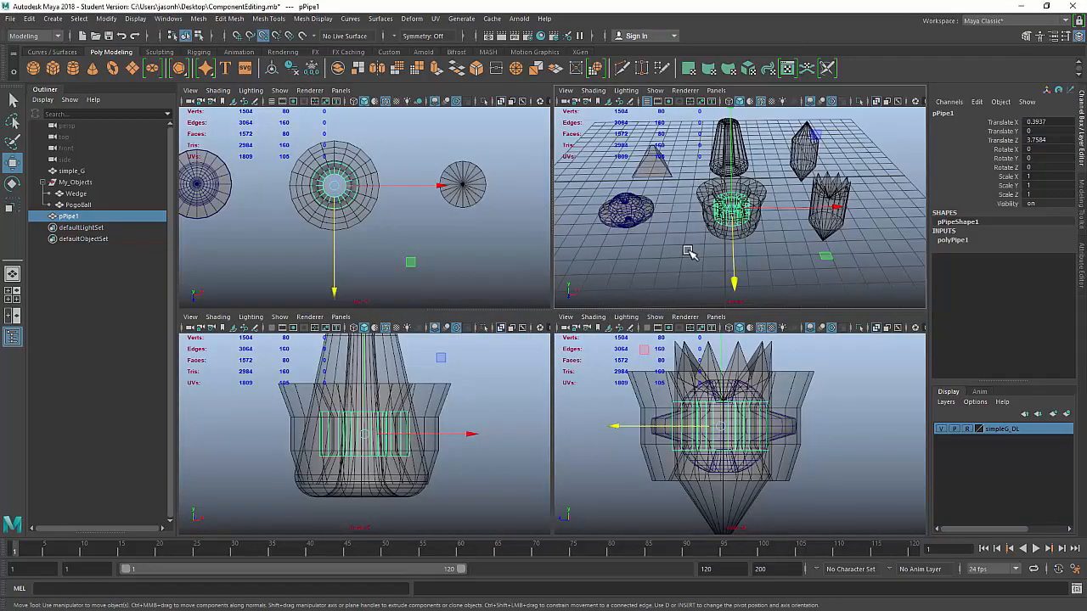
# Step: Orbit the perspective view around the pipe to check its placement
pyautogui.press('space')
pyautogui.scroll(4, 641, 307)
pyautogui.keyDown('alt'); pyautogui.moveTo(640, 307); pyautogui.dragTo(497, 381); pyautogui.keyUp('alt')
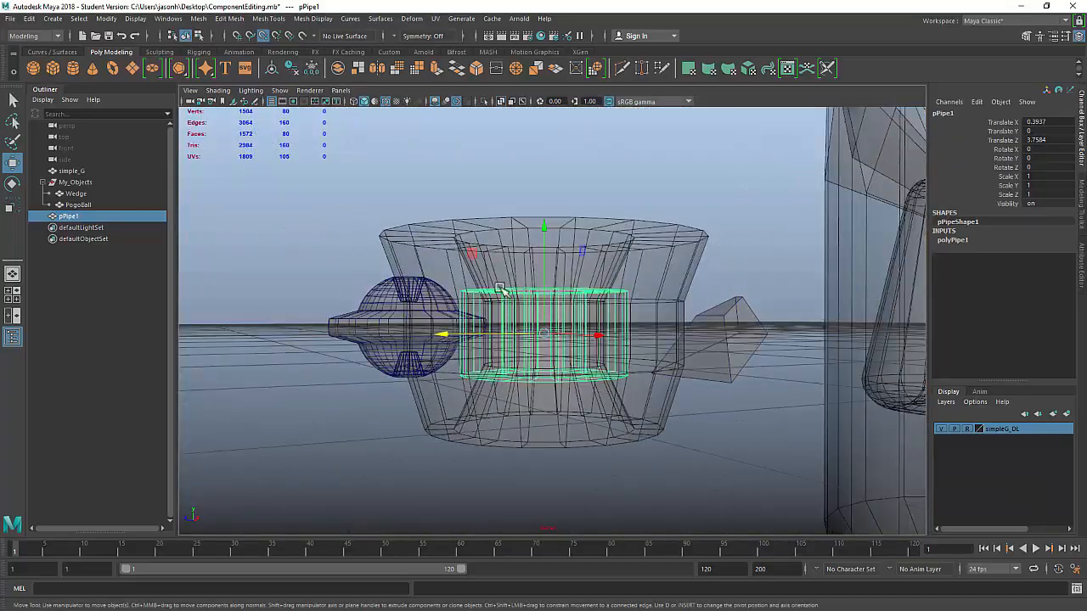
pyautogui.keyDown('alt'); pyautogui.moveTo(525, 321); pyautogui.dragTo(488, 344); pyautogui.keyUp('alt')
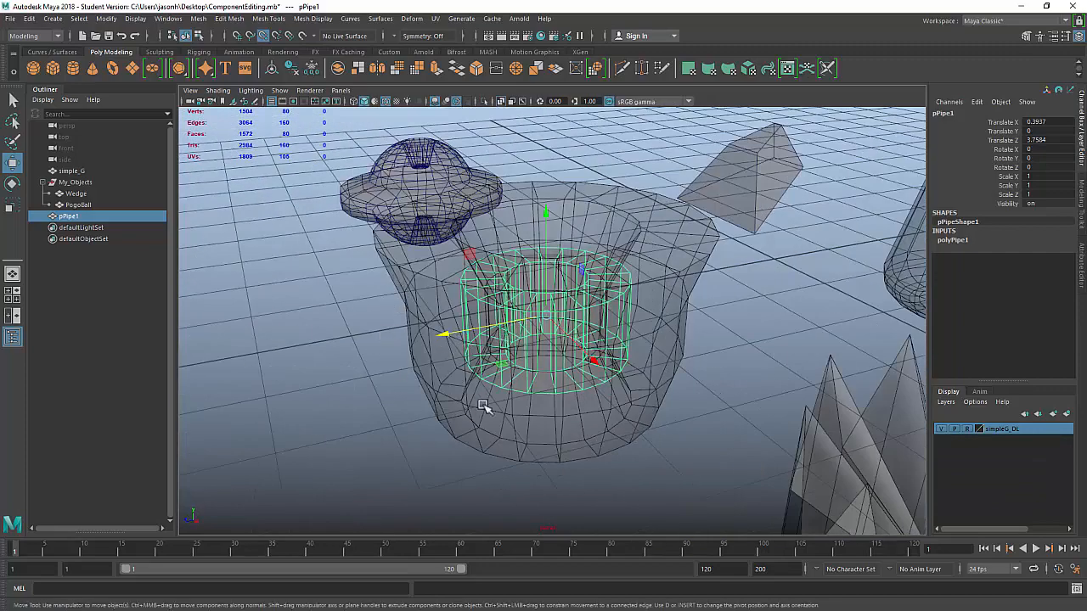
pyautogui.keyDown('alt'); pyautogui.moveTo(490, 394); pyautogui.dragTo(488, 310); pyautogui.keyUp('alt')
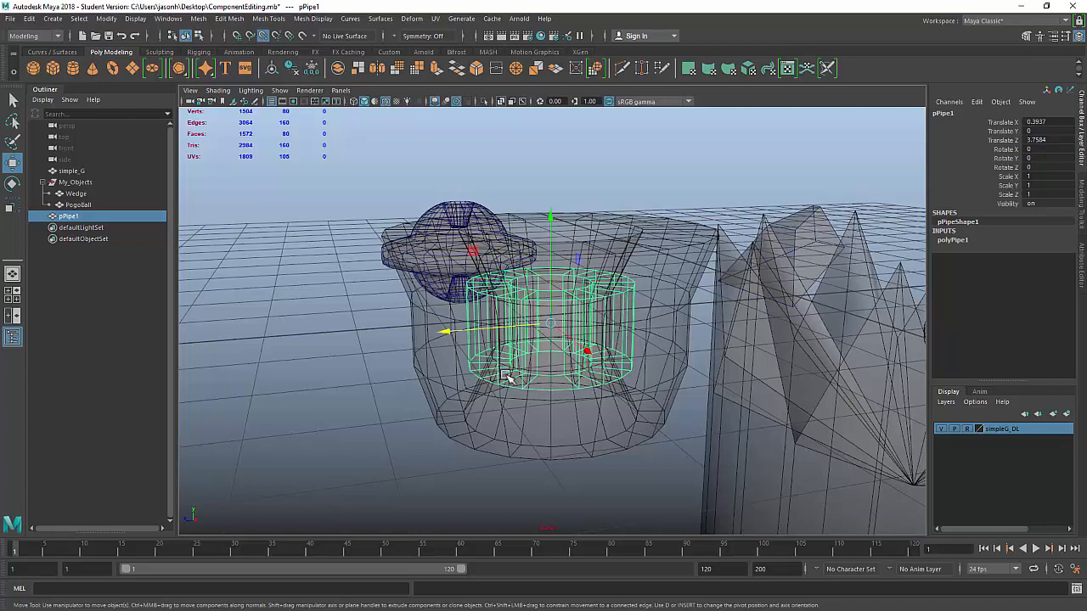
pyautogui.keyDown('alt'); pyautogui.moveTo(507, 378); pyautogui.dragTo(552, 381); pyautogui.keyUp('alt')
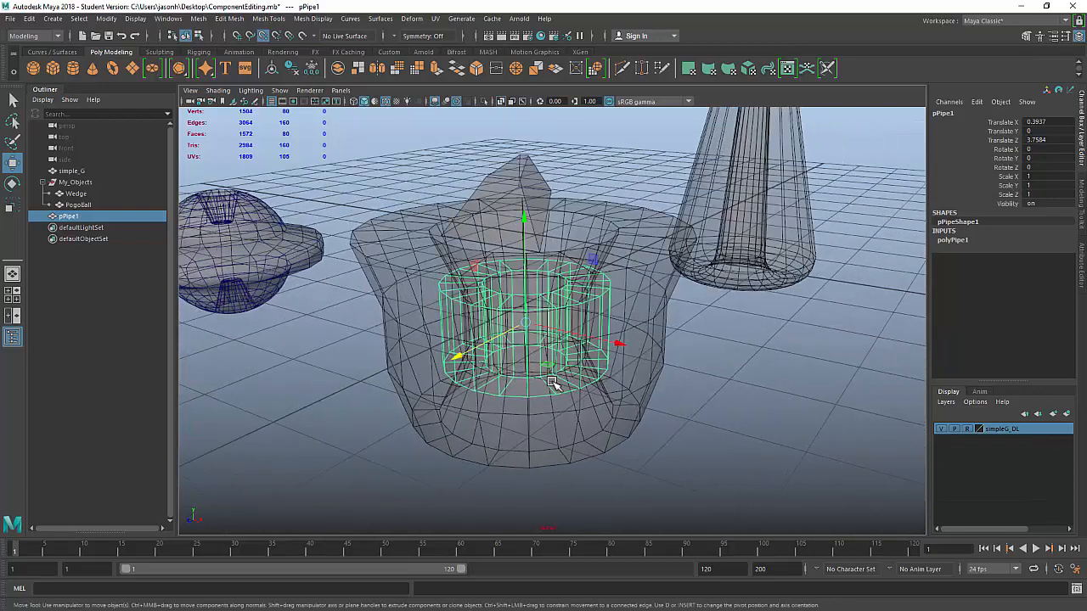
# Step: Set the pipe's height subdivisions to 3 in the Channel Box
pyautogui.click(952, 241)
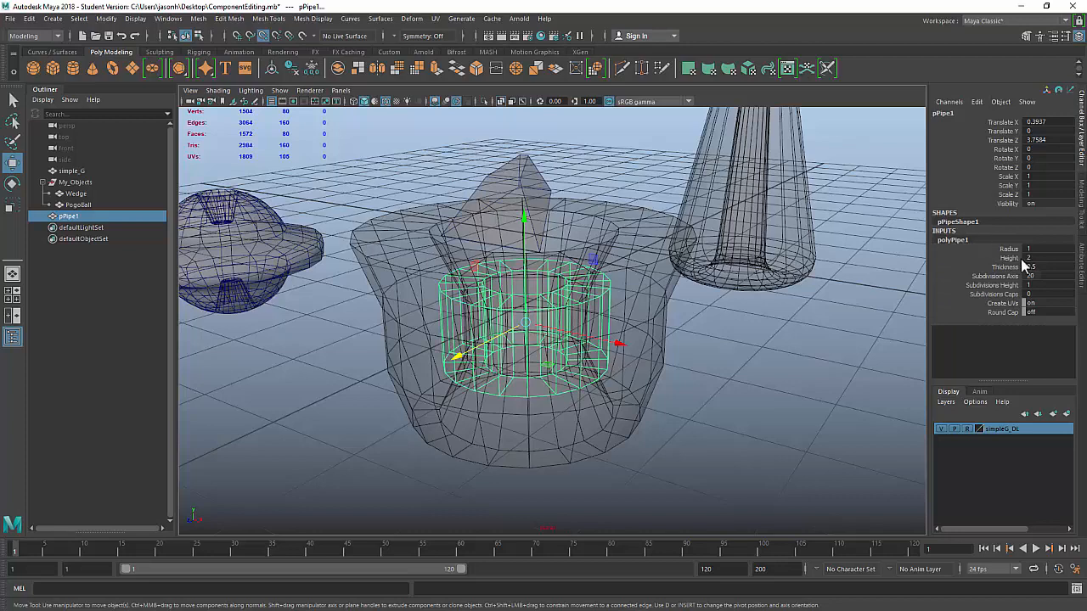
pyautogui.click(978, 285)
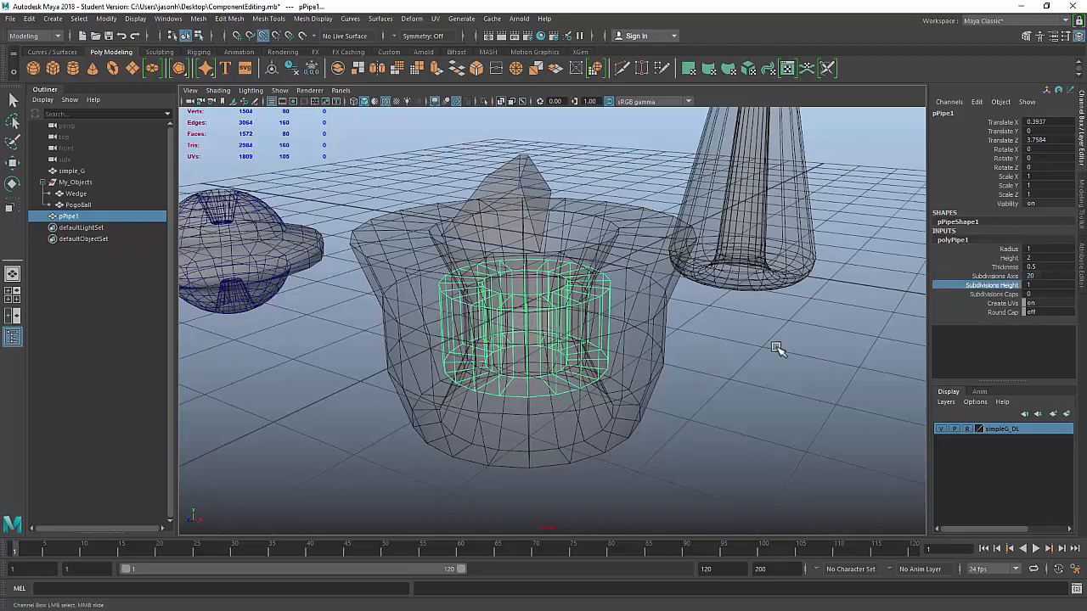
pyautogui.moveTo(737, 364); pyautogui.dragTo(752, 368, button='middle')
pyautogui.moveTo(792, 351)
pyautogui.keyDown('alt'); pyautogui.mouseDown()
pyautogui.moveTo(739, 334)
pyautogui.moveTo(774, 340)
pyautogui.mouseUp(); pyautogui.keyUp('alt')
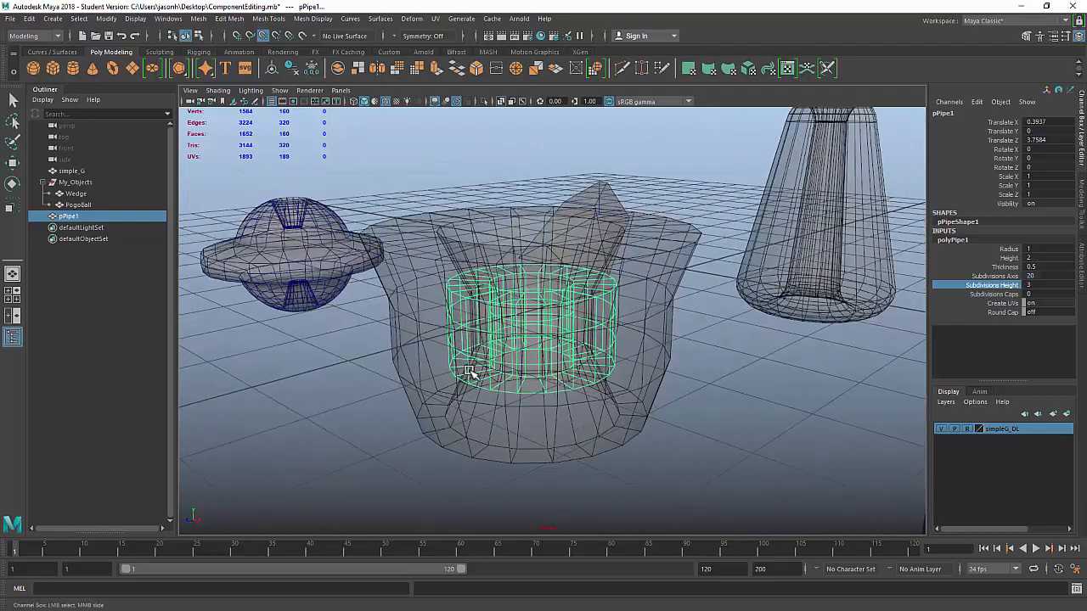
pyautogui.keyDown('alt'); pyautogui.moveTo(518, 359); pyautogui.dragTo(864, 341); pyautogui.keyUp('alt')
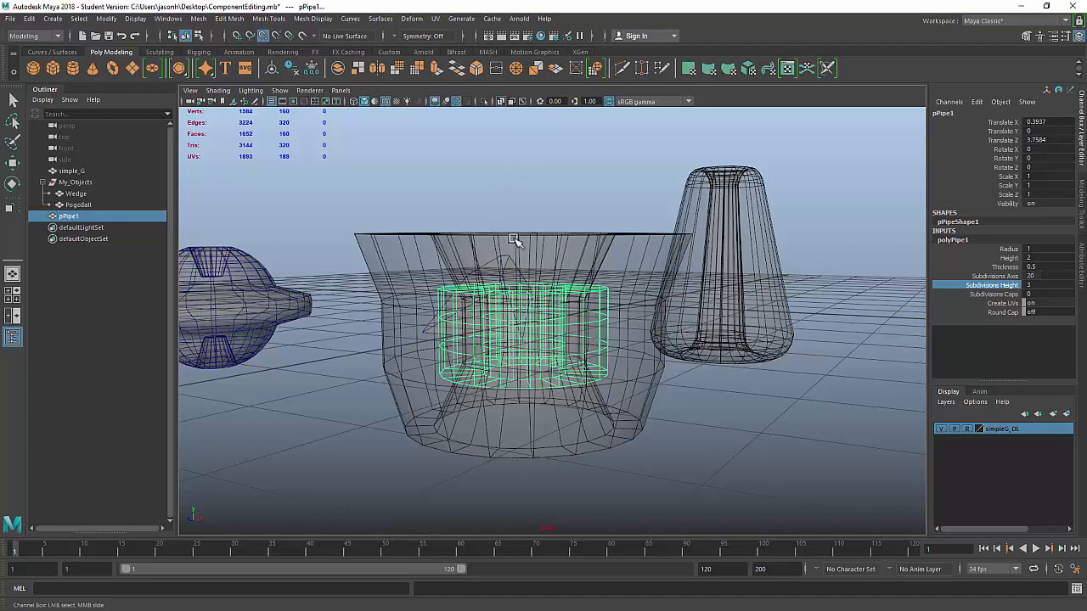
# Step: Raise the pipe's Height from 2 to 4.5
pyautogui.press('space')
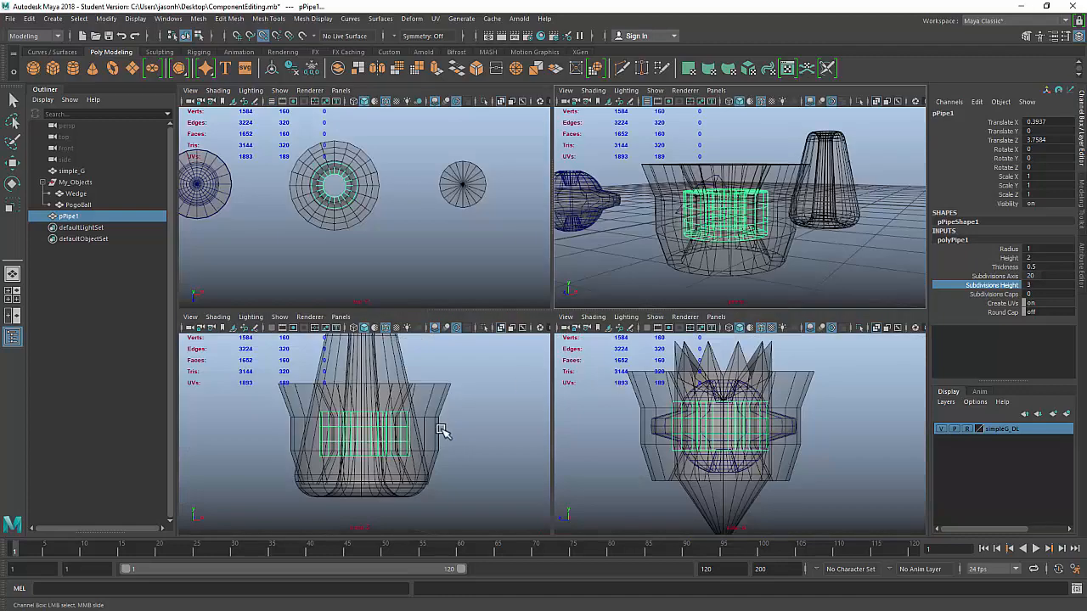
pyautogui.press('space')
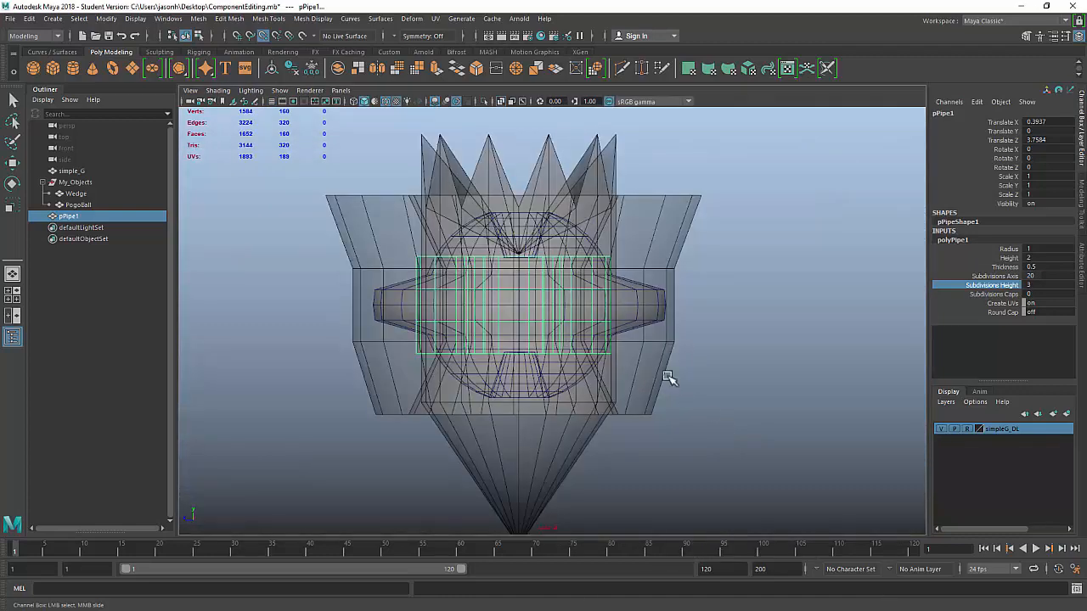
pyautogui.click(1009, 257)
pyautogui.moveTo(676, 280); pyautogui.dragTo(693, 281, button='middle')
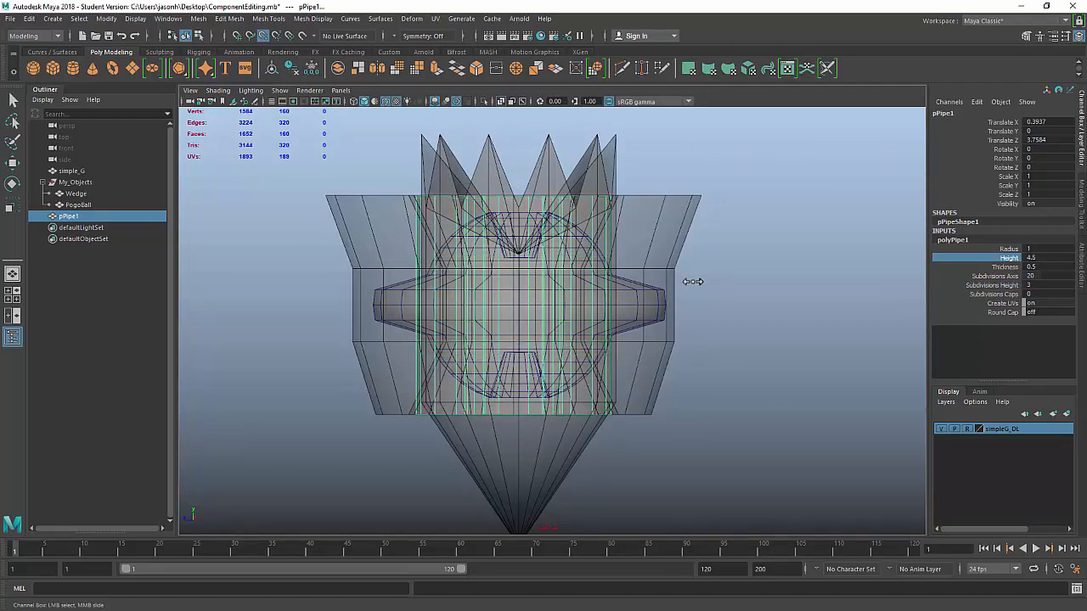
pyautogui.press('space')
pyautogui.press('space')
pyautogui.keyDown('alt'); pyautogui.moveTo(740, 243); pyautogui.dragTo(757, 286); pyautogui.keyUp('alt')
# Step: Widen the pipe by raising its Radius from 1 to 1.8
pyautogui.click(1009, 248)
pyautogui.moveTo(625, 312); pyautogui.dragTo(635, 318, button='middle')
pyautogui.keyDown('alt'); pyautogui.moveTo(722, 383); pyautogui.dragTo(716, 357); pyautogui.keyUp('alt')
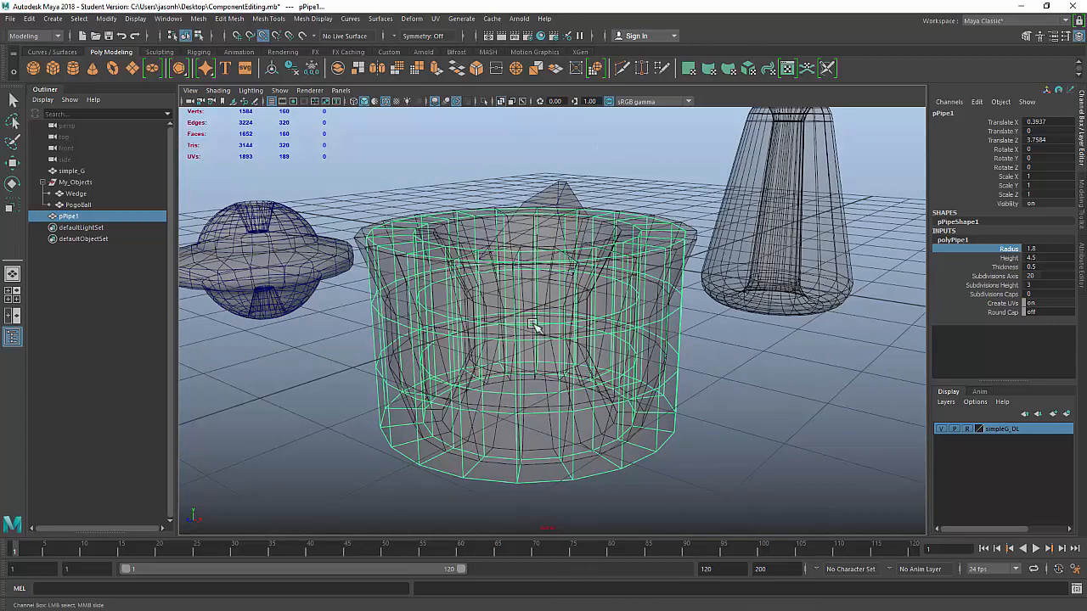
pyautogui.press('space')
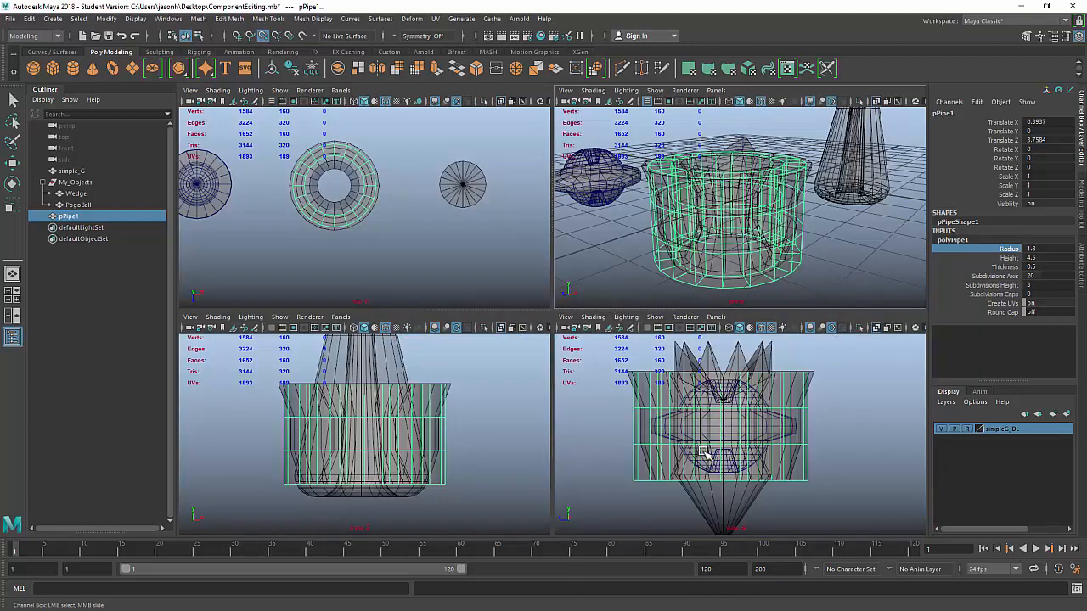
pyautogui.press('space')
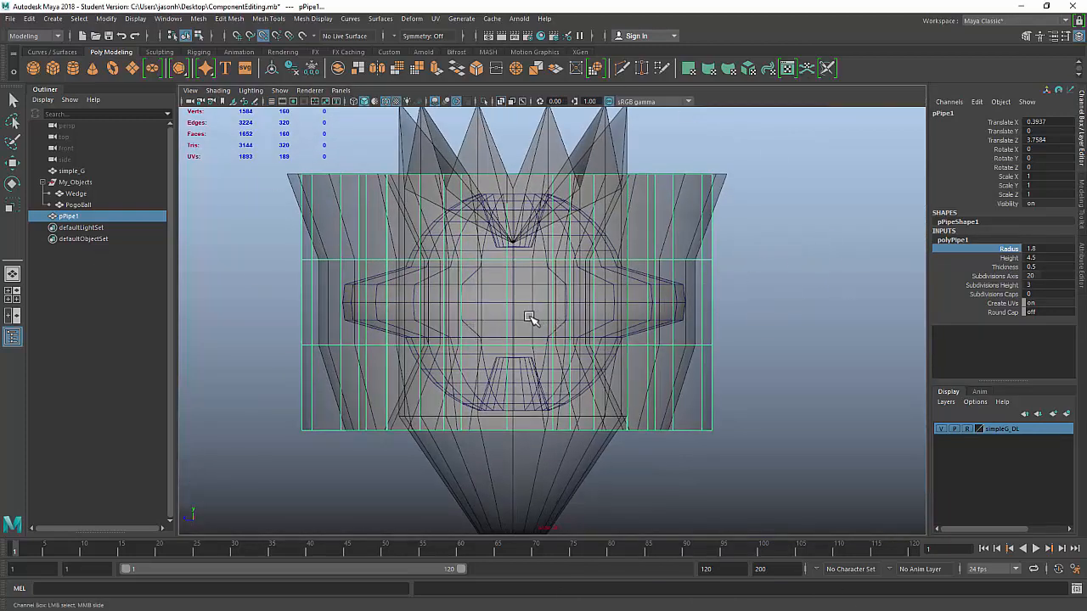
# Step: Switch the pipe to vertex mode and frame it in the side view
pyautogui.rightClick(825, 202)
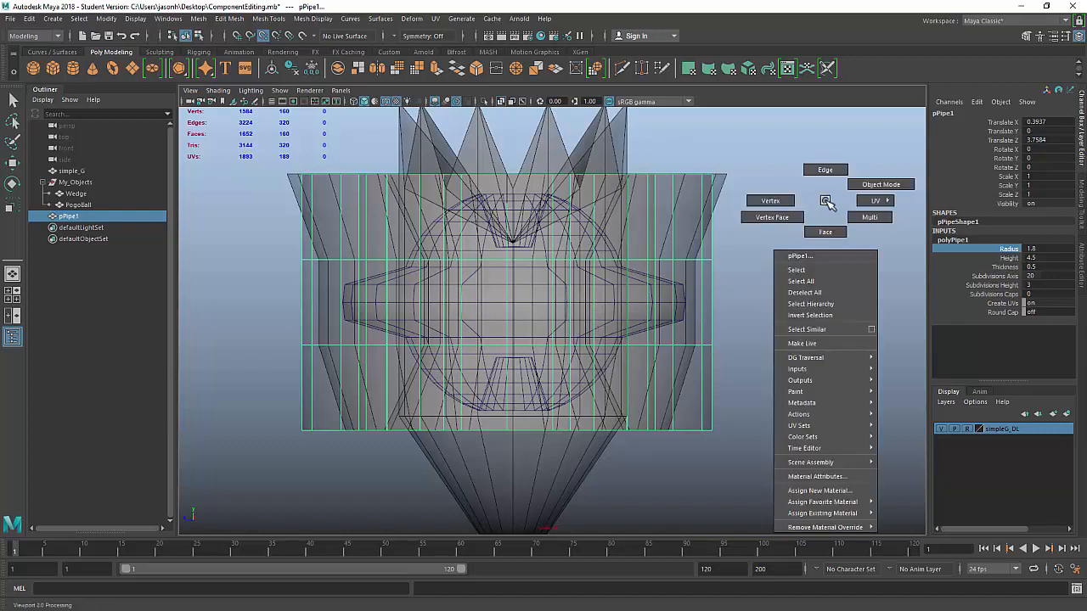
pyautogui.click(780, 202)
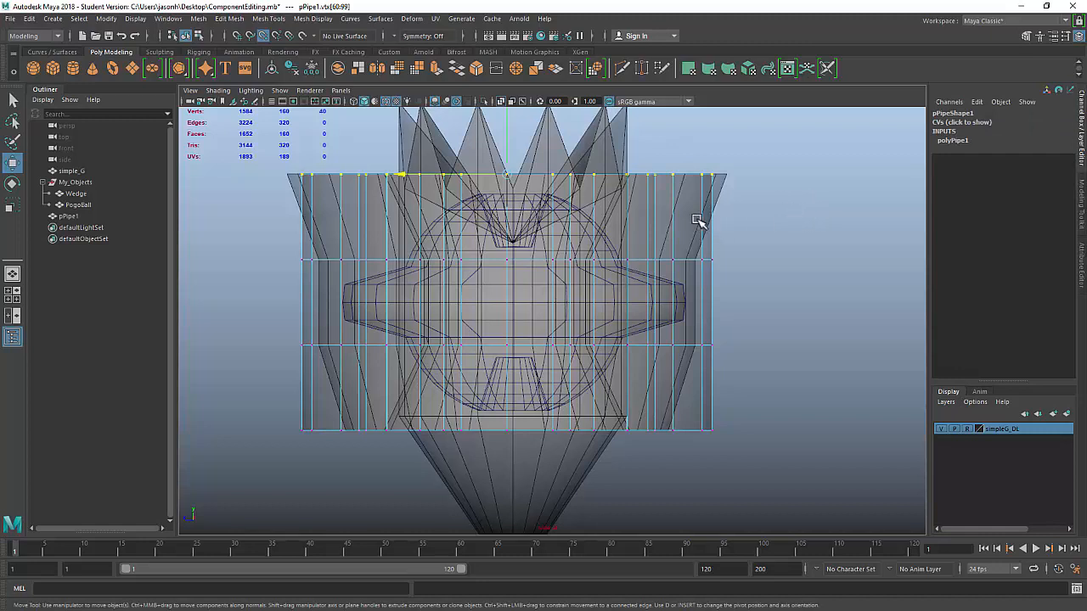
pyautogui.keyDown('alt'); pyautogui.moveTo(621, 194); pyautogui.dragTo(619, 273, button='middle'); pyautogui.keyUp('alt')
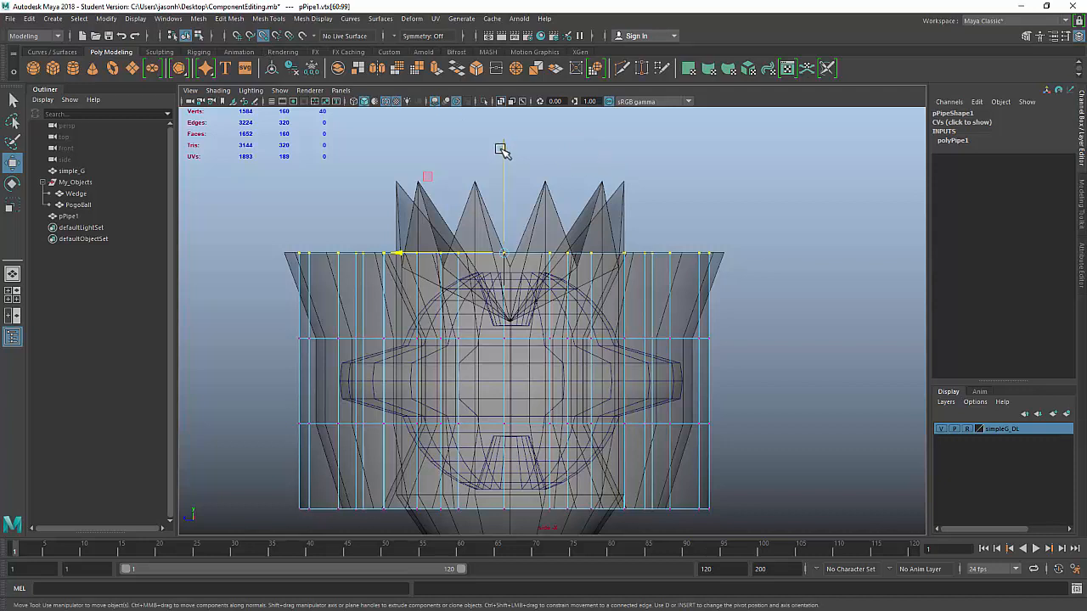
pyautogui.moveTo(506, 150); pyautogui.dragTo(695, 252)
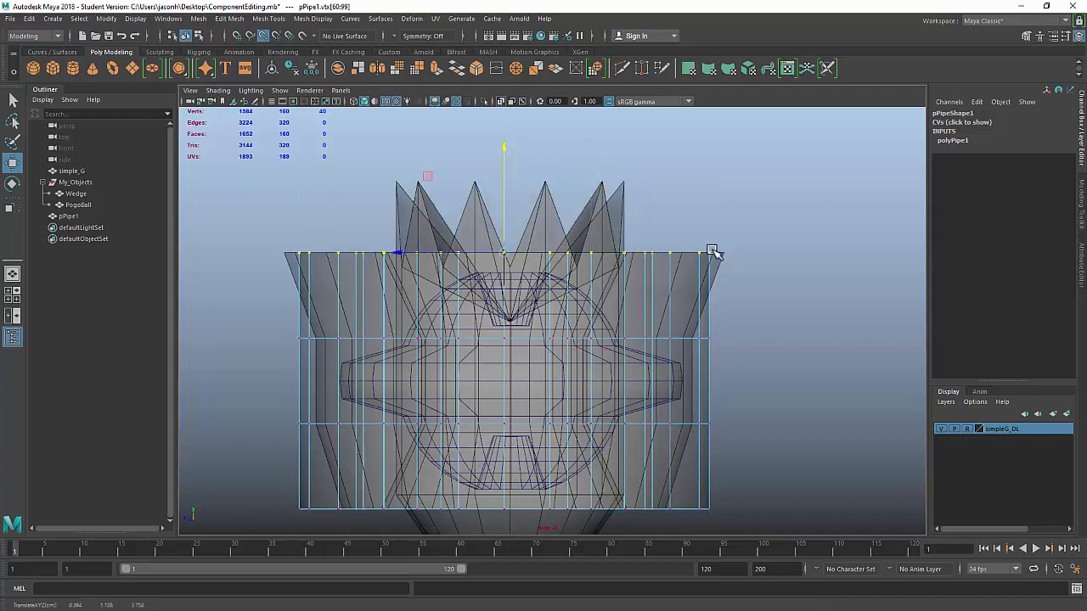
pyautogui.keyDown('alt'); pyautogui.moveTo(818, 331); pyautogui.dragTo(826, 267, button='middle'); pyautogui.keyUp('alt')
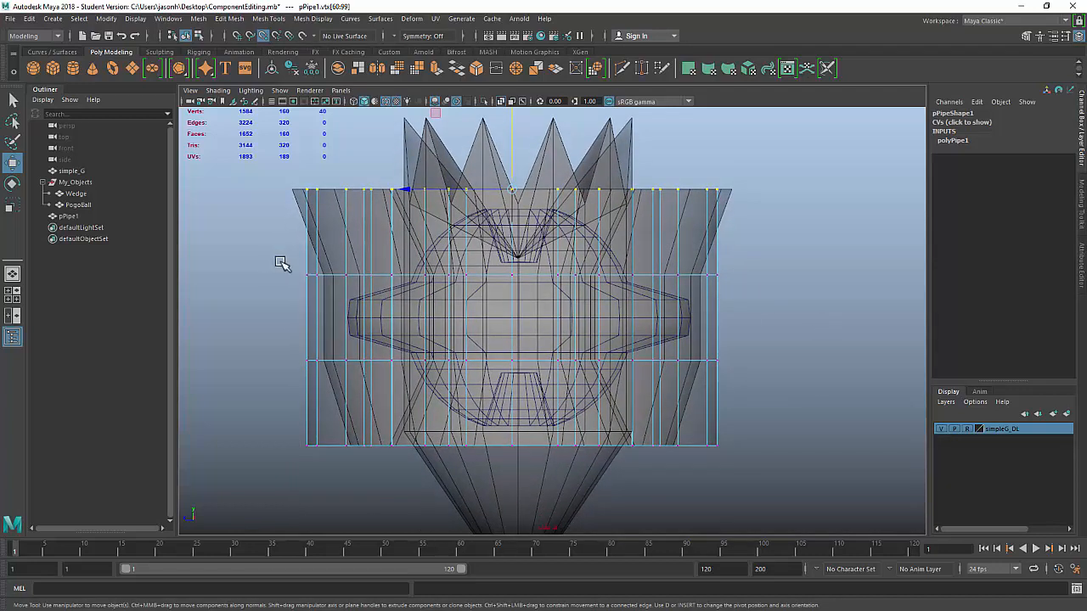
# Step: Move vertex rings along Y, raising the second ring and adjusting the bottom ring
pyautogui.moveTo(276, 257); pyautogui.dragTo(816, 315)
pyautogui.moveTo(512, 173); pyautogui.dragTo(363, 249)
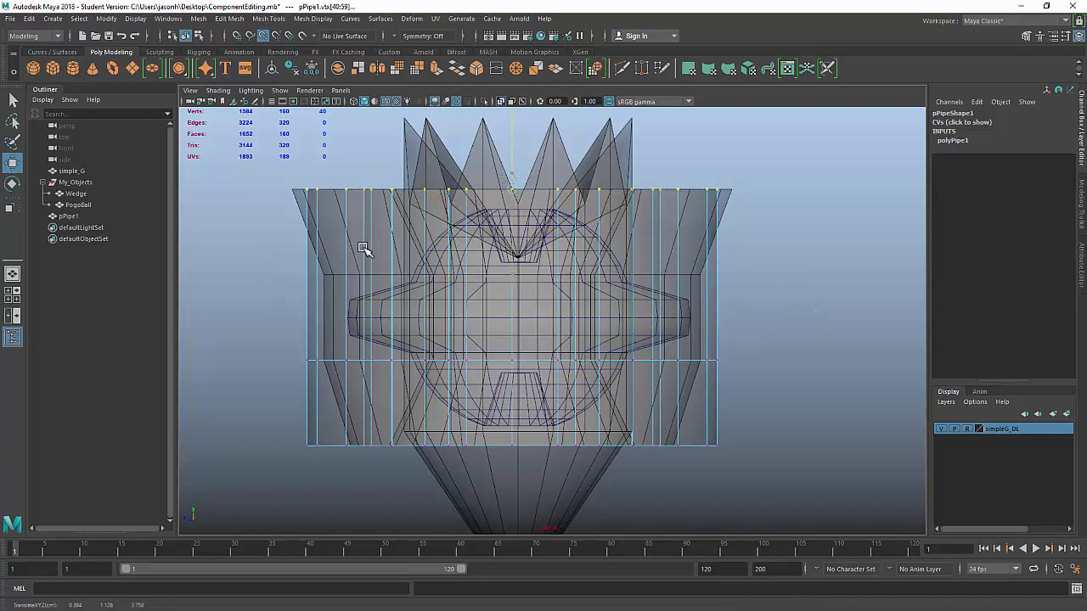
pyautogui.moveTo(284, 340); pyautogui.dragTo(769, 392)
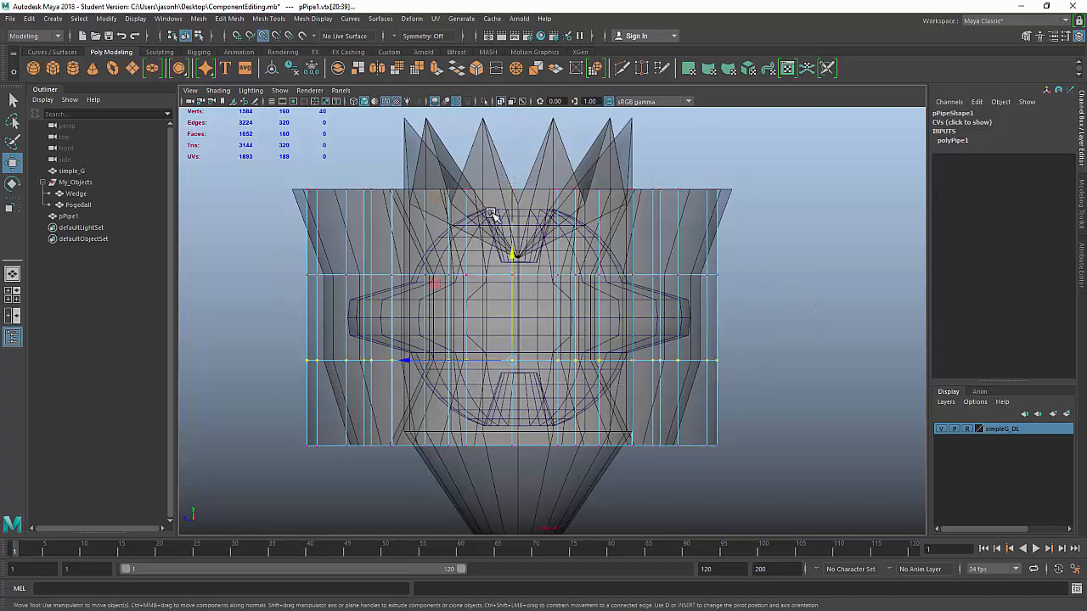
pyautogui.moveTo(263, 410); pyautogui.dragTo(767, 495)
pyautogui.moveTo(511, 341); pyautogui.dragTo(346, 450)
# Step: Orbit around the pipe in perspective and switch to edge mode
pyautogui.press('space')
pyautogui.press('space')
pyautogui.keyDown('alt'); pyautogui.moveTo(643, 283); pyautogui.dragTo(526, 289); pyautogui.keyUp('alt')
pyautogui.scroll(1, 524, 289)
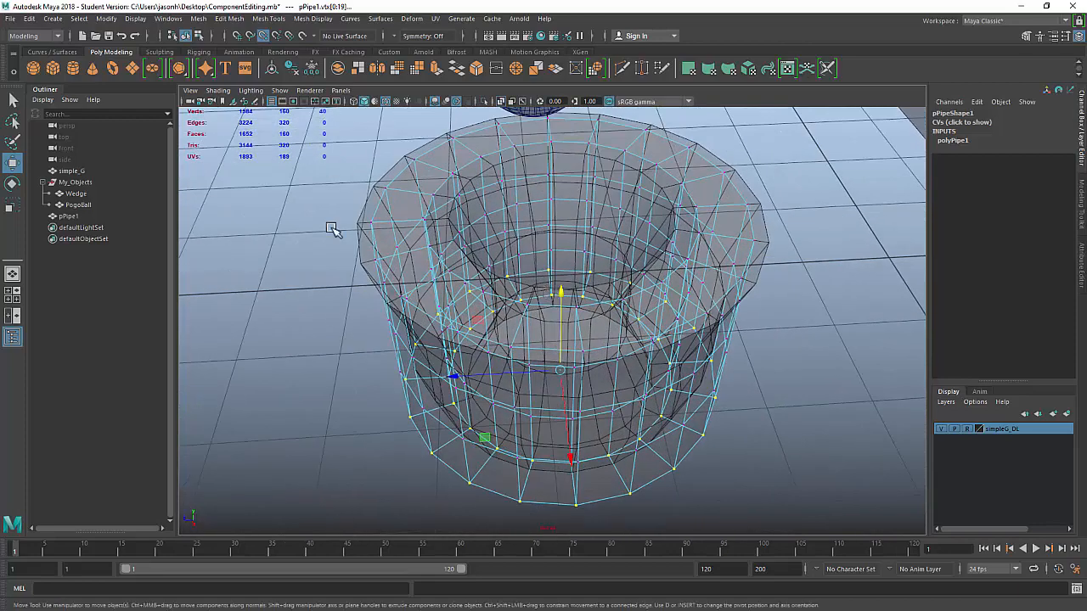
pyautogui.press('F10')
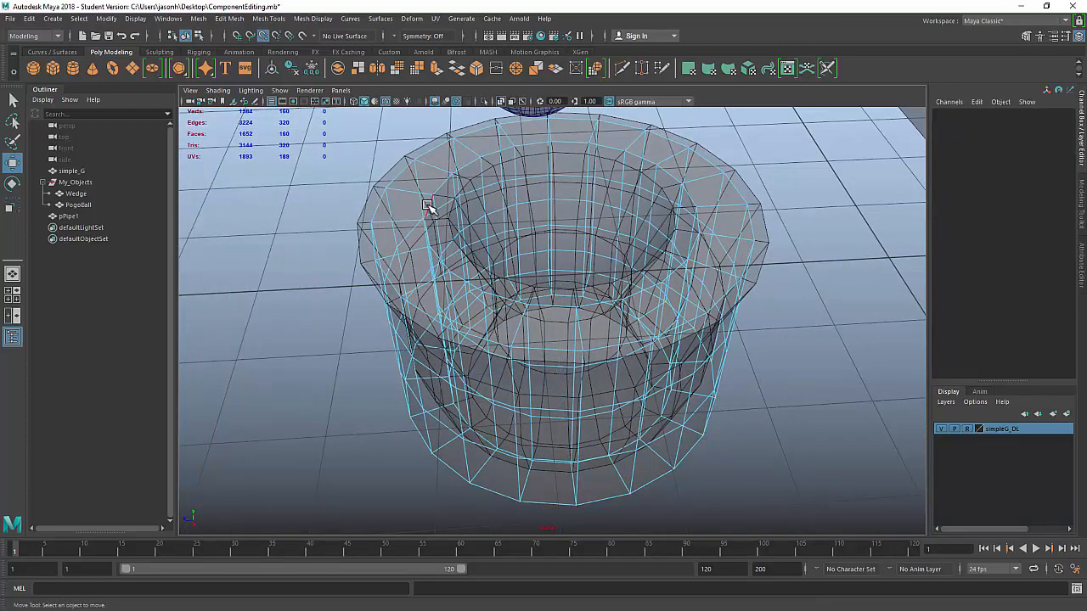
# Step: Scale the edge loop near the top rim down uniformly
pyautogui.doubleClick(443, 209)
pyautogui.scroll(3, 444, 209)
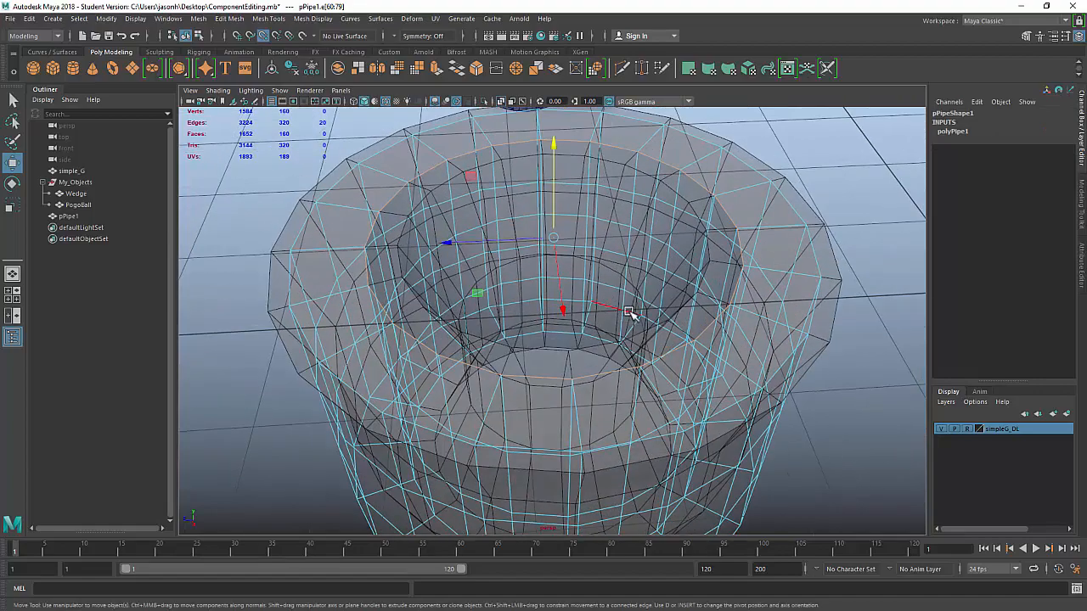
pyautogui.press('r')
pyautogui.keyDown('alt'); pyautogui.moveTo(416, 327); pyautogui.dragTo(478, 304); pyautogui.keyUp('alt')
pyautogui.keyDown('alt'); pyautogui.moveTo(478, 303); pyautogui.dragTo(582, 277, button='right'); pyautogui.keyUp('alt')
pyautogui.keyDown('alt'); pyautogui.moveTo(605, 322); pyautogui.dragTo(611, 359, button='middle'); pyautogui.keyUp('alt')
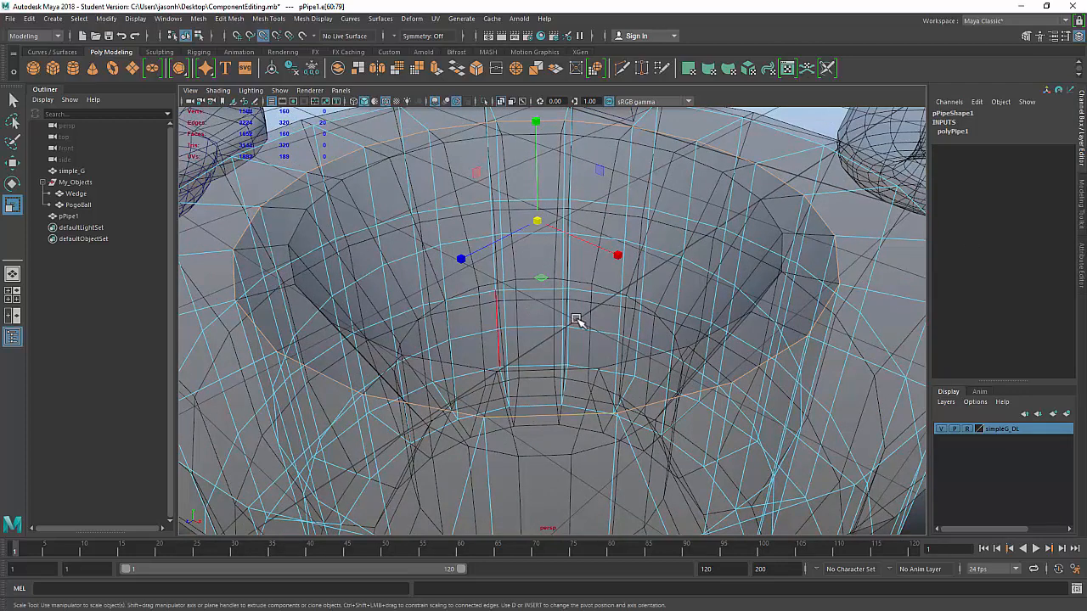
pyautogui.moveTo(537, 222); pyautogui.dragTo(395, 266)
# Step: Flare the pipe's top ring slightly outward
pyautogui.scroll(-3, 487, 255)
pyautogui.click(213, 270)
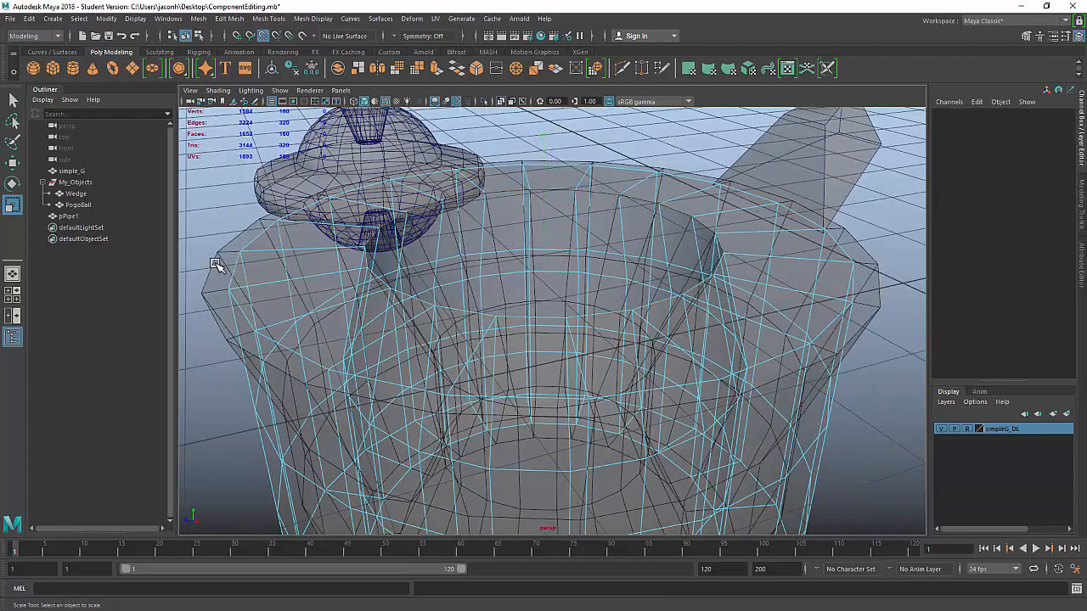
pyautogui.click(235, 265)
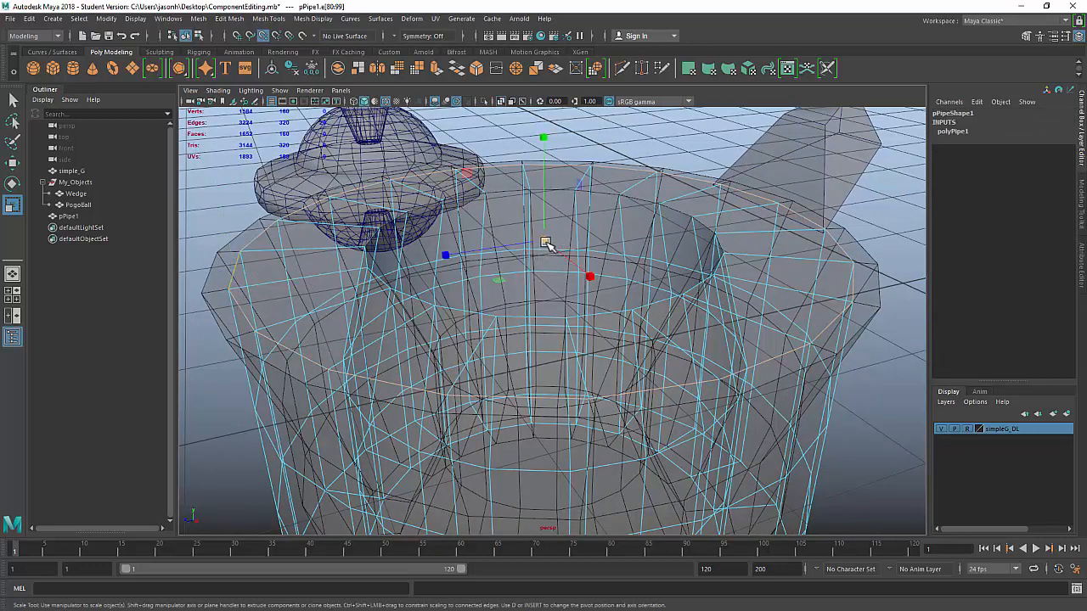
pyautogui.moveTo(546, 244); pyautogui.dragTo(577, 245)
# Step: Try shrinking the inner bottom edge loop, then undo it
pyautogui.keyDown('alt'); pyautogui.moveTo(533, 257); pyautogui.dragTo(632, 66, button='middle'); pyautogui.keyUp('alt')
pyautogui.keyDown('alt'); pyautogui.moveTo(638, 153); pyautogui.dragTo(706, 257); pyautogui.keyUp('alt')
pyautogui.keyDown('alt'); pyautogui.moveTo(692, 278); pyautogui.dragTo(558, 411, button='middle'); pyautogui.keyUp('alt')
pyautogui.doubleClick(441, 286)
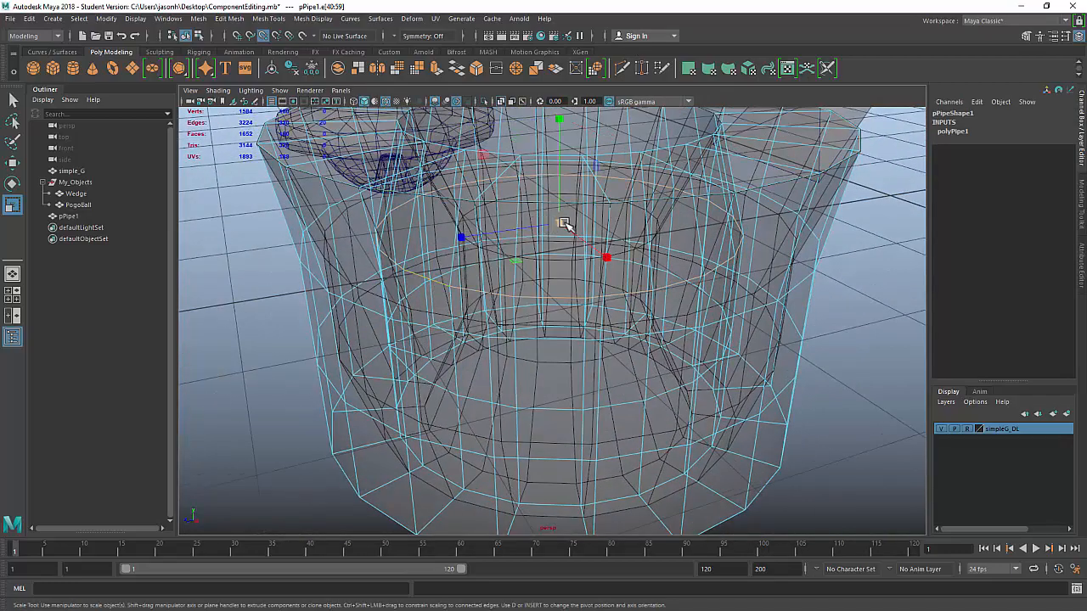
pyautogui.moveTo(564, 223); pyautogui.dragTo(449, 257)
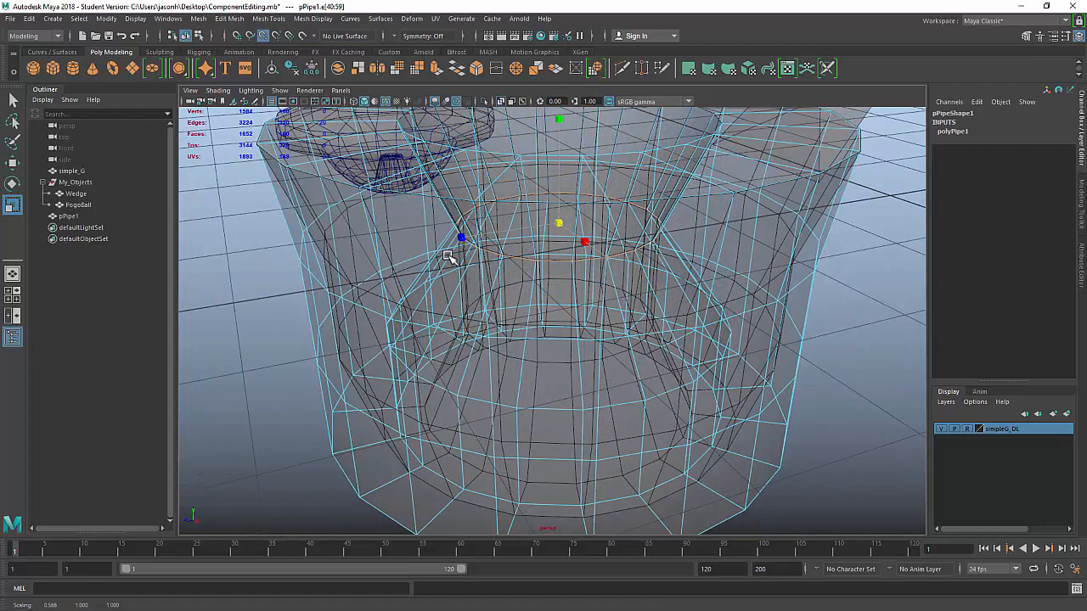
pyautogui.hotkey('ctrl', 'z')
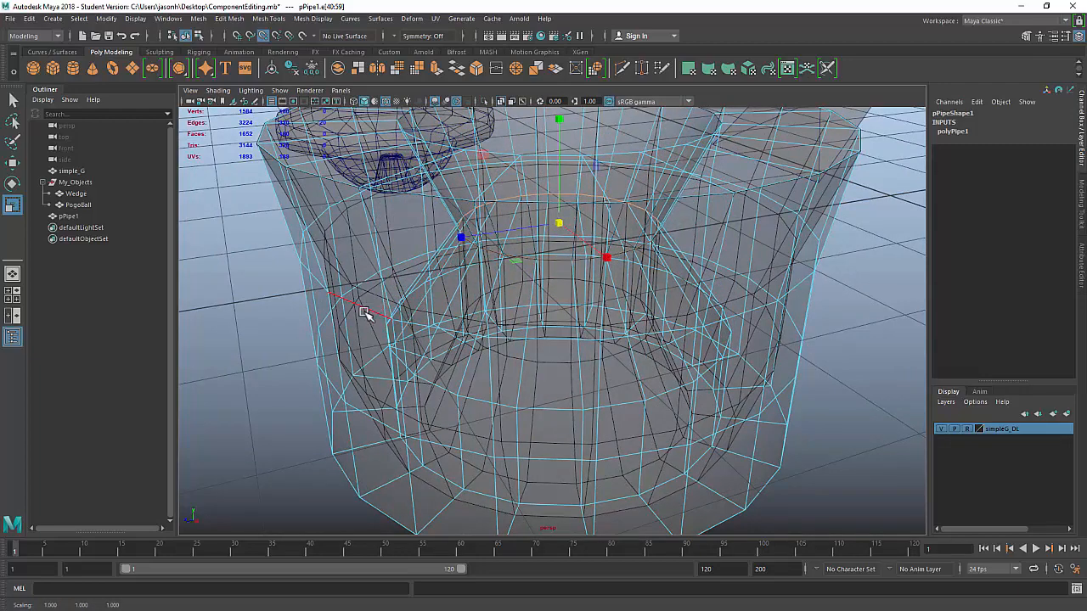
pyautogui.keyDown('alt'); pyautogui.moveTo(365, 313); pyautogui.dragTo(728, 284); pyautogui.keyUp('alt')
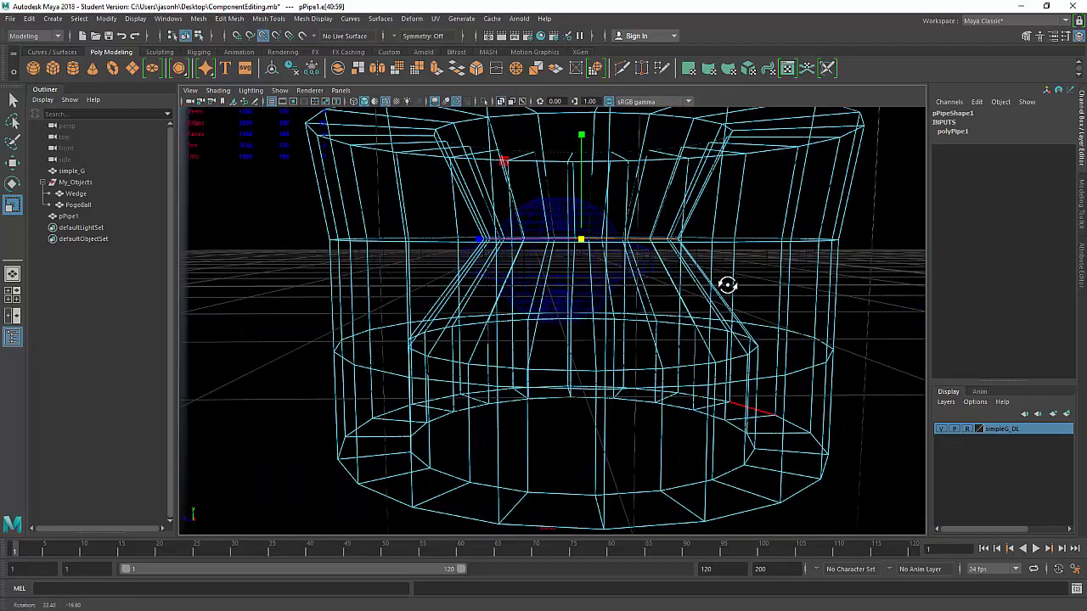
pyautogui.press('space')
pyautogui.press('space')
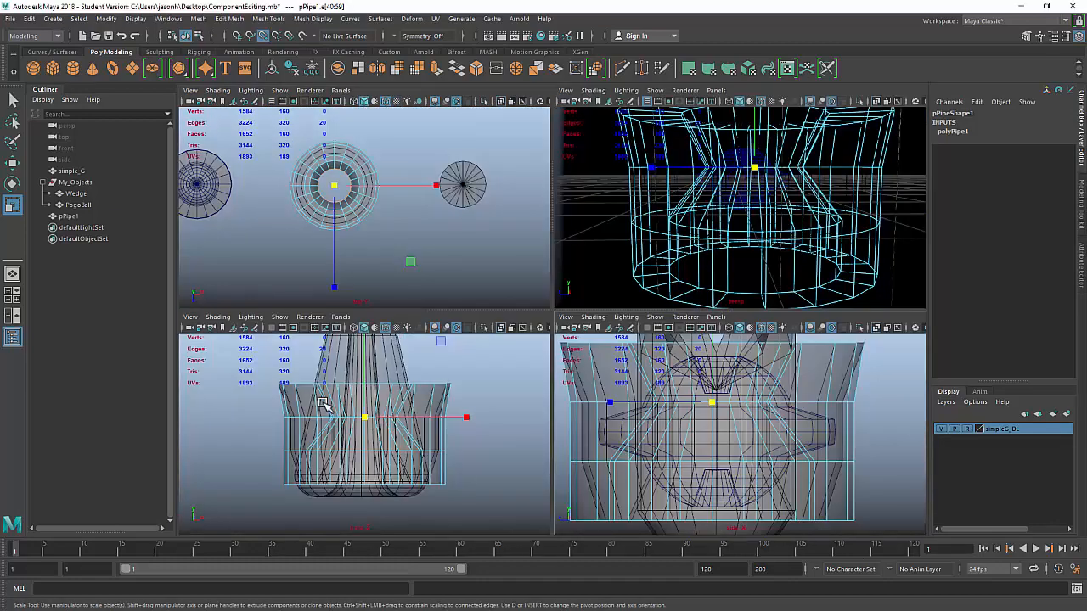
# Step: Reposition the front and perspective views around the pipe
pyautogui.press('space')
pyautogui.press('space')
pyautogui.scroll(2, 484, 408)
pyautogui.keyDown('alt'); pyautogui.moveTo(526, 347); pyautogui.dragTo(537, 329, button='middle'); pyautogui.keyUp('alt')
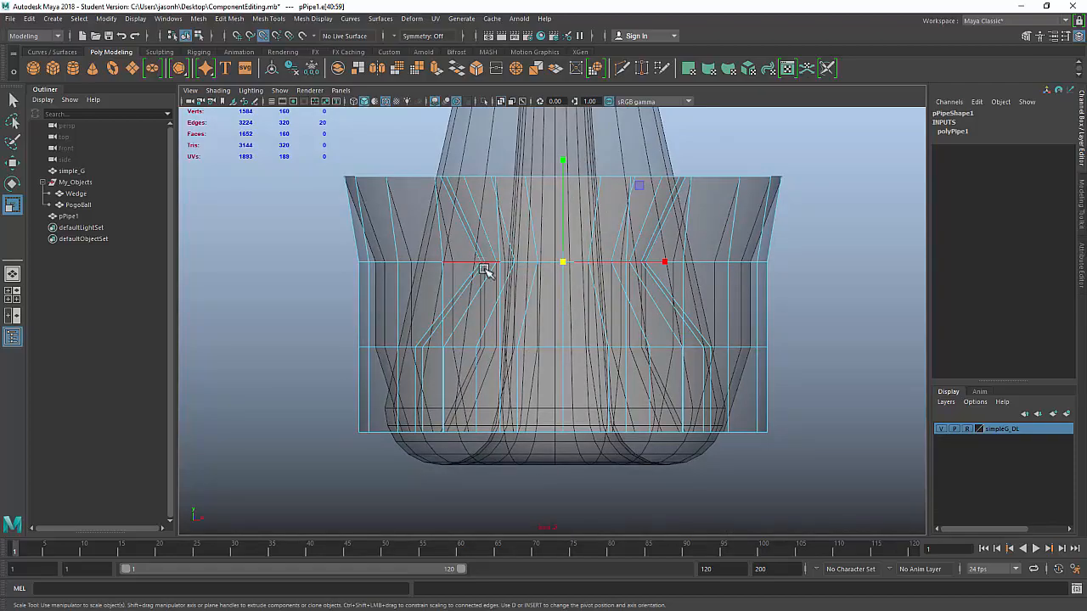
pyautogui.press('space')
pyautogui.press('space')
pyautogui.keyDown('alt'); pyautogui.moveTo(711, 232); pyautogui.dragTo(510, 265); pyautogui.keyUp('alt')
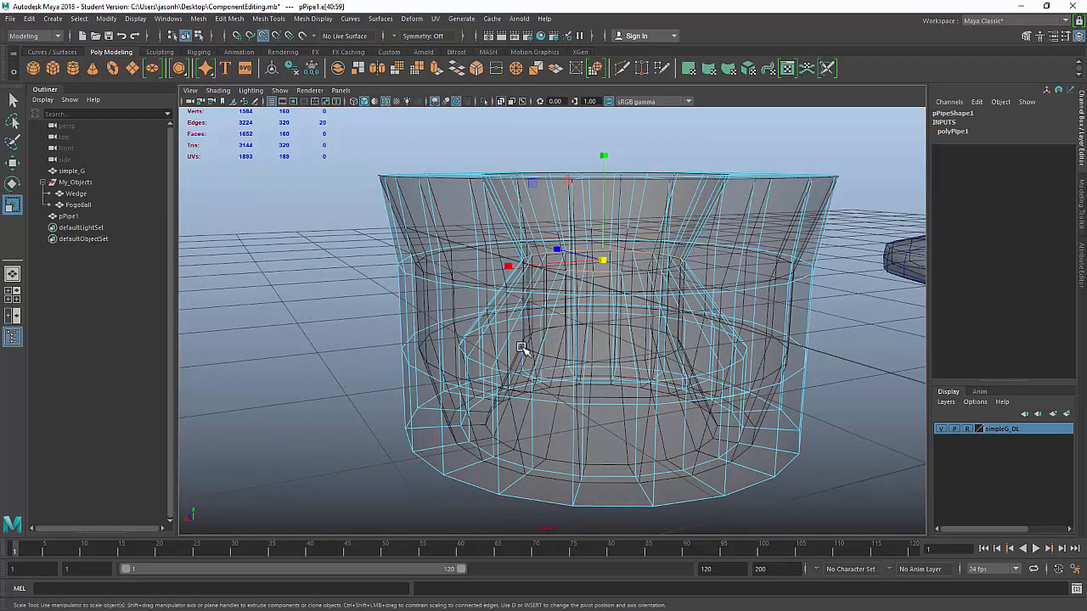
pyautogui.keyDown('alt'); pyautogui.moveTo(754, 346); pyautogui.dragTo(722, 356); pyautogui.keyUp('alt')
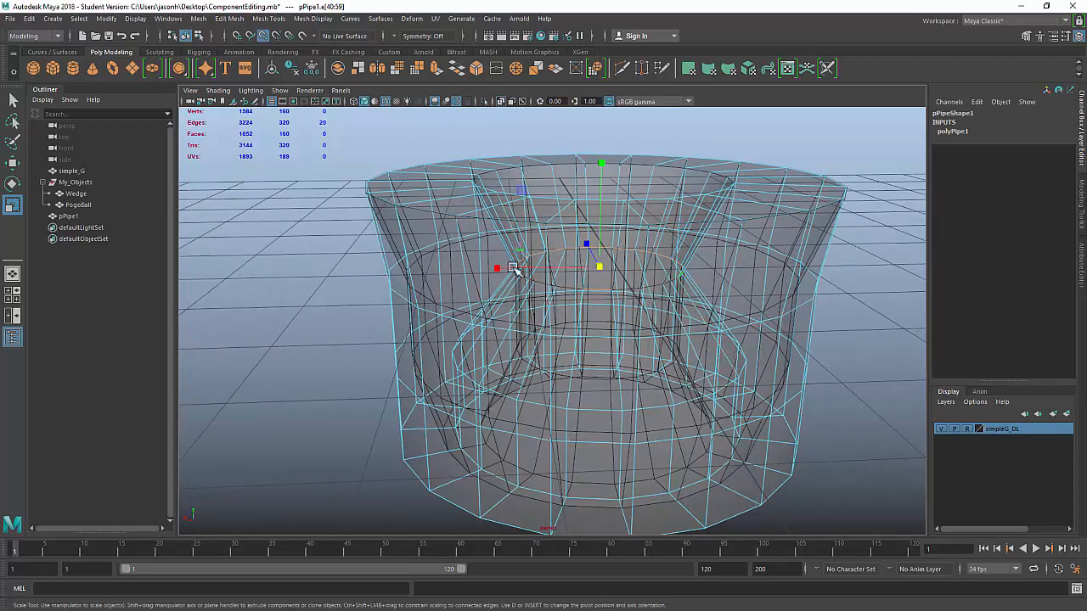
# Step: Undo the last scale, then pinch two edge loops inward to form a waist
pyautogui.hotkey('ctrl', 'z')
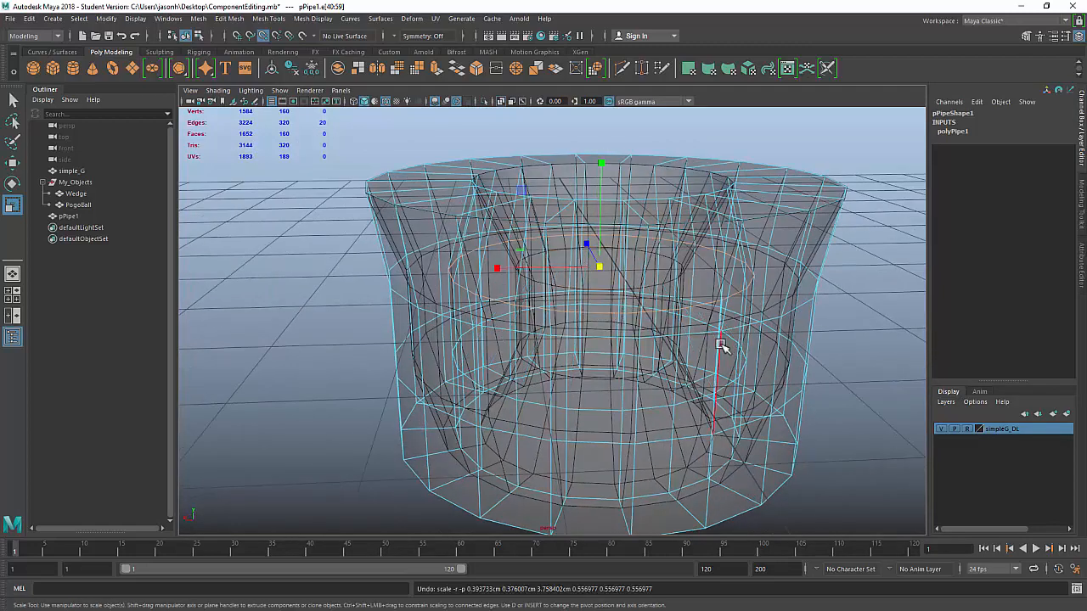
pyautogui.keyDown('shift'); pyautogui.doubleClick(528, 402); pyautogui.keyUp('shift')
pyautogui.scroll(-4, 650, 310)
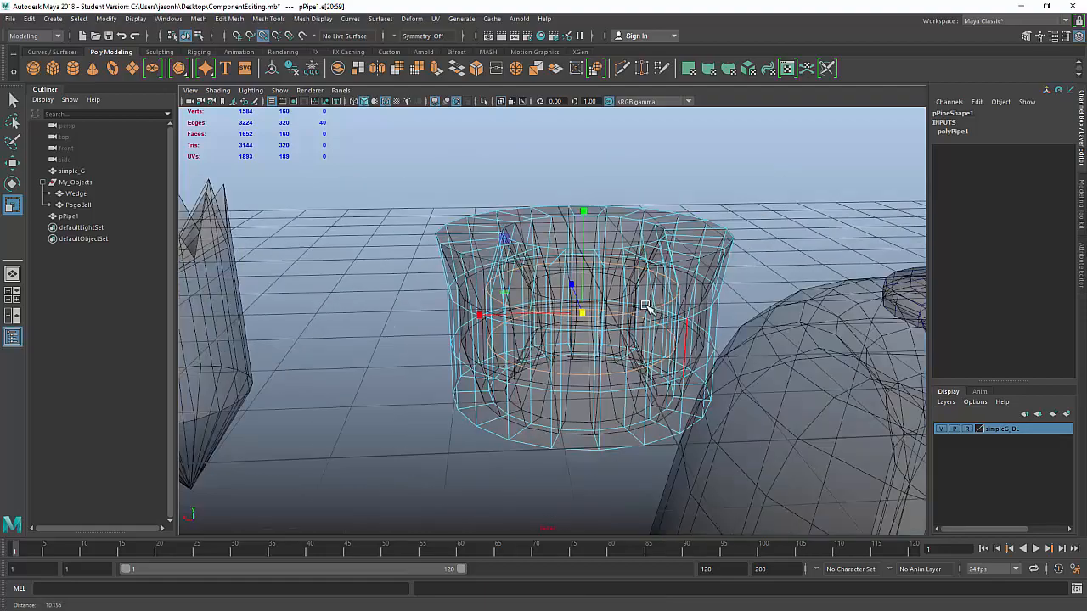
pyautogui.keyDown('alt'); pyautogui.moveTo(650, 310); pyautogui.dragTo(633, 356); pyautogui.keyUp('alt')
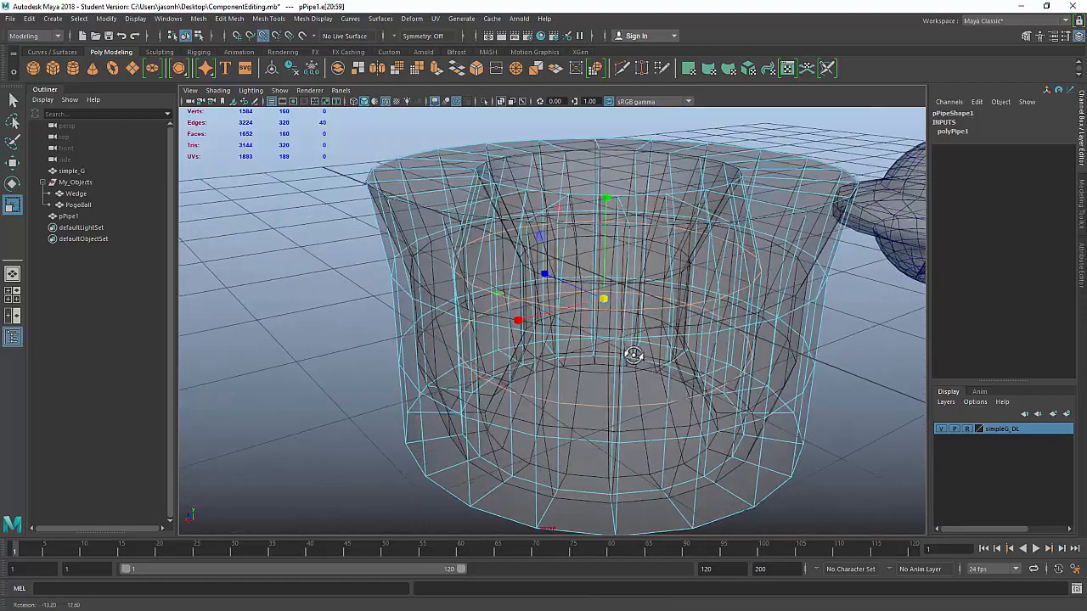
pyautogui.scroll(3, 605, 304)
pyautogui.moveTo(497, 294); pyautogui.dragTo(520, 300)
pyautogui.keyDown('alt'); pyautogui.moveTo(701, 390); pyautogui.dragTo(532, 359); pyautogui.keyUp('alt')
pyautogui.keyDown('alt'); pyautogui.moveTo(531, 359); pyautogui.dragTo(606, 388, button='right'); pyautogui.keyUp('alt')
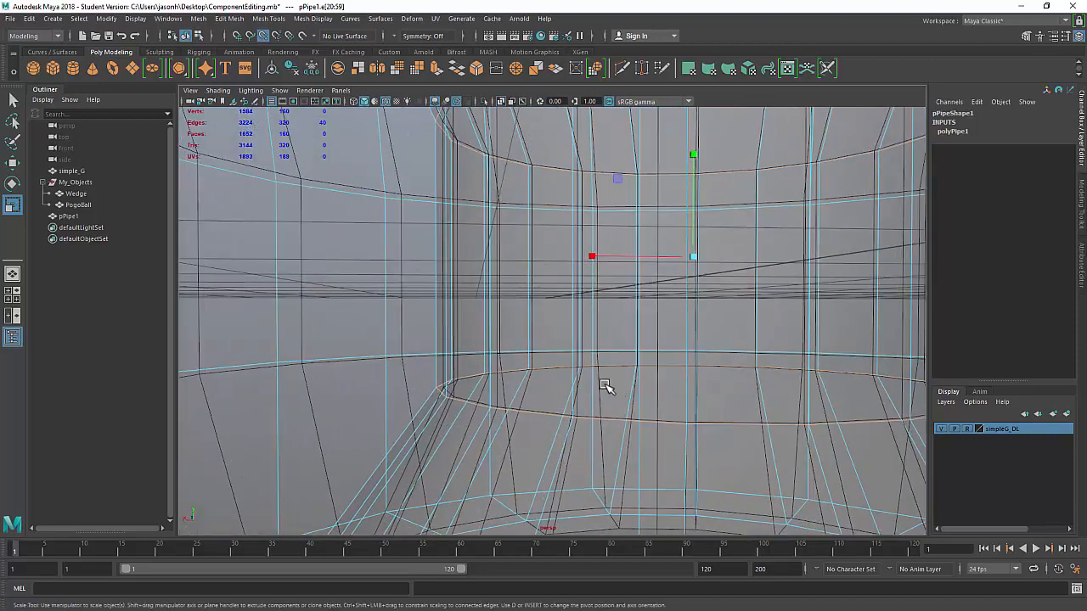
pyautogui.moveTo(393, 327); pyautogui.dragTo(397, 330)
pyautogui.moveTo(397, 330); pyautogui.dragTo(400, 332, button='middle')
# Step: Shrink the bottom ring's edge loop and widen the pipe's lower section
pyautogui.keyDown('alt'); pyautogui.moveTo(664, 437); pyautogui.dragTo(508, 346, button='right'); pyautogui.keyUp('alt')
pyautogui.keyDown('alt'); pyautogui.moveTo(498, 349); pyautogui.dragTo(487, 350); pyautogui.keyUp('alt')
pyautogui.keyDown('alt'); pyautogui.moveTo(487, 350); pyautogui.dragTo(529, 436, button='right'); pyautogui.keyUp('alt')
pyautogui.keyDown('alt'); pyautogui.moveTo(529, 438); pyautogui.dragTo(526, 370, button='middle'); pyautogui.keyUp('alt')
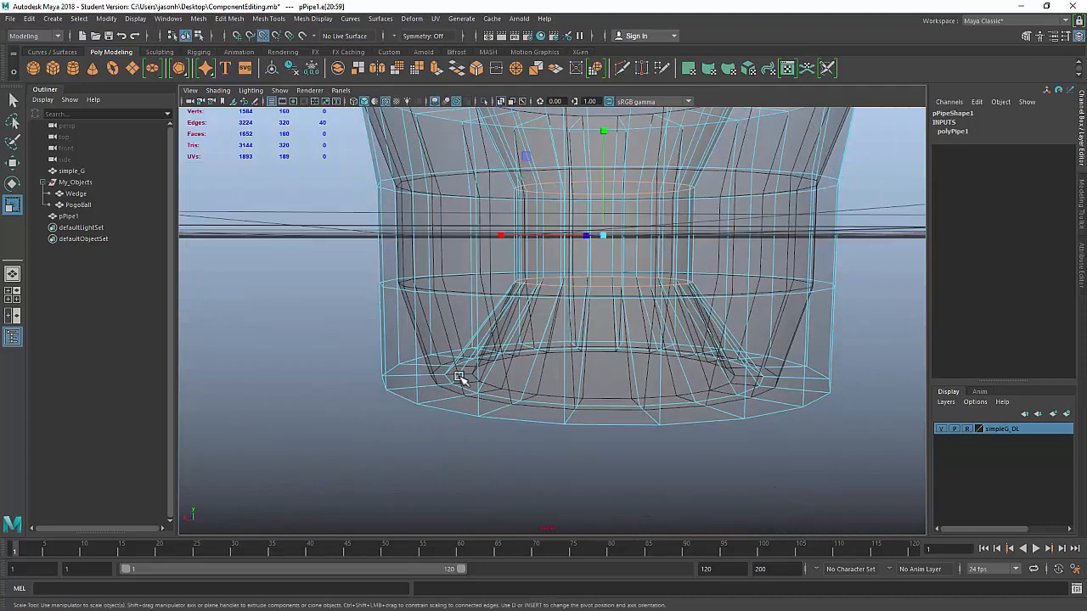
pyautogui.doubleClick(511, 395)
pyautogui.moveTo(601, 370); pyautogui.dragTo(542, 386)
pyautogui.keyDown('alt'); pyautogui.moveTo(677, 268); pyautogui.dragTo(631, 381, button='middle'); pyautogui.keyUp('alt')
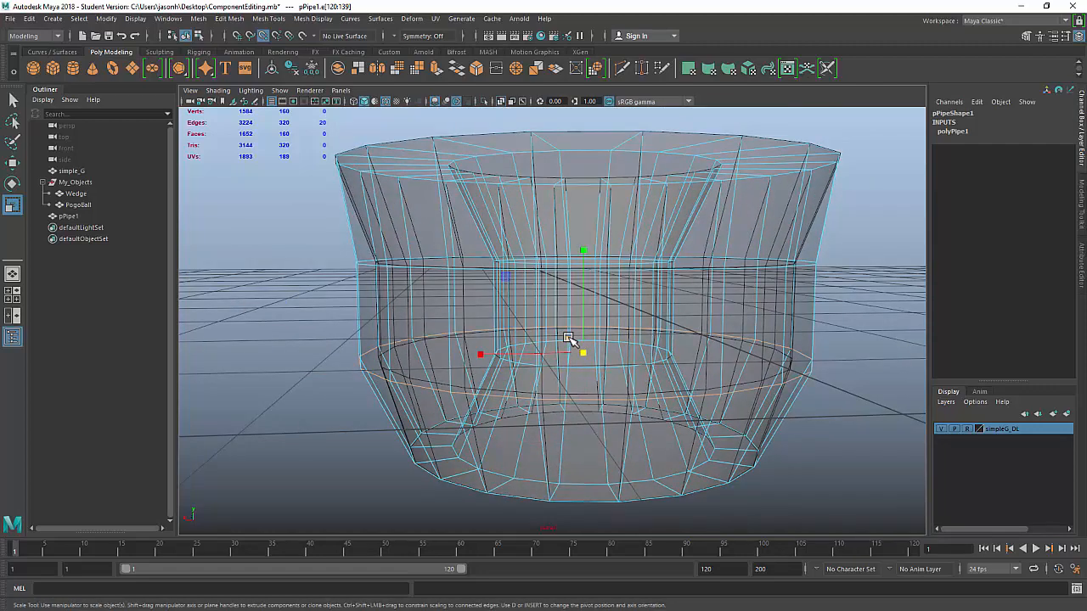
pyautogui.moveTo(589, 355); pyautogui.dragTo(503, 319)
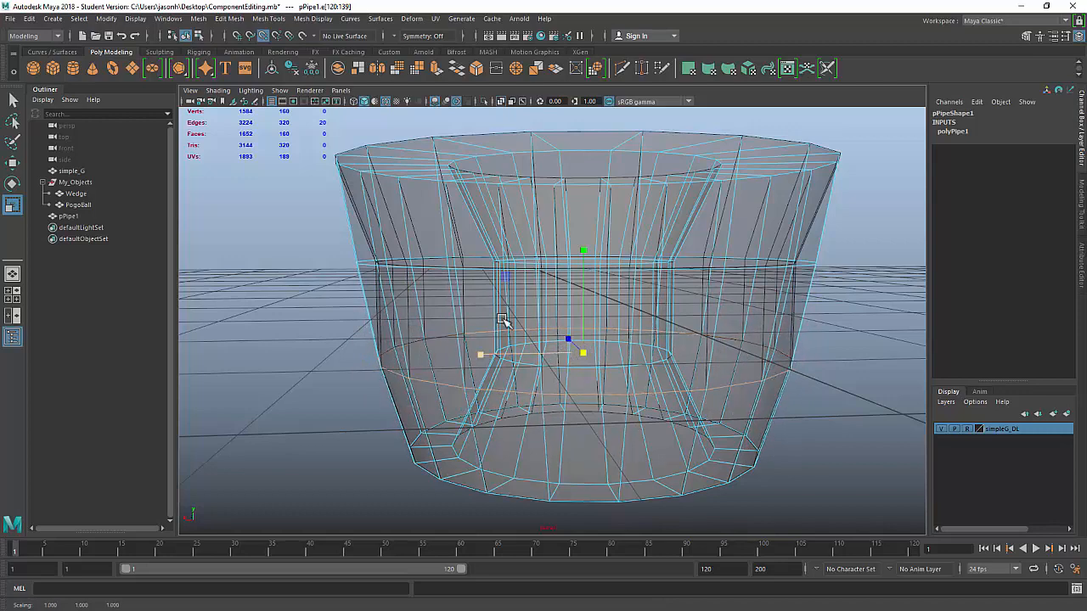
# Step: Shrink the pipe's upper edge loop
pyautogui.doubleClick(369, 270)
pyautogui.keyDown('alt'); pyautogui.moveTo(582, 284); pyautogui.dragTo(610, 306); pyautogui.keyUp('alt')
pyautogui.moveTo(582, 269); pyautogui.dragTo(609, 340)
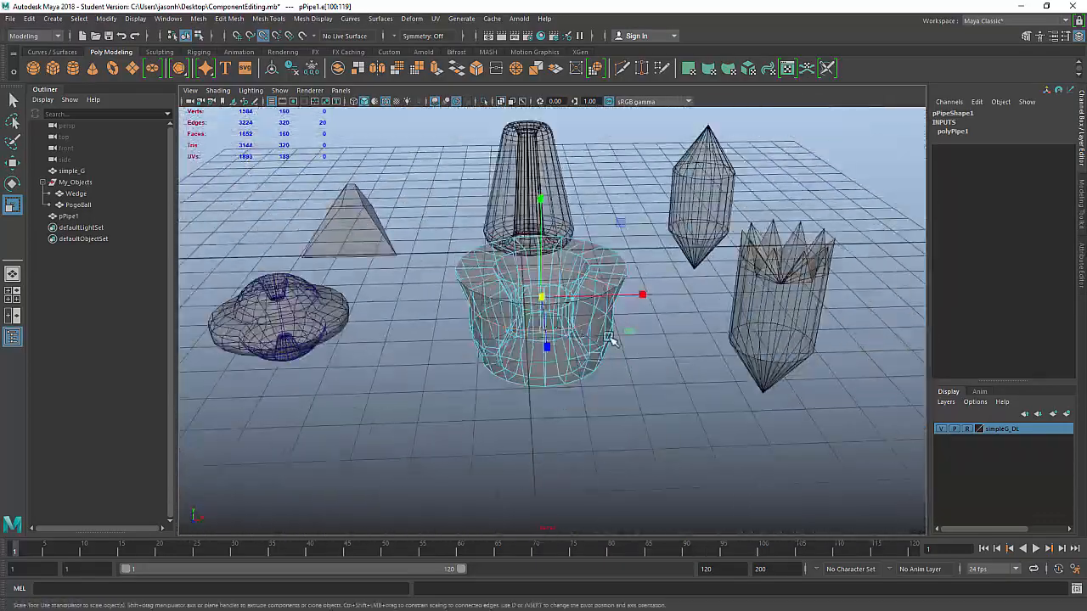
# Step: Return to object mode and rename pPipe1 to Planter in the Outliner
pyautogui.moveTo(614, 156); pyautogui.dragTo(666, 139, button='right')
pyautogui.scroll(-3, 608, 304)
pyautogui.keyDown('alt'); pyautogui.moveTo(608, 303); pyautogui.dragTo(361, 249); pyautogui.keyUp('alt')
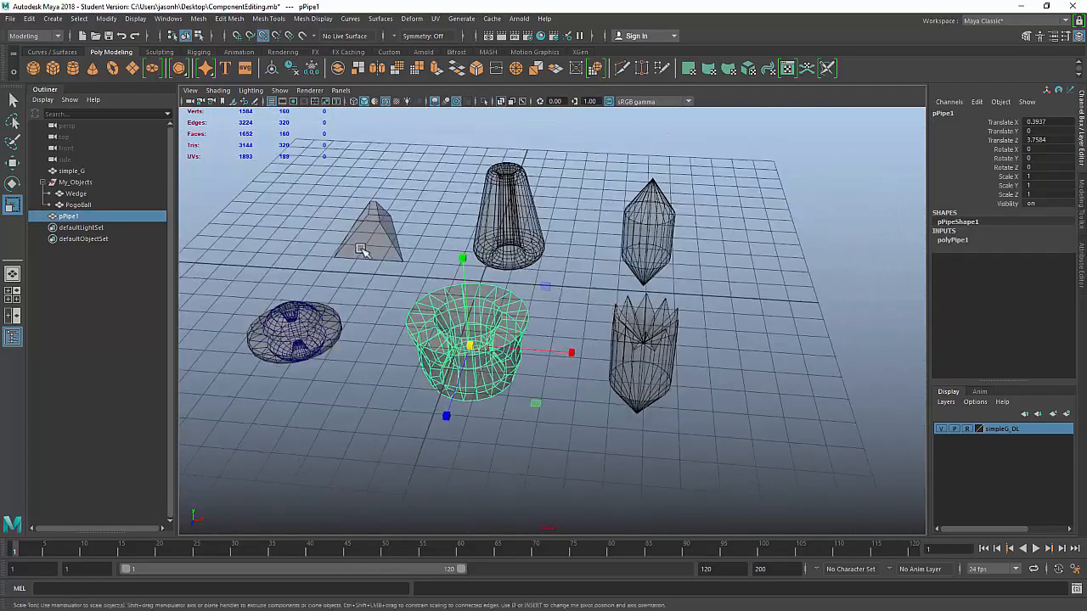
pyautogui.keyDown('alt'); pyautogui.moveTo(569, 382); pyautogui.dragTo(569, 379); pyautogui.keyUp('alt')
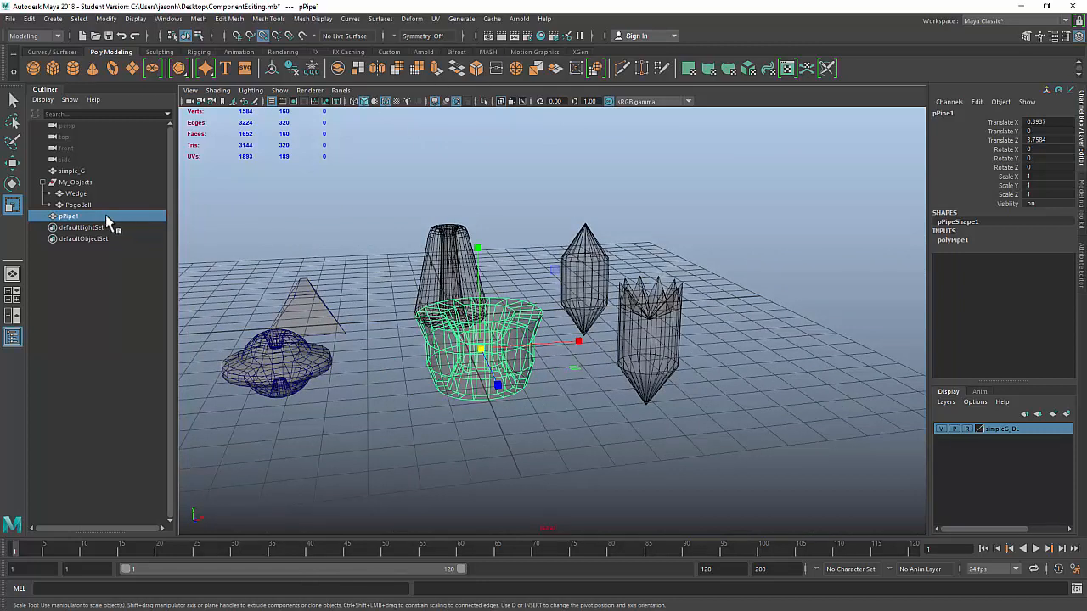
pyautogui.doubleClick(71, 216)
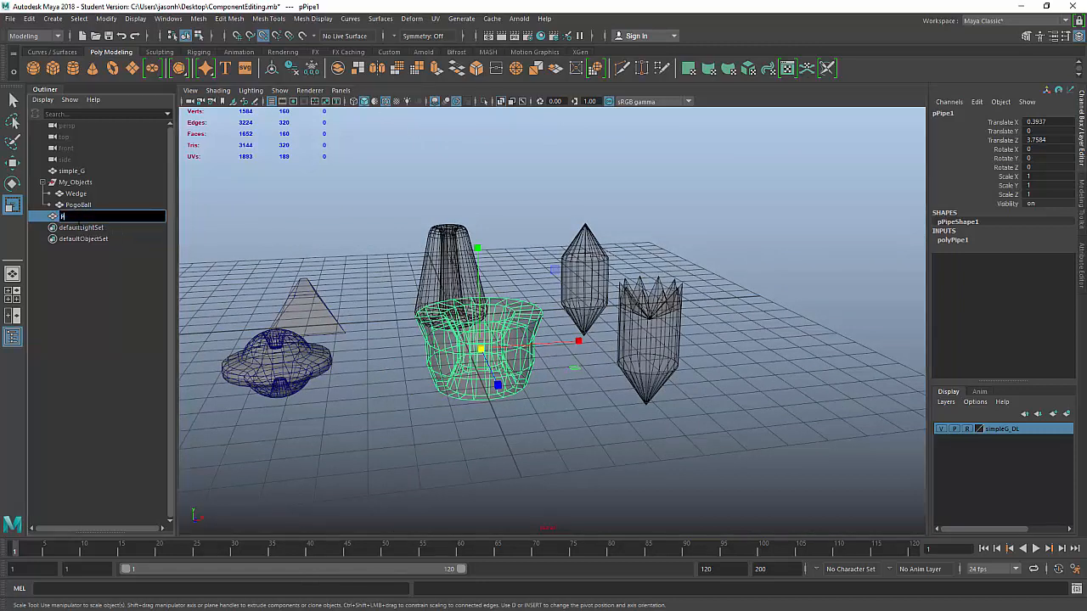
pyautogui.press('Return')
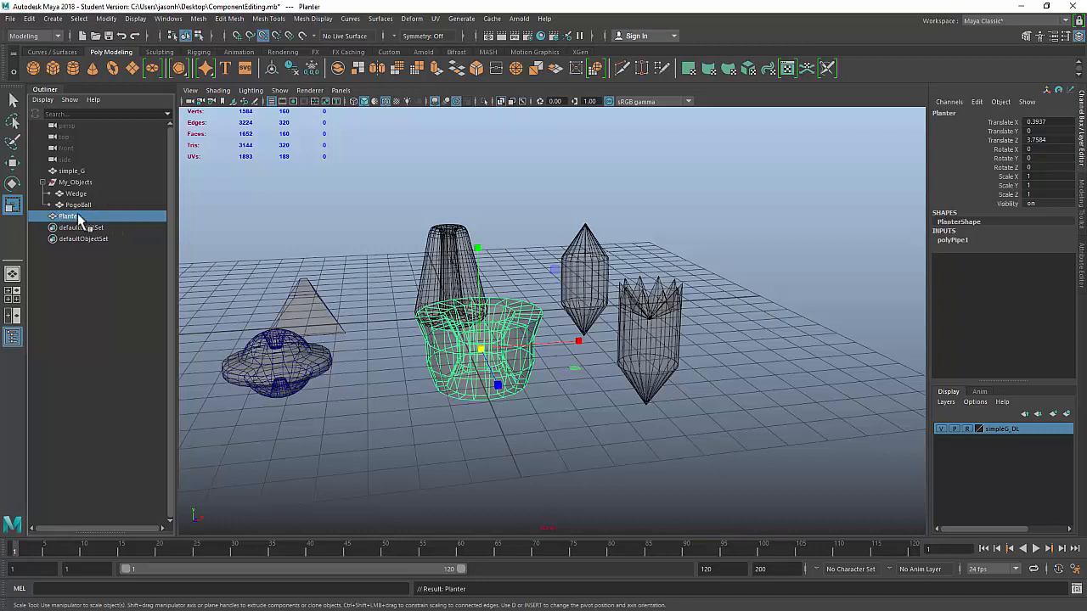
pyautogui.keyDown('ctrl'); pyautogui.click(103, 181); pyautogui.keyUp('ctrl')
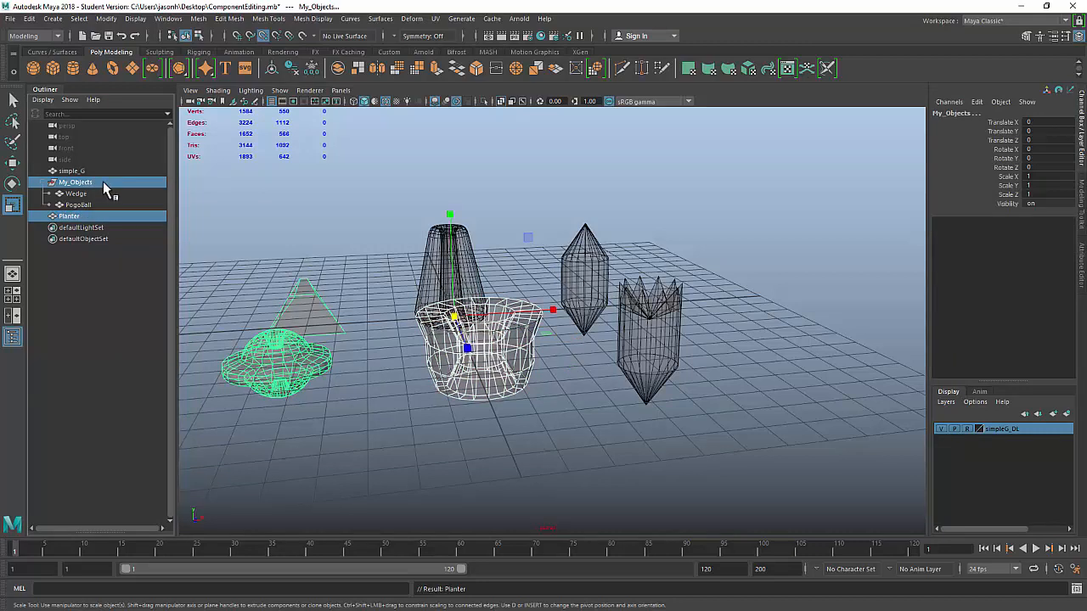
pyautogui.keyDown('ctrl'); pyautogui.click(103, 181); pyautogui.keyUp('ctrl')
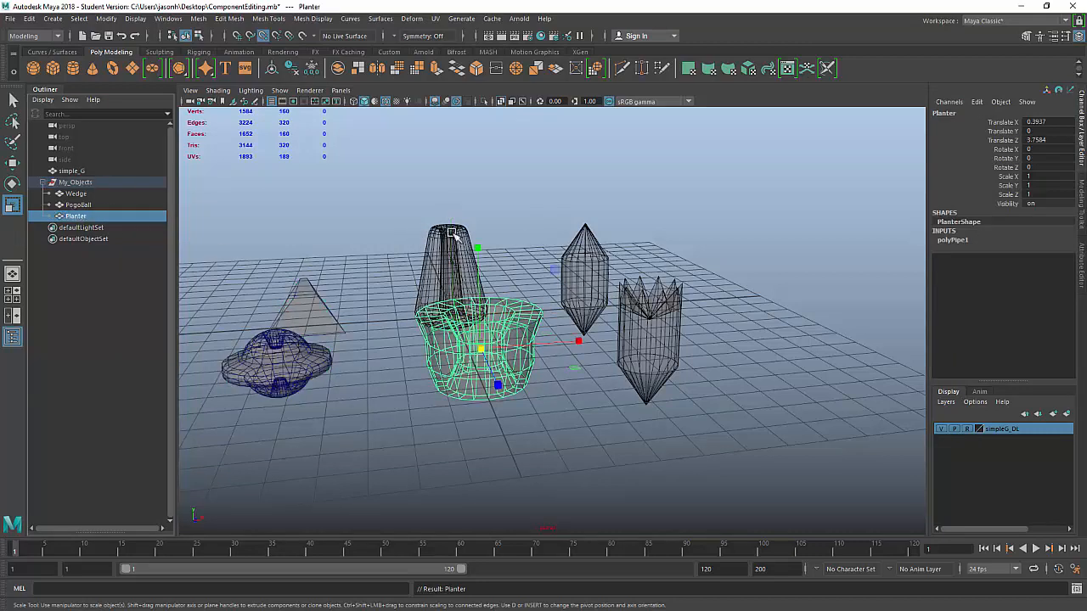
pyautogui.click(505, 198)
# Step: Save ComponentEditing.mb past the student version notice and view all objects together
pyautogui.hotkey('ctrl', 's')
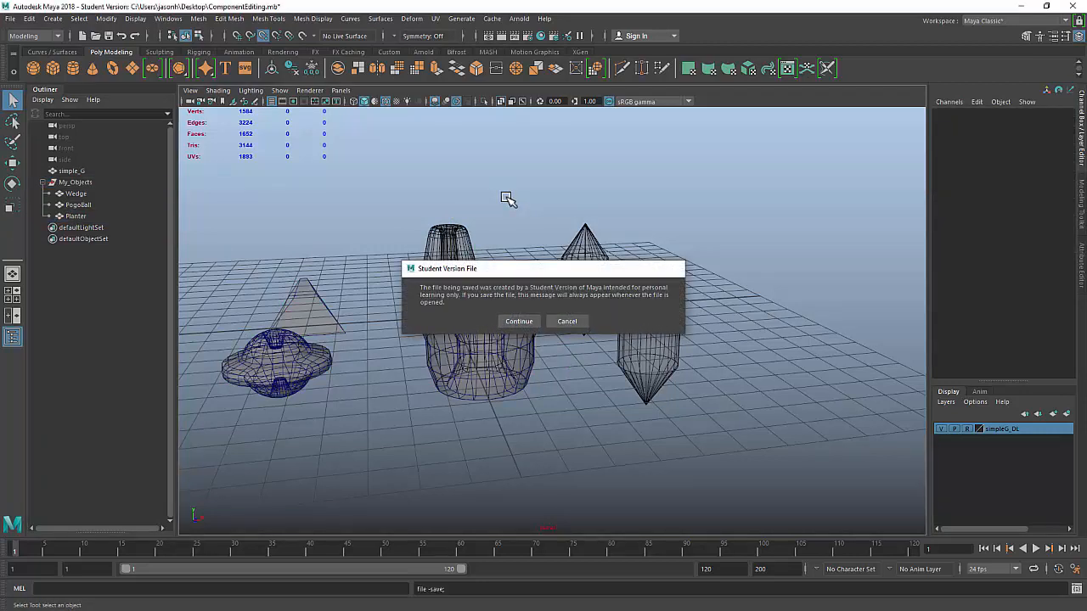
pyautogui.press('Return')
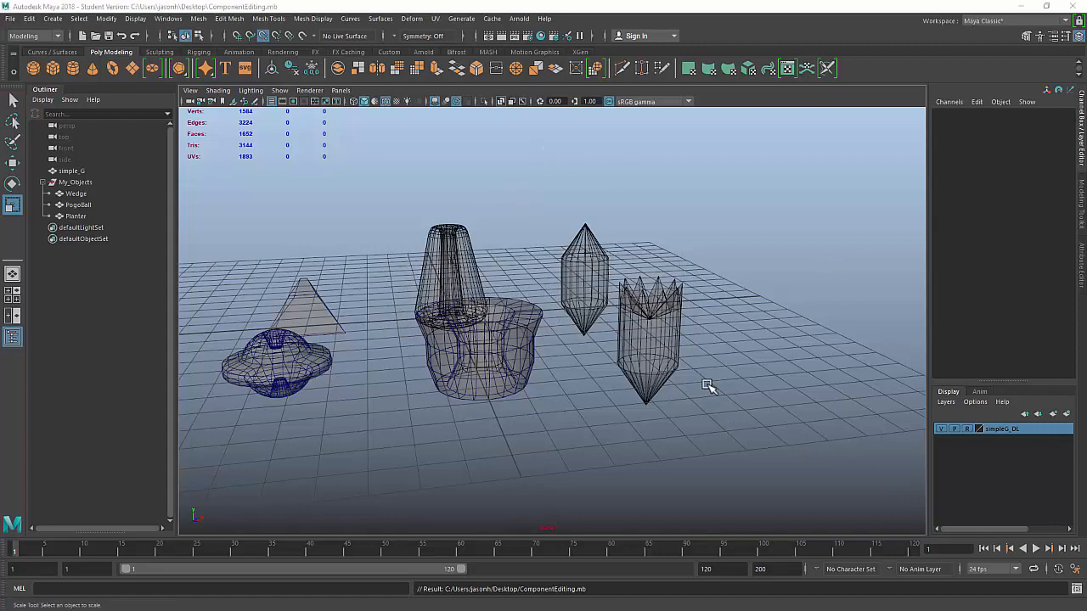
pyautogui.keyDown('alt'); pyautogui.moveTo(703, 314); pyautogui.dragTo(812, 327, button='right'); pyautogui.keyUp('alt')
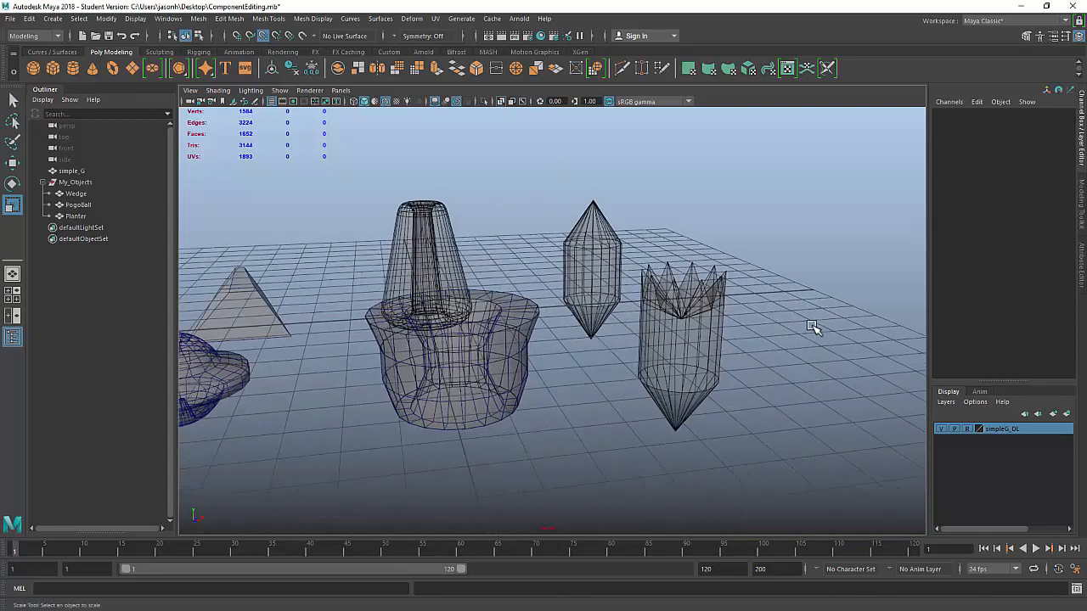
pyautogui.keyDown('alt'); pyautogui.moveTo(785, 304); pyautogui.dragTo(668, 240); pyautogui.keyUp('alt')
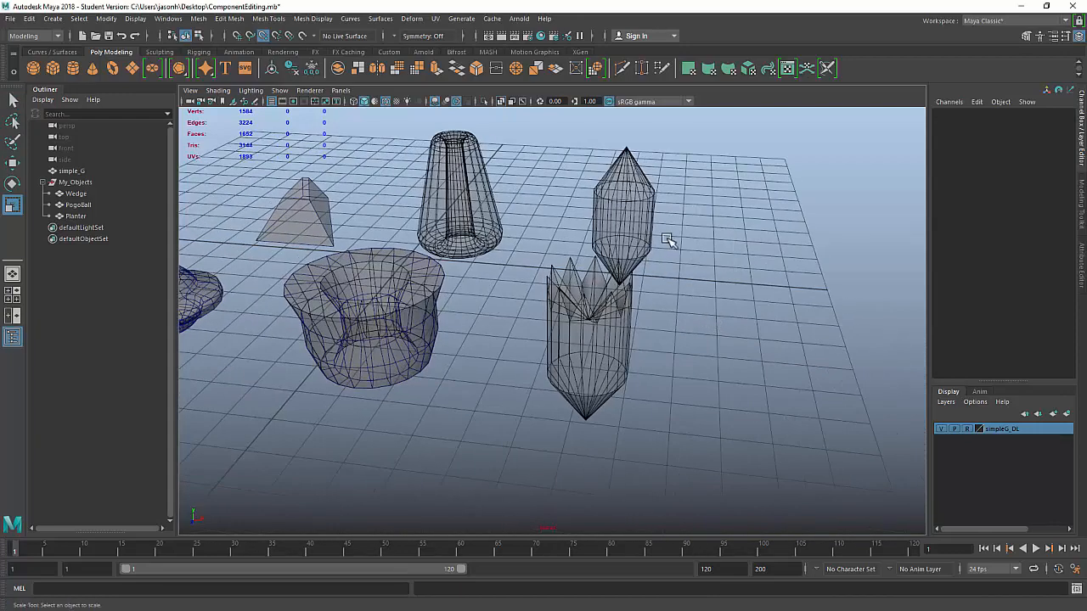
pyautogui.keyDown('alt'); pyautogui.moveTo(692, 323); pyautogui.dragTo(574, 366); pyautogui.keyUp('alt')
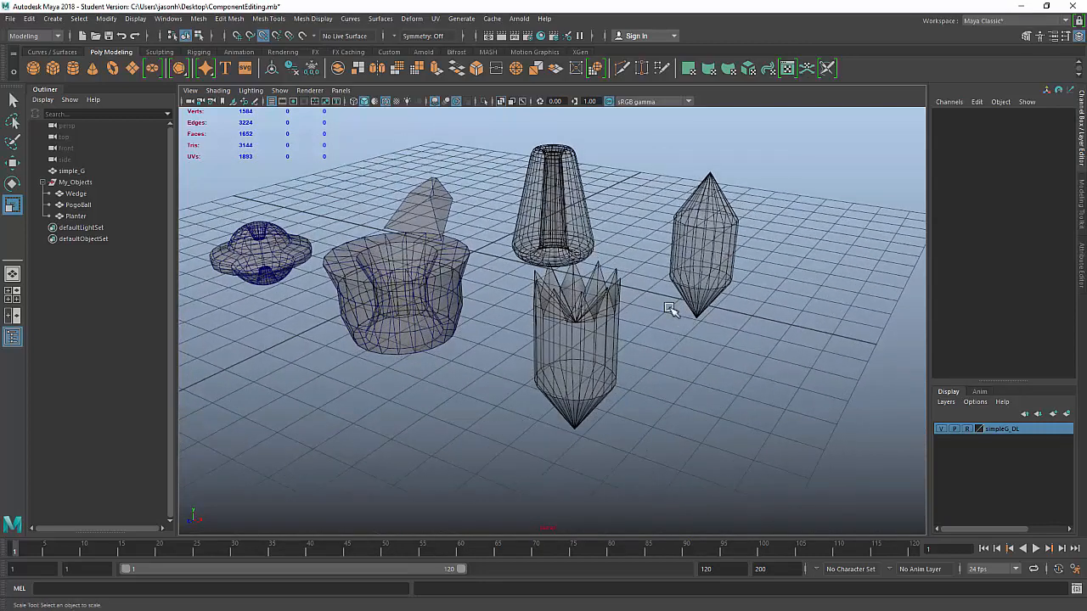
# Step: Create a polygon cylinder and move it along X into the spiky-topped crown object
pyautogui.click(73, 70)
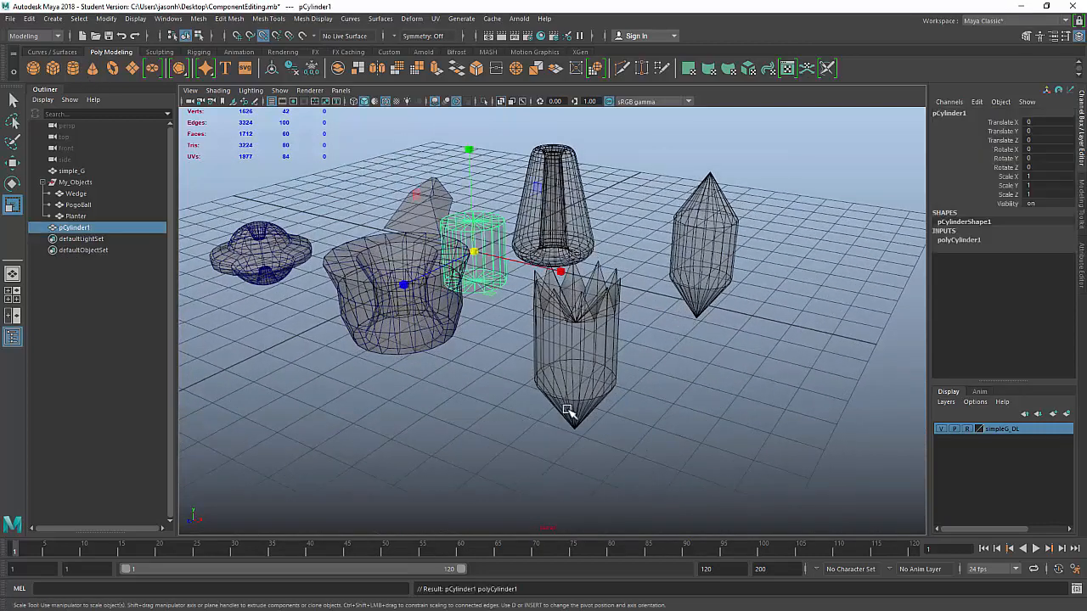
pyautogui.press('space')
pyautogui.press('space')
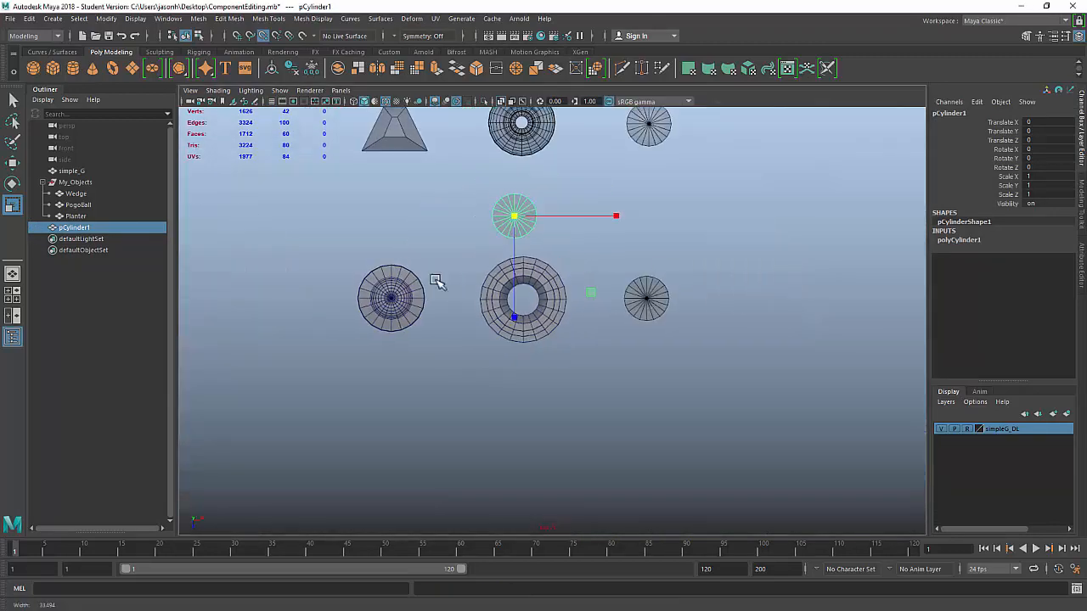
pyautogui.keyDown('alt'); pyautogui.moveTo(513, 348); pyautogui.dragTo(473, 400, button='middle'); pyautogui.keyUp('alt')
pyautogui.keyDown('alt'); pyautogui.moveTo(474, 401); pyautogui.dragTo(596, 362, button='right'); pyautogui.keyUp('alt')
pyautogui.press('w')
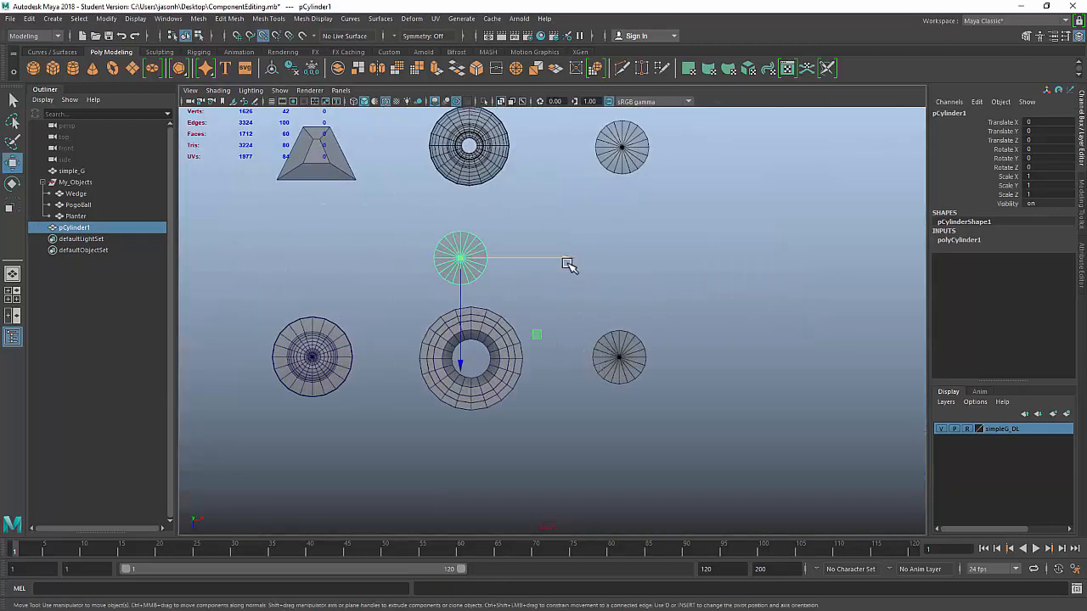
pyautogui.moveTo(568, 260); pyautogui.dragTo(624, 355)
# Step: Inspect the new cylinder and its creation settings in the perspective view
pyautogui.press('space')
pyautogui.press('space')
pyautogui.scroll(6, 803, 334)
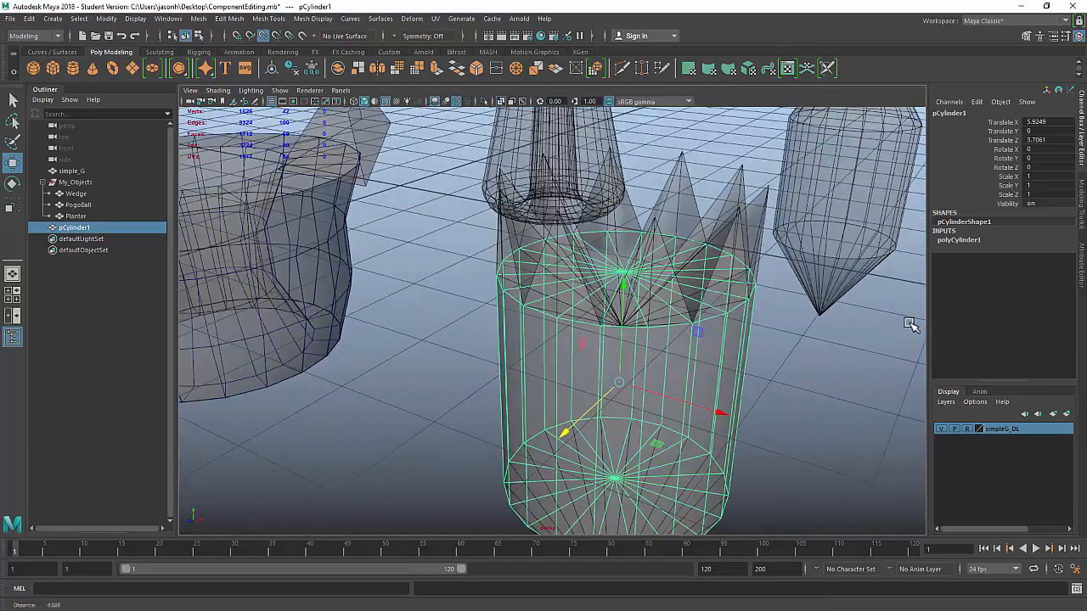
pyautogui.keyDown('alt'); pyautogui.moveTo(803, 333); pyautogui.dragTo(752, 406); pyautogui.keyUp('alt')
pyautogui.click(959, 240)
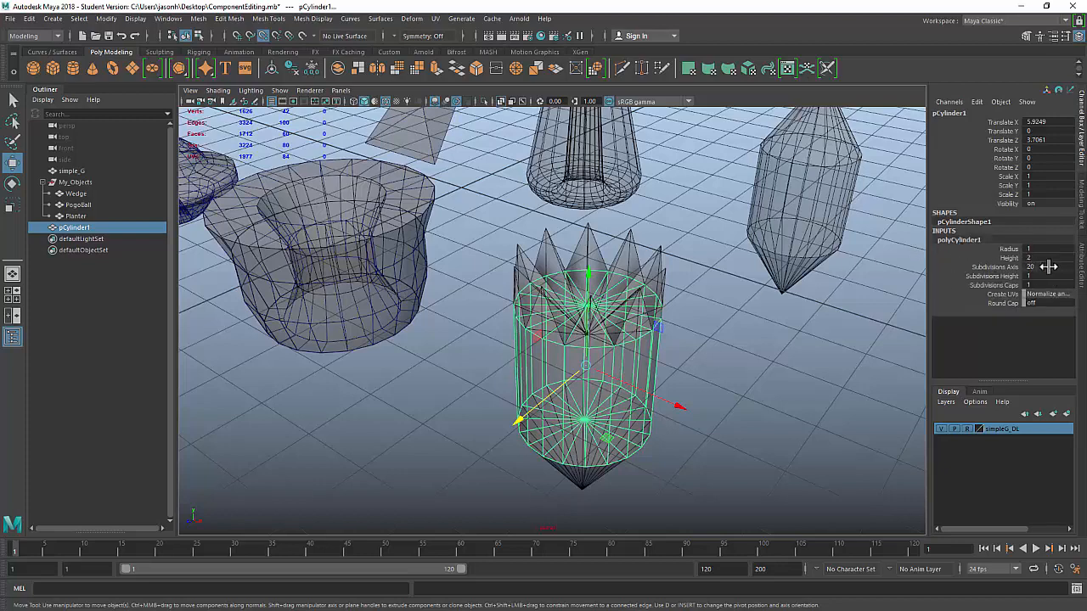
pyautogui.moveTo(710, 369)
pyautogui.keyDown('alt'); pyautogui.mouseDown()
pyautogui.moveTo(663, 332)
pyautogui.moveTo(648, 342)
pyautogui.moveTo(683, 390)
pyautogui.moveTo(643, 381)
pyautogui.moveTo(677, 399)
pyautogui.moveTo(726, 382)
pyautogui.mouseUp(); pyautogui.keyUp('alt')
pyautogui.keyDown('alt'); pyautogui.moveTo(726, 382); pyautogui.dragTo(556, 325, button='middle'); pyautogui.keyUp('alt')
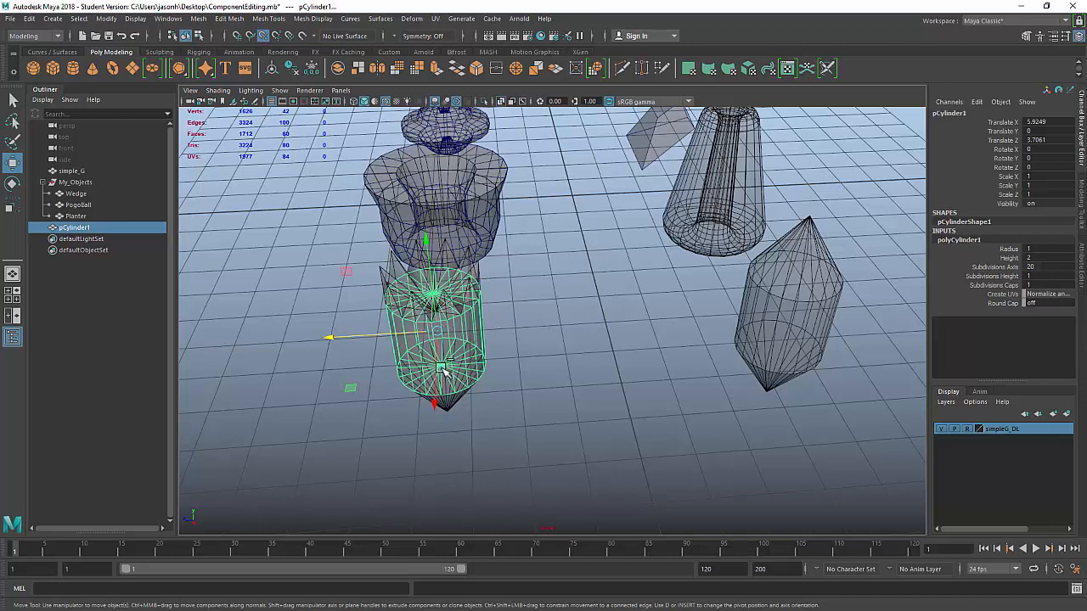
# Step: Duplicate the cylinder and line the copy up with the pointed diamond shape along X
pyautogui.hotkey('ctrl', 'd')
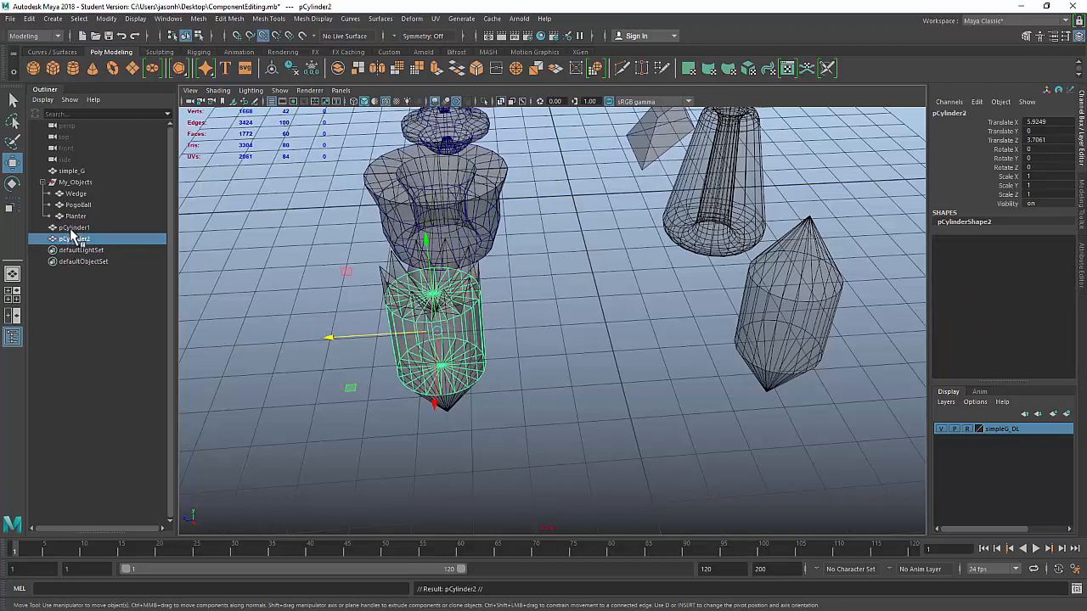
pyautogui.moveTo(329, 338); pyautogui.dragTo(679, 316)
pyautogui.keyDown('alt'); pyautogui.moveTo(839, 288); pyautogui.dragTo(737, 291, button='middle'); pyautogui.keyUp('alt')
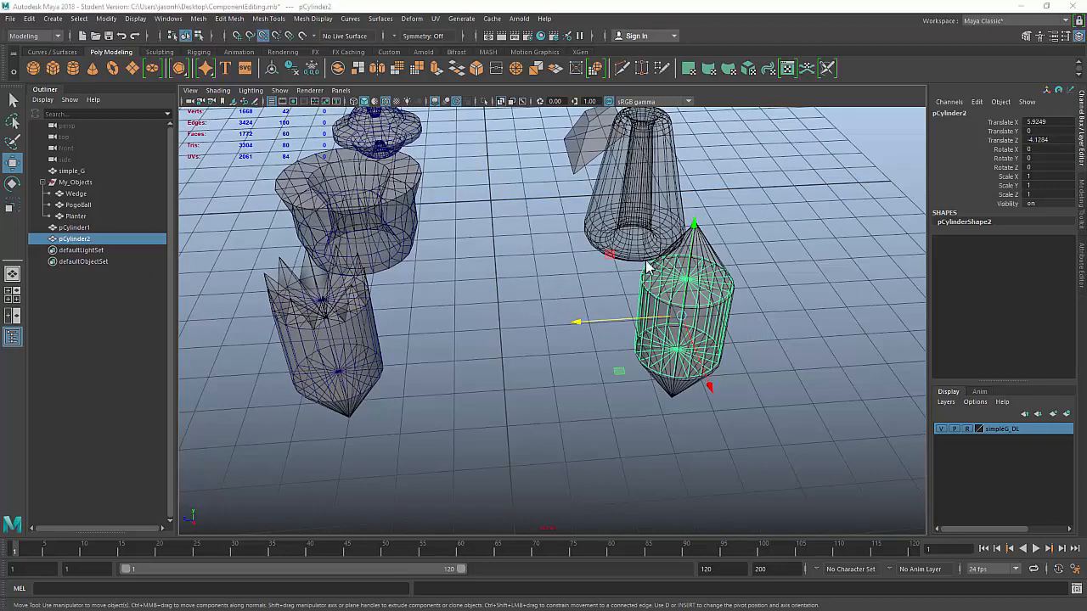
pyautogui.press('space')
pyautogui.press('space')
pyautogui.press('f')
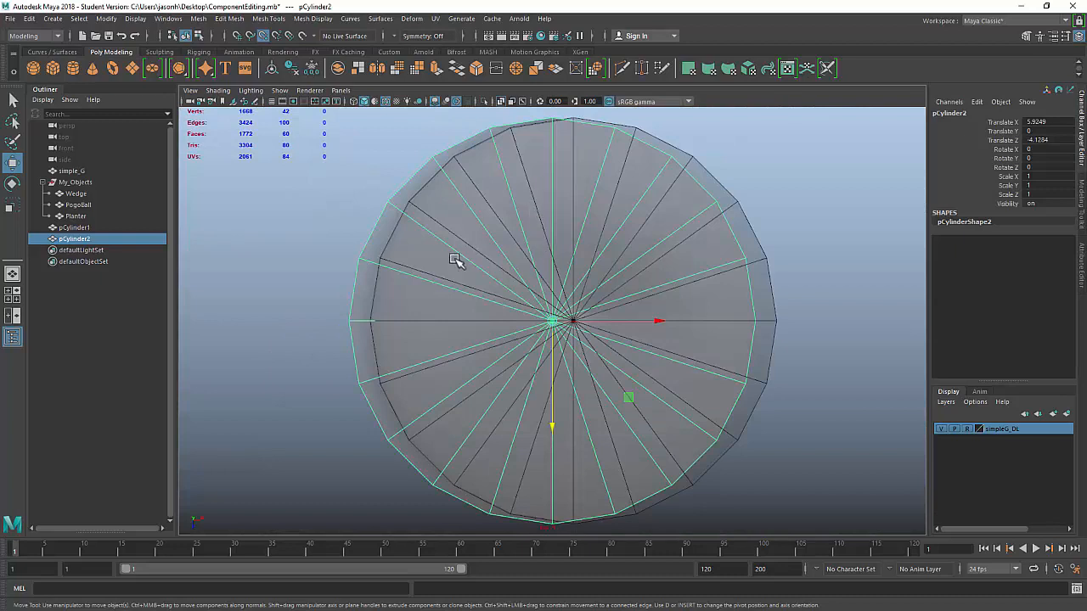
pyautogui.moveTo(649, 323); pyautogui.dragTo(624, 316)
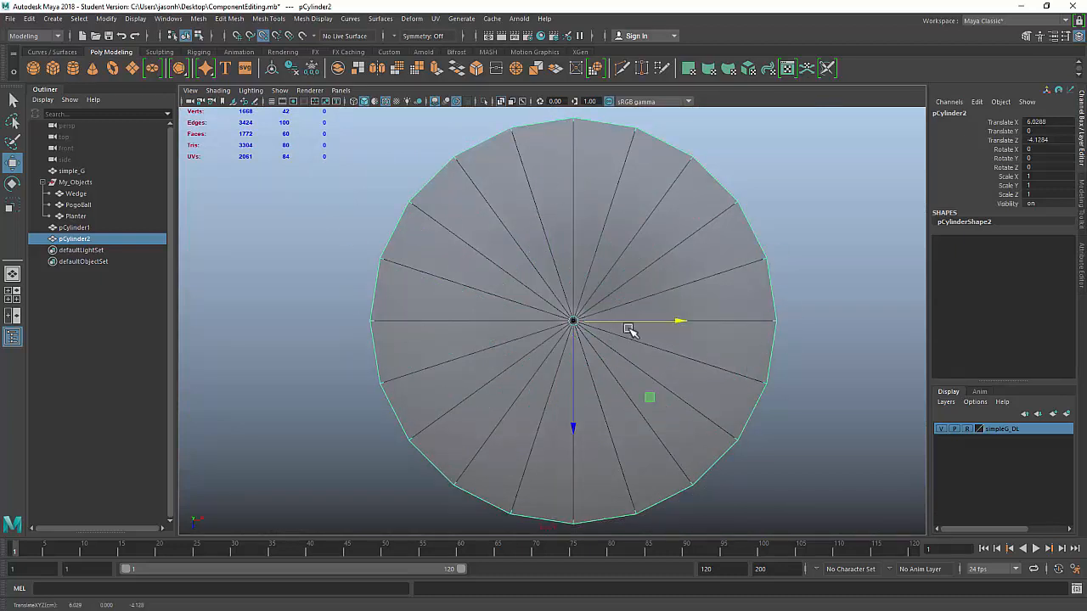
pyautogui.press('space')
pyautogui.press('space')
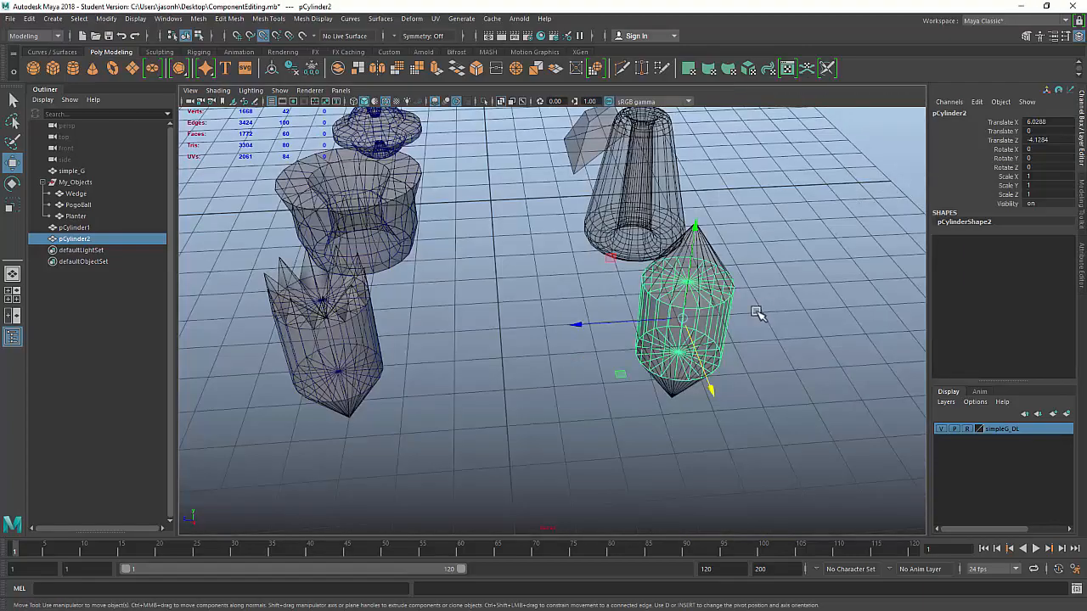
# Step: Frame the copy in perspective and switch it to vertex editing
pyautogui.scroll(3, 756, 311)
pyautogui.keyDown('alt'); pyautogui.moveTo(585, 345); pyautogui.dragTo(447, 413, button='middle'); pyautogui.keyUp('alt')
pyautogui.keyDown('alt'); pyautogui.moveTo(446, 414); pyautogui.dragTo(546, 366); pyautogui.keyUp('alt')
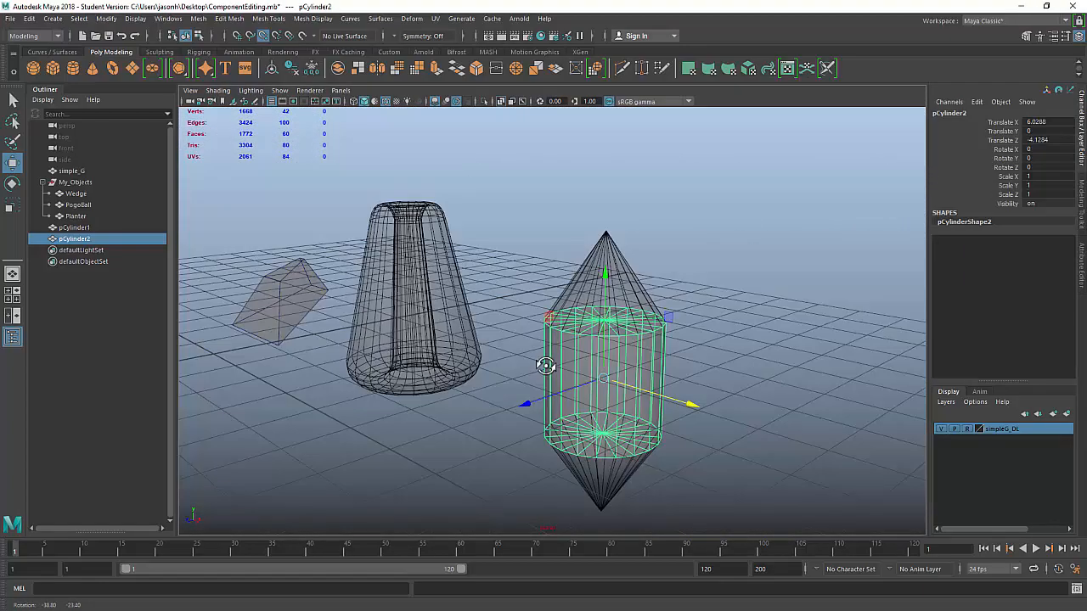
pyautogui.keyDown('alt'); pyautogui.moveTo(546, 366); pyautogui.dragTo(662, 447, button='right'); pyautogui.keyUp('alt')
pyautogui.keyDown('alt'); pyautogui.moveTo(637, 402); pyautogui.dragTo(609, 344, button='middle'); pyautogui.keyUp('alt')
pyautogui.keyDown('alt'); pyautogui.moveTo(764, 429); pyautogui.dragTo(708, 432, button='right'); pyautogui.keyUp('alt')
pyautogui.keyDown('alt'); pyautogui.moveTo(686, 360); pyautogui.dragTo(680, 327, button='middle'); pyautogui.keyUp('alt')
pyautogui.keyDown('alt'); pyautogui.moveTo(655, 226); pyautogui.dragTo(640, 232); pyautogui.keyUp('alt')
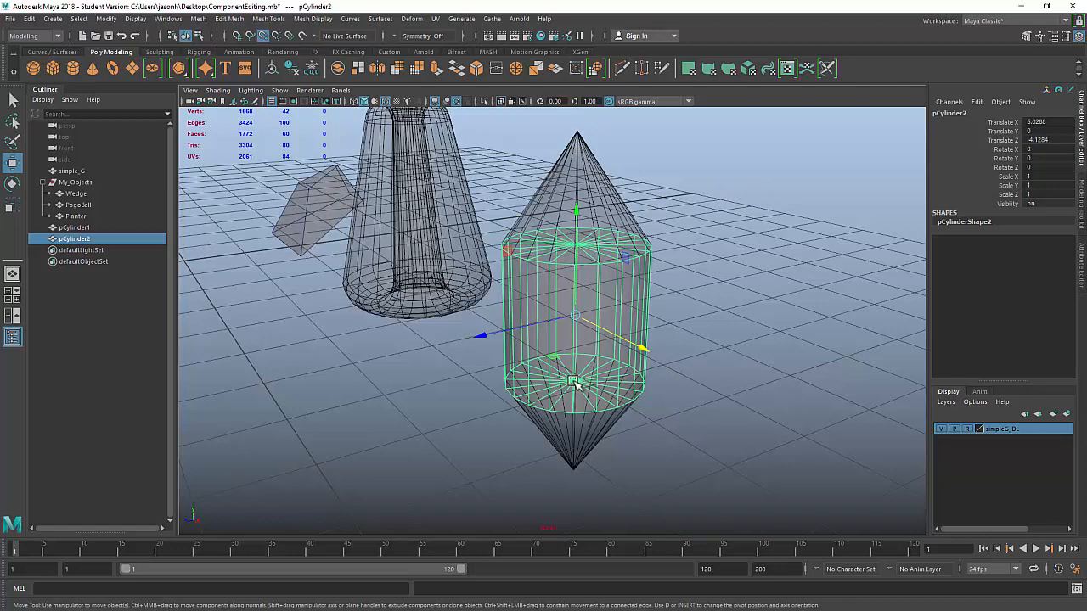
pyautogui.rightClick(747, 191)
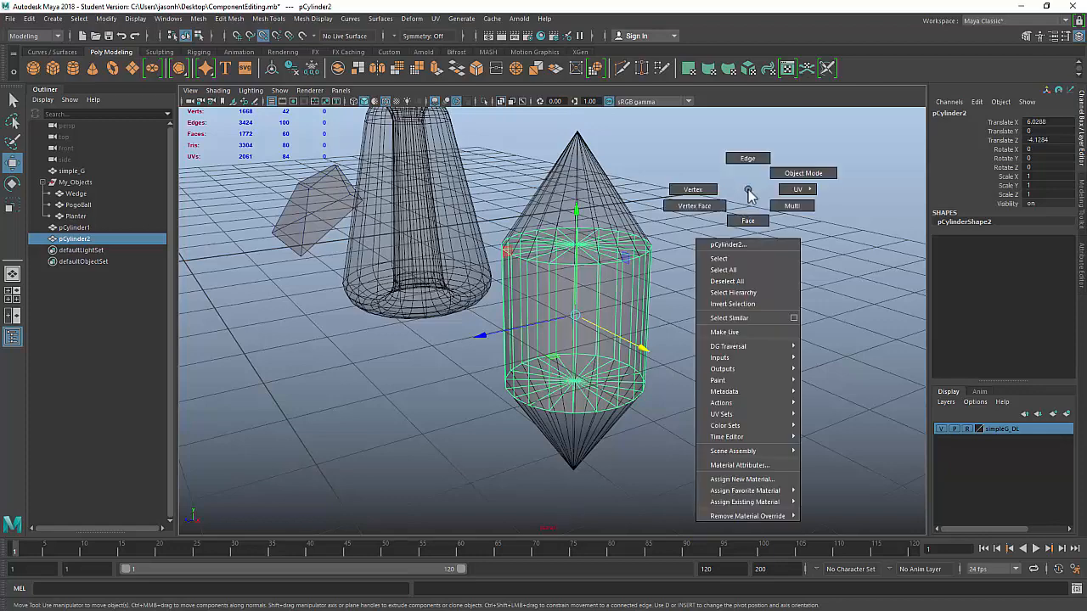
pyautogui.click(693, 190)
pyautogui.keyDown('alt'); pyautogui.moveTo(687, 206); pyautogui.dragTo(662, 292); pyautogui.keyUp('alt')
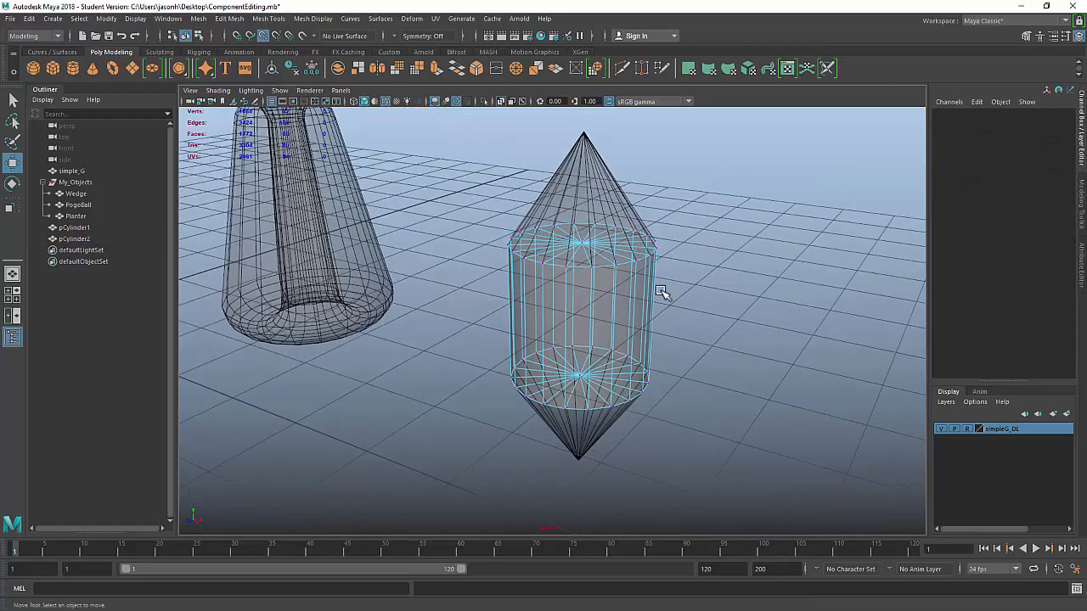
# Step: Pull the top and bottom cap centre vertices out to tips, then return to object mode
pyautogui.click(594, 251)
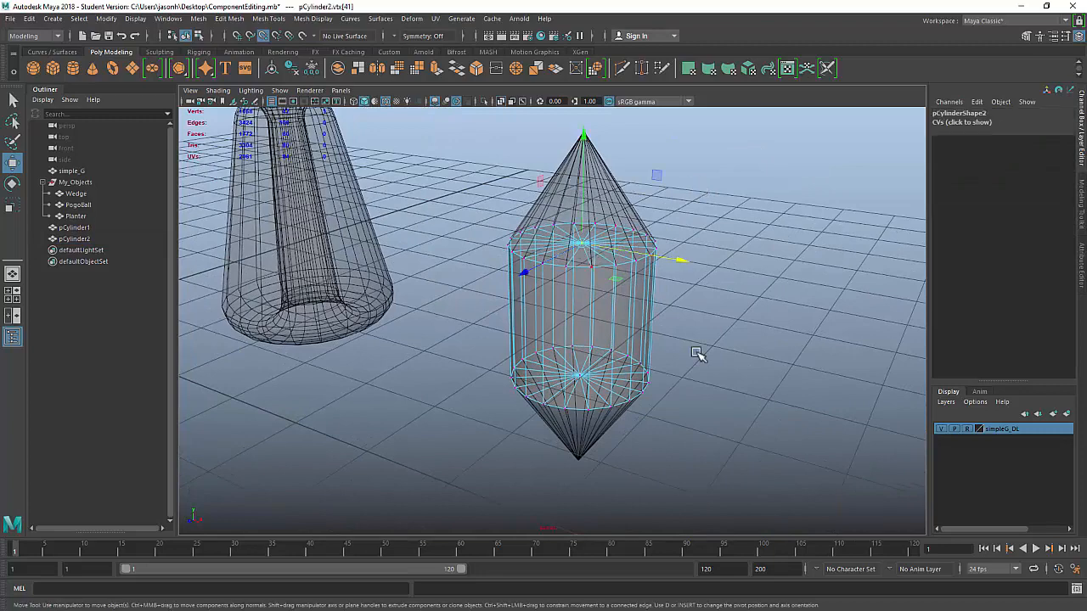
pyautogui.moveTo(585, 136); pyautogui.dragTo(584, 142)
pyautogui.click(578, 379)
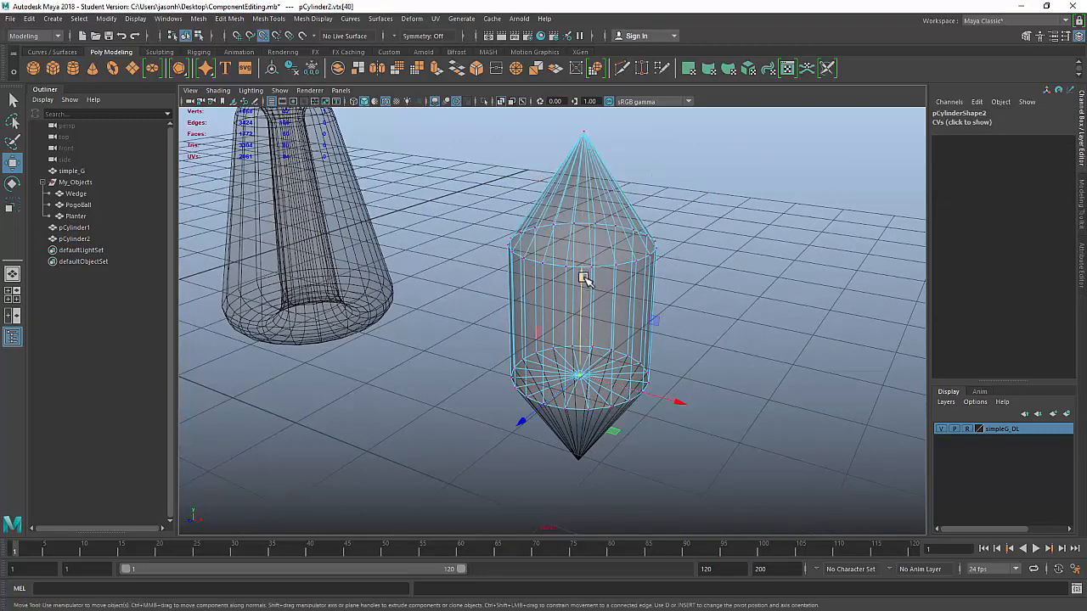
pyautogui.moveTo(585, 279); pyautogui.dragTo(583, 496)
pyautogui.keyDown('alt'); pyautogui.moveTo(718, 466); pyautogui.dragTo(583, 376, button='right'); pyautogui.keyUp('alt')
pyautogui.press('F8')
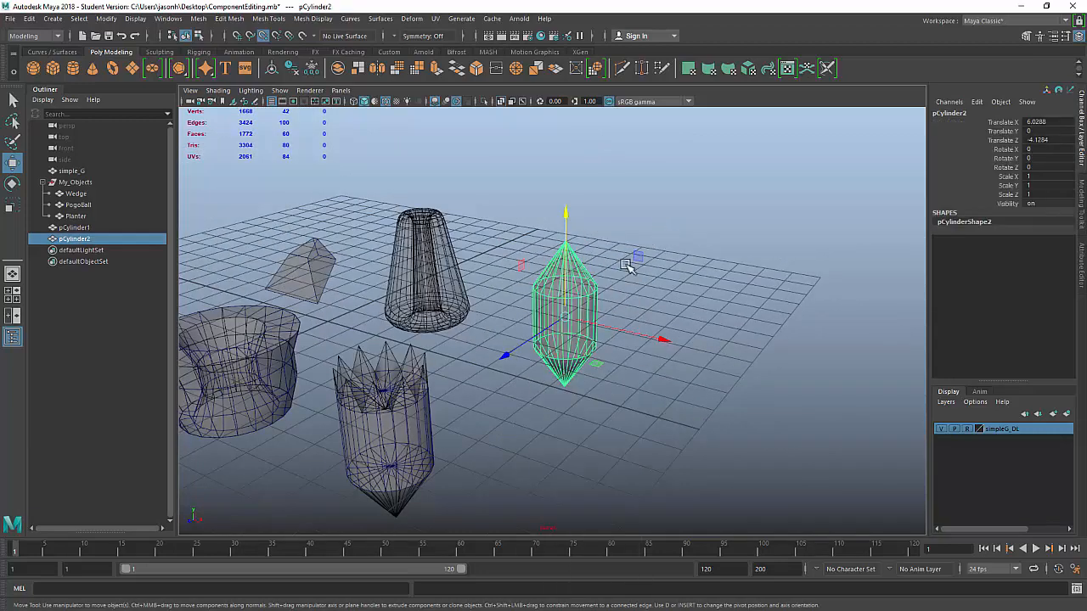
# Step: Rename pCylinder2 to PlumBob in the Outliner, then select the spiky-topped cylinder
pyautogui.doubleClick(84, 242)
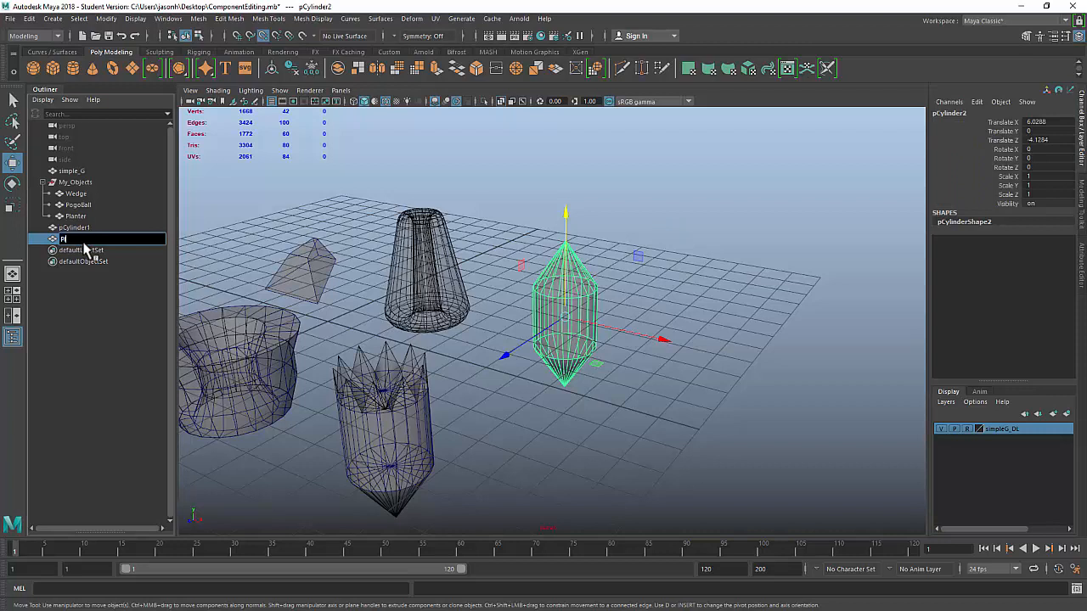
pyautogui.press('Return')
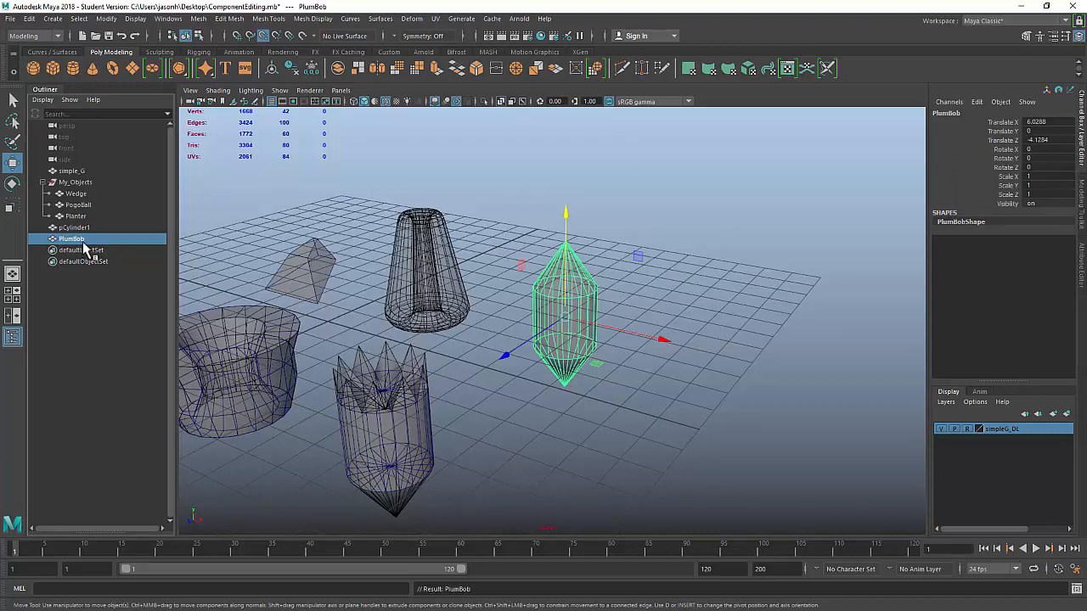
pyautogui.click(422, 452)
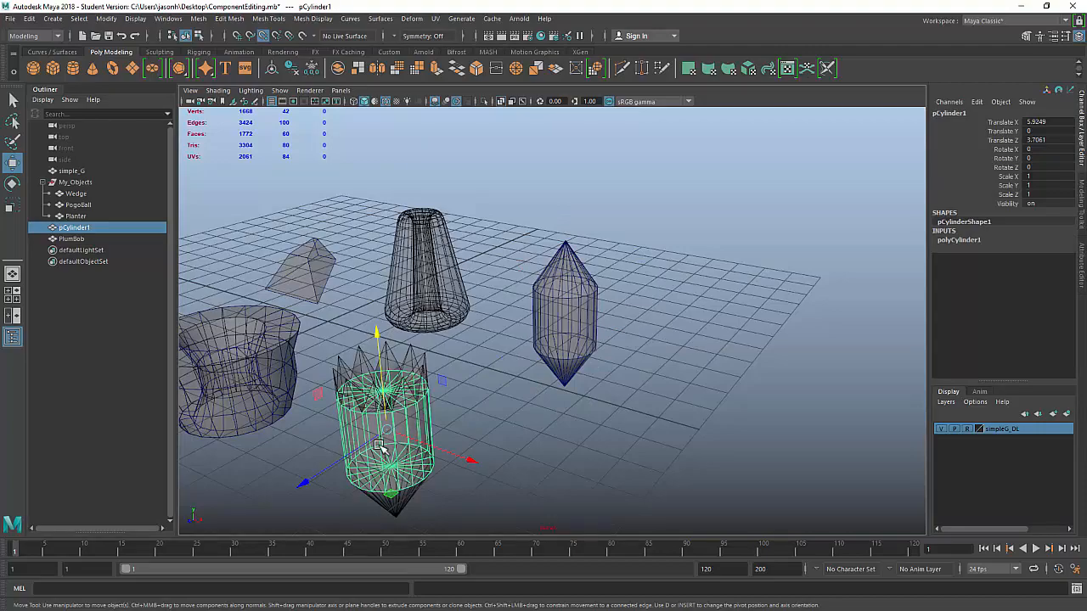
# Step: Switch pCylinder1 to vertex mode and snap its bottom centre vertex down to a point
pyautogui.press('f')
pyautogui.keyDown('alt'); pyautogui.moveTo(836, 342); pyautogui.dragTo(664, 305); pyautogui.keyUp('alt')
pyautogui.moveTo(592, 261); pyautogui.dragTo(620, 318, button='right')
pyautogui.click(579, 287)
pyautogui.moveTo(578, 193); pyautogui.dragTo(572, 416)
# Step: Pull the top centre vertex down inside the spiky crown
pyautogui.scroll(-4, 600, 257)
pyautogui.keyDown('alt'); pyautogui.moveTo(629, 319); pyautogui.dragTo(633, 386, button='middle'); pyautogui.keyUp('alt')
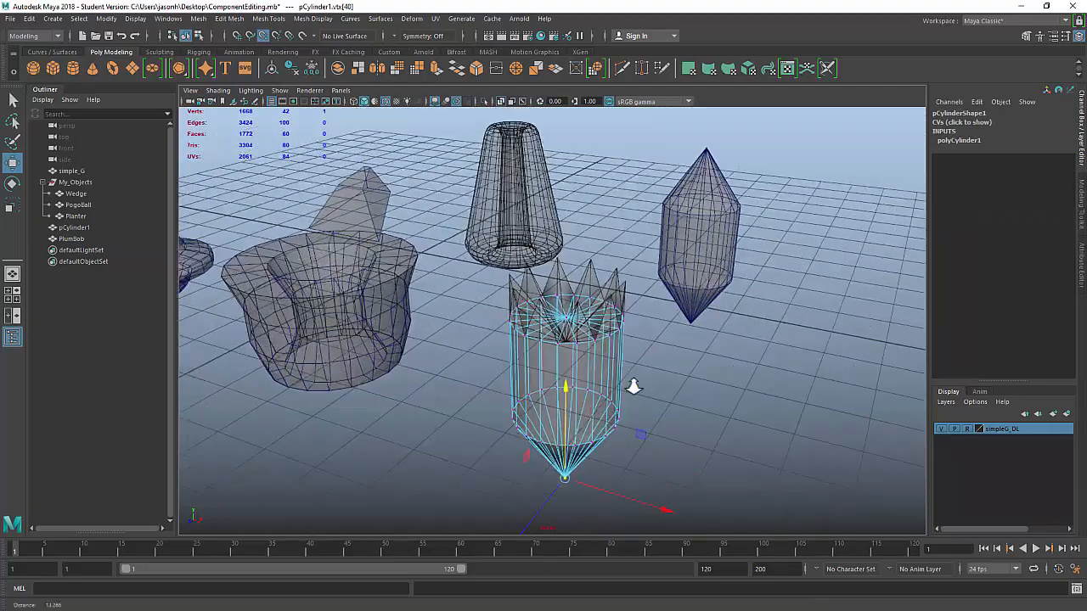
pyautogui.scroll(5, 634, 383)
pyautogui.click(576, 317)
pyautogui.keyDown('alt'); pyautogui.moveTo(710, 402); pyautogui.dragTo(722, 373); pyautogui.keyUp('alt')
pyautogui.moveTo(583, 196); pyautogui.dragTo(583, 352)
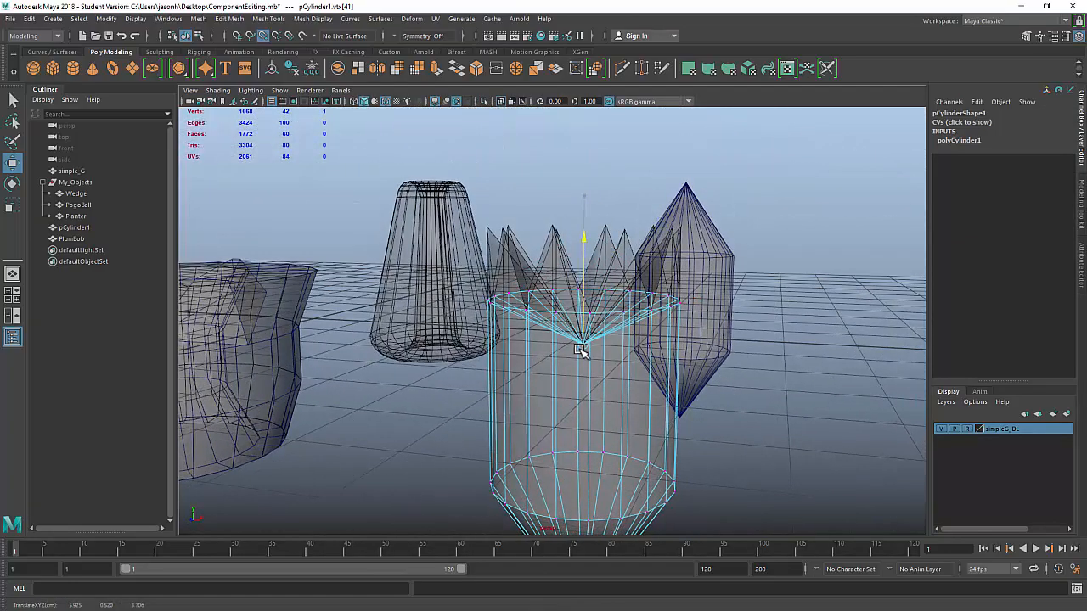
pyautogui.keyDown('alt'); pyautogui.moveTo(715, 372); pyautogui.dragTo(791, 380); pyautogui.keyUp('alt')
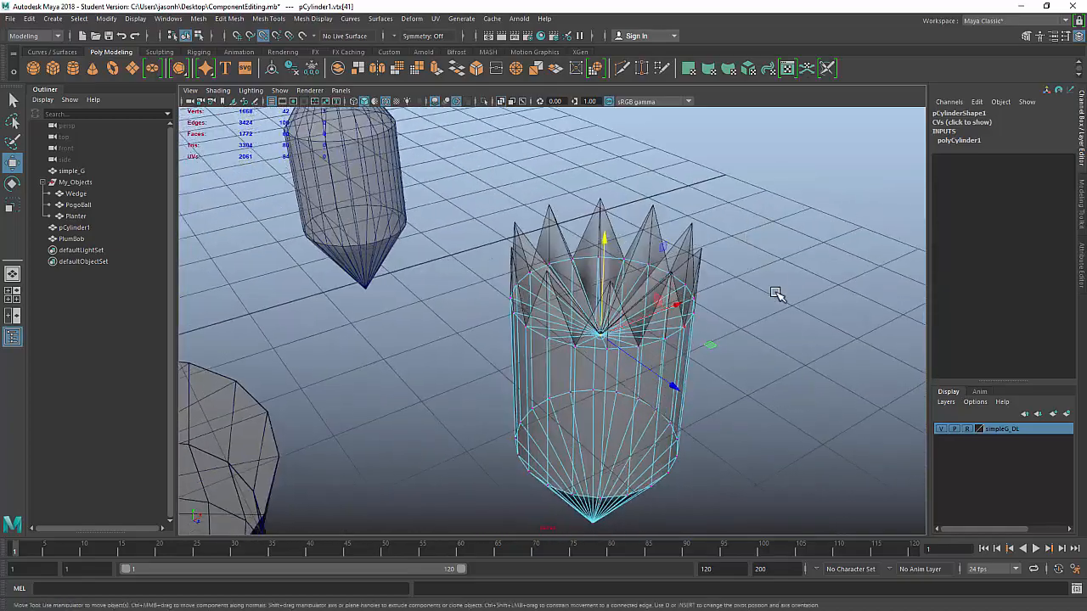
# Step: Clear the selection and pick single vertices on the top rim
pyautogui.click(776, 297)
pyautogui.keyDown('alt'); pyautogui.moveTo(683, 378); pyautogui.dragTo(690, 371); pyautogui.keyUp('alt')
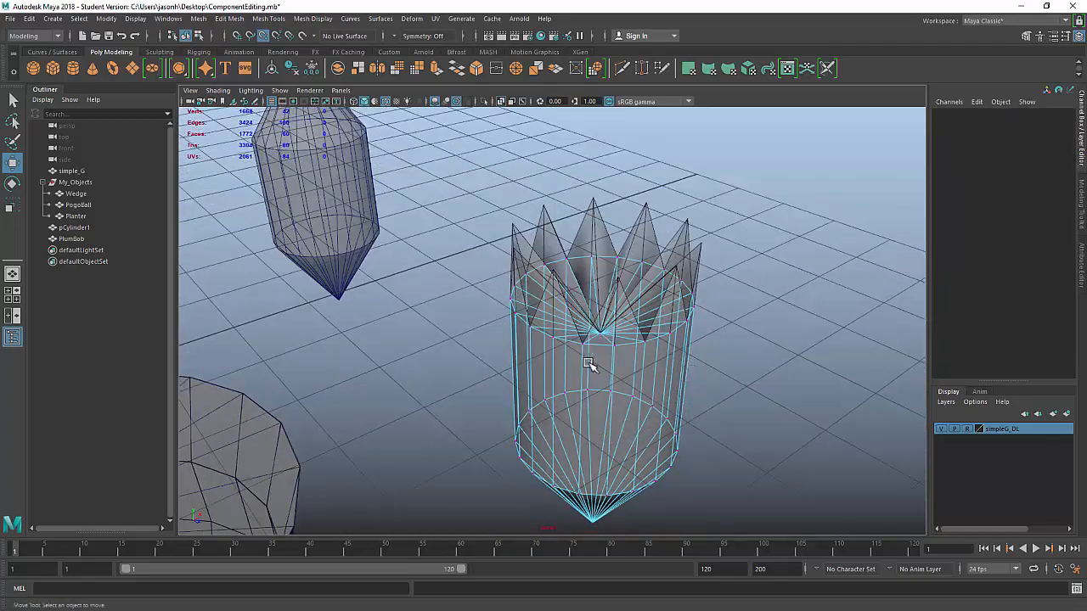
pyautogui.click(587, 354)
pyautogui.keyDown('alt'); pyautogui.moveTo(587, 354); pyautogui.dragTo(661, 371); pyautogui.keyUp('alt')
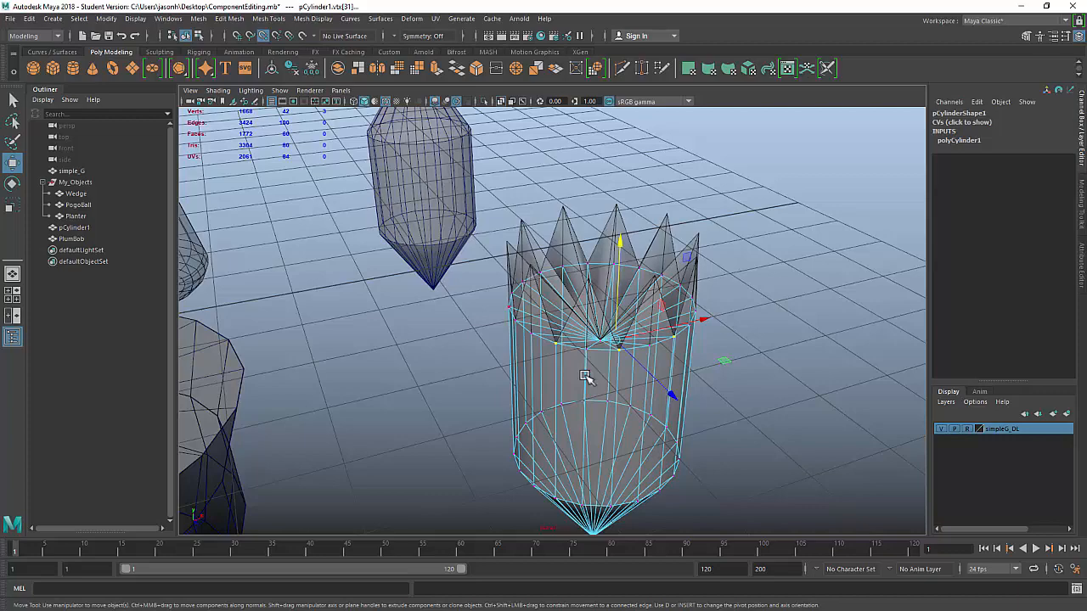
pyautogui.click(586, 348)
pyautogui.keyDown('alt'); pyautogui.moveTo(754, 371); pyautogui.dragTo(719, 371); pyautogui.keyUp('alt')
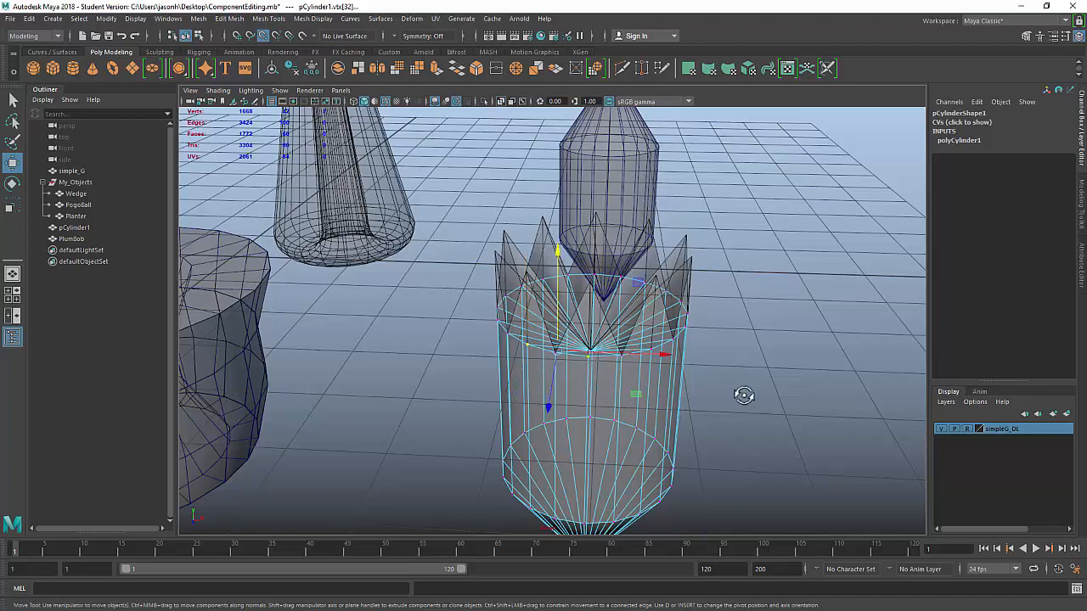
pyautogui.moveTo(743, 396)
pyautogui.keyDown('alt'); pyautogui.mouseDown()
pyautogui.moveTo(719, 393)
pyautogui.moveTo(754, 392)
pyautogui.mouseUp(); pyautogui.keyUp('alt')
# Step: With the Select tool, build a selection of several top rim vertices
pyautogui.press('q')
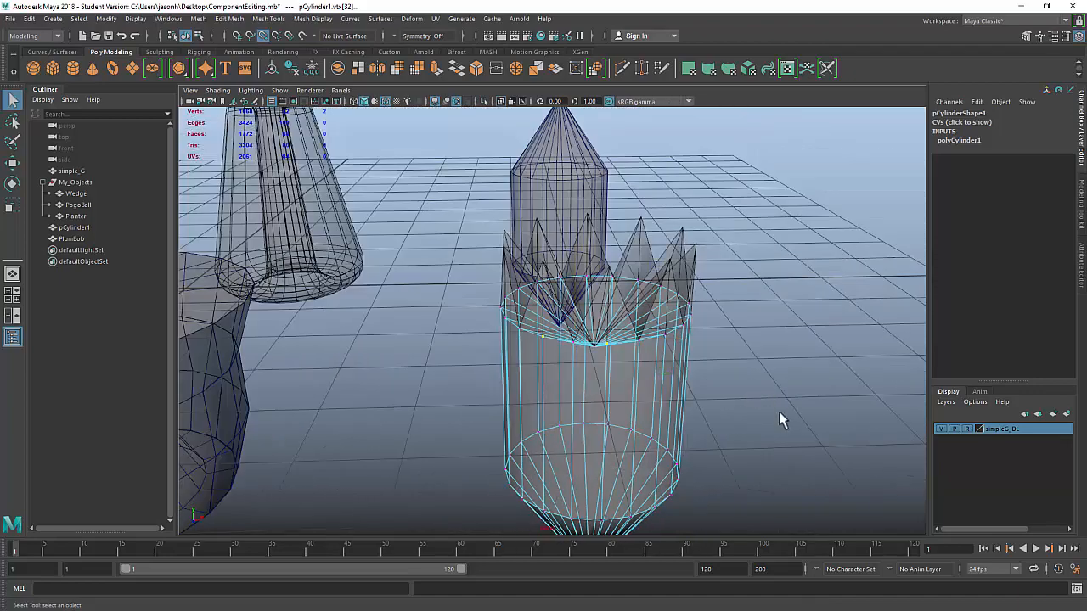
pyautogui.click(780, 415)
pyautogui.click(607, 343)
pyautogui.keyDown('alt'); pyautogui.moveTo(883, 363); pyautogui.dragTo(563, 372); pyautogui.keyUp('alt')
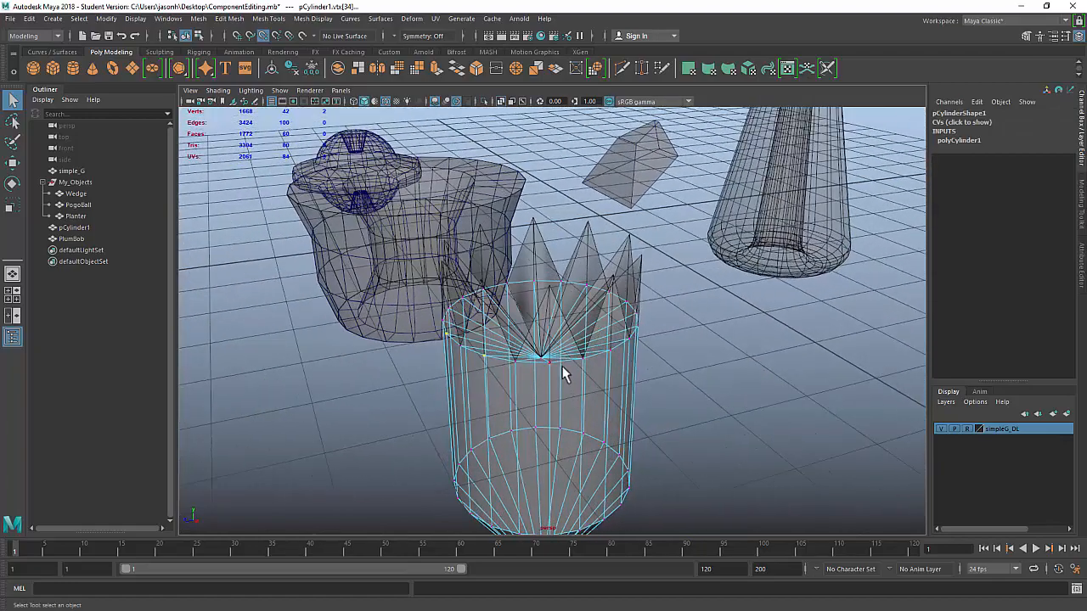
pyautogui.keyDown('alt'); pyautogui.moveTo(686, 379); pyautogui.dragTo(698, 367); pyautogui.keyUp('alt')
pyautogui.click(518, 364)
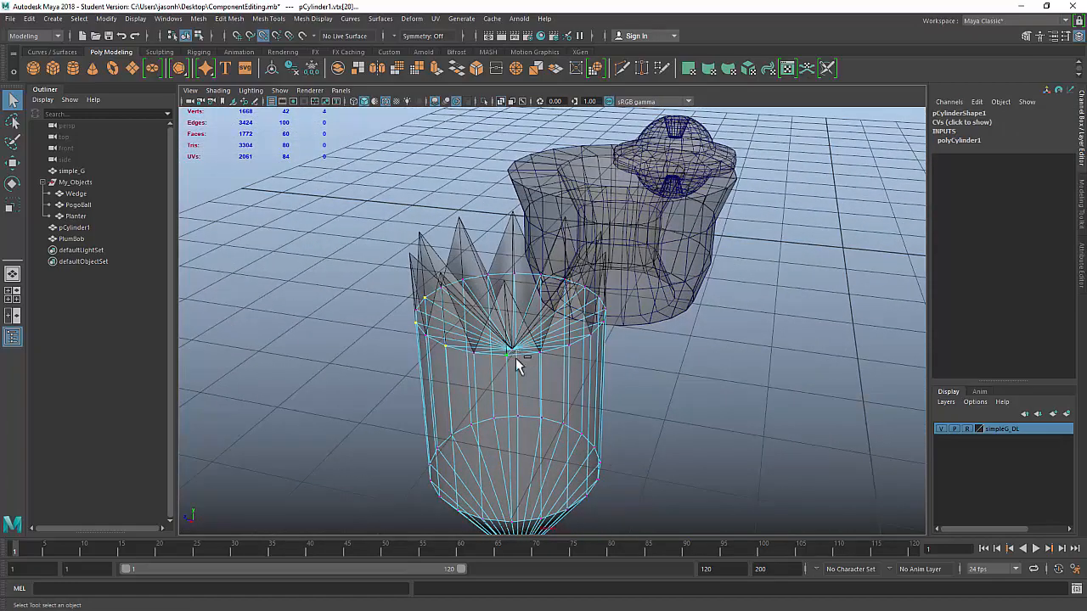
pyautogui.keyDown('alt'); pyautogui.moveTo(518, 364); pyautogui.dragTo(633, 363); pyautogui.keyUp('alt')
pyautogui.keyDown('shift'); pyautogui.click(501, 345); pyautogui.keyUp('shift')
pyautogui.keyDown('alt'); pyautogui.moveTo(744, 324); pyautogui.dragTo(600, 332); pyautogui.keyUp('alt')
pyautogui.keyDown('shift'); pyautogui.click(532, 327); pyautogui.keyUp('shift')
pyautogui.keyDown('shift'); pyautogui.click(593, 321); pyautogui.keyUp('shift')
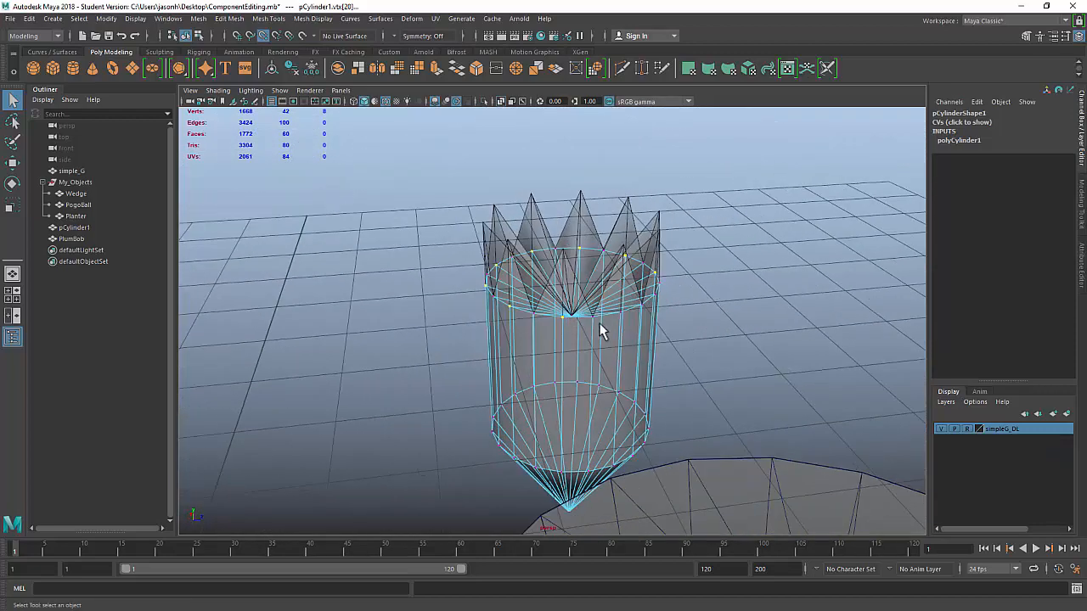
pyautogui.keyDown('alt'); pyautogui.moveTo(772, 309); pyautogui.dragTo(822, 337); pyautogui.keyUp('alt')
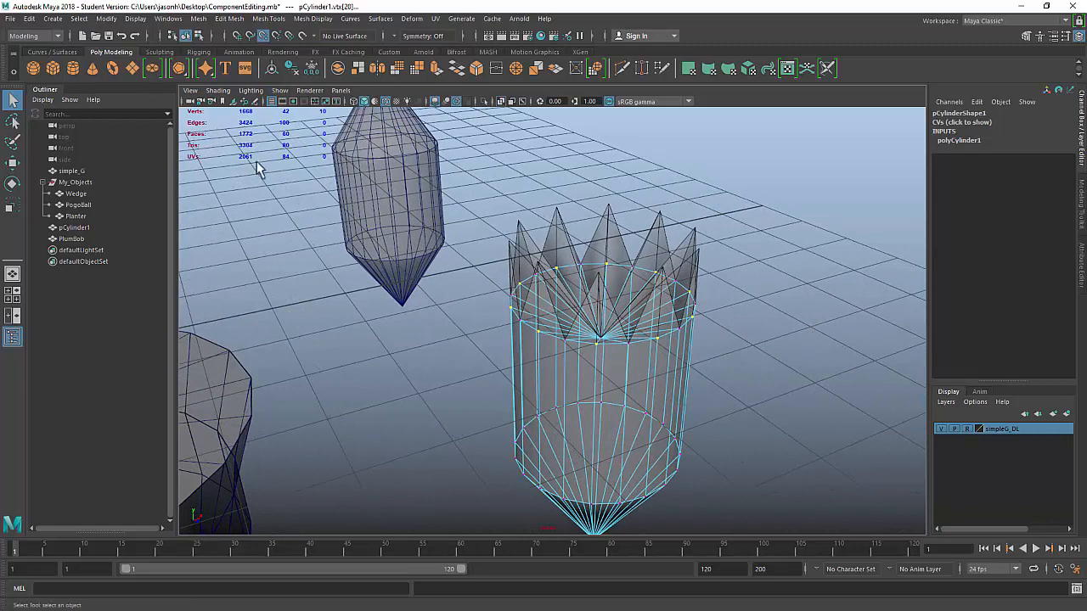
pyautogui.click(136, 18)
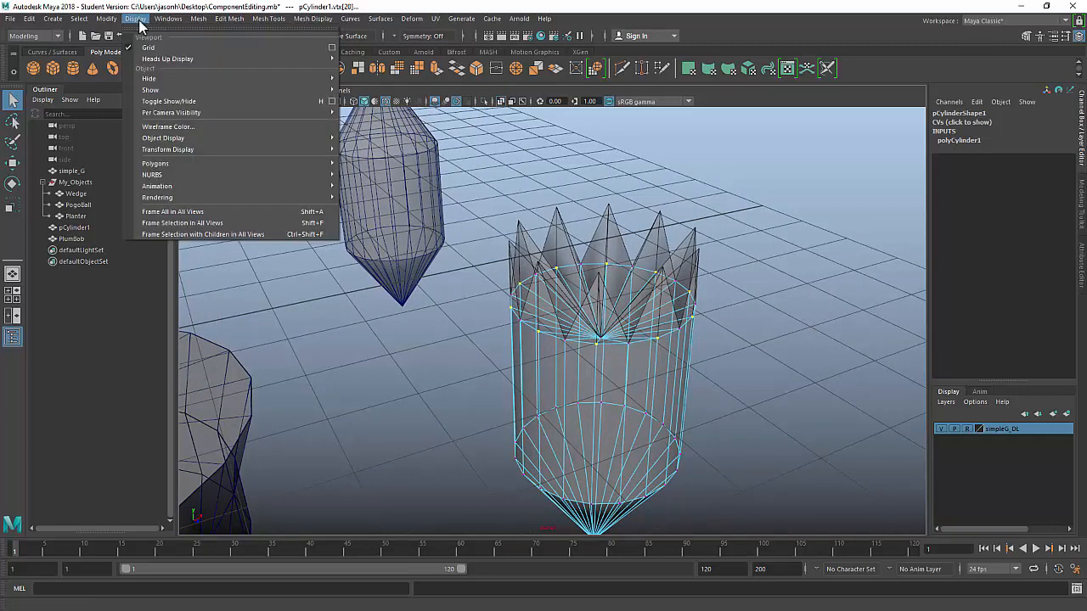
pyautogui.moveTo(251, 59)
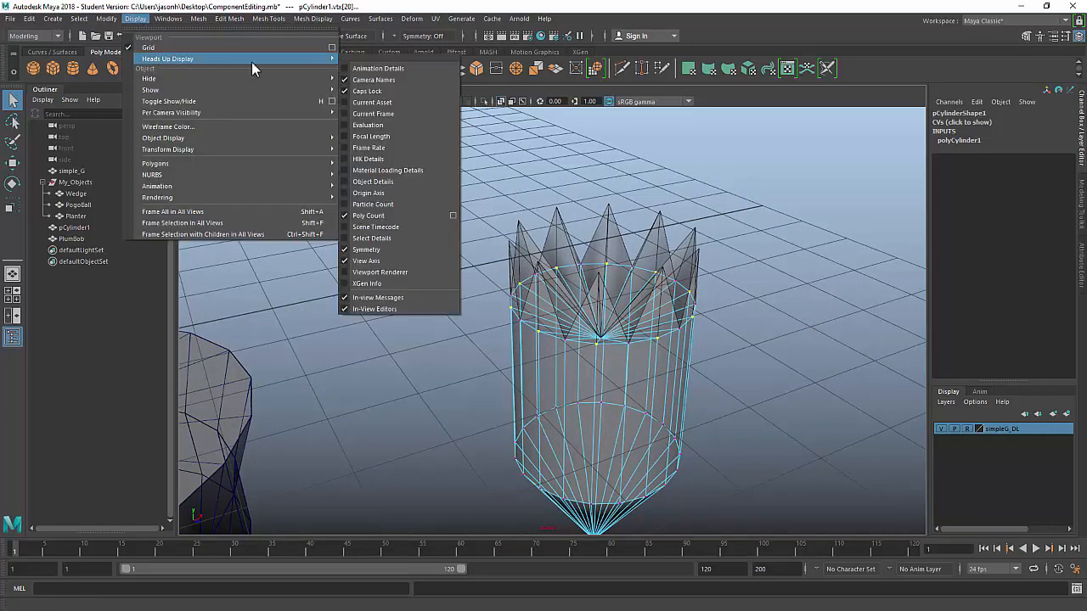
pyautogui.click(381, 218)
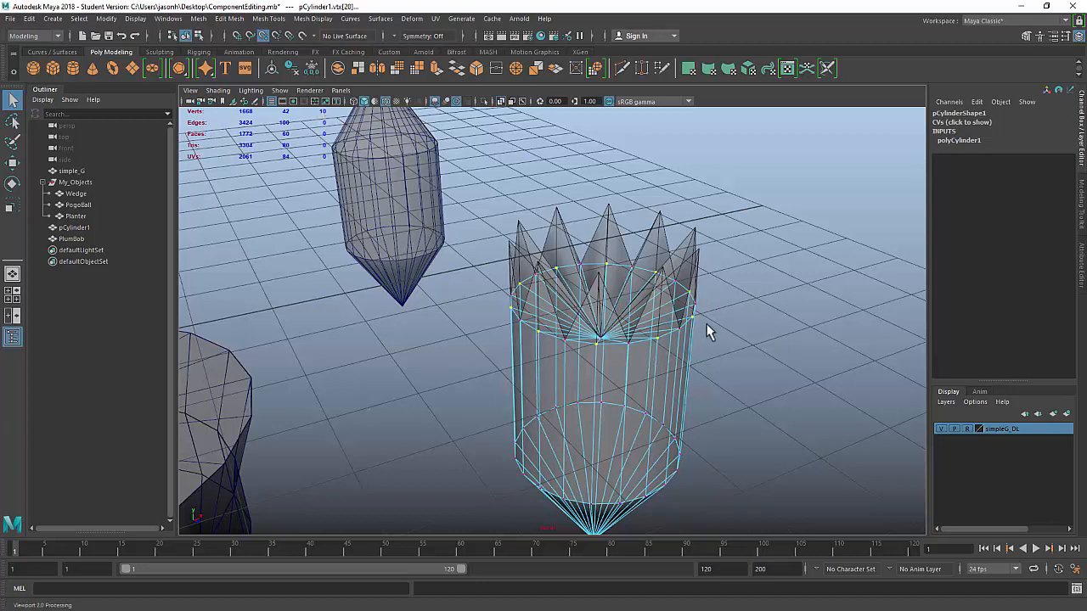
# Step: Show polyCylinder1's settings (radius 1, height 2, 20 axis subdivisions), then return to Object Mode
pyautogui.click(951, 134)
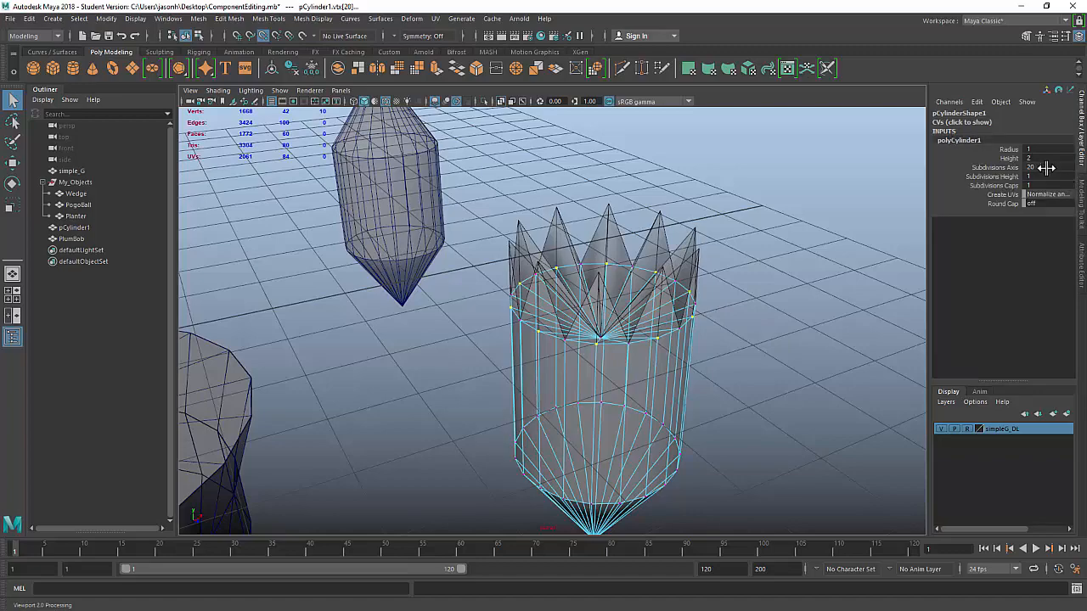
pyautogui.keyDown('alt'); pyautogui.moveTo(837, 201); pyautogui.dragTo(733, 318); pyautogui.keyUp('alt')
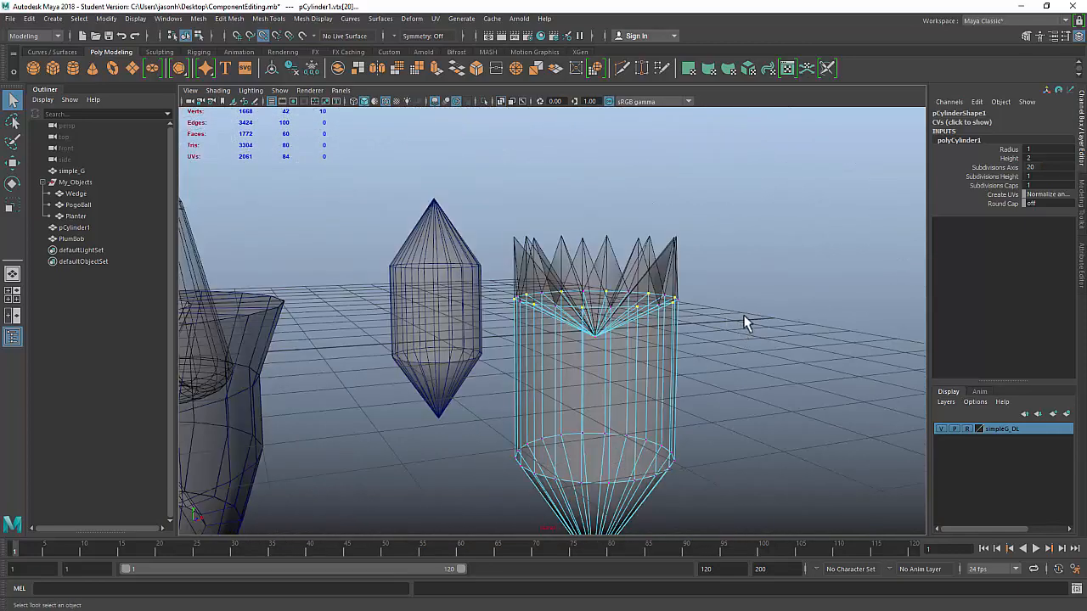
pyautogui.press('w')
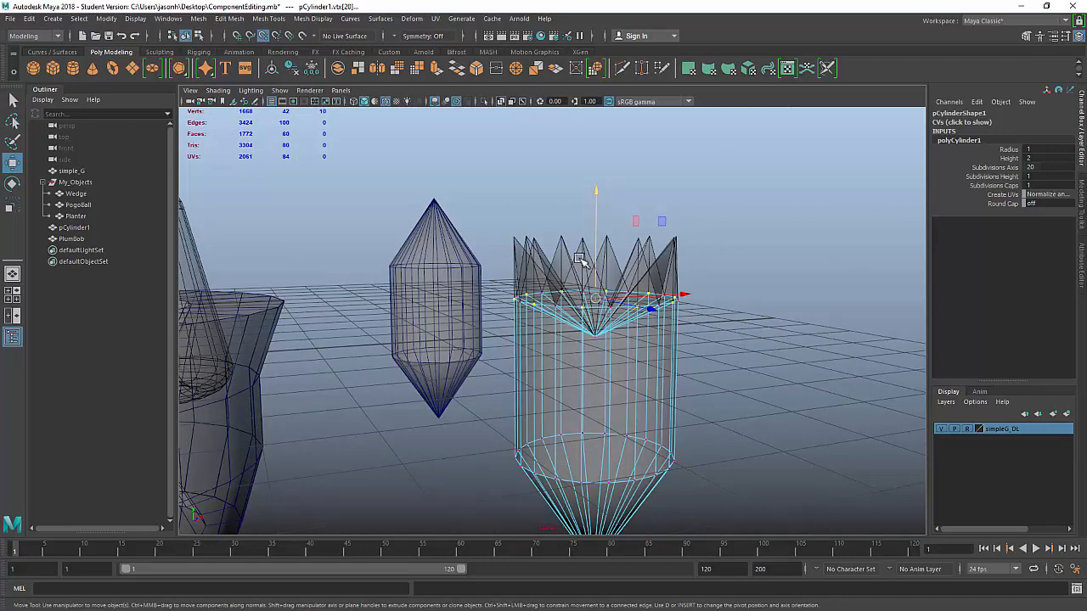
pyautogui.keyDown('alt'); pyautogui.moveTo(794, 305); pyautogui.dragTo(670, 364); pyautogui.keyUp('alt')
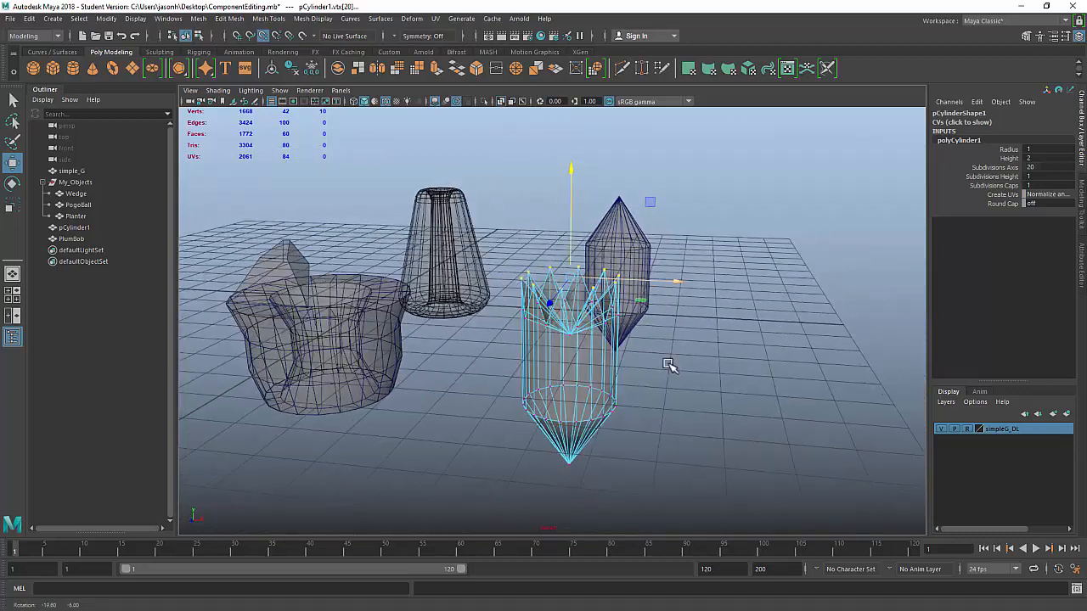
pyautogui.moveTo(679, 246); pyautogui.dragTo(801, 266, button='right')
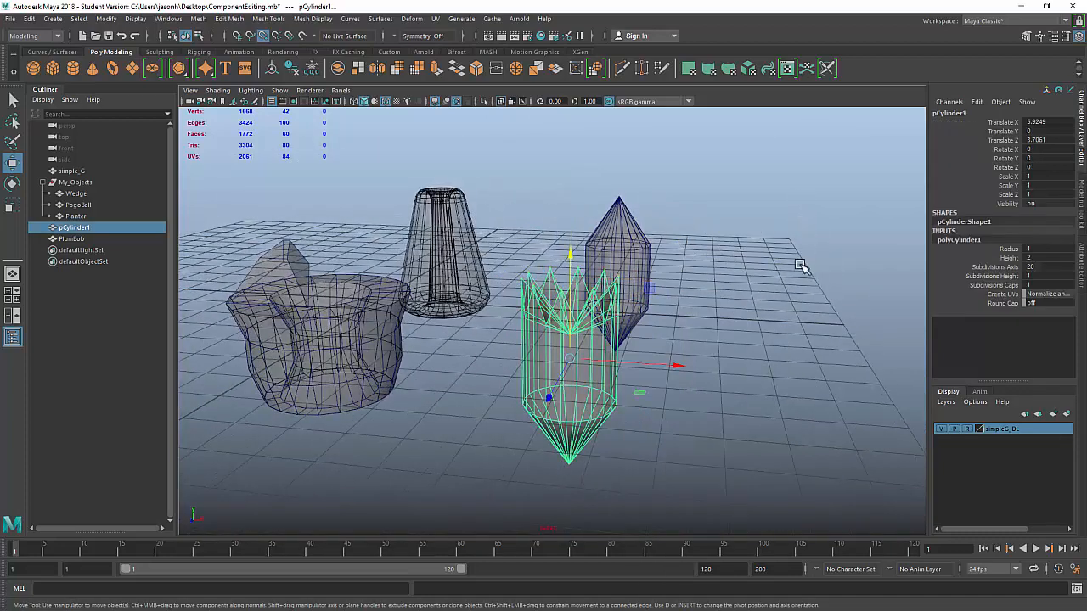
# Step: Rename pCylinder1 to Spike in the Outliner
pyautogui.doubleClick(92, 230)
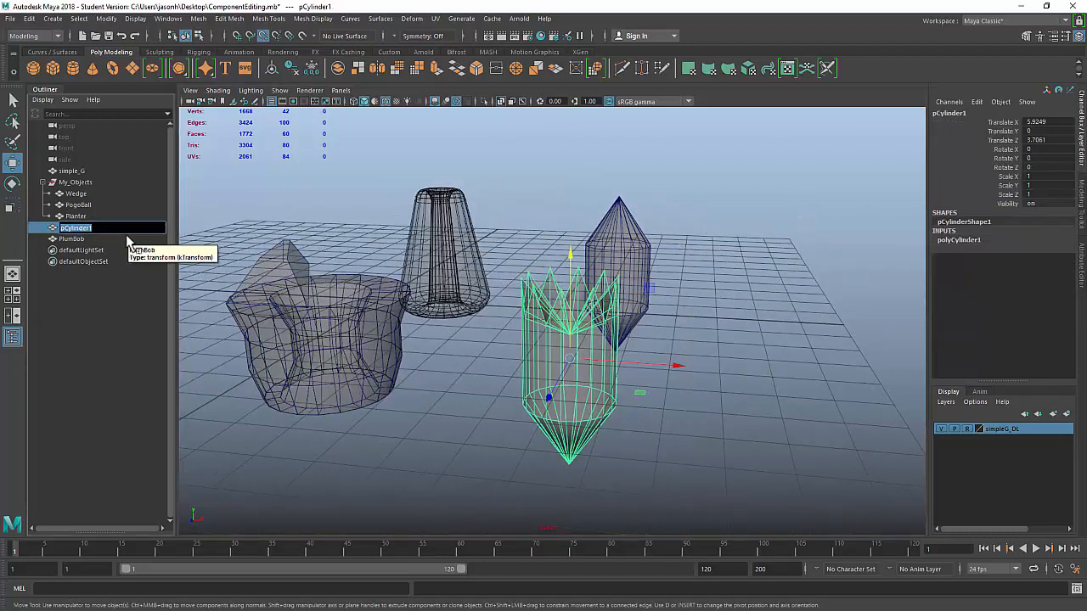
pyautogui.write('Spike')
pyautogui.press('Return')
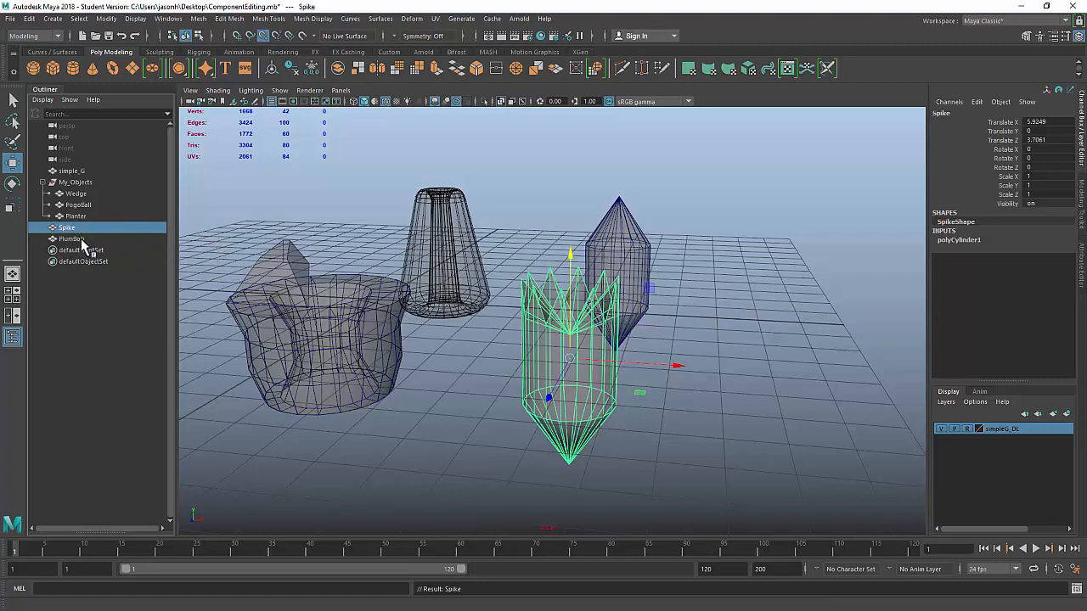
# Step: Parent PlumBob and Spike under the My_Objects group
pyautogui.click(92, 241)
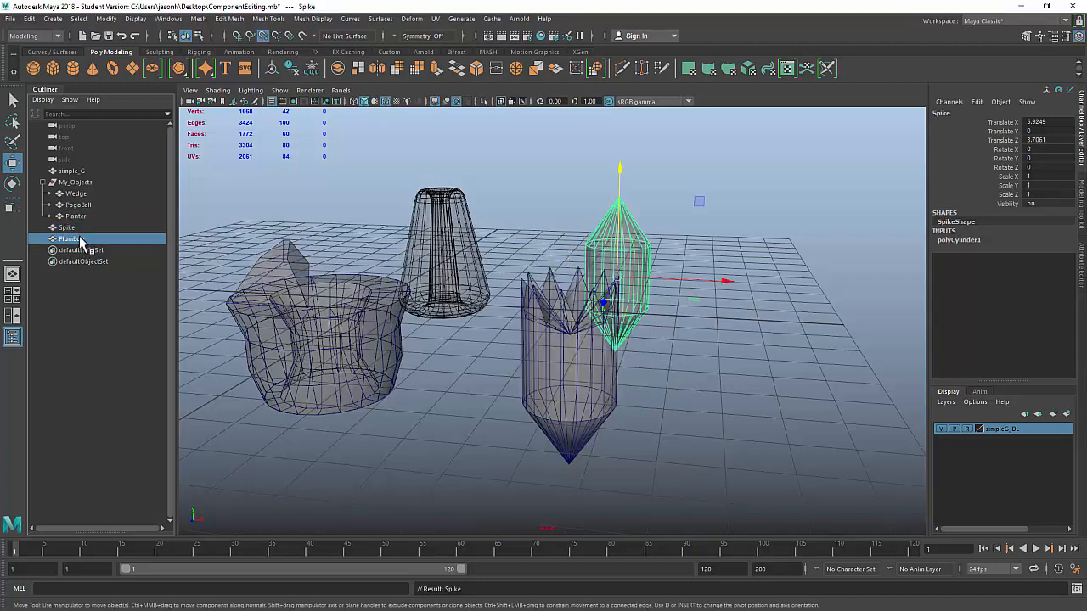
pyautogui.keyDown('ctrl'); pyautogui.click(91, 231); pyautogui.keyUp('ctrl')
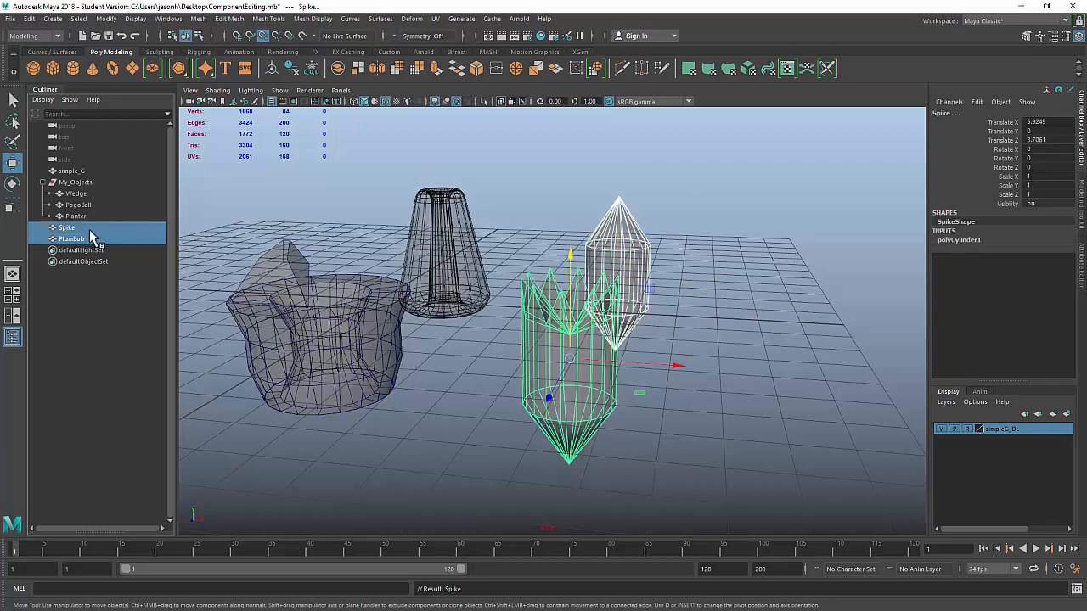
pyautogui.keyDown('ctrl'); pyautogui.click(95, 184); pyautogui.keyUp('ctrl')
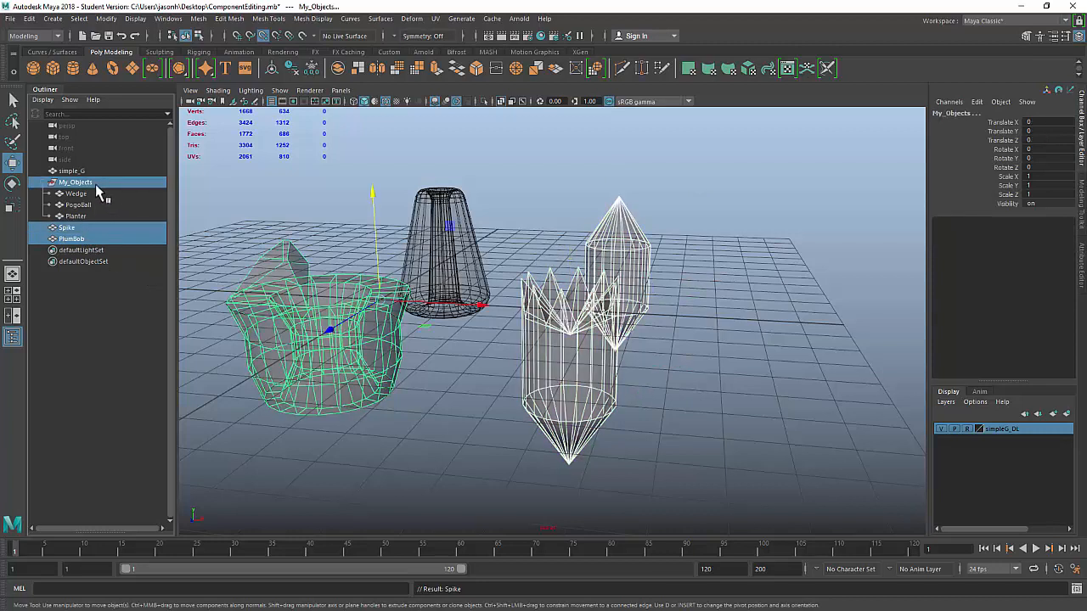
pyautogui.press('p')
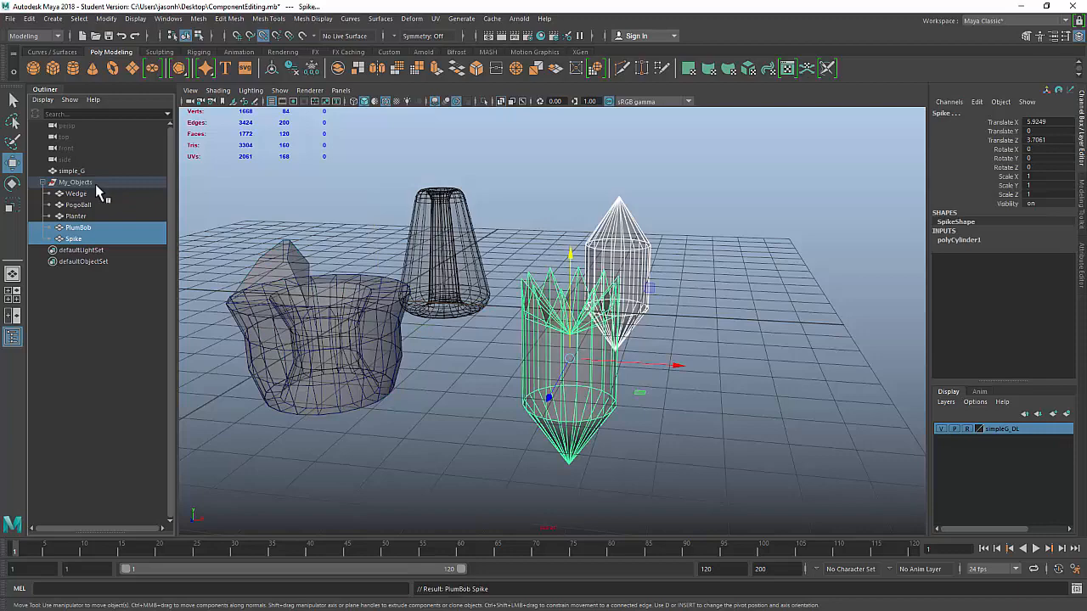
pyautogui.click(534, 197)
pyautogui.keyDown('alt'); pyautogui.moveTo(547, 270); pyautogui.dragTo(607, 305); pyautogui.keyUp('alt')
pyautogui.keyDown('alt'); pyautogui.moveTo(371, 327); pyautogui.dragTo(517, 293, button='middle'); pyautogui.keyUp('alt')
pyautogui.keyDown('alt'); pyautogui.moveTo(517, 294); pyautogui.dragTo(698, 305, button='right'); pyautogui.keyUp('alt')
pyautogui.keyDown('alt'); pyautogui.moveTo(699, 305); pyautogui.dragTo(675, 301); pyautogui.keyUp('alt')
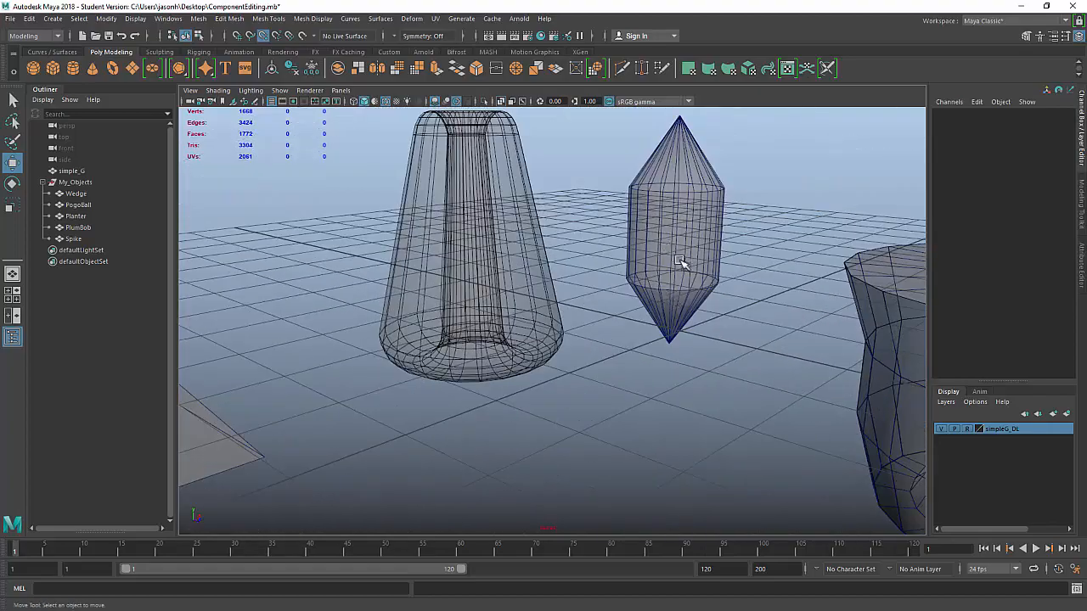
pyautogui.keyDown('alt'); pyautogui.moveTo(682, 264); pyautogui.dragTo(778, 362, button='middle'); pyautogui.keyUp('alt')
pyautogui.keyDown('alt'); pyautogui.moveTo(779, 361); pyautogui.dragTo(745, 354); pyautogui.keyUp('alt')
pyautogui.keyDown('alt'); pyautogui.moveTo(745, 354); pyautogui.dragTo(756, 369, button='middle'); pyautogui.keyUp('alt')
pyautogui.moveTo(697, 323)
pyautogui.keyDown('alt'); pyautogui.mouseDown()
pyautogui.moveTo(703, 340)
pyautogui.moveTo(687, 354)
pyautogui.moveTo(698, 340)
pyautogui.mouseUp(); pyautogui.keyUp('alt')
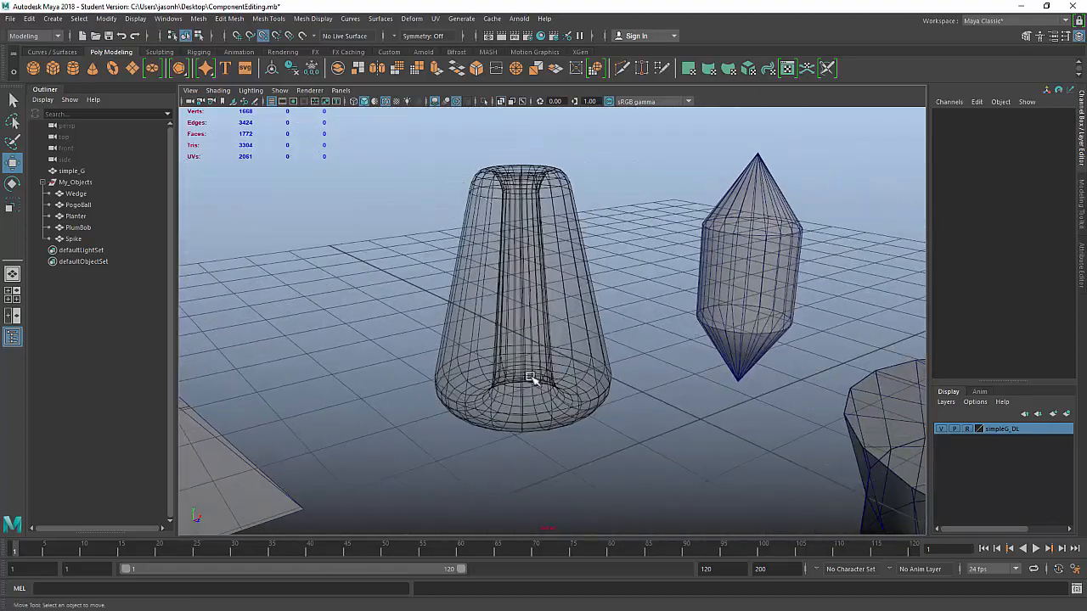
pyautogui.keyDown('alt'); pyautogui.moveTo(624, 347); pyautogui.dragTo(675, 347); pyautogui.keyUp('alt')
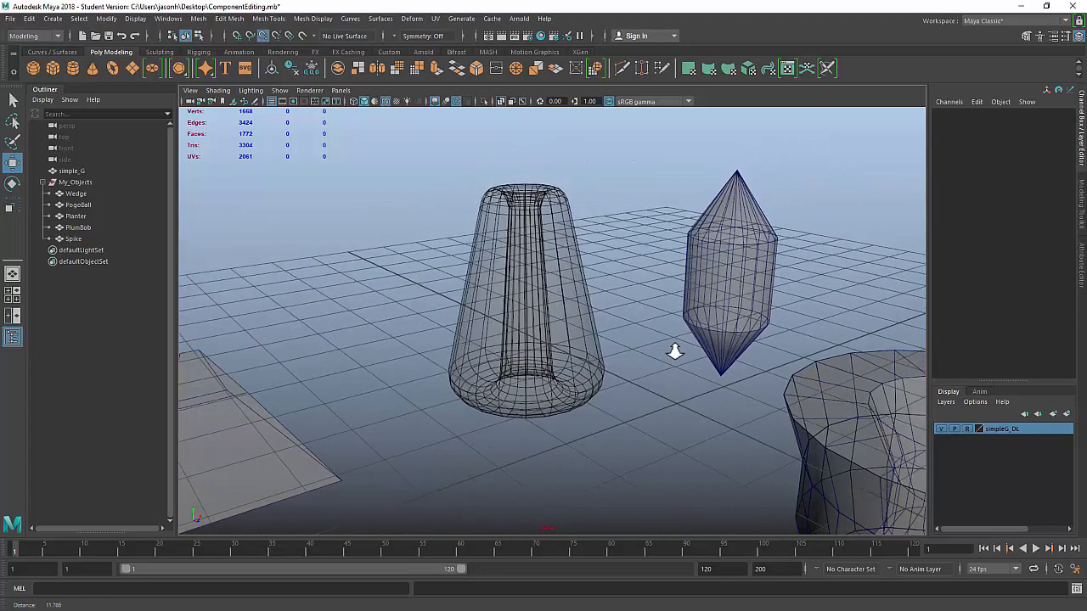
pyautogui.keyDown('alt'); pyautogui.moveTo(739, 347); pyautogui.dragTo(739, 343); pyautogui.keyUp('alt')
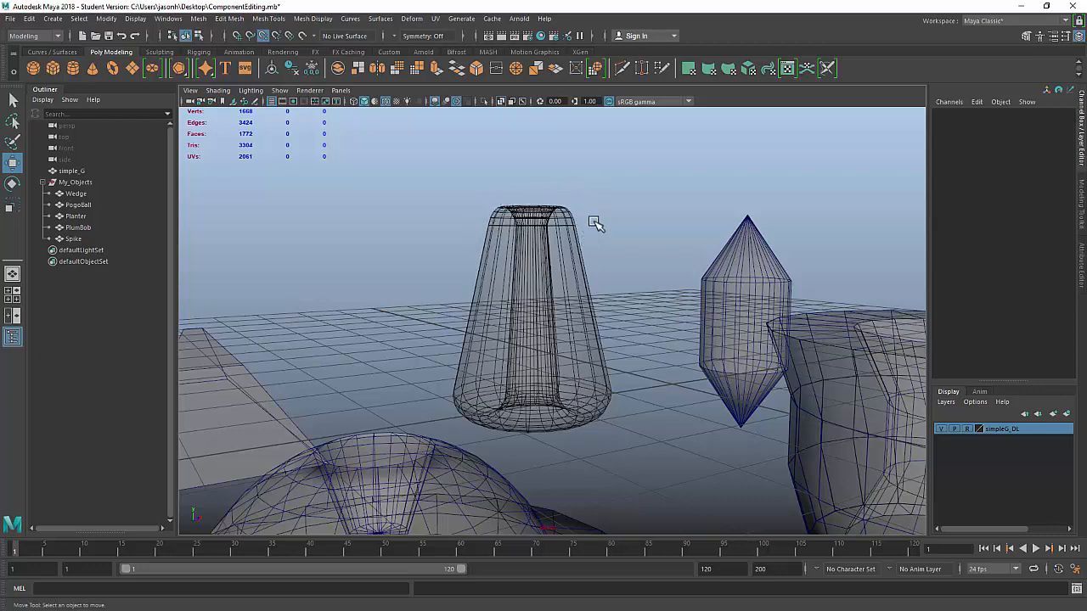
pyautogui.keyDown('alt'); pyautogui.moveTo(589, 224); pyautogui.dragTo(566, 260); pyautogui.keyUp('alt')
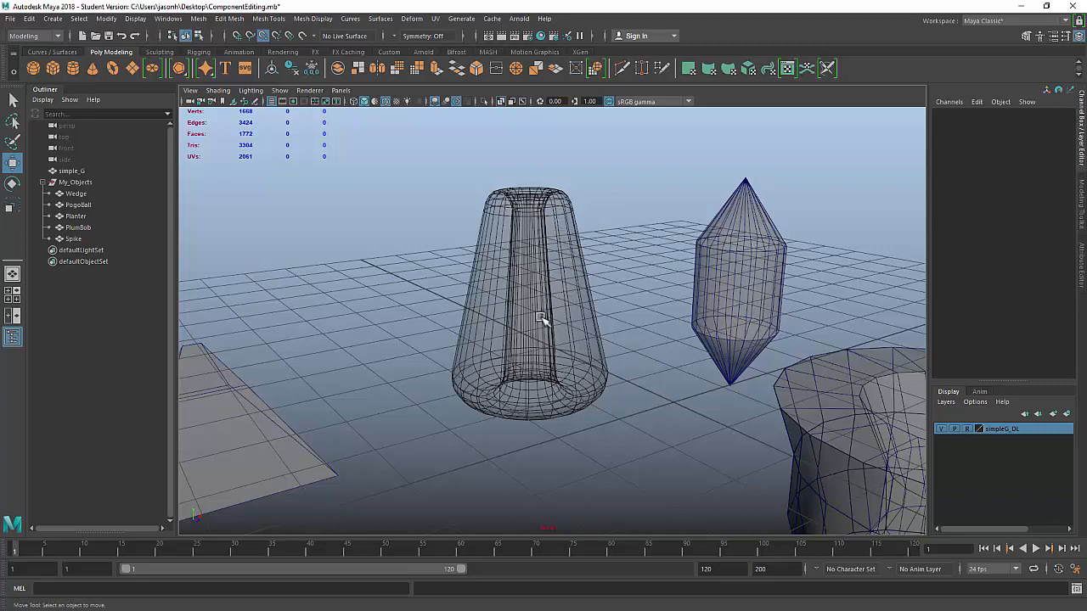
pyautogui.keyDown('alt'); pyautogui.moveTo(541, 318); pyautogui.dragTo(548, 427); pyautogui.keyUp('alt')
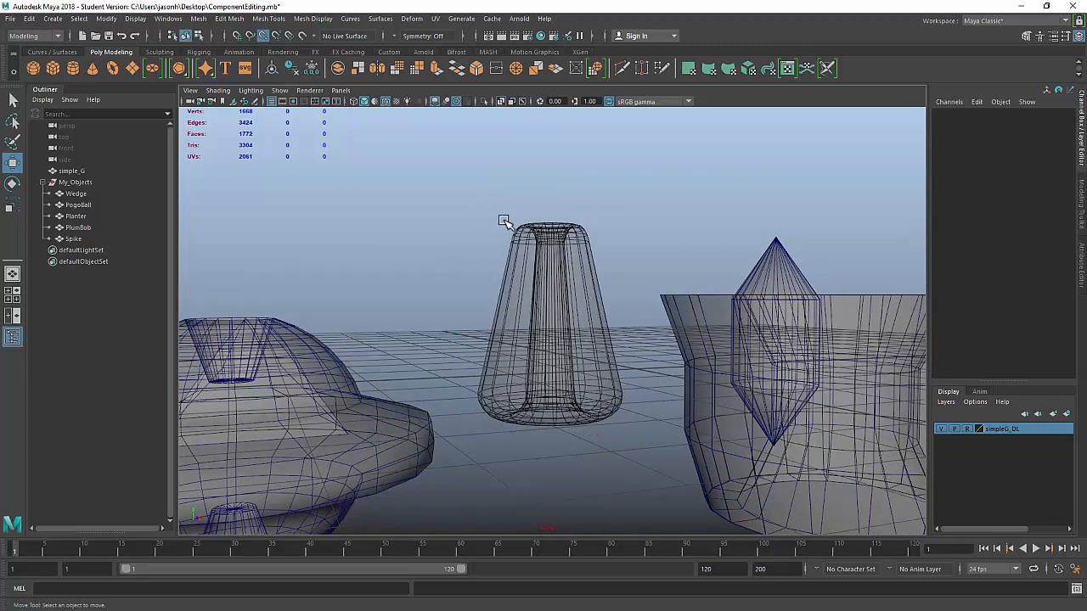
# Step: Create a polygon torus and snap it under the tall cone in the top view
pyautogui.click(113, 70)
pyautogui.scroll(-6, 626, 320)
pyautogui.keyDown('alt'); pyautogui.moveTo(626, 320); pyautogui.dragTo(626, 380); pyautogui.keyUp('alt')
pyautogui.press('space')
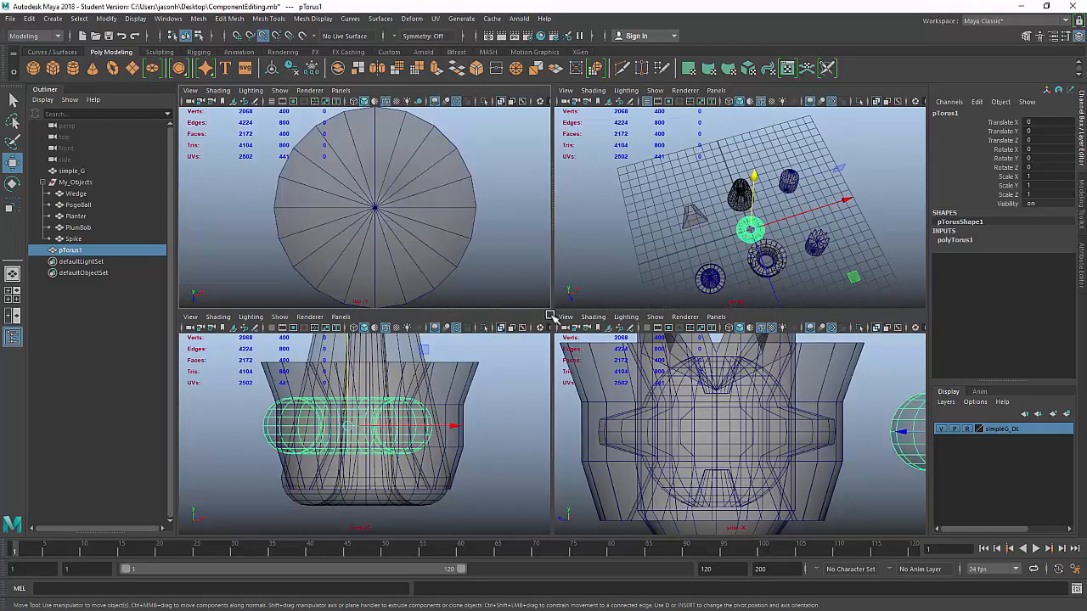
pyautogui.press('space')
pyautogui.scroll(-5, 315, 279)
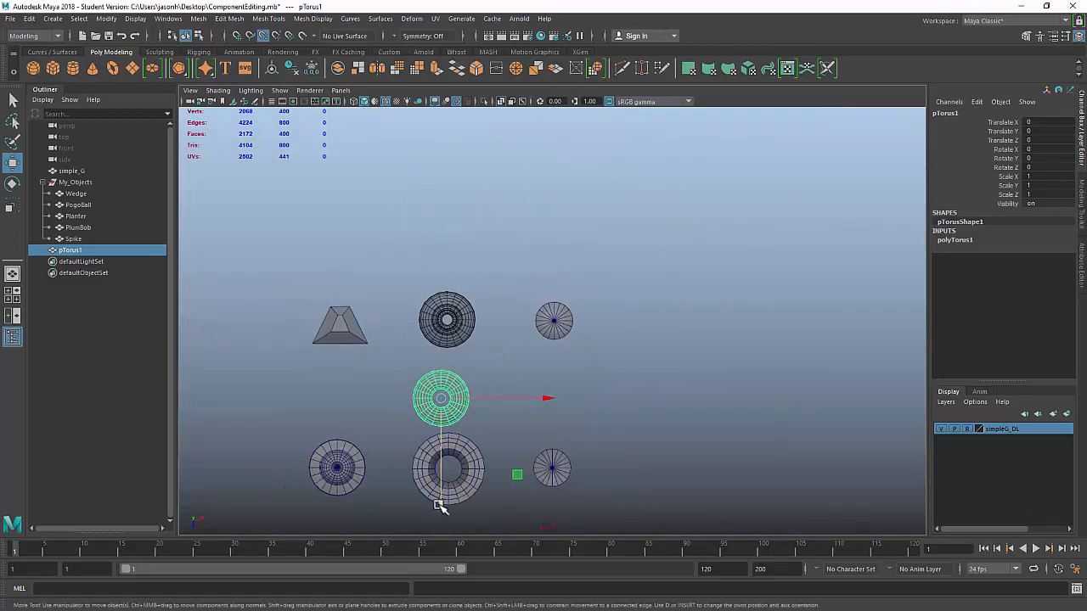
pyautogui.moveTo(440, 506); pyautogui.dragTo(473, 318)
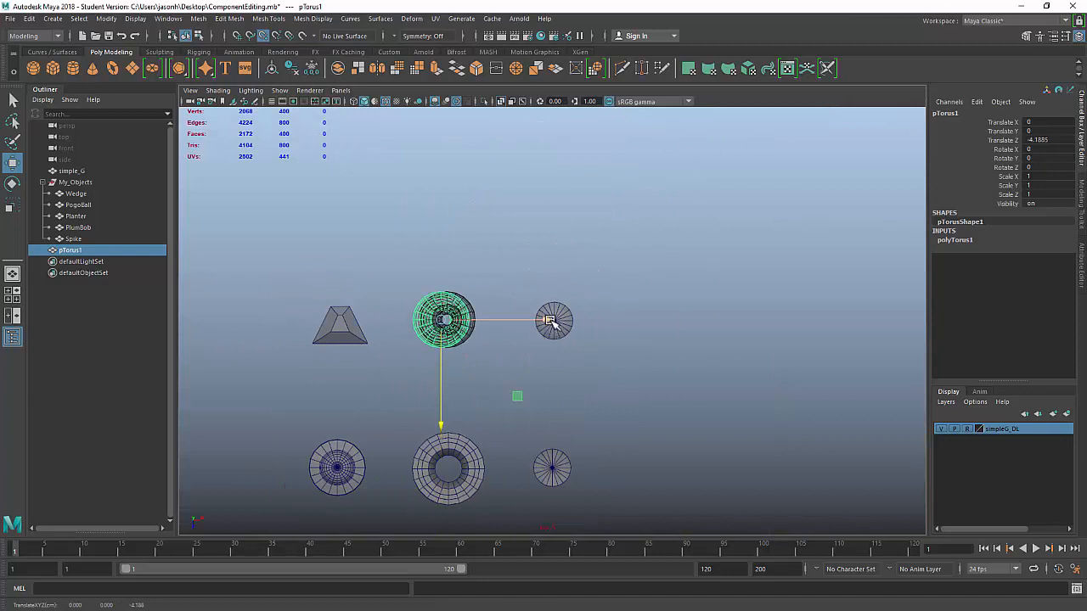
pyautogui.moveTo(550, 321); pyautogui.dragTo(467, 319)
pyautogui.keyDown('alt'); pyautogui.moveTo(284, 308); pyautogui.dragTo(512, 344, button='right'); pyautogui.keyUp('alt')
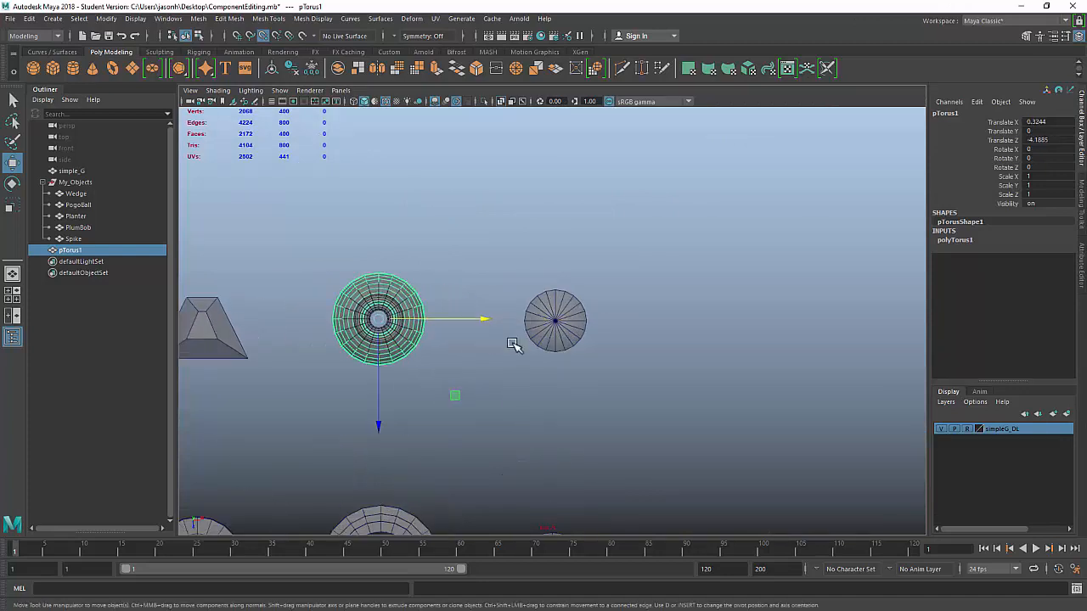
pyautogui.press('f')
pyautogui.scroll(-4, 727, 332)
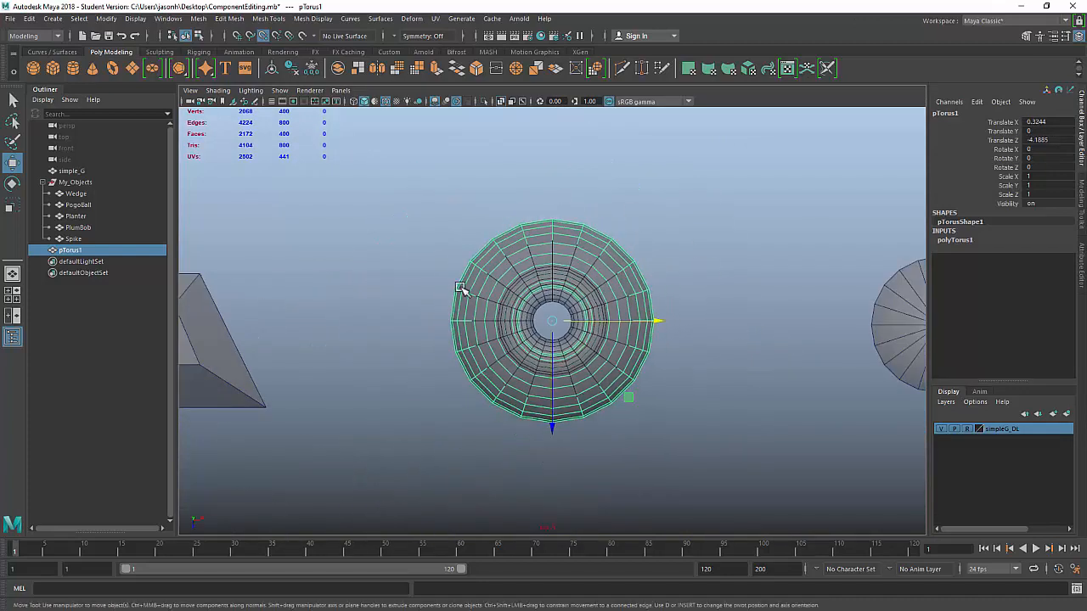
# Step: Try torus Subdivisions Axis 35, then revert it to 20
pyautogui.click(957, 241)
pyautogui.doubleClick(960, 243)
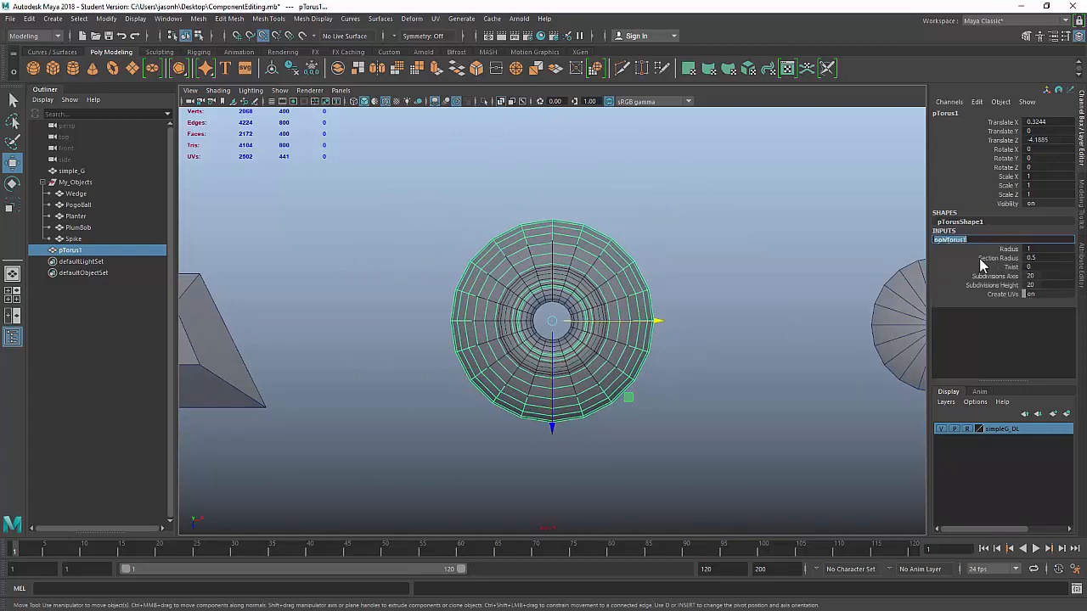
pyautogui.click(1002, 277)
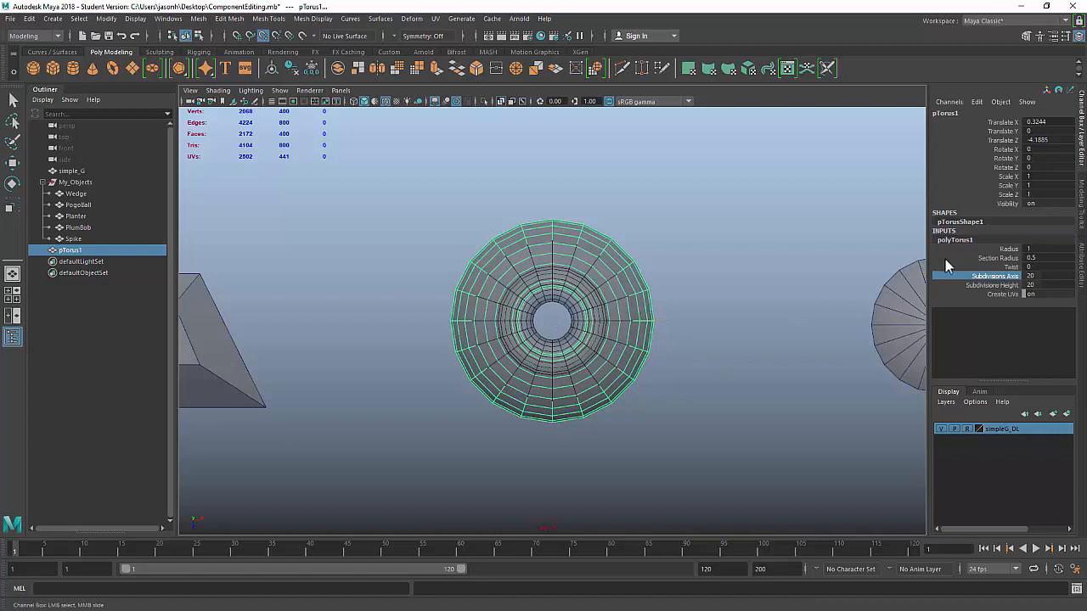
pyautogui.moveTo(756, 238); pyautogui.dragTo(788, 247, button='middle')
pyautogui.hotkey('ctrl', 'z')
# Step: In the side view, lower the torus to about -0.915 on Y
pyautogui.press('space')
pyautogui.press('space')
pyautogui.keyDown('alt'); pyautogui.moveTo(764, 451); pyautogui.dragTo(609, 416, button='right'); pyautogui.keyUp('alt')
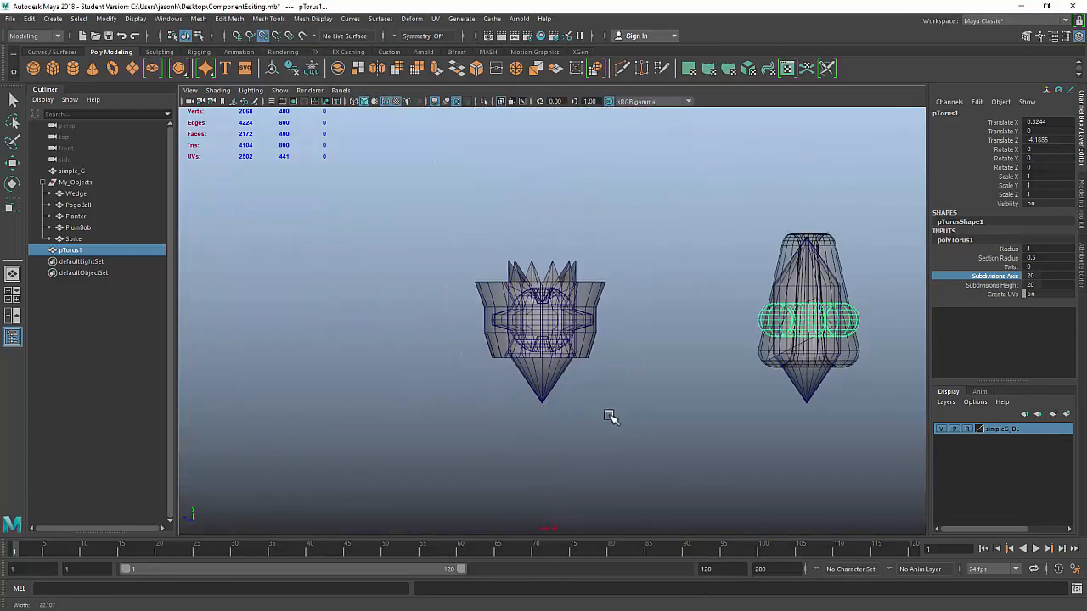
pyautogui.keyDown('alt'); pyautogui.moveTo(726, 343); pyautogui.dragTo(406, 320, button='middle'); pyautogui.keyUp('alt')
pyautogui.keyDown('alt'); pyautogui.moveTo(406, 320); pyautogui.dragTo(737, 376, button='right'); pyautogui.keyUp('alt')
pyautogui.press('a')
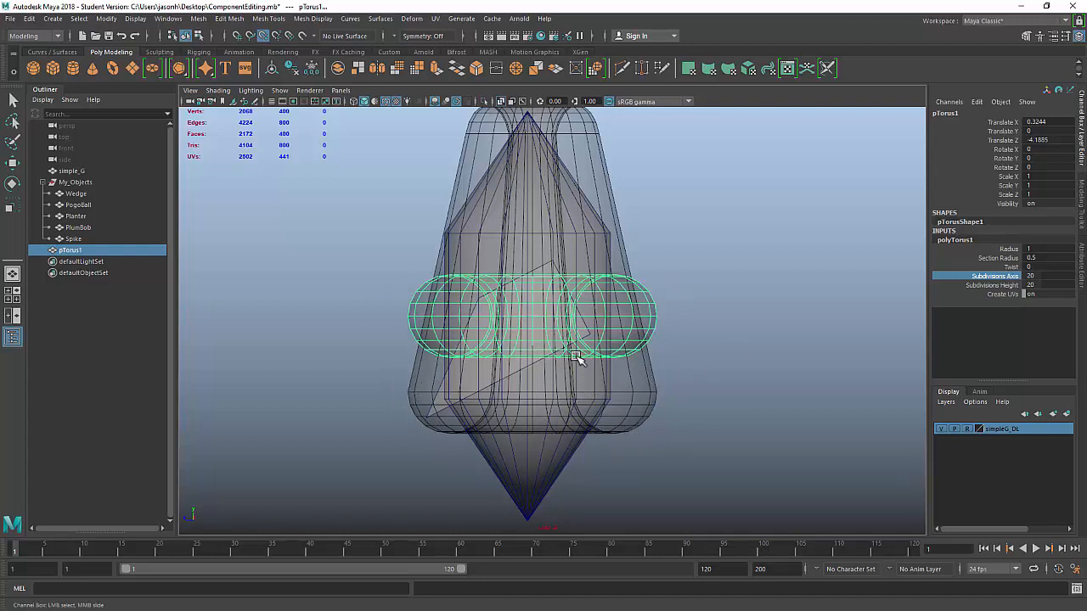
pyautogui.press('w')
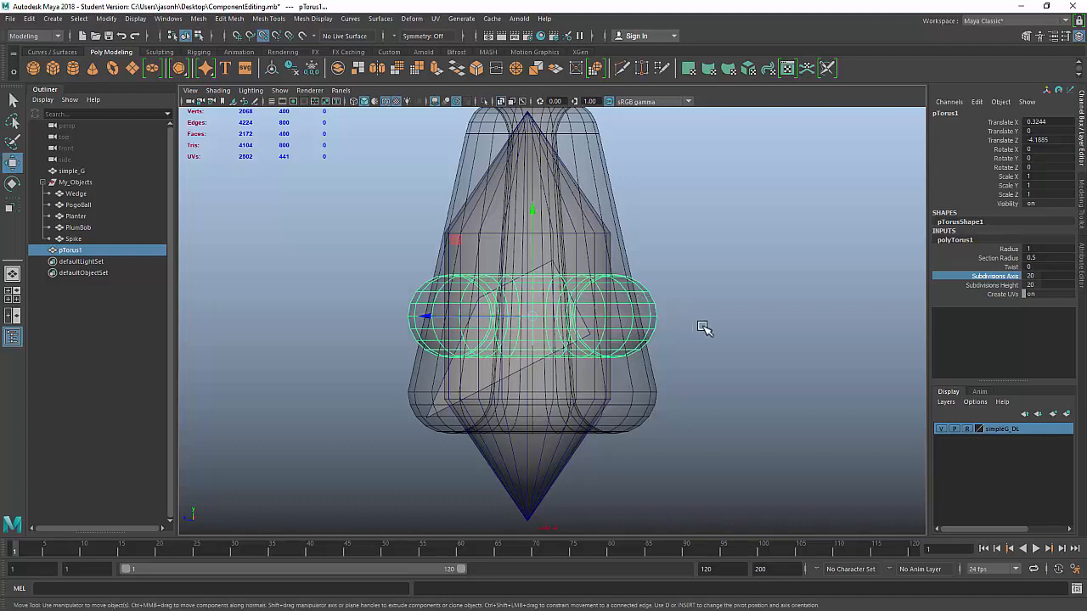
pyautogui.click(426, 316)
pyautogui.moveTo(533, 212); pyautogui.dragTo(533, 211)
pyautogui.moveTo(626, 295); pyautogui.dragTo(673, 386)
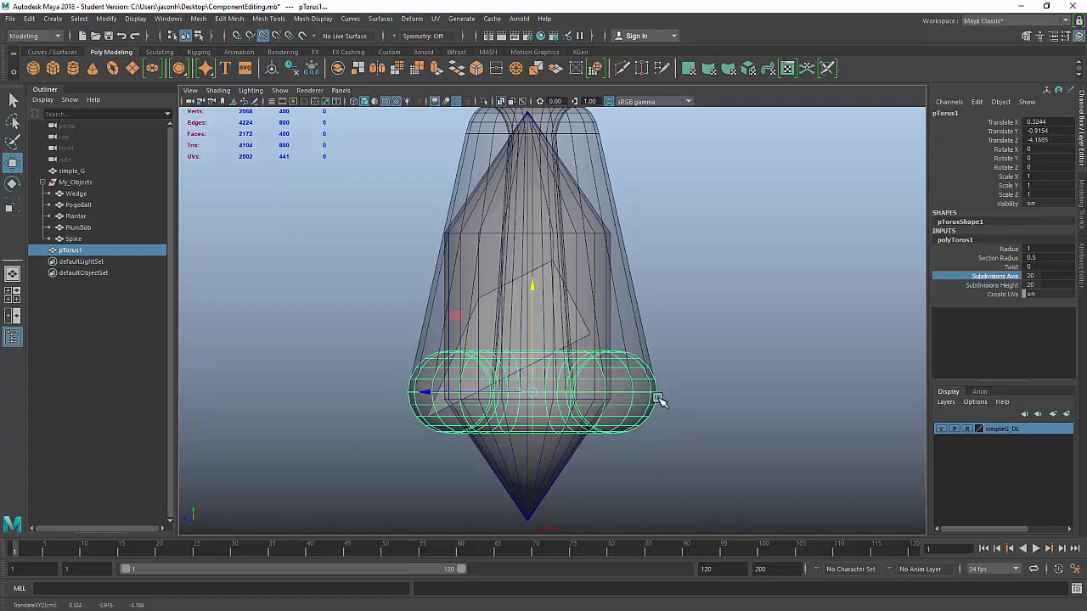
# Step: Switch the torus to vertex mode and select vertices across it
pyautogui.scroll(-3, 721, 318)
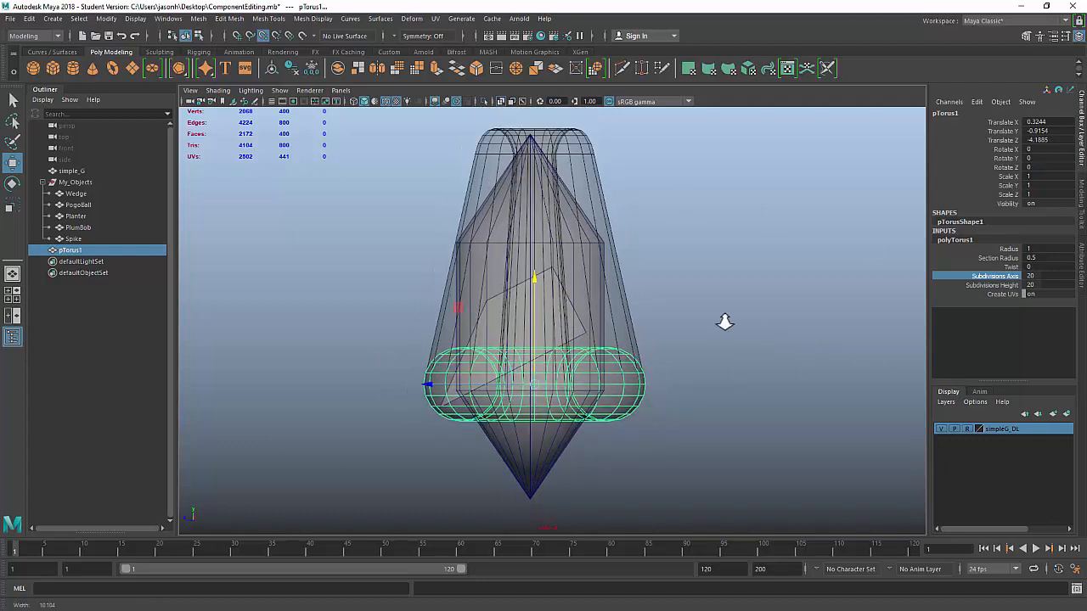
pyautogui.scroll(-2, 551, 288)
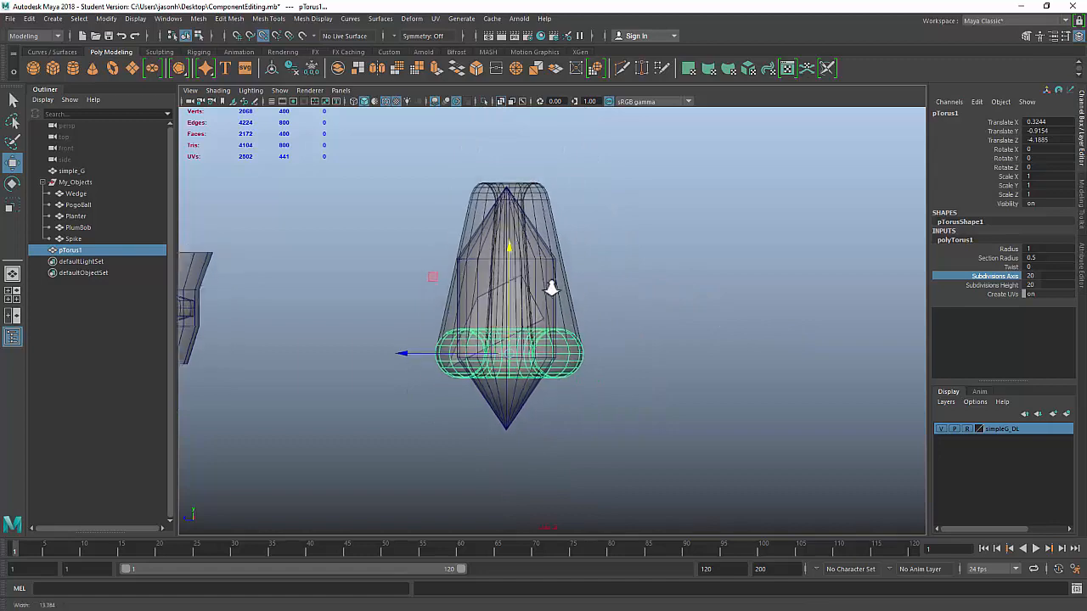
pyautogui.scroll(3, 552, 289)
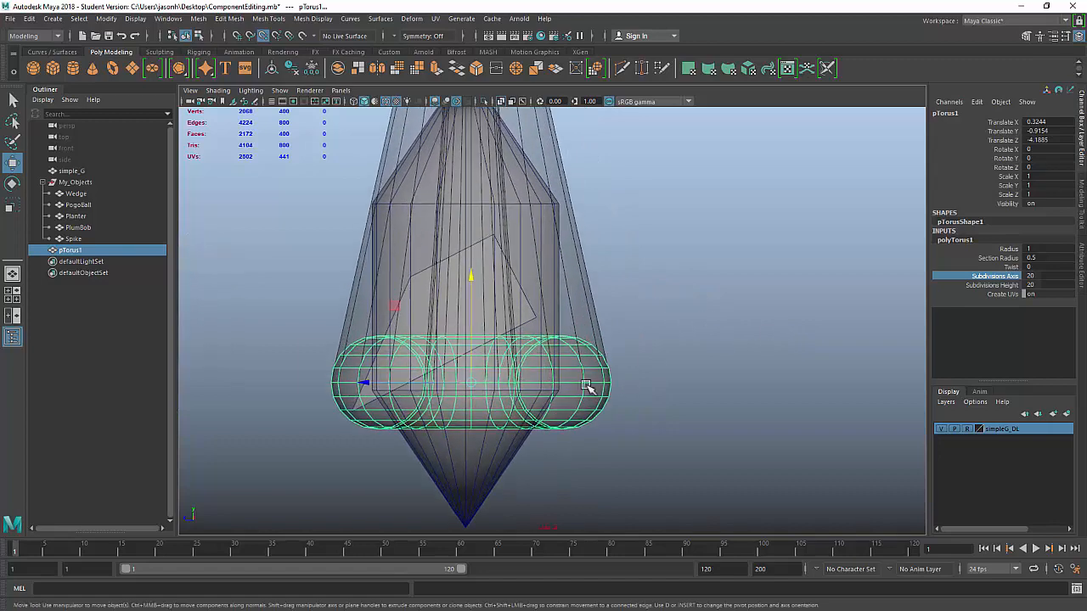
pyautogui.keyDown('alt'); pyautogui.moveTo(458, 463); pyautogui.dragTo(535, 478, button='middle'); pyautogui.keyUp('alt')
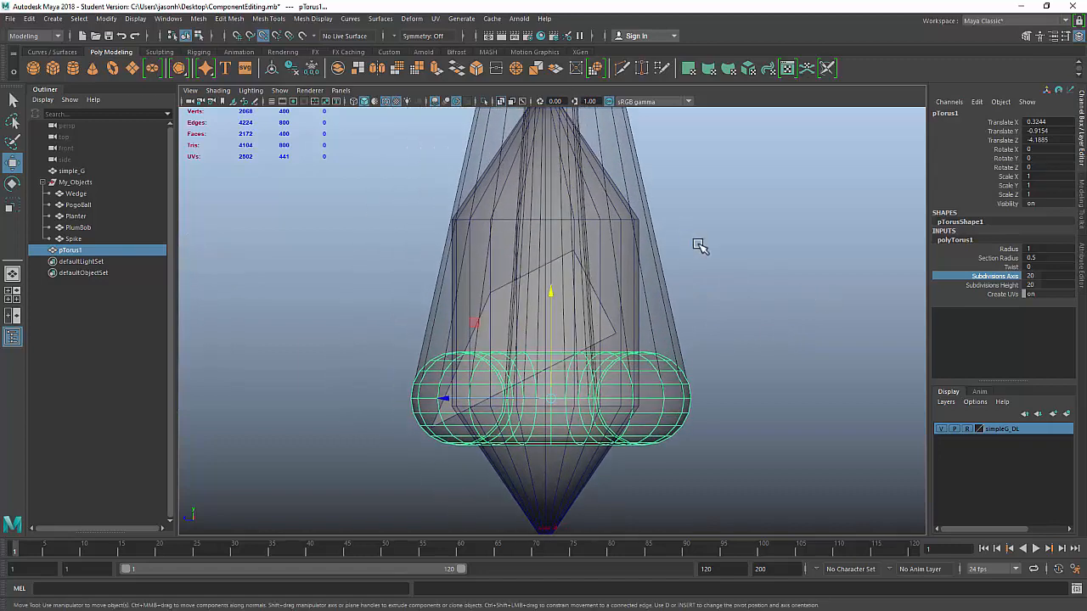
pyautogui.keyDown('alt'); pyautogui.moveTo(679, 349); pyautogui.dragTo(679, 391, button='middle'); pyautogui.keyUp('alt')
pyautogui.scroll(-3, 679, 391)
pyautogui.scroll(1, 691, 320)
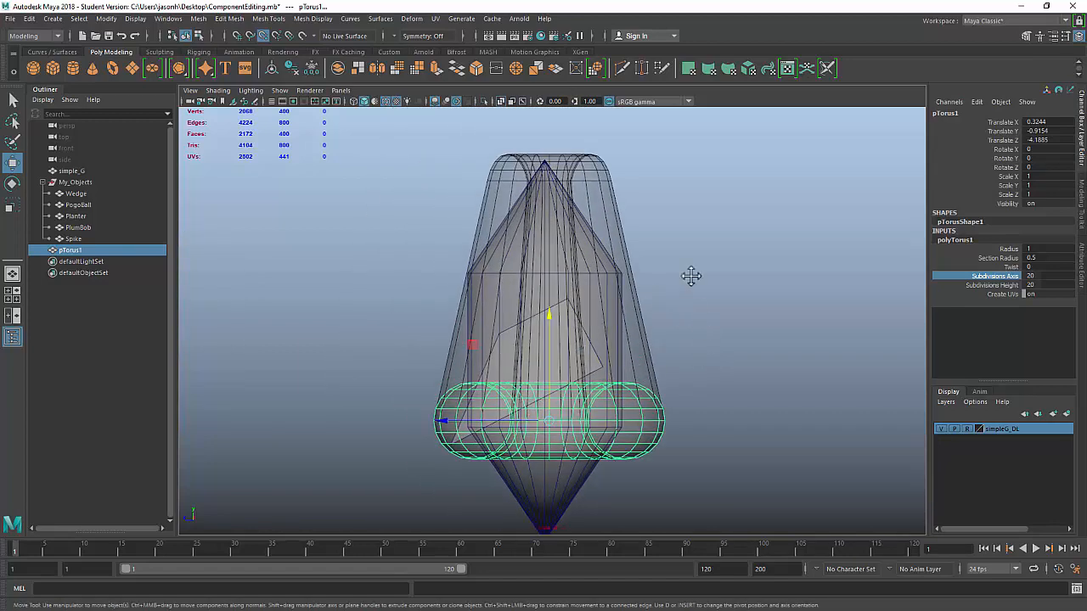
pyautogui.scroll(2, 691, 274)
pyautogui.rightClick(730, 253)
pyautogui.moveTo(731, 253); pyautogui.dragTo(676, 253, button='right')
pyautogui.moveTo(395, 371); pyautogui.dragTo(713, 462)
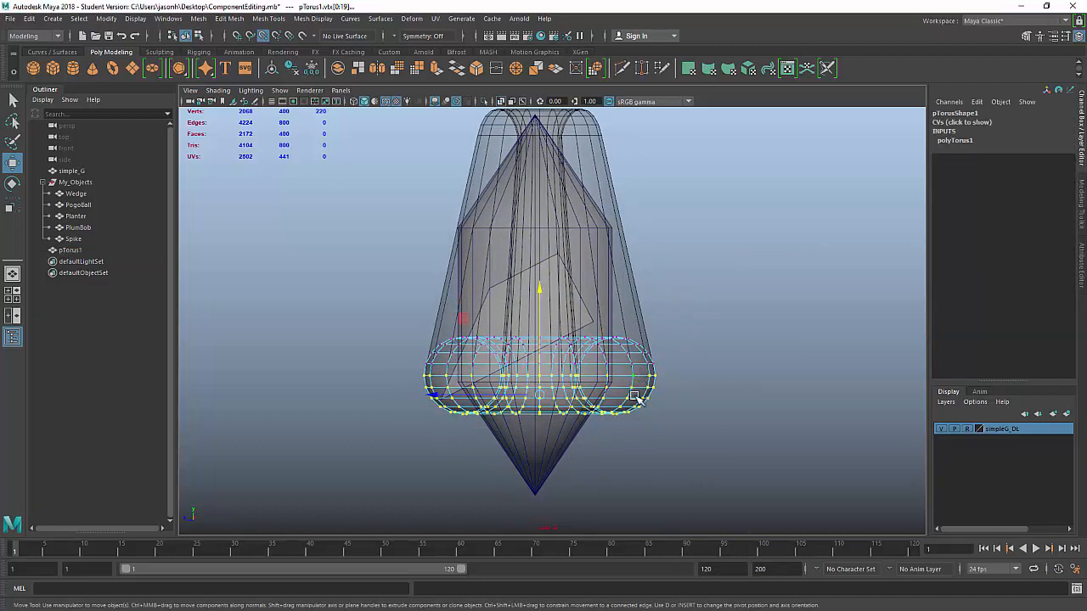
# Step: Select the upper torus vertices and pull them up along Y to stretch the torus tall
pyautogui.moveTo(680, 374); pyautogui.dragTo(395, 380)
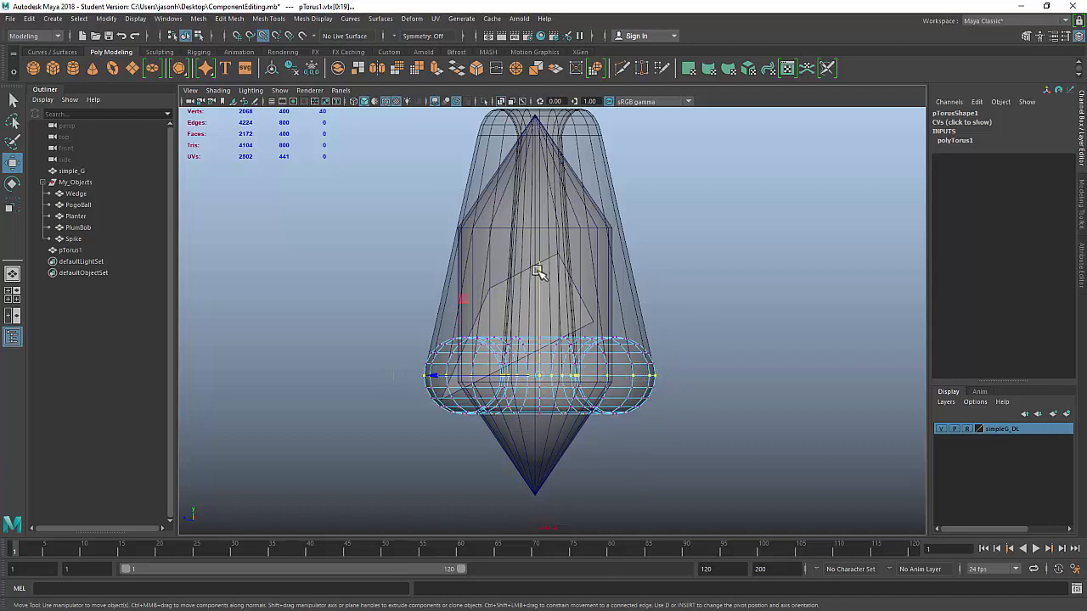
pyautogui.moveTo(540, 269); pyautogui.dragTo(532, 315)
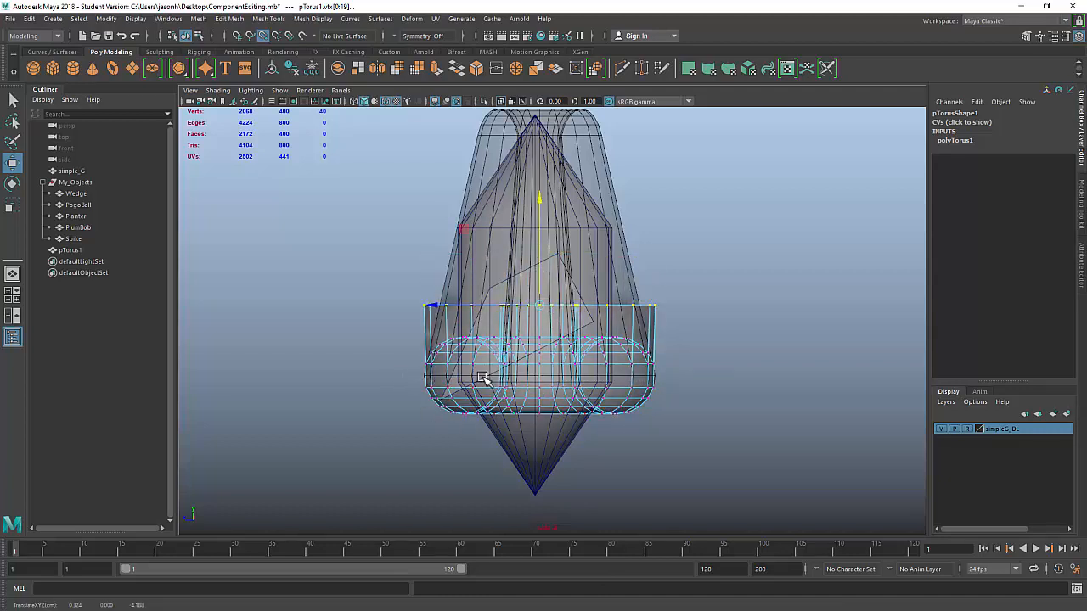
pyautogui.hotkey('ctrl', 'z')
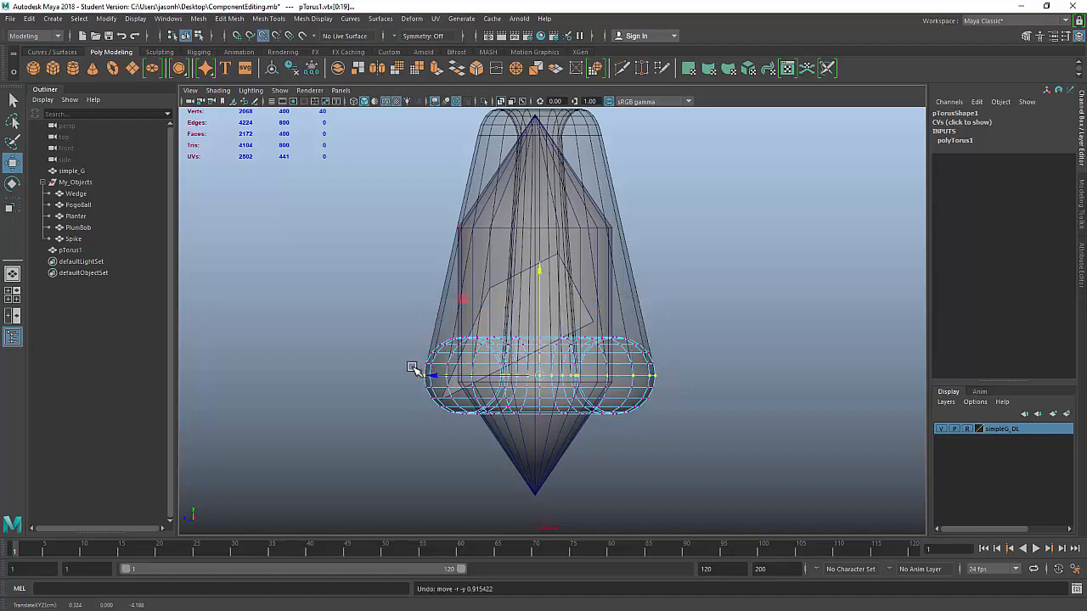
pyautogui.moveTo(413, 367); pyautogui.dragTo(734, 264)
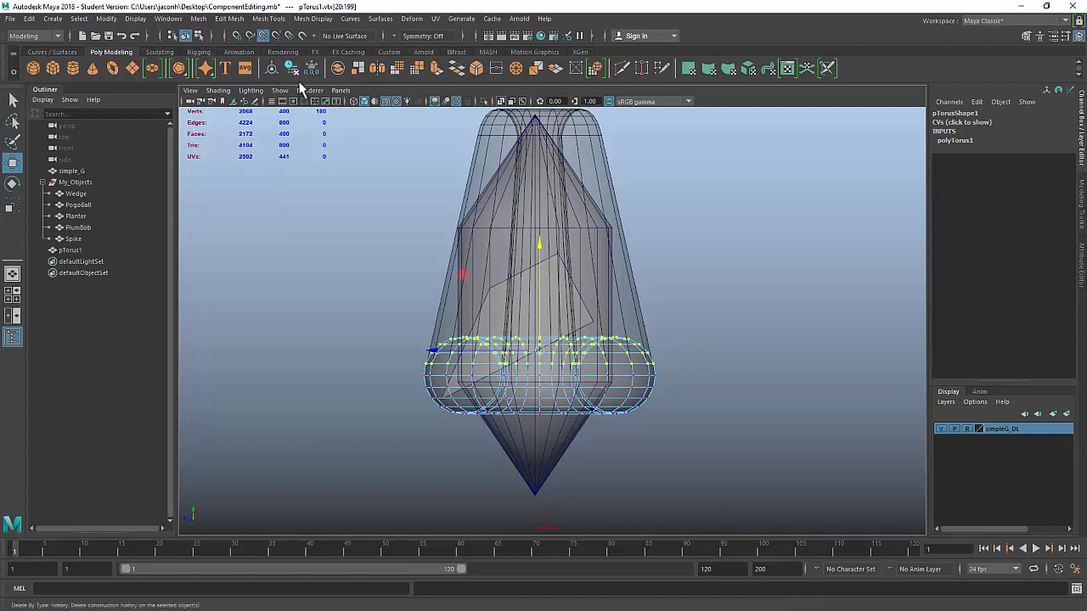
pyautogui.scroll(-3, 654, 293)
pyautogui.keyDown('alt'); pyautogui.moveTo(655, 277); pyautogui.dragTo(634, 337, button='middle'); pyautogui.keyUp('alt')
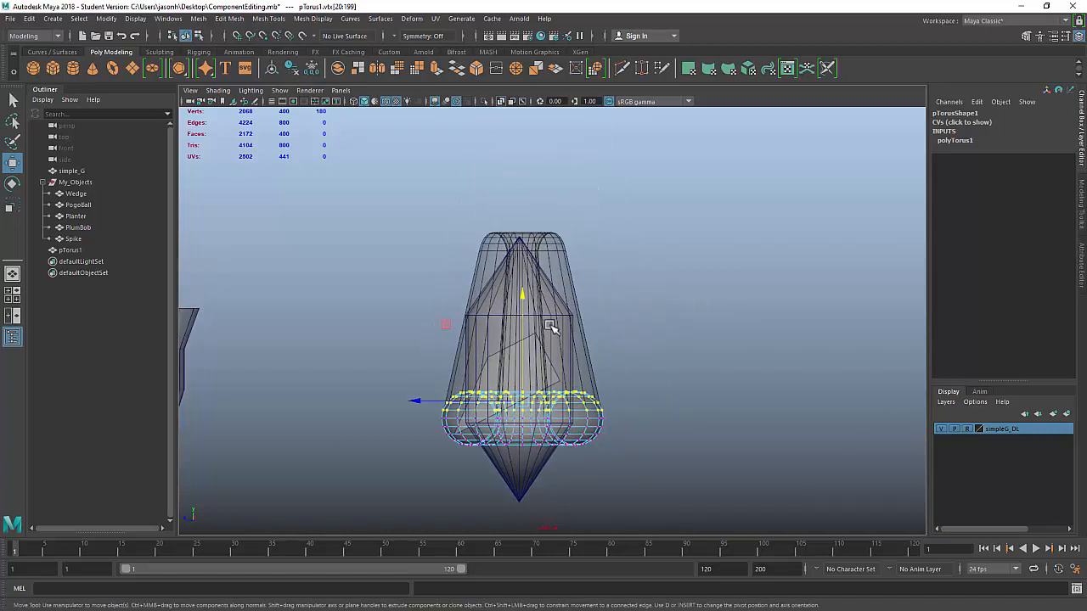
pyautogui.moveTo(521, 293); pyautogui.dragTo(520, 106)
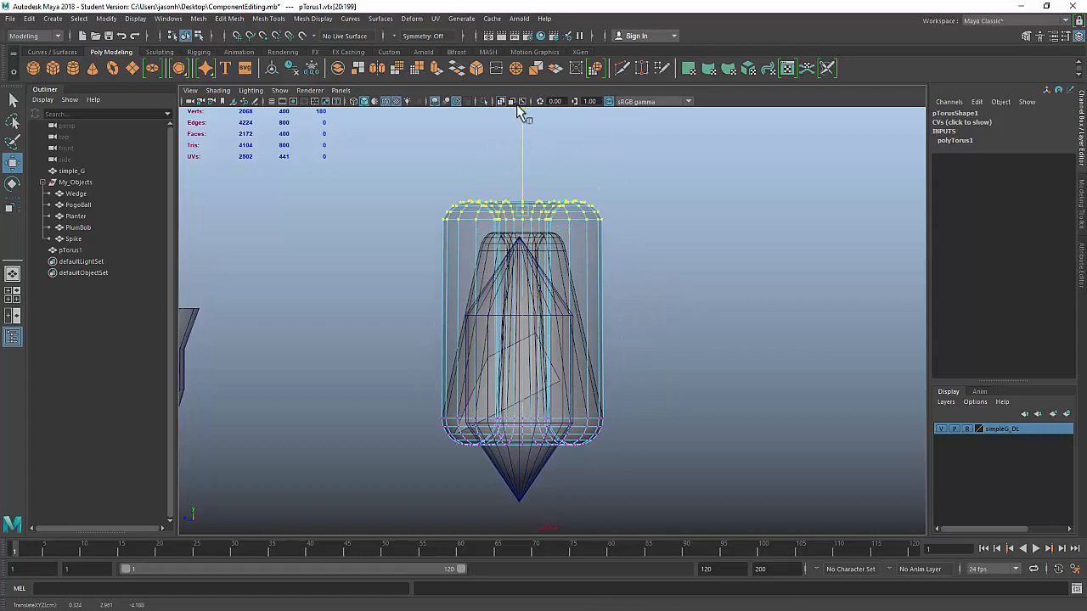
# Step: Zoom onto the torus top and snap the move pivot to the lower vertex row
pyautogui.keyDown('alt'); pyautogui.moveTo(511, 229); pyautogui.dragTo(677, 269, button='right'); pyautogui.keyUp('alt')
pyautogui.keyDown('alt'); pyautogui.moveTo(547, 221); pyautogui.dragTo(628, 366, button='middle'); pyautogui.keyUp('alt')
pyautogui.keyDown('alt'); pyautogui.moveTo(629, 366); pyautogui.dragTo(858, 403, button='right'); pyautogui.keyUp('alt')
pyautogui.keyDown('alt'); pyautogui.moveTo(752, 378); pyautogui.dragTo(686, 378, button='middle'); pyautogui.keyUp('alt')
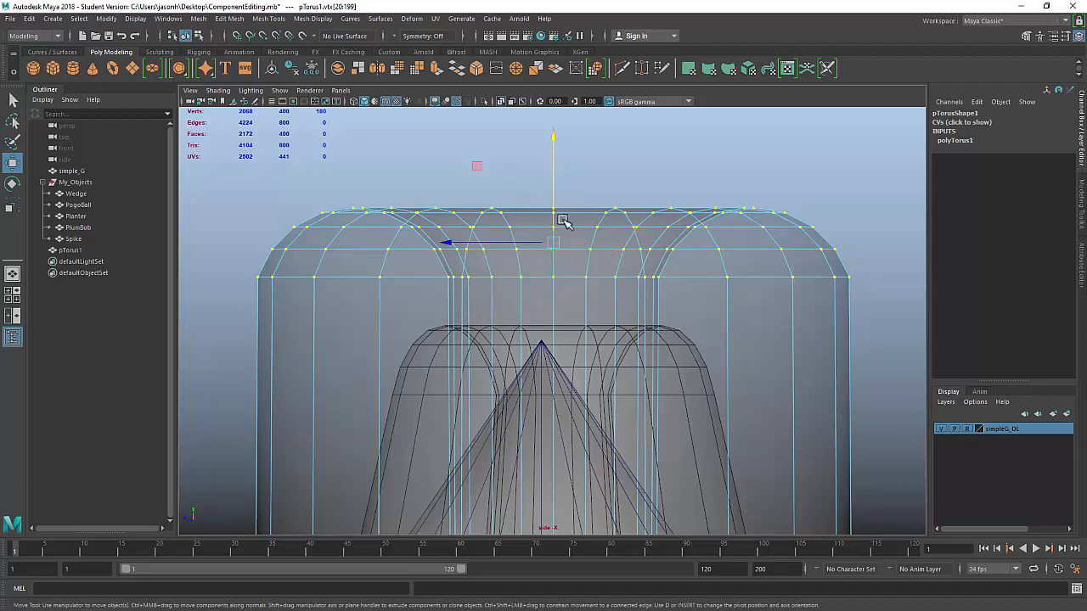
pyautogui.press('d')
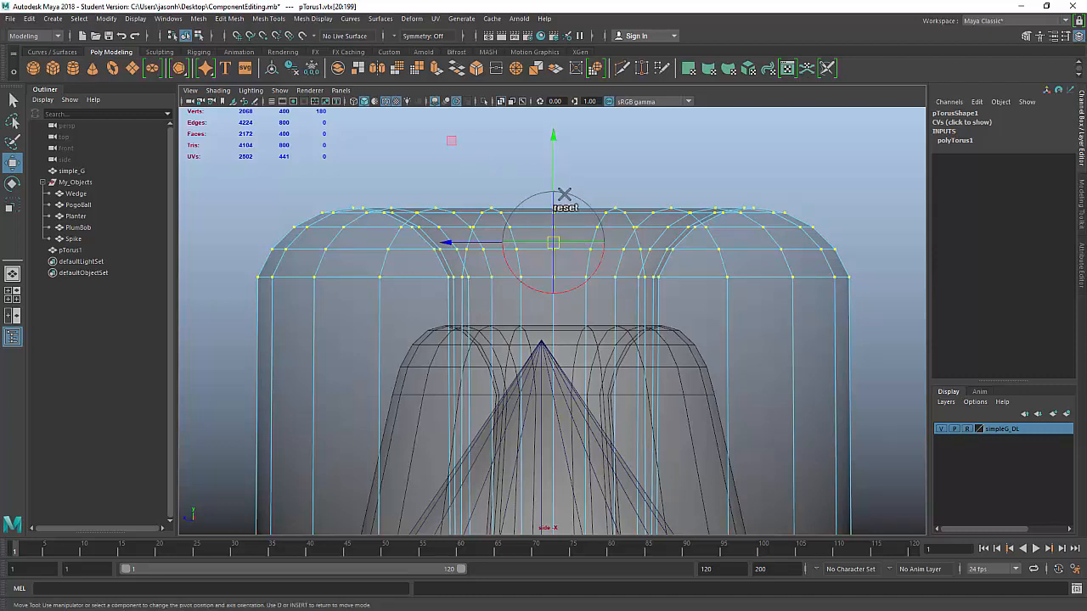
pyautogui.press('v')
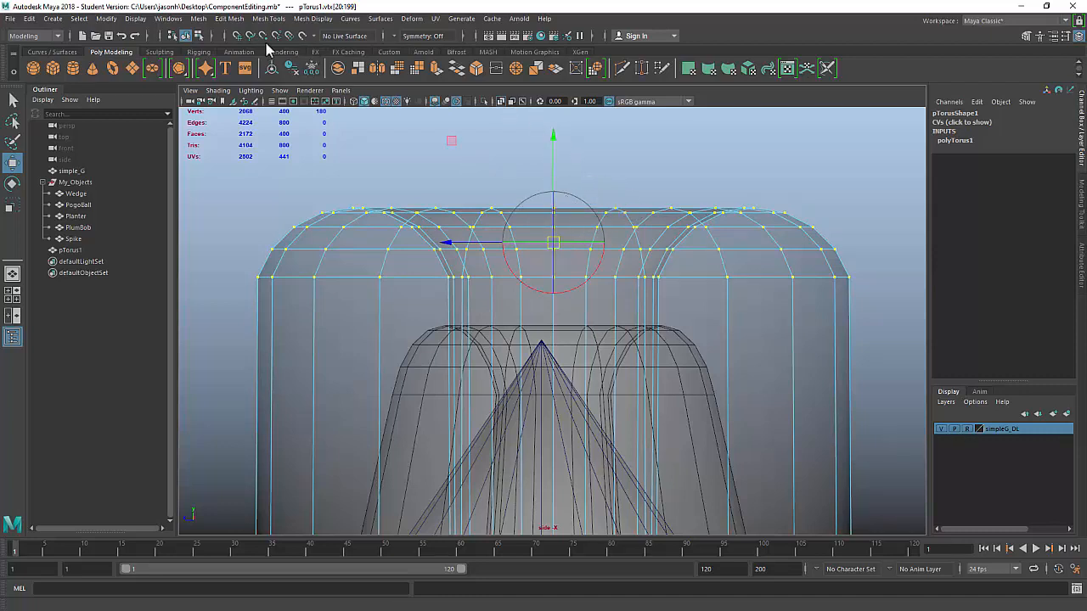
pyautogui.moveTo(553, 140); pyautogui.dragTo(246, 280)
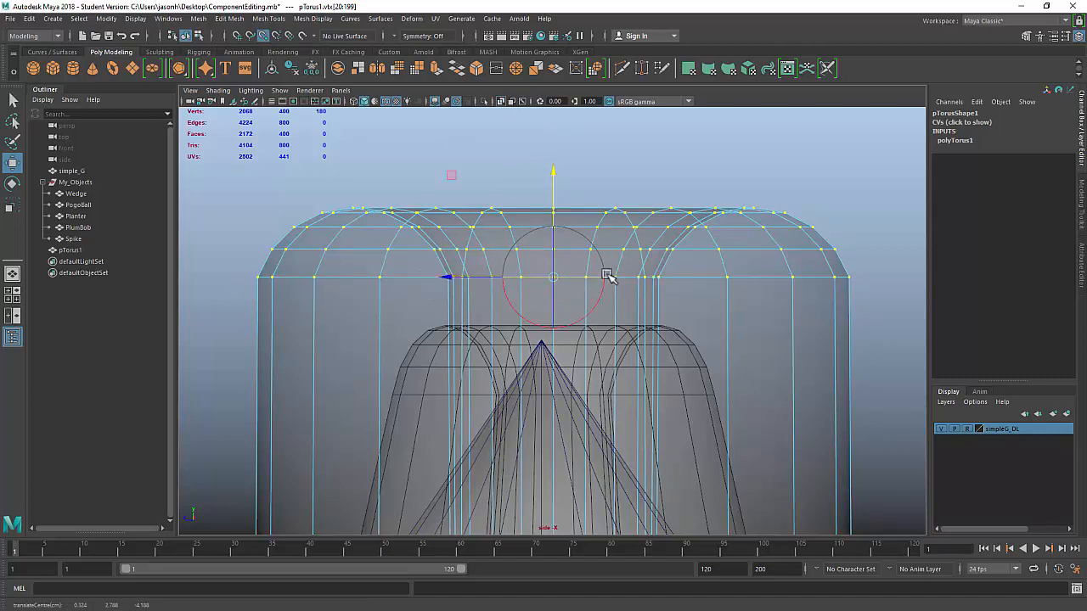
pyautogui.press('d')
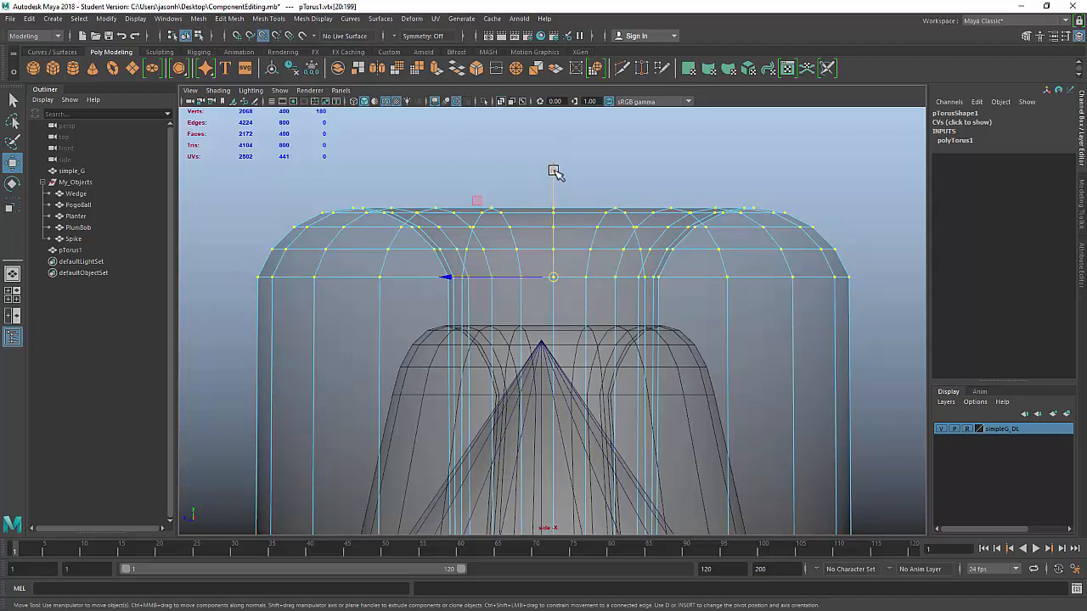
# Step: Lower the top vertices straight down to form a rounded rim, then view from the side
pyautogui.moveTo(552, 170); pyautogui.dragTo(701, 401)
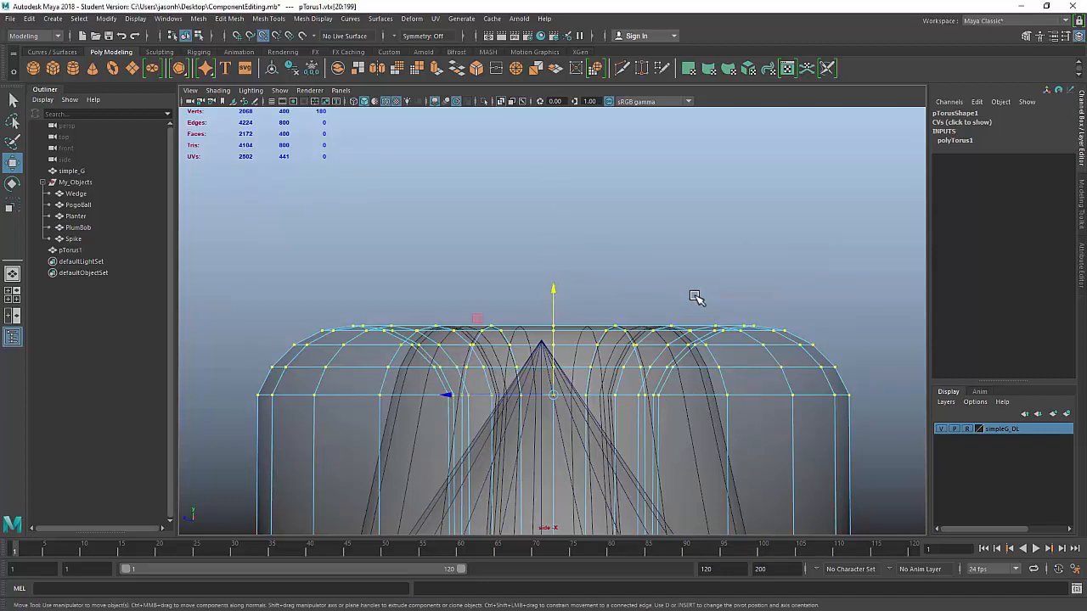
pyautogui.press('space')
pyautogui.press('space')
pyautogui.press('f')
pyautogui.keyDown('alt'); pyautogui.moveTo(695, 268); pyautogui.dragTo(740, 330); pyautogui.keyUp('alt')
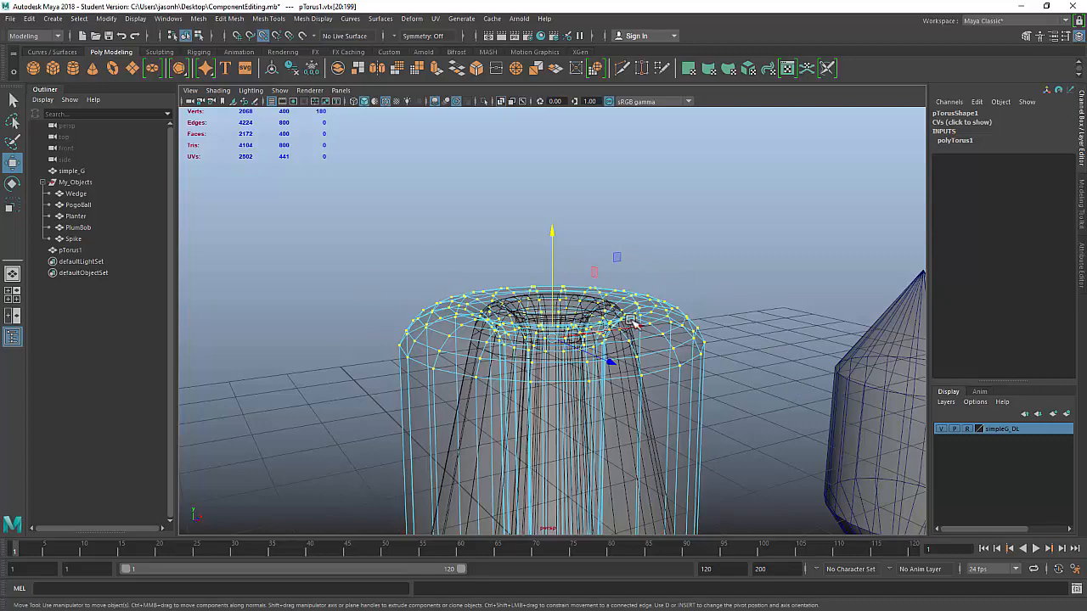
# Step: Scale the top vertex ring inward to start tapering the torus
pyautogui.press('r')
pyautogui.keyDown('alt'); pyautogui.moveTo(647, 367); pyautogui.dragTo(446, 363); pyautogui.keyUp('alt')
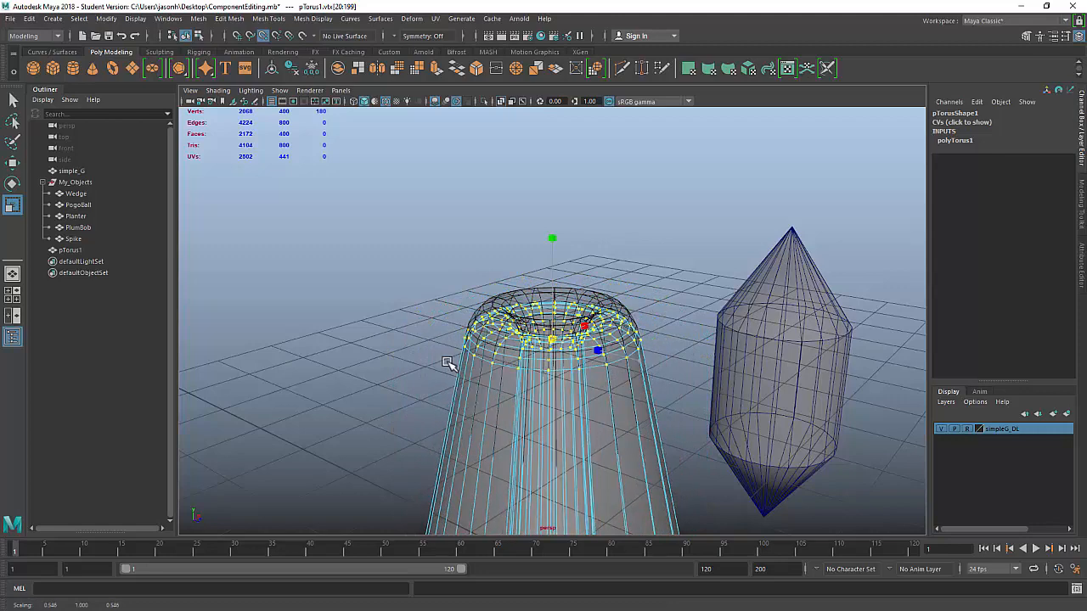
pyautogui.press('space')
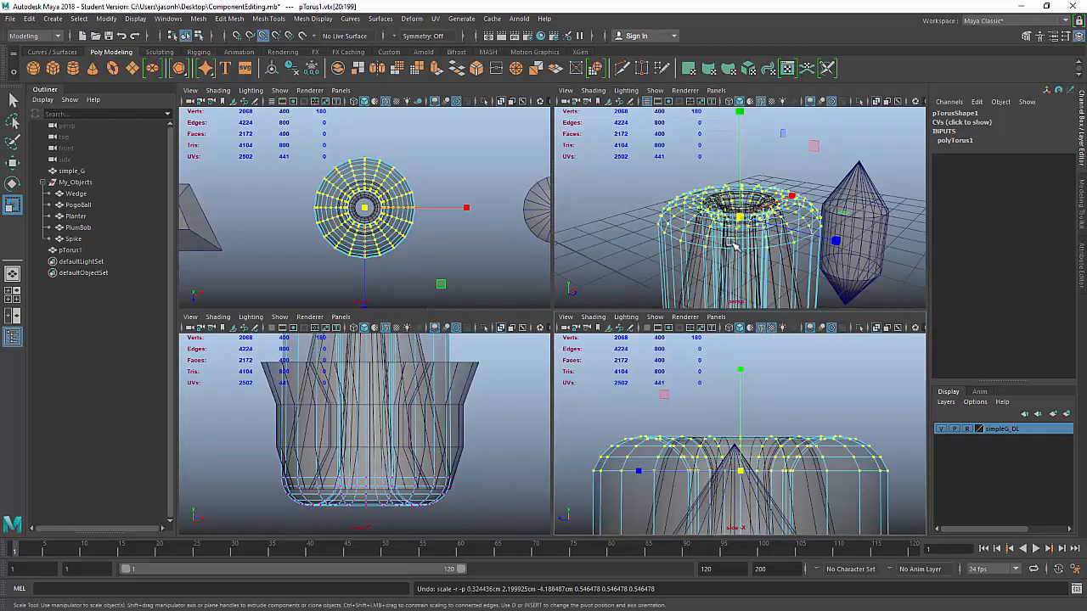
pyautogui.press('space')
pyautogui.scroll(-3, 671, 360)
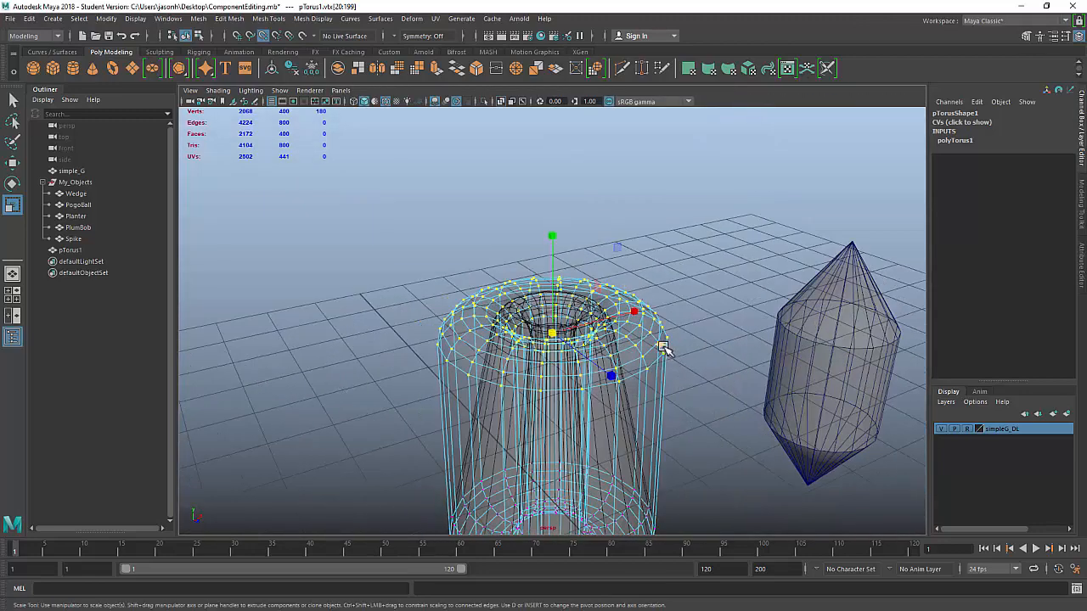
pyautogui.moveTo(663, 348); pyautogui.dragTo(651, 340)
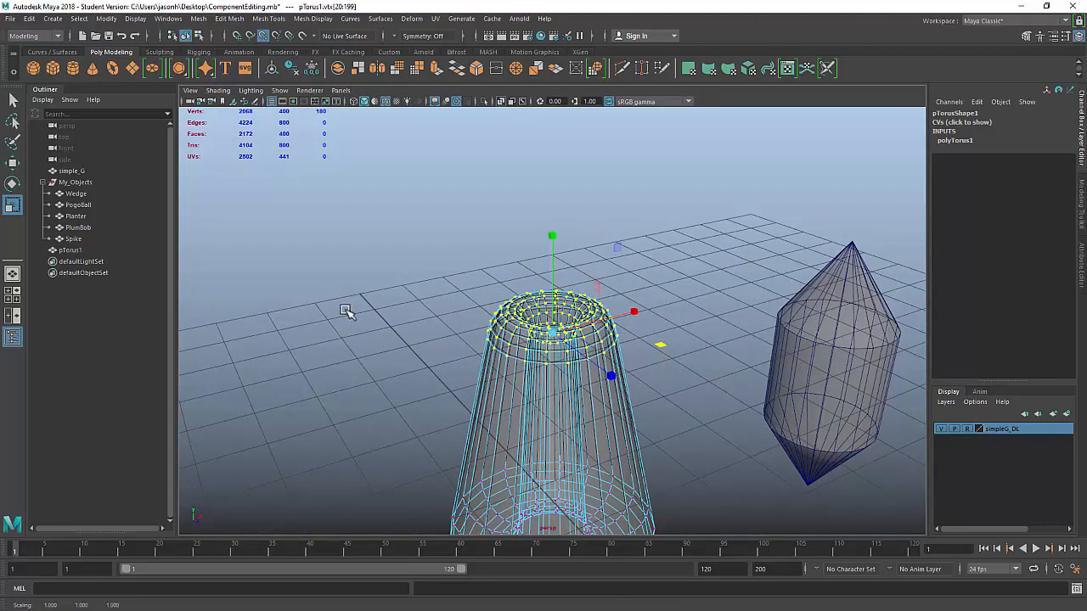
# Step: Enlarge the scale manipulator and narrow the top rim slightly further
pyautogui.keyDown('alt'); pyautogui.moveTo(347, 312); pyautogui.dragTo(704, 383, button='right'); pyautogui.keyUp('alt')
pyautogui.keyDown('alt'); pyautogui.moveTo(671, 329); pyautogui.dragTo(577, 230, button='middle'); pyautogui.keyUp('alt')
pyautogui.keyDown('alt'); pyautogui.moveTo(577, 230); pyautogui.dragTo(701, 305, button='right'); pyautogui.keyUp('alt')
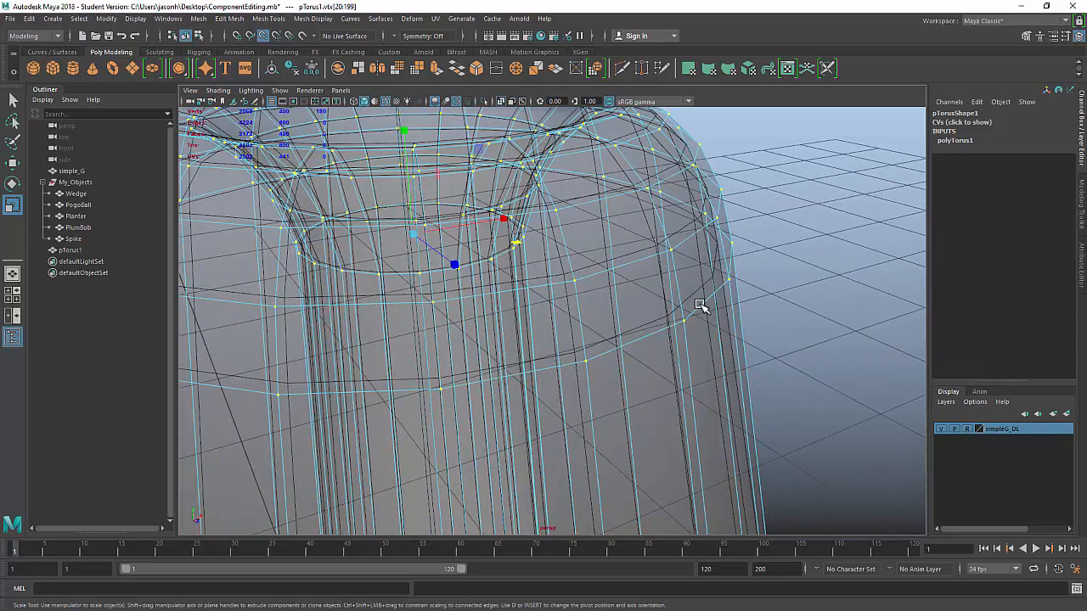
pyautogui.press('+')
pyautogui.press('+')
pyautogui.press('+')
pyautogui.press('+')
pyautogui.press('+')
pyautogui.press('+')
pyautogui.press('+')
pyautogui.press('+')
pyautogui.moveTo(841, 240); pyautogui.dragTo(315, 206)
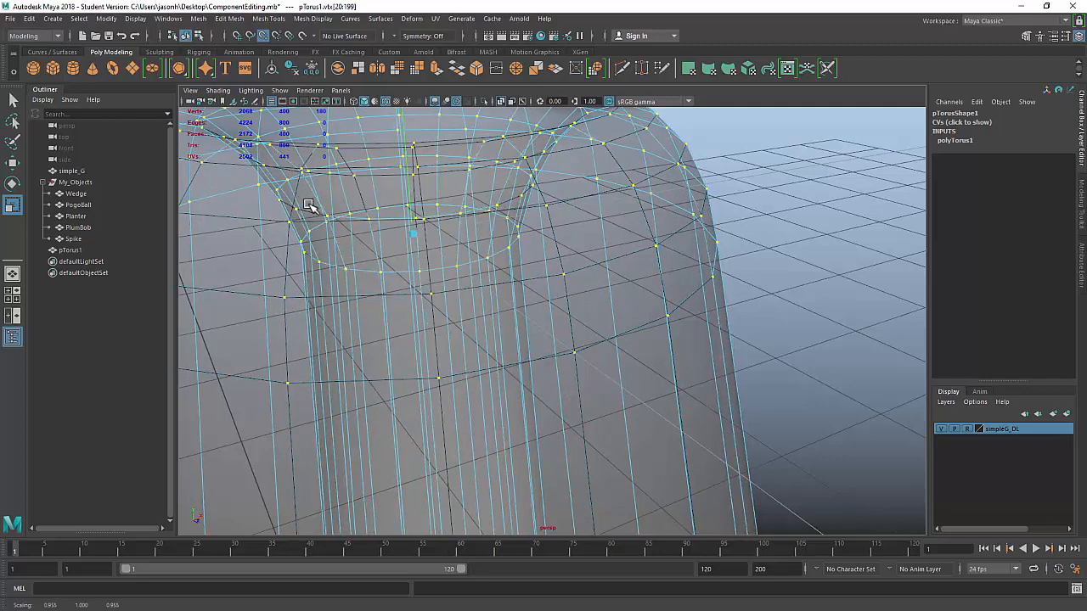
# Step: Deselect the vertices and select the whole torus as an object
pyautogui.scroll(-6, 280, 204)
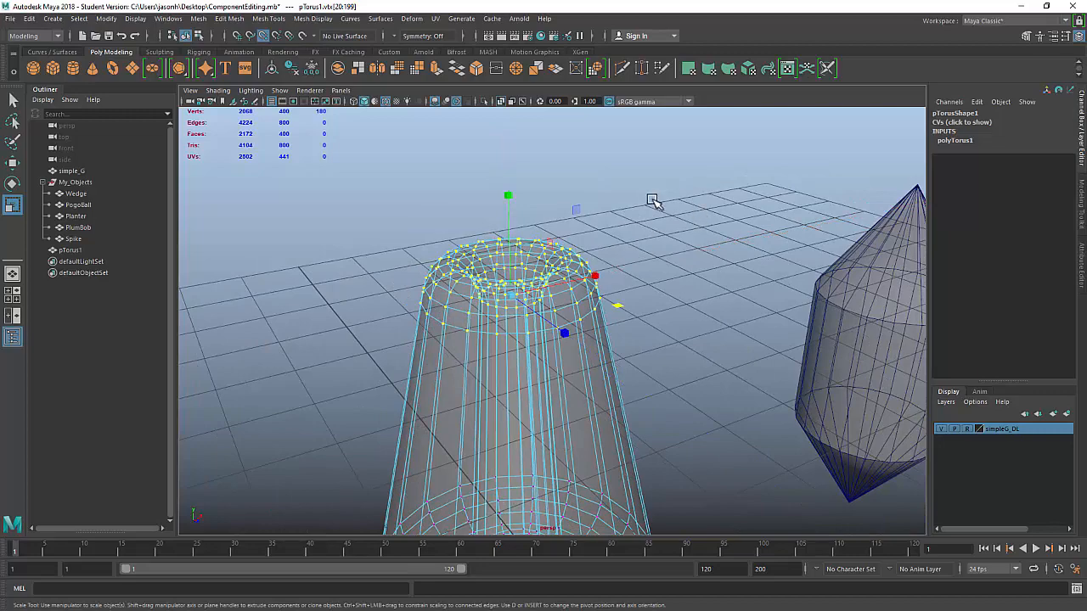
pyautogui.click(742, 149)
pyautogui.scroll(-4, 727, 213)
pyautogui.keyDown('alt'); pyautogui.moveTo(727, 214); pyautogui.dragTo(568, 346); pyautogui.keyUp('alt')
pyautogui.click(552, 393)
pyautogui.scroll(-3, 711, 346)
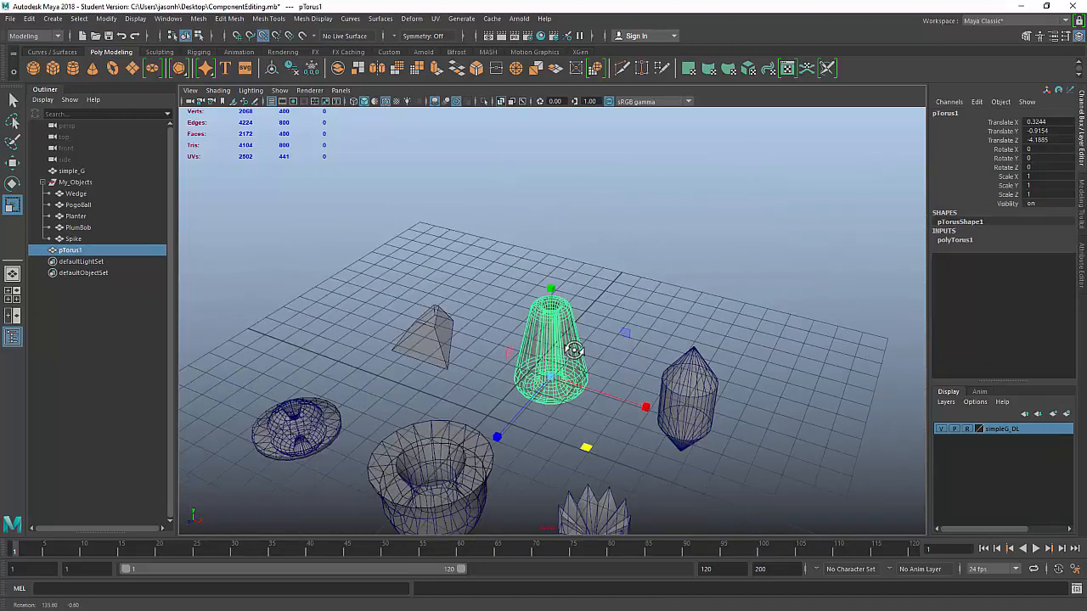
# Step: Rename pTorus1 to Kong in the Outliner and place it under My_Objects
pyautogui.doubleClick(76, 251)
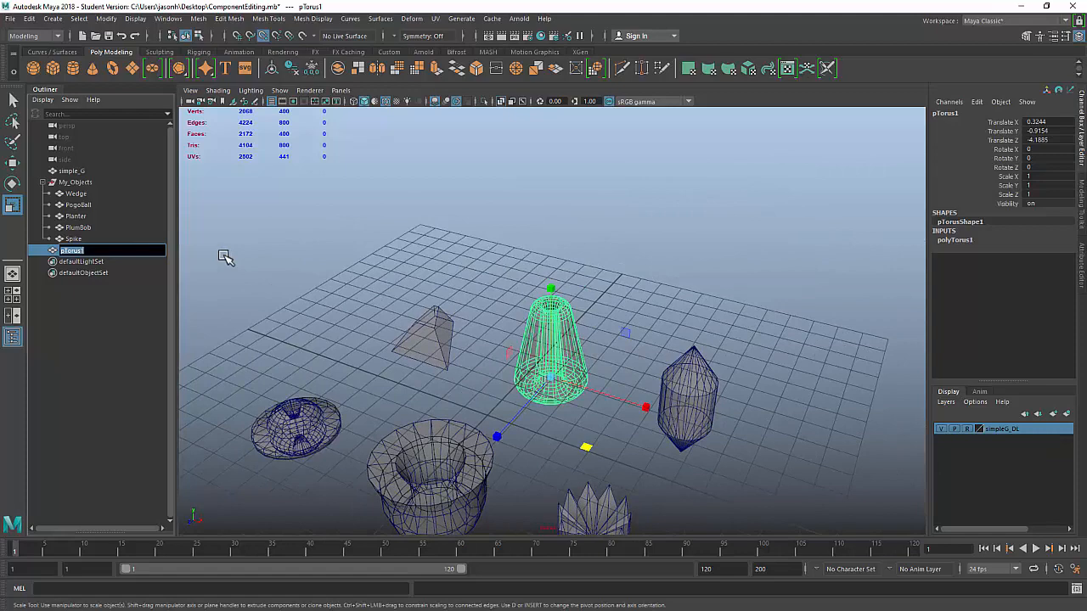
pyautogui.press('Return')
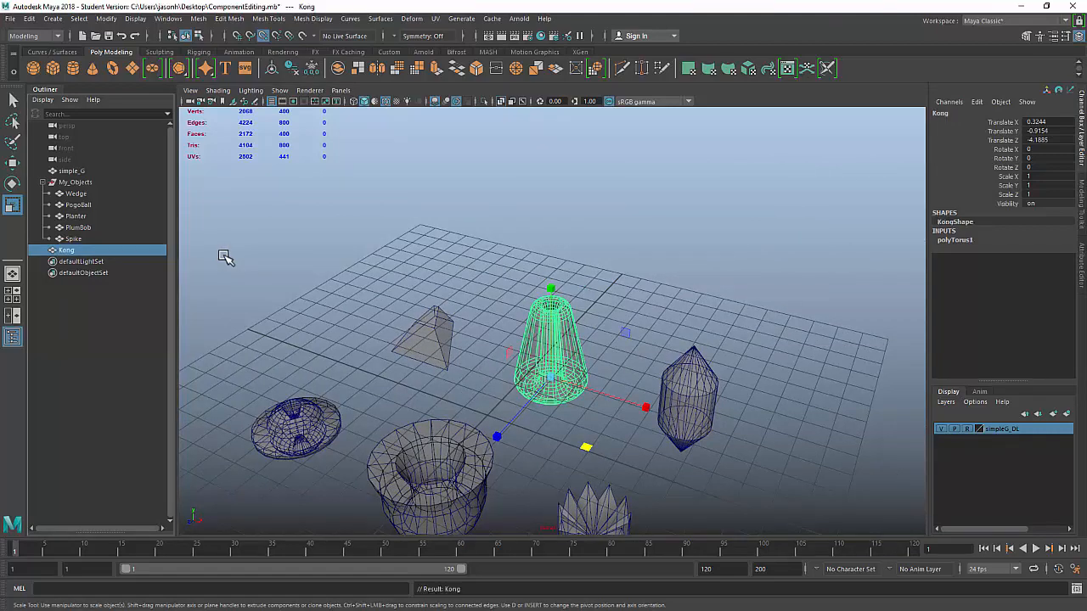
pyautogui.keyDown('ctrl'); pyautogui.click(88, 182); pyautogui.keyUp('ctrl')
pyautogui.keyDown('ctrl'); pyautogui.click(93, 185); pyautogui.keyUp('ctrl')
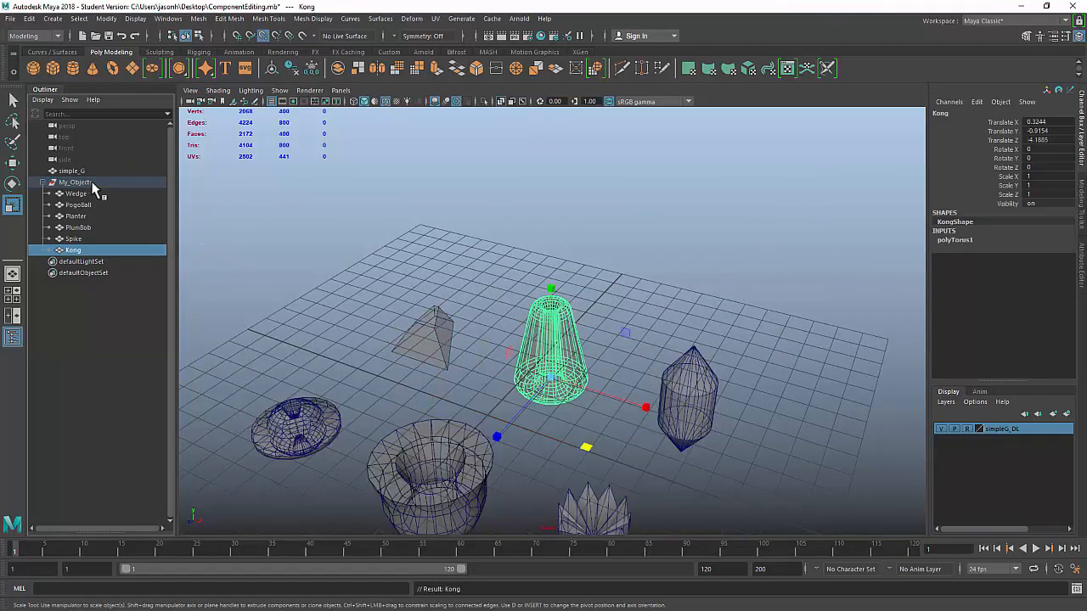
# Step: Delete history and freeze transformations on all six meshes
pyautogui.keyDown('alt'); pyautogui.moveTo(586, 259); pyautogui.dragTo(365, 291, button='right'); pyautogui.keyUp('alt')
pyautogui.keyDown('alt'); pyautogui.moveTo(365, 291); pyautogui.dragTo(428, 298); pyautogui.keyUp('alt')
pyautogui.moveTo(370, 290); pyautogui.dragTo(753, 499)
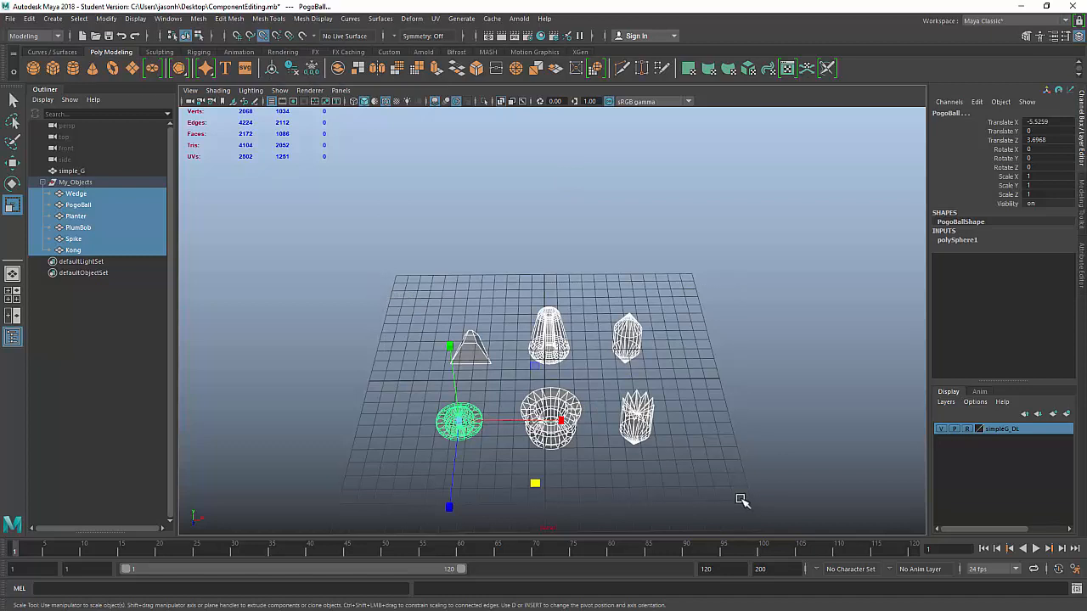
pyautogui.click(292, 68)
pyautogui.click(311, 68)
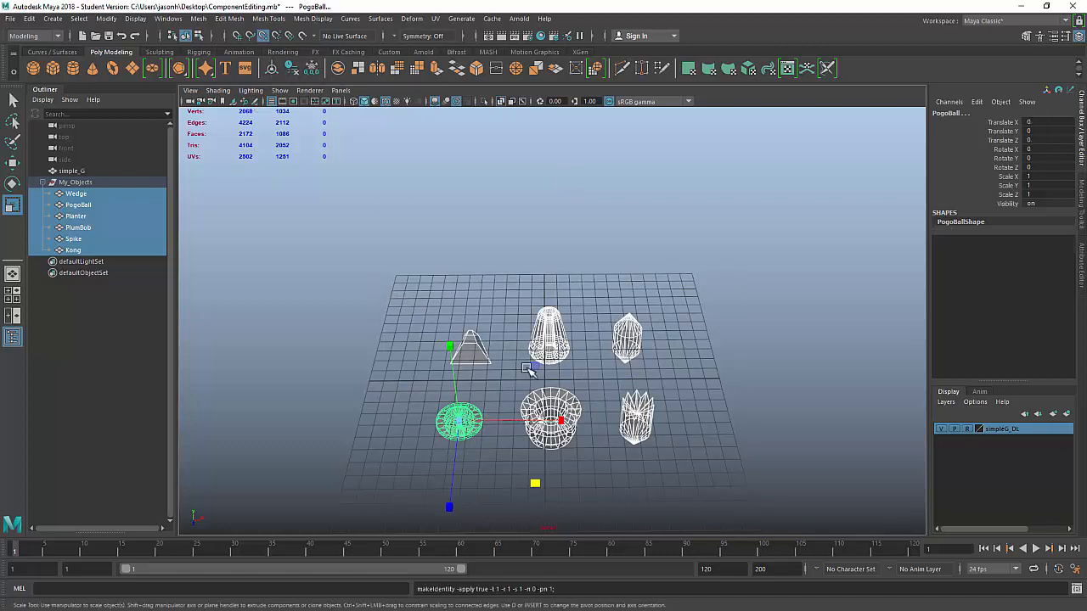
pyautogui.click(365, 240)
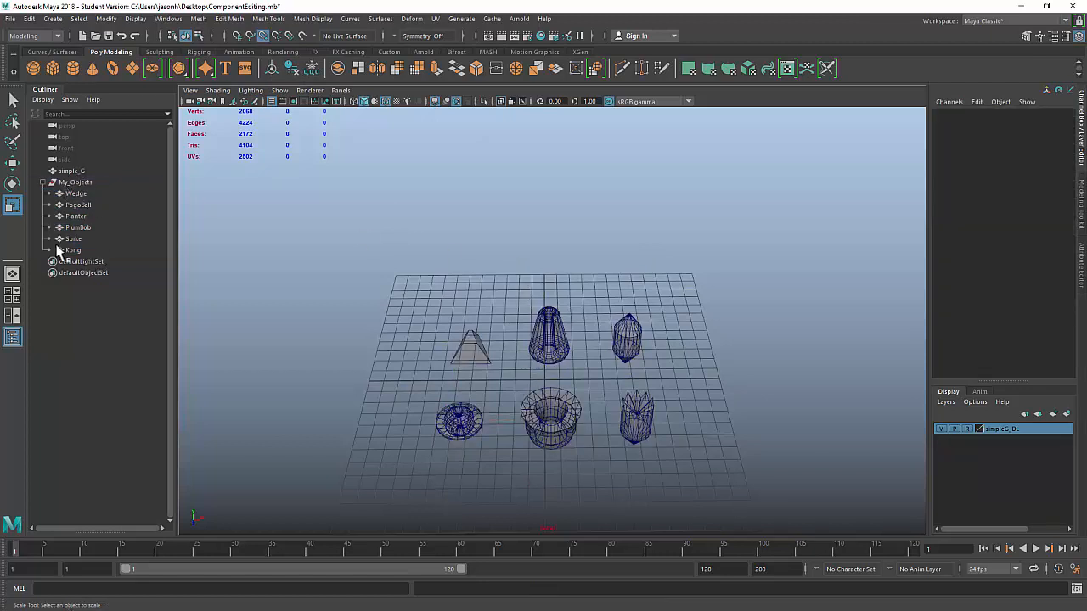
# Step: Collapse the My_Objects group and review the six meshes from different angles
pyautogui.click(43, 182)
pyautogui.moveTo(349, 267); pyautogui.dragTo(748, 489)
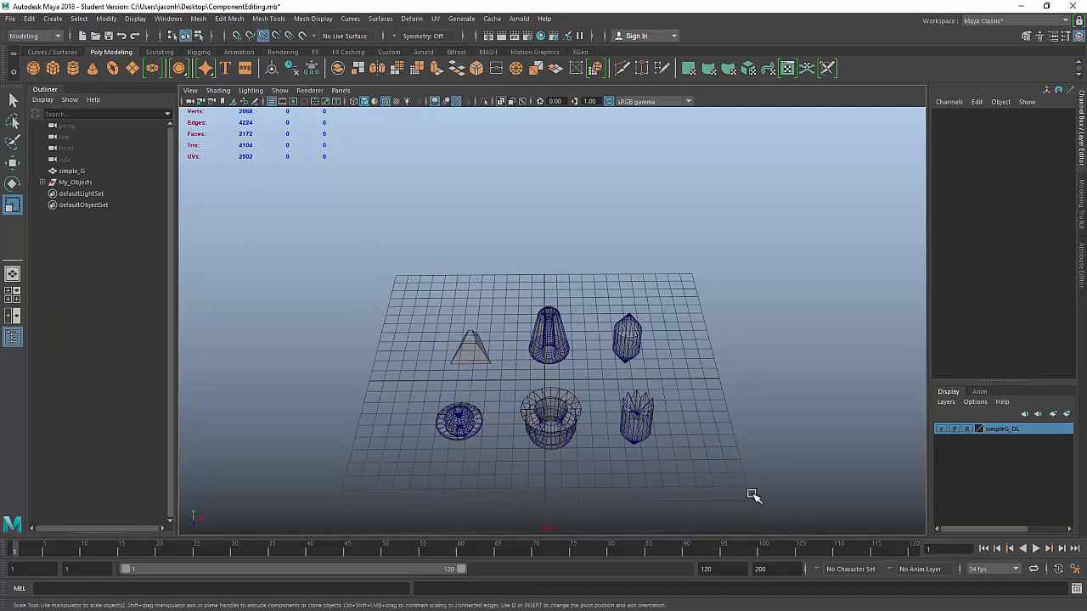
pyautogui.keyDown('alt'); pyautogui.moveTo(710, 458); pyautogui.dragTo(669, 412); pyautogui.keyUp('alt')
pyautogui.scroll(5, 680, 420)
pyautogui.click(682, 449)
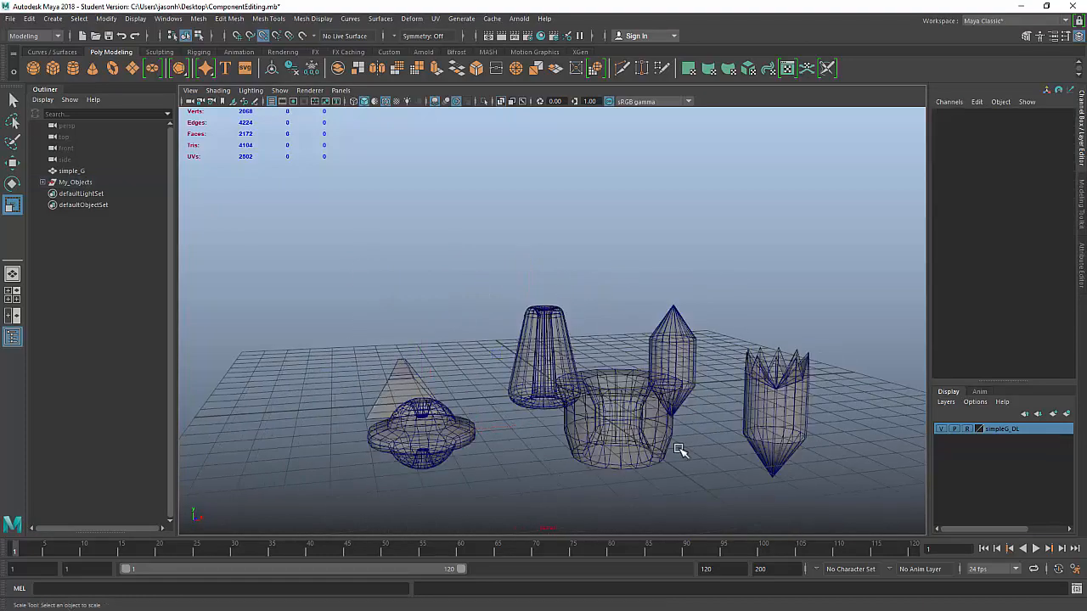
pyautogui.keyDown('alt'); pyautogui.moveTo(669, 434); pyautogui.dragTo(637, 341, button='middle'); pyautogui.keyUp('alt')
pyautogui.scroll(-1, 643, 338)
pyautogui.keyDown('alt'); pyautogui.moveTo(643, 338); pyautogui.dragTo(647, 354); pyautogui.keyUp('alt')
# Step: Check the My_Objects group, then save the scene as ComponentEditing.mb
pyautogui.click(85, 182)
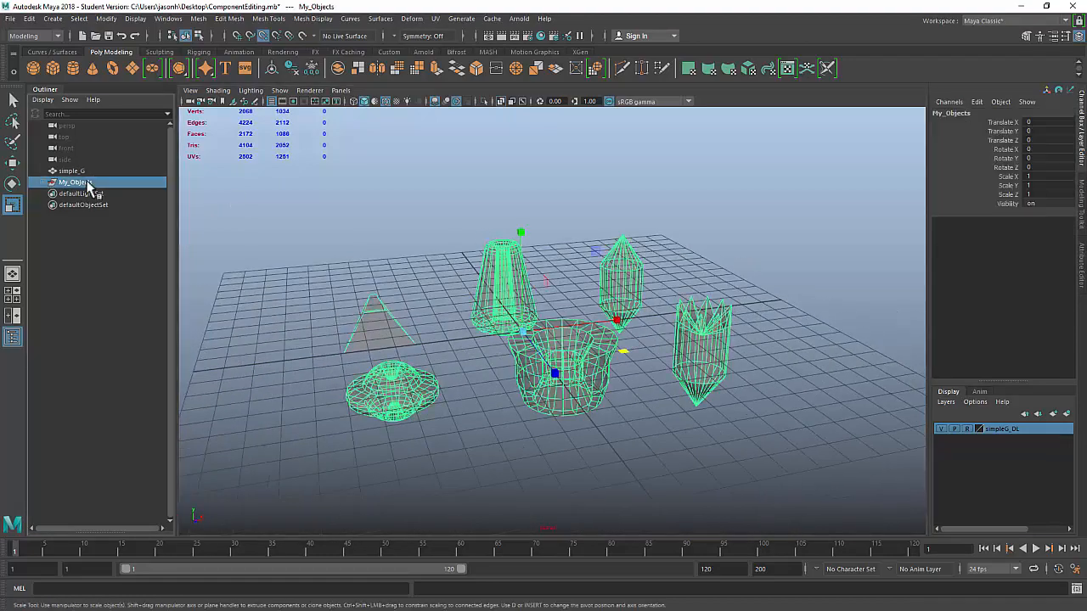
pyautogui.click(366, 208)
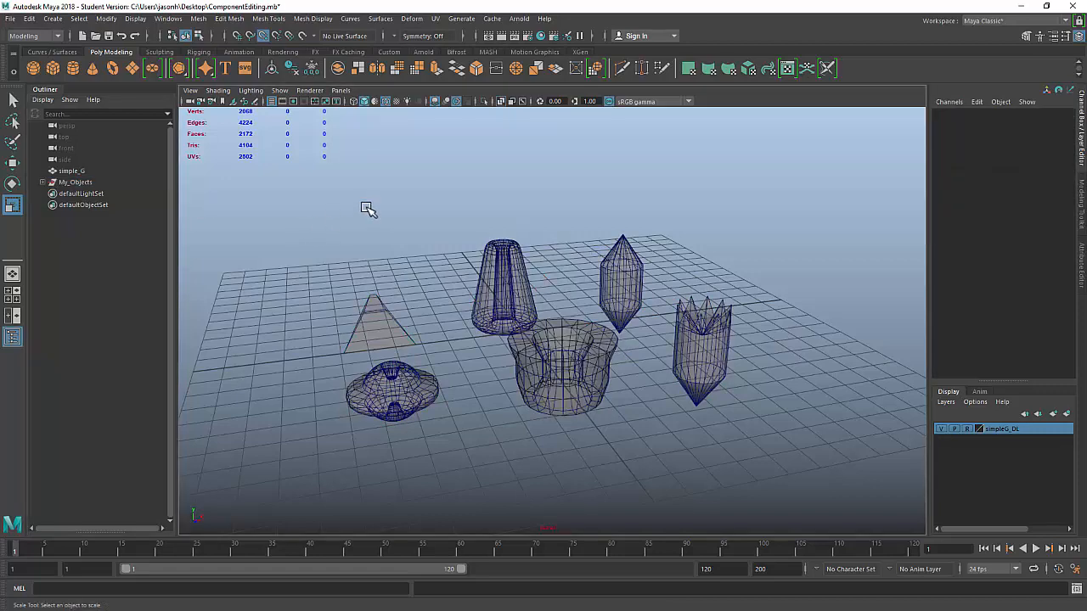
pyautogui.scroll(2, 518, 369)
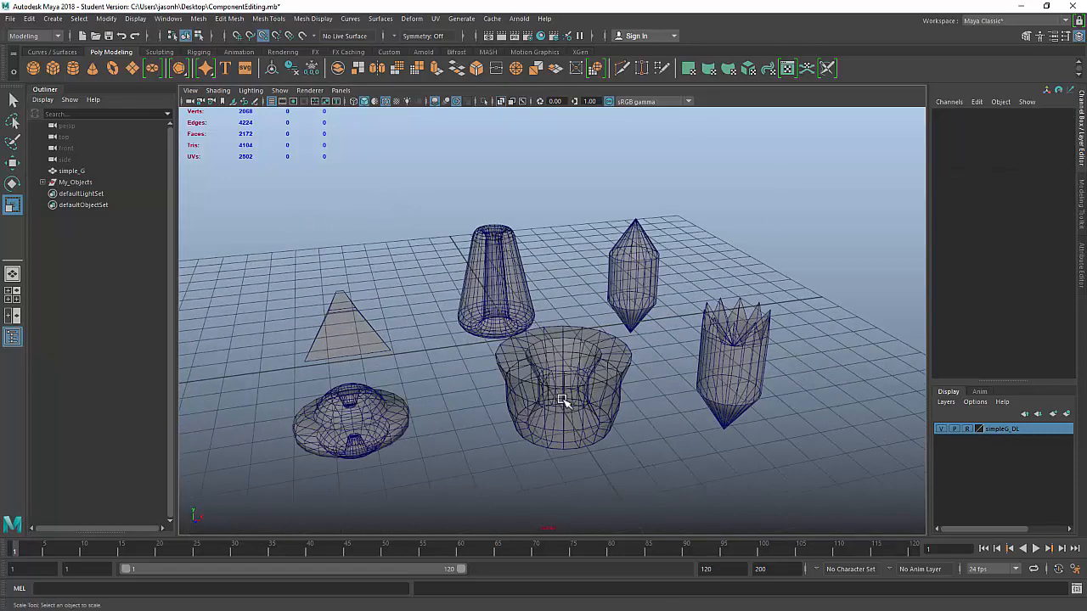
pyautogui.keyDown('alt'); pyautogui.moveTo(560, 400); pyautogui.dragTo(571, 369); pyautogui.keyUp('alt')
pyautogui.hotkey('ctrl', 's')
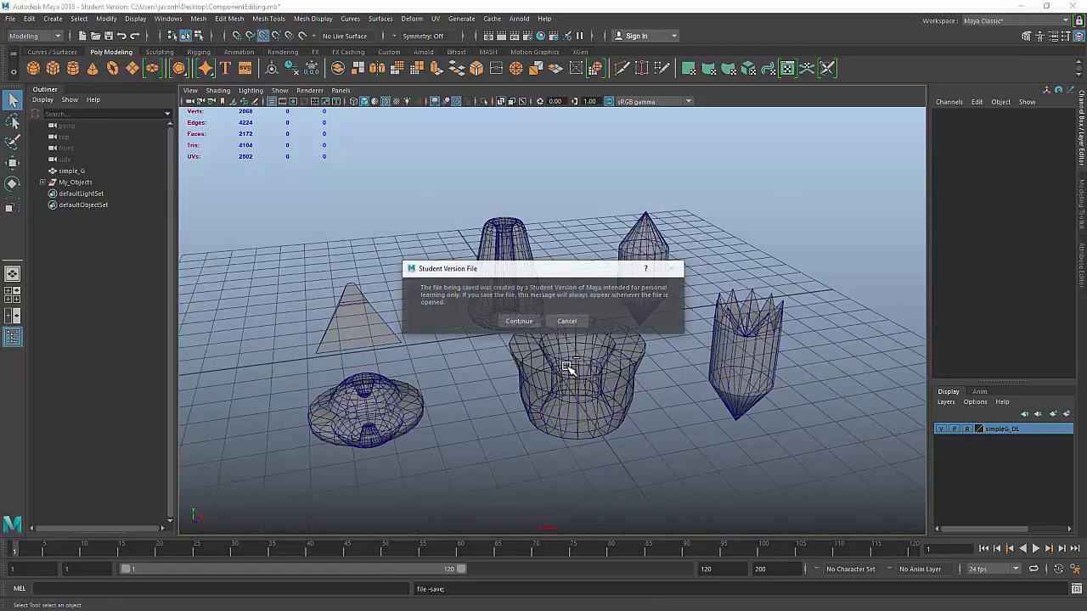
pyautogui.press('Return')
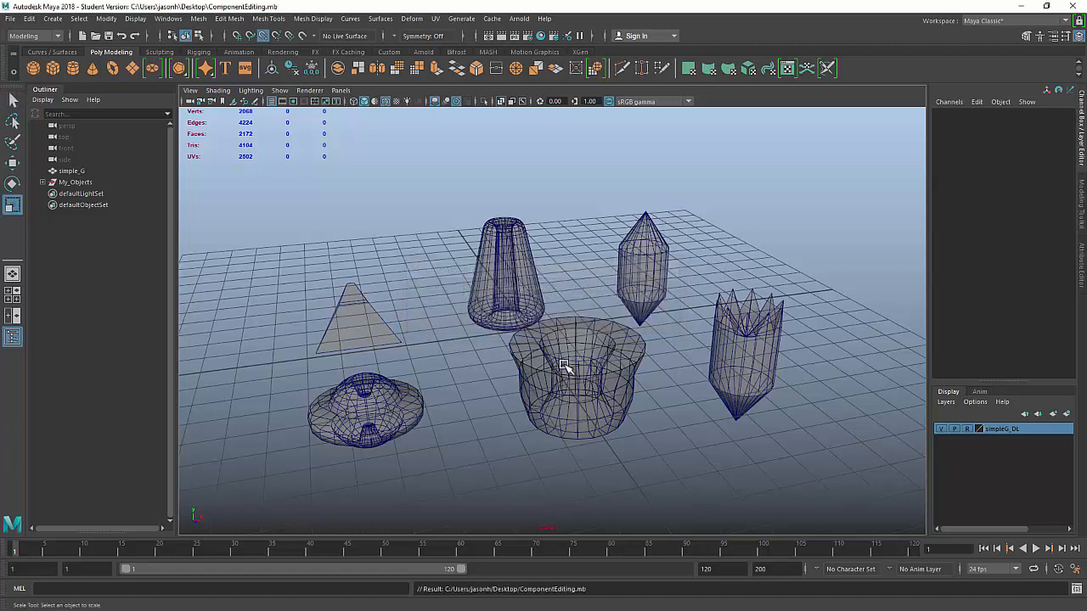